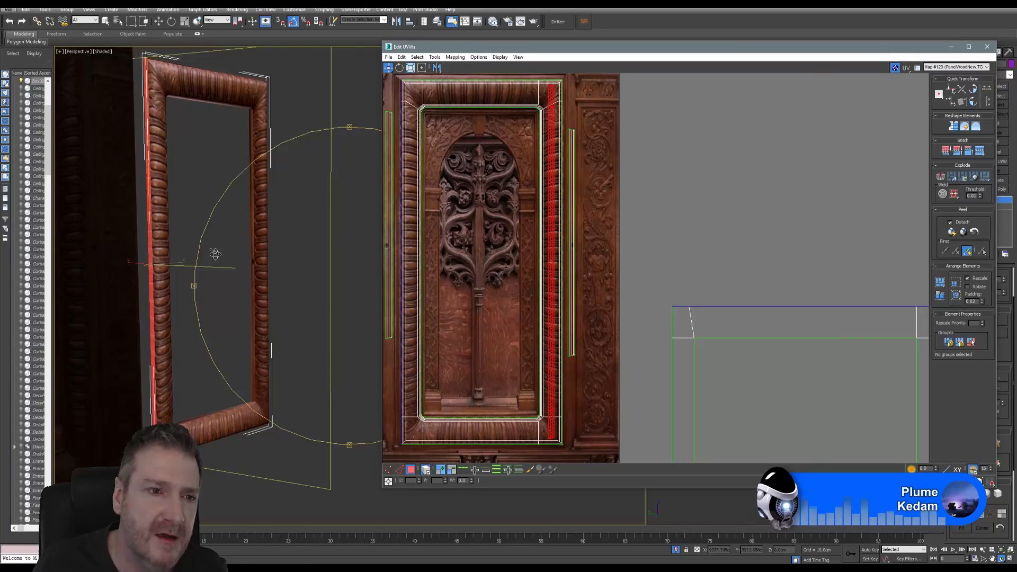
Select the whole front-frame UV shell and view it on its own against the carved panel texture.
middle_click_drag(216, 254, 252, 267)
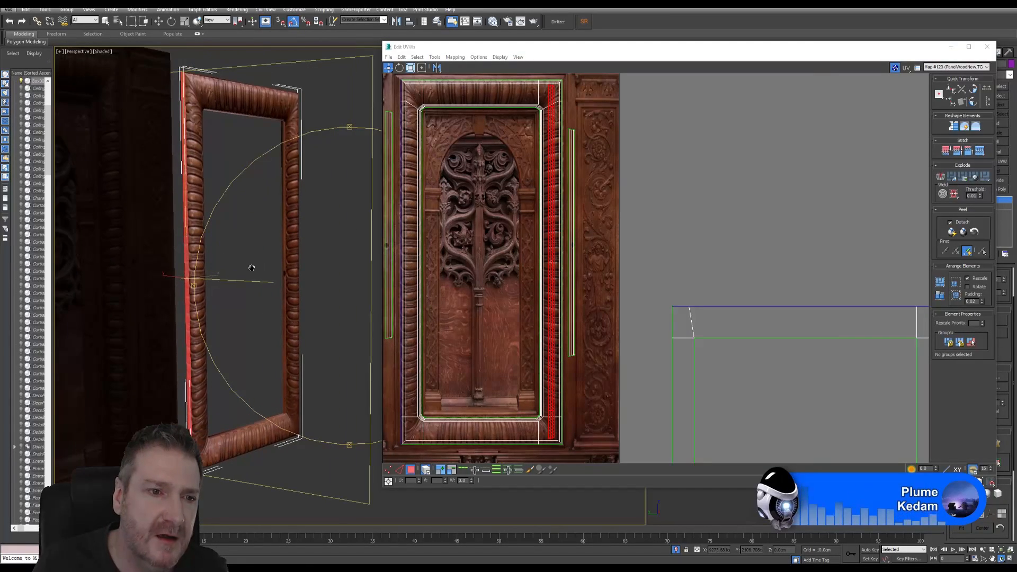
left_click(683, 206)
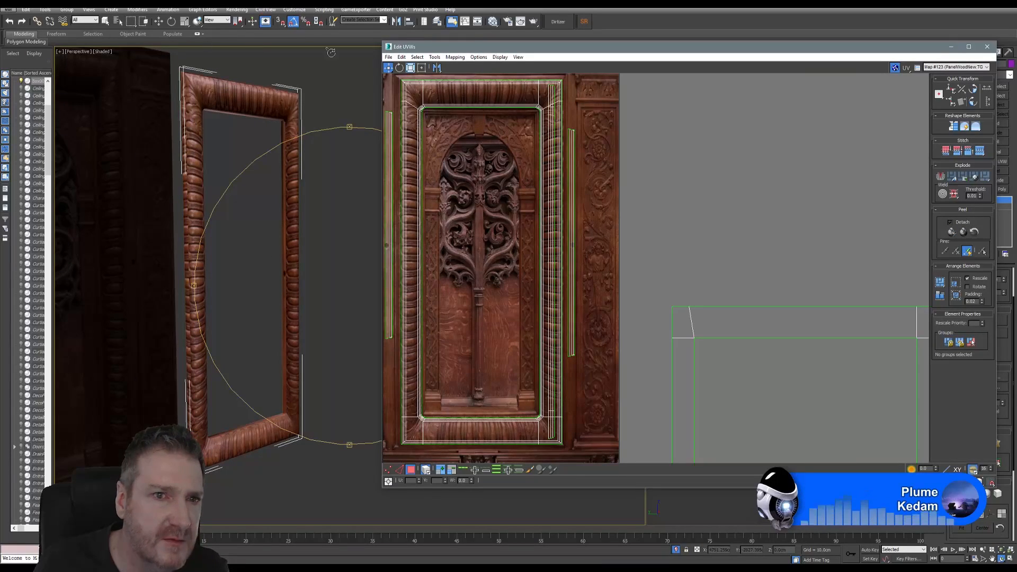
left_click(553, 122)
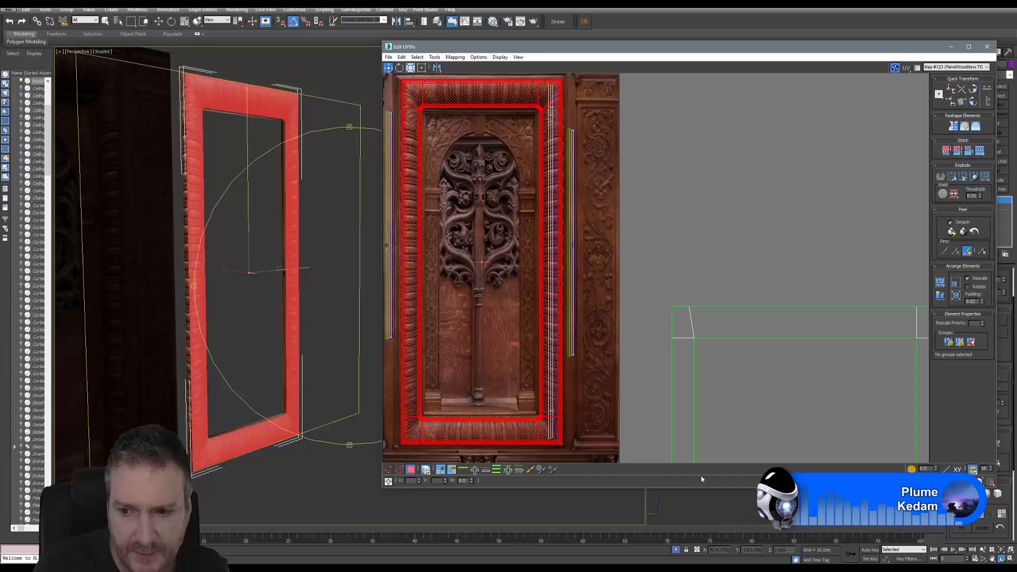
left_click_drag(757, 53, 739, 48)
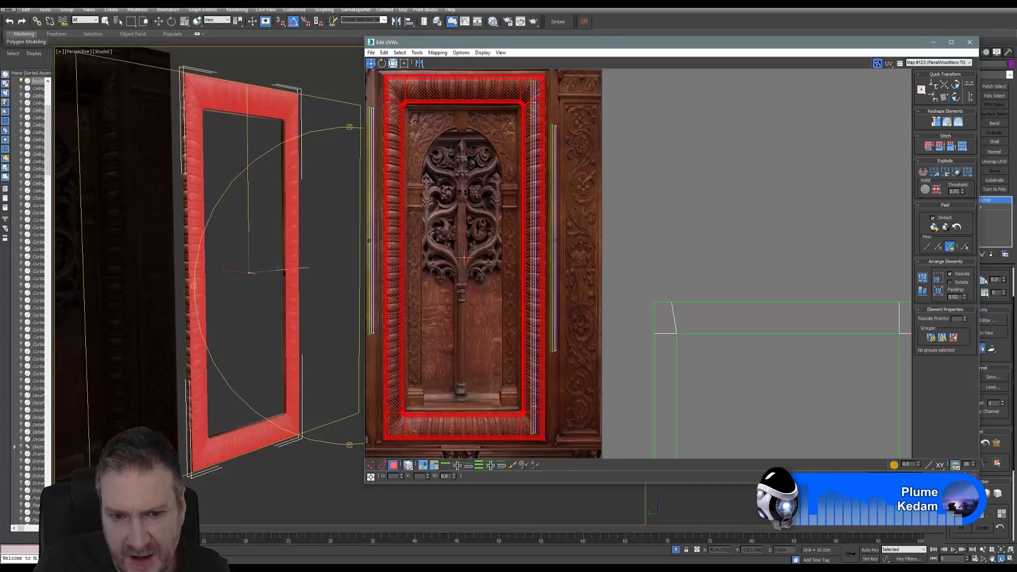
left_click(832, 476)
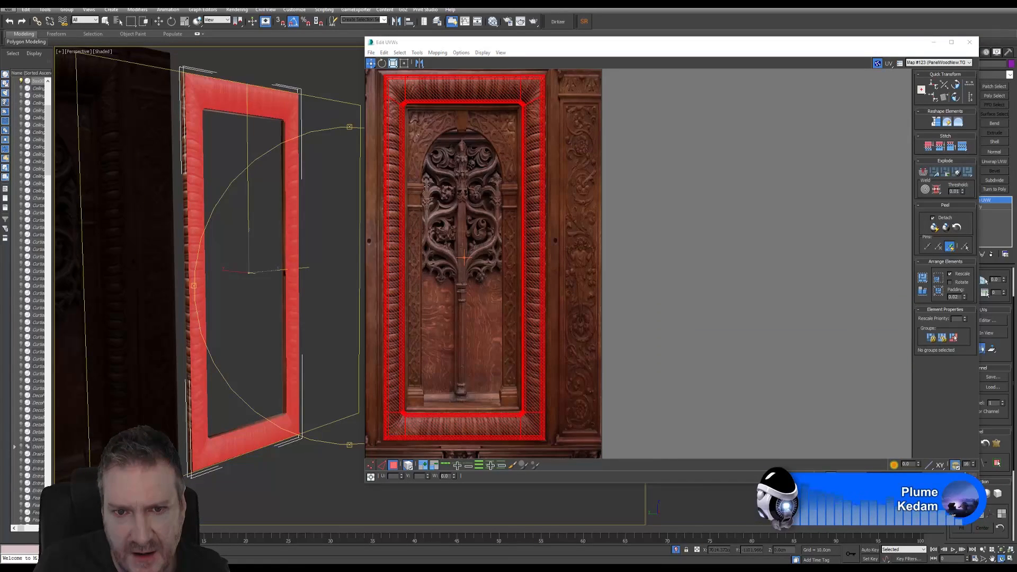
left_click(831, 477)
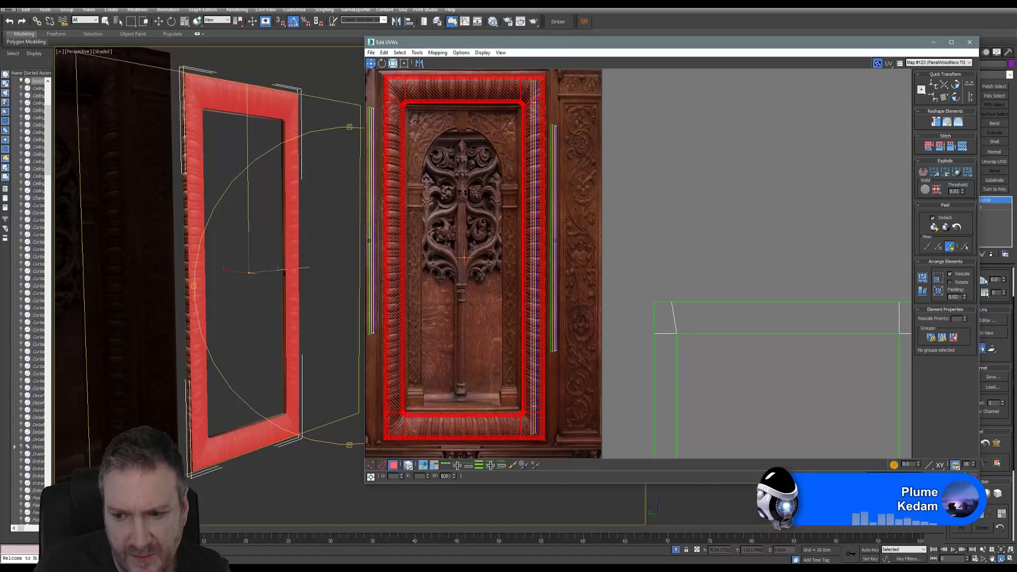
Examine the frame's UV shells group by group against the checker pattern.
key("alt+Tab")
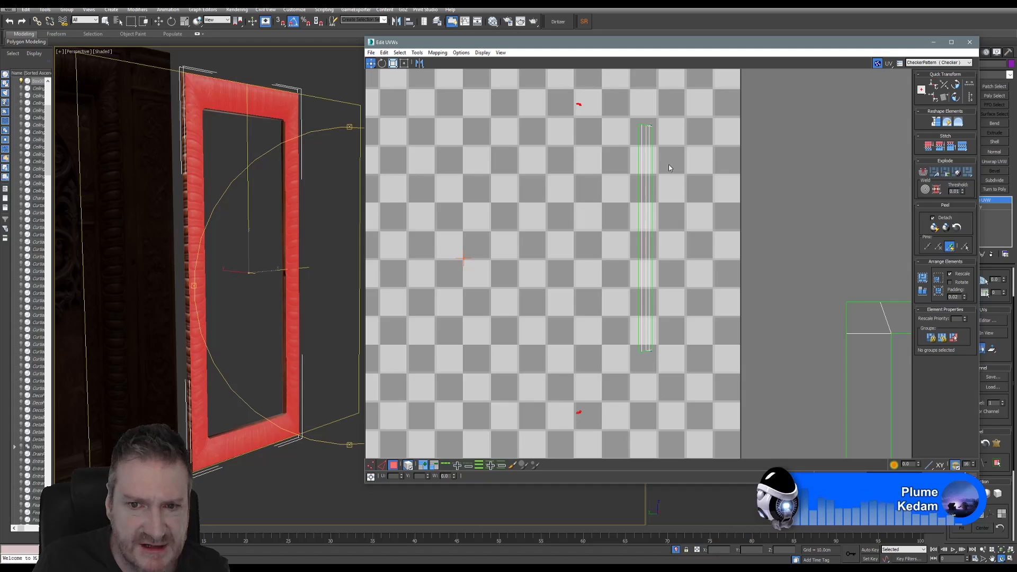
scroll(673, 406, "down", 3)
middle_click_drag(664, 362, 635, 253)
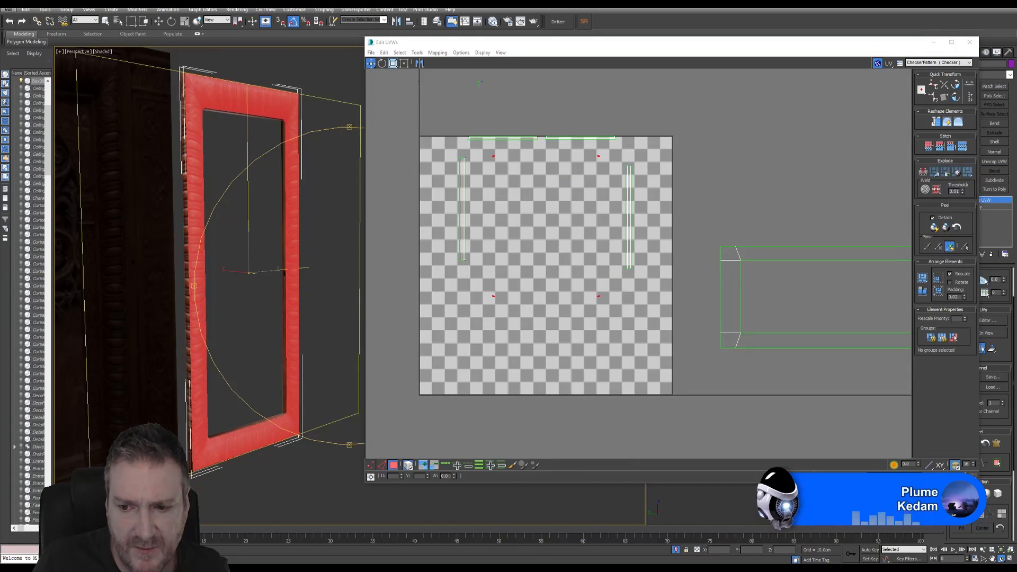
key("ctrl+z")
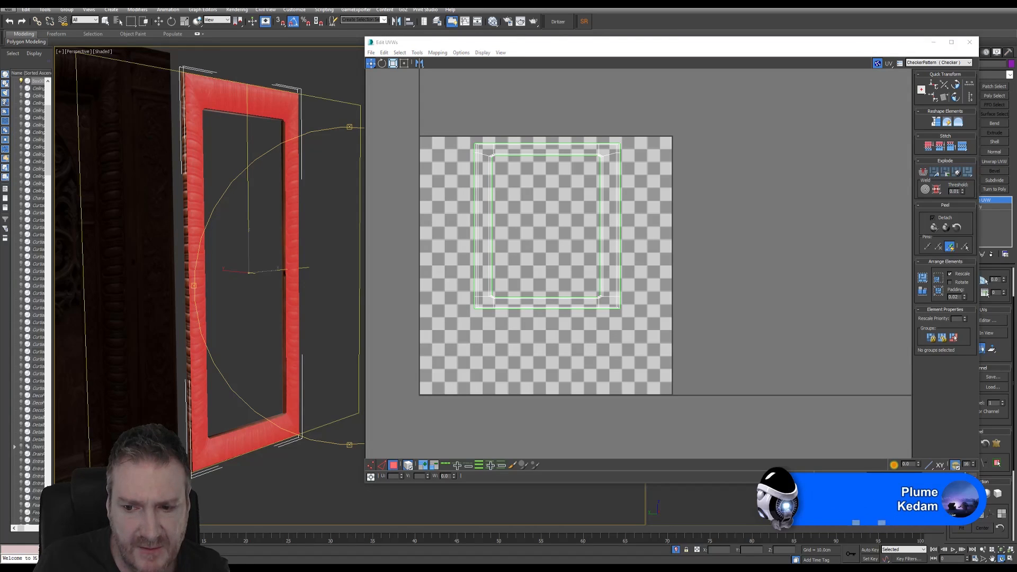
key("ctrl+z")
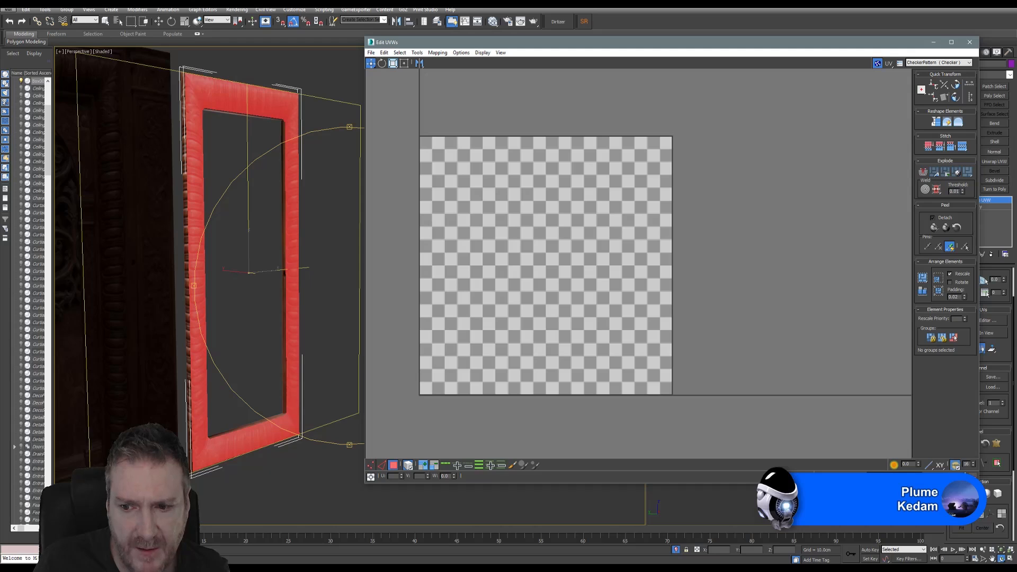
key("ctrl+z")
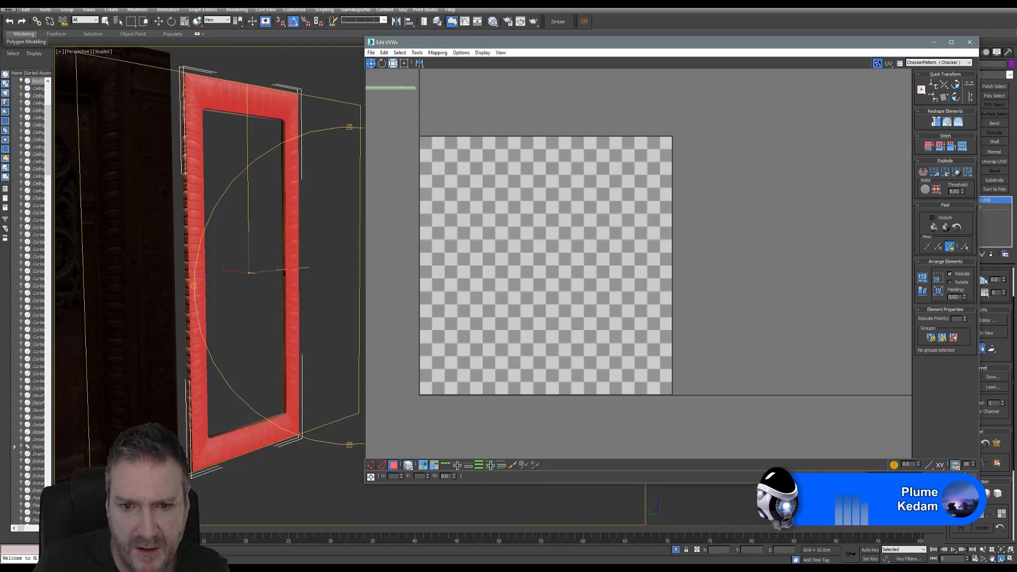
key("ctrl+z")
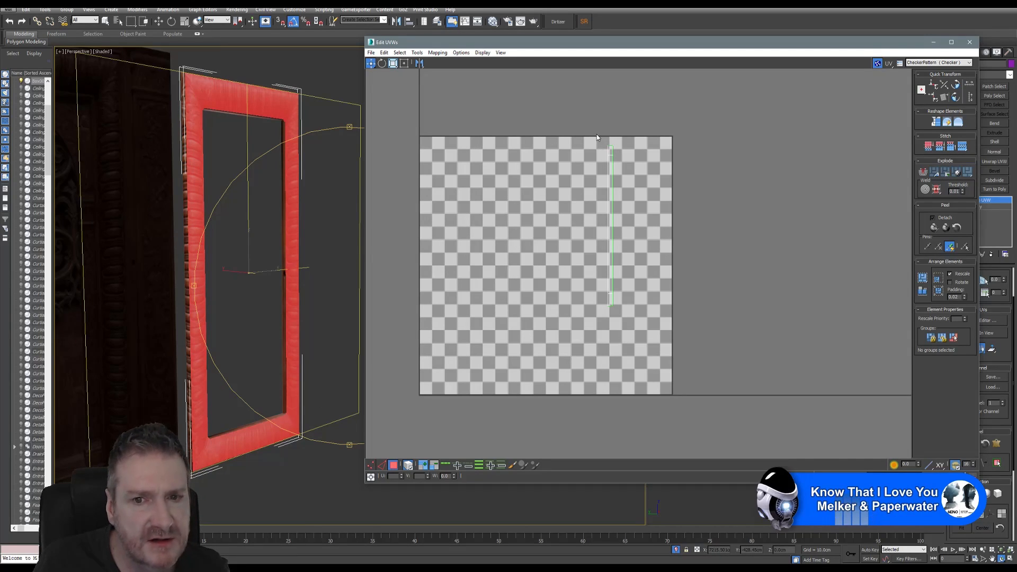
Select the UV shell of the frame's outer side strip and scale it narrower horizontally over the right-hand rope moulding.
left_click(616, 167)
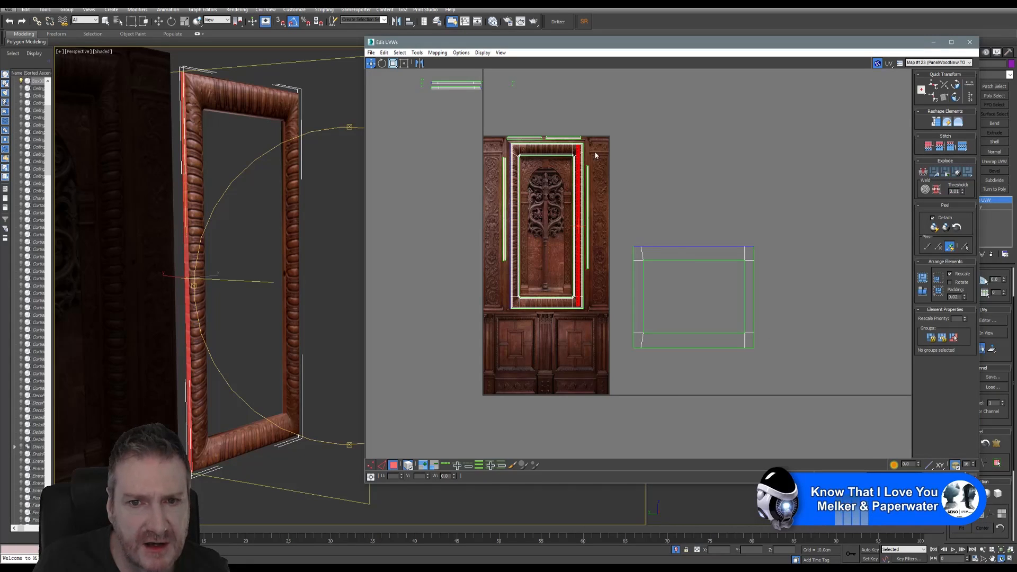
scroll(587, 174, "up", 4)
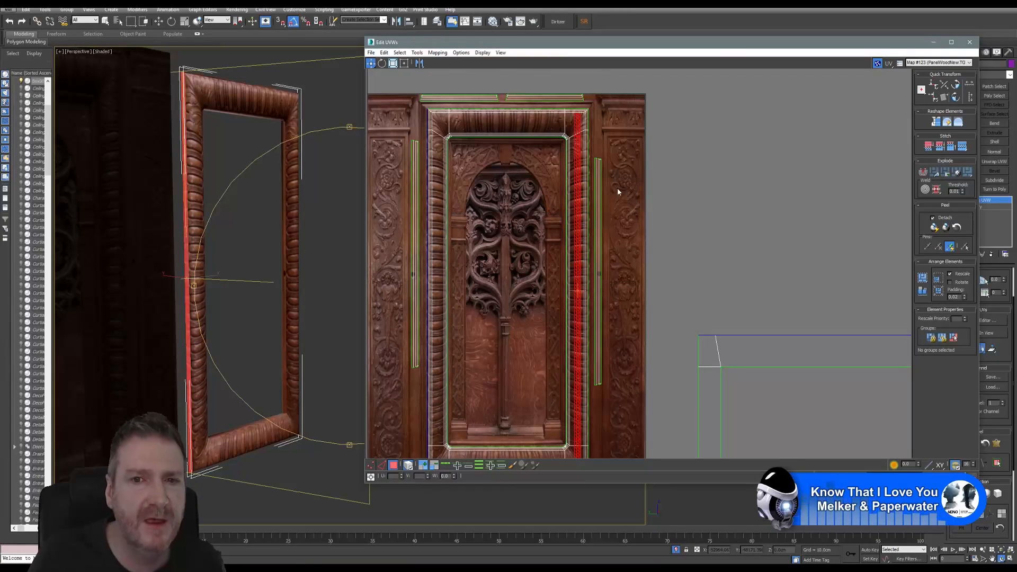
middle_click_drag(618, 187, 607, 155)
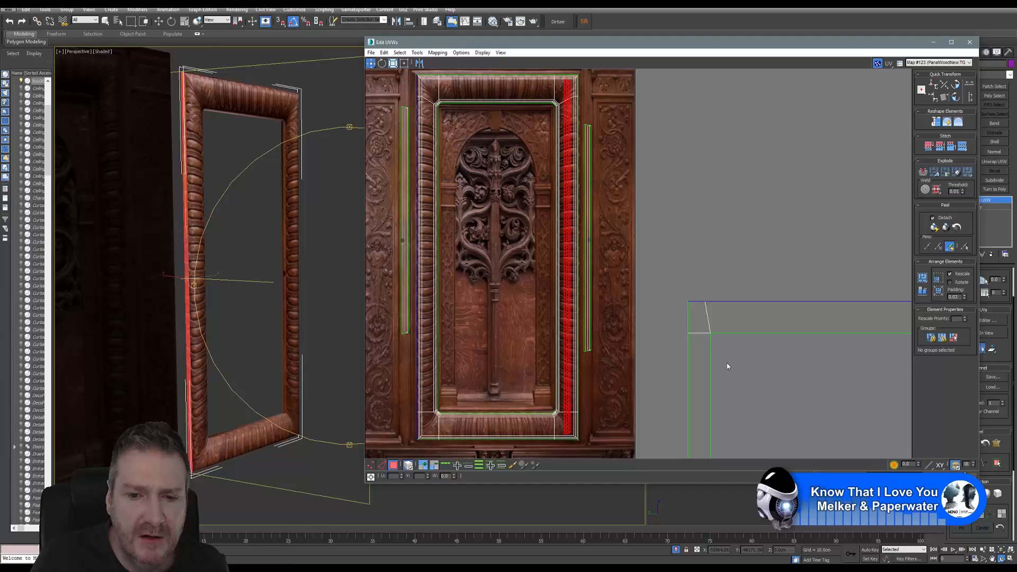
left_click(393, 64)
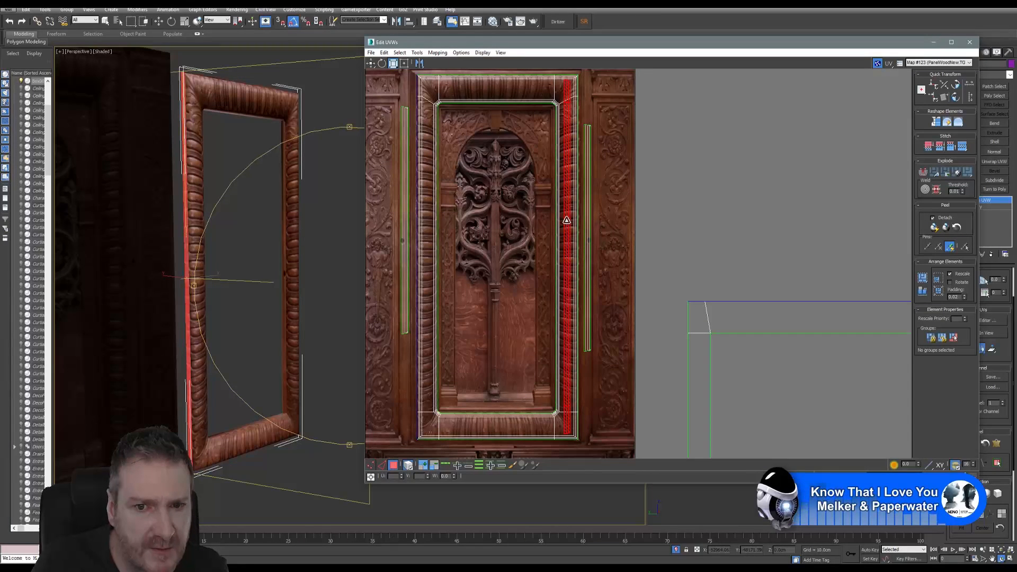
left_click_drag(566, 217, 563, 222)
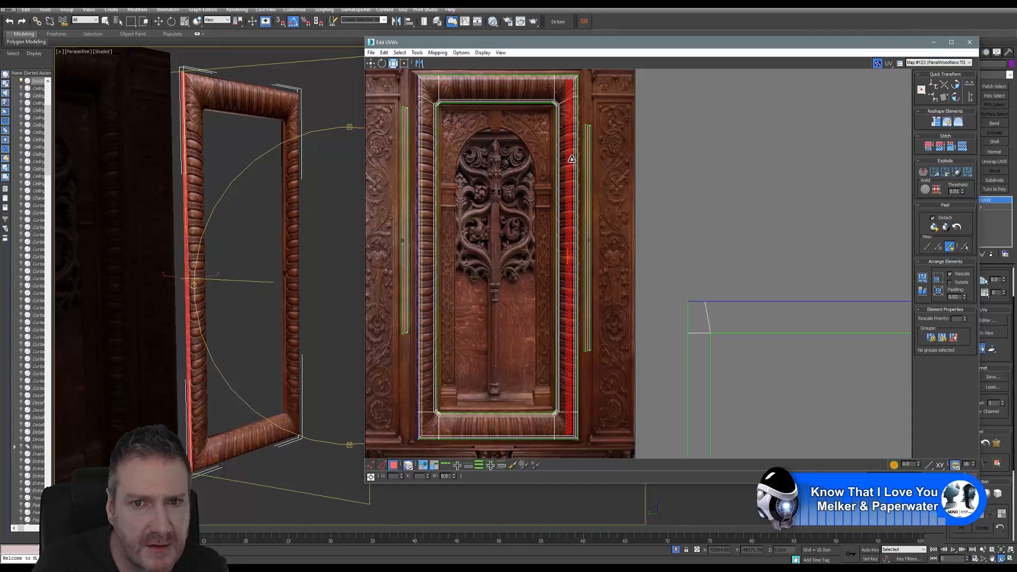
left_click_drag(571, 159, 572, 155)
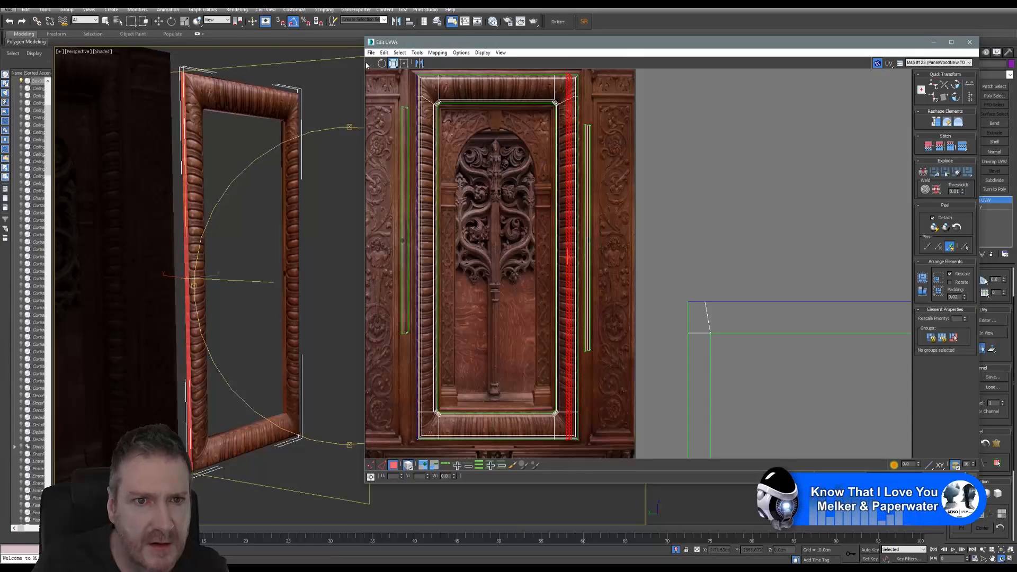
Move the narrowed side strip shell onto the outer edge of the texture's right-hand rope moulding.
scroll(585, 200, "up", 3)
scroll(584, 200, "up", 1)
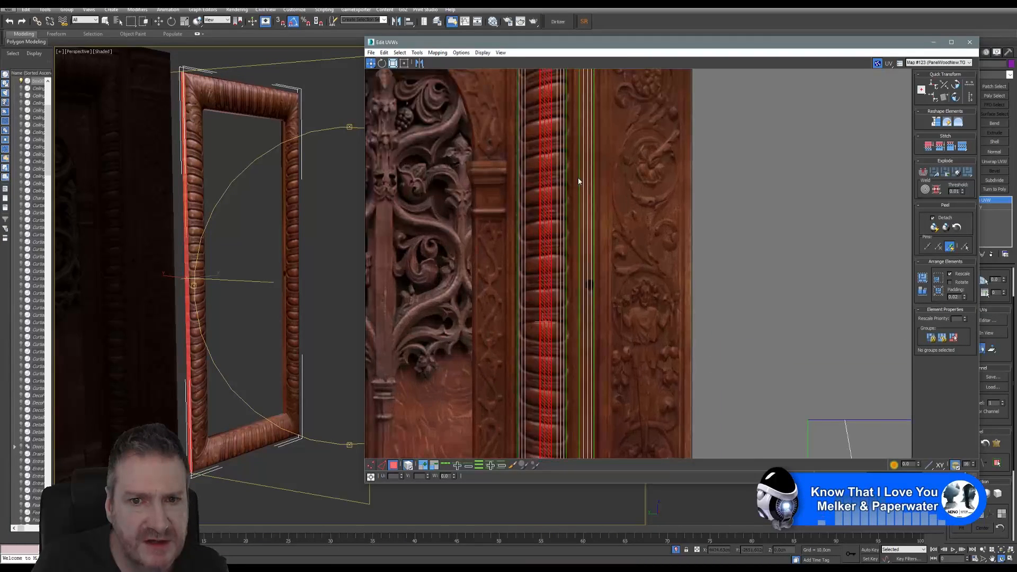
middle_click_drag(585, 201, 506, 233)
left_click_drag(473, 234, 489, 226)
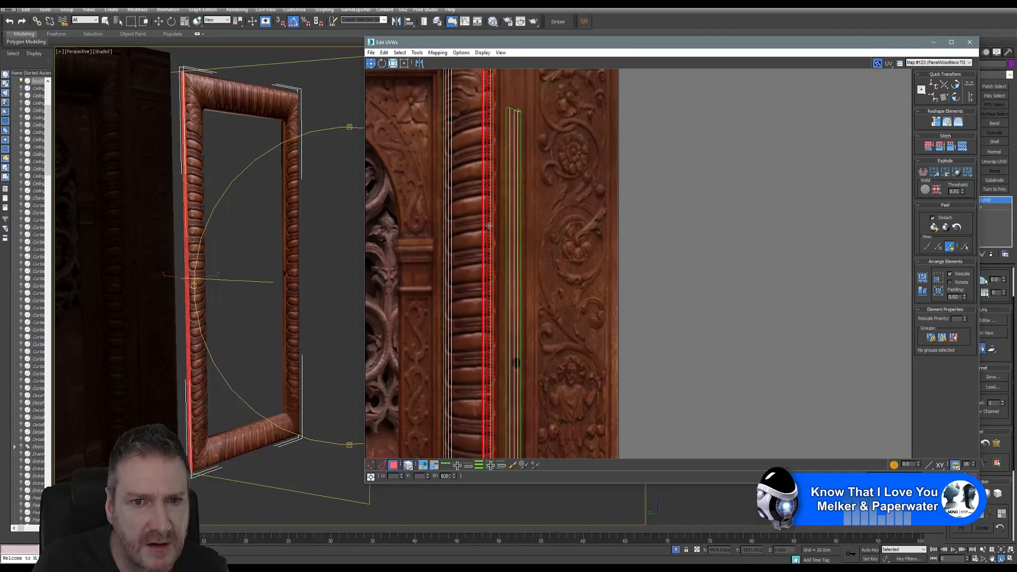
middle_click_drag(609, 339, 634, 145)
scroll(632, 185, "down", 3)
middle_click_drag(630, 224, 617, 433)
scroll(528, 167, "up", 3)
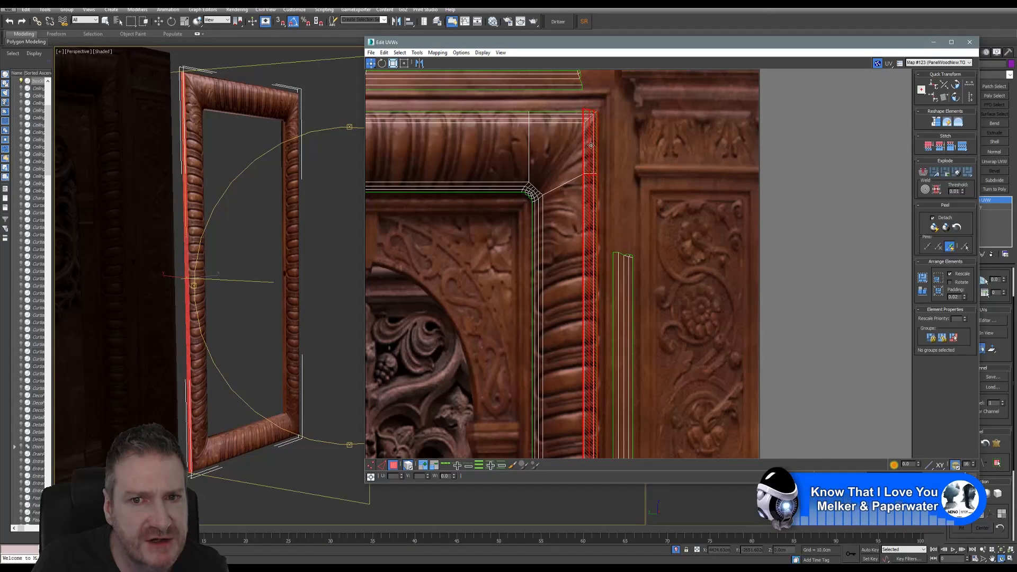
scroll(651, 238, "down", 3)
middle_click_drag(650, 296, 631, 30)
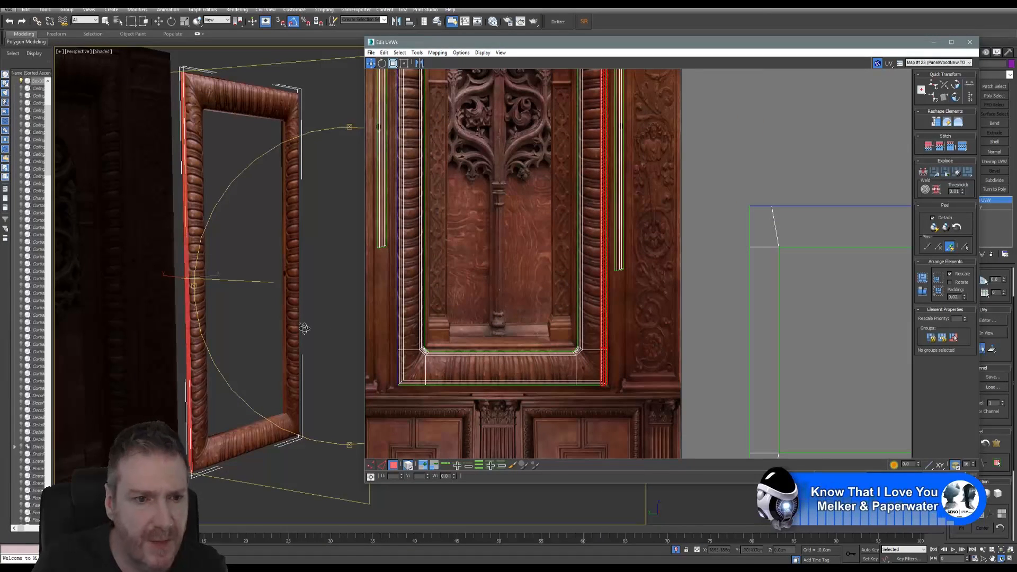
Examine how the side strip's texture meets the front rope moulding on the model, with the polygon selection highlight off.
middle_click_drag(253, 305, 335, 296)
scroll(335, 296, "up", 5)
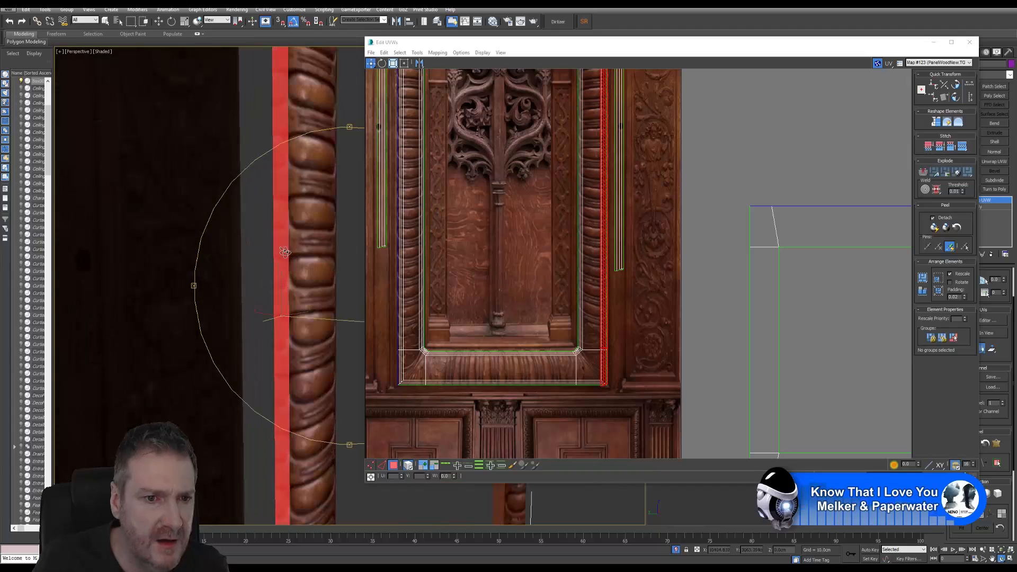
left_click_drag(783, 47, 725, 52)
left_click_drag(641, 53, 747, 36)
left_click(438, 456)
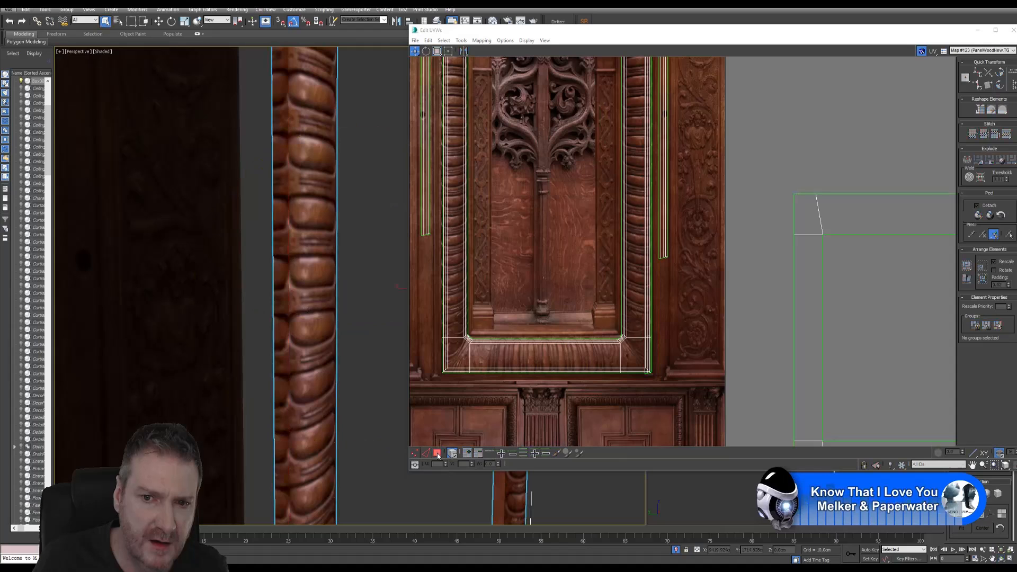
left_click(437, 456)
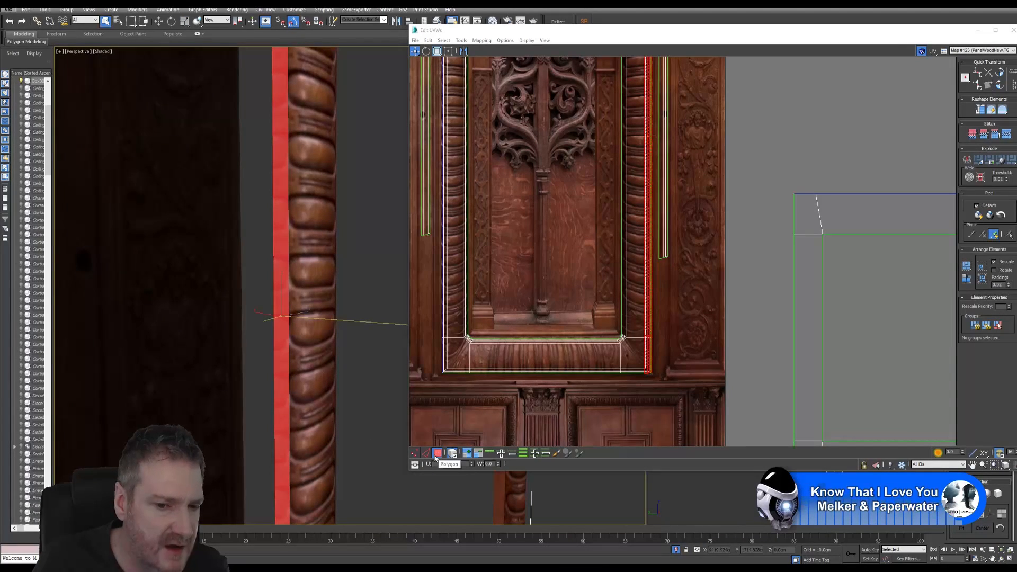
left_click(436, 454)
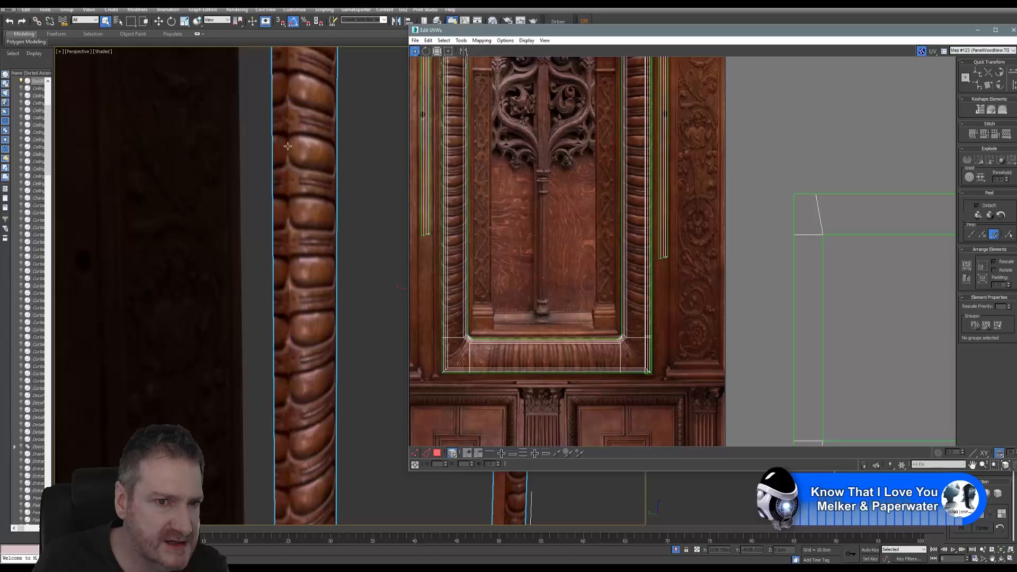
middle_click_drag(288, 146, 276, 393)
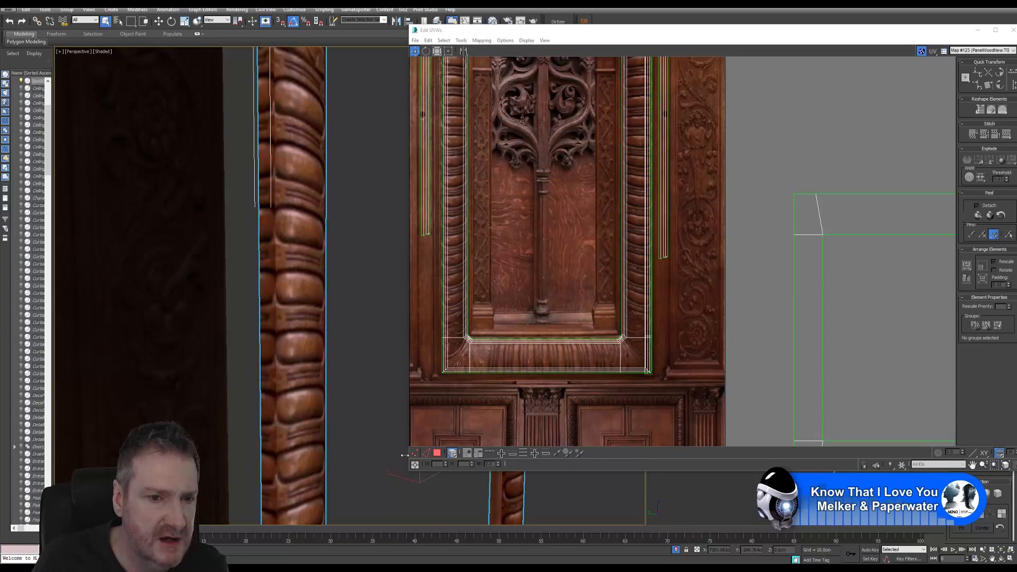
Flip the side strip's UV shell horizontally and check the seam on the model without the polygon selection highlight.
left_click(437, 454)
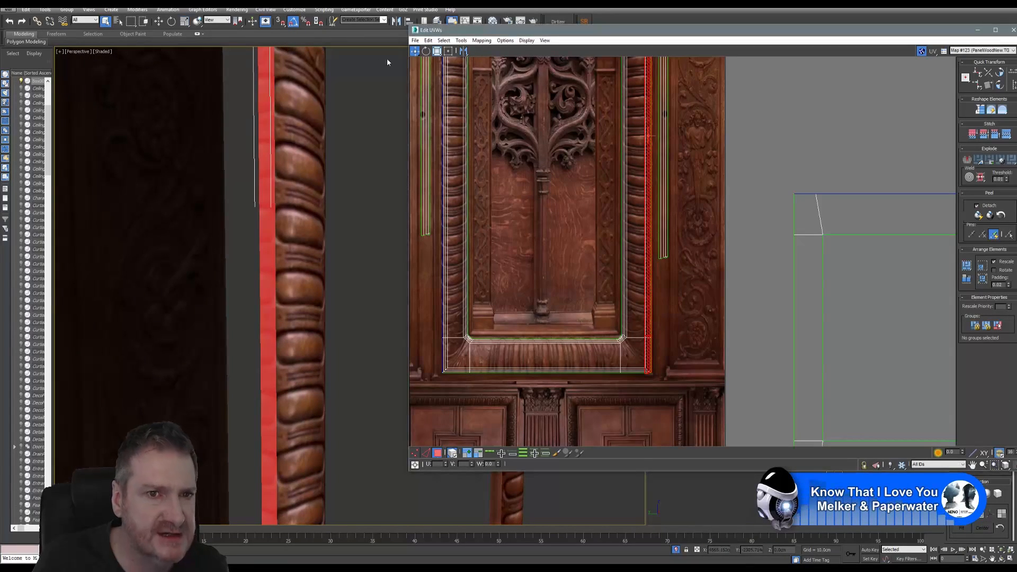
left_click(463, 41)
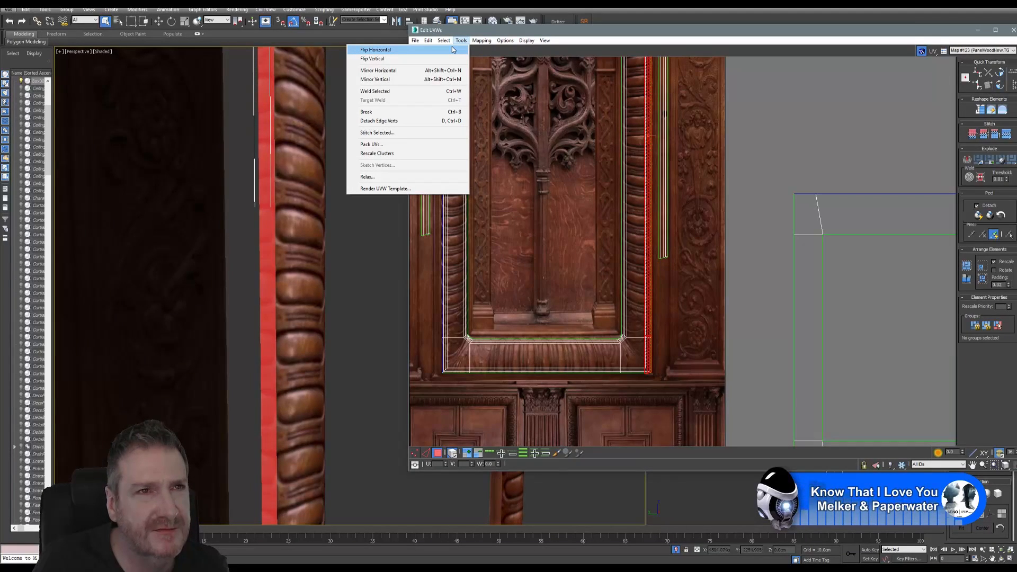
left_click(453, 50)
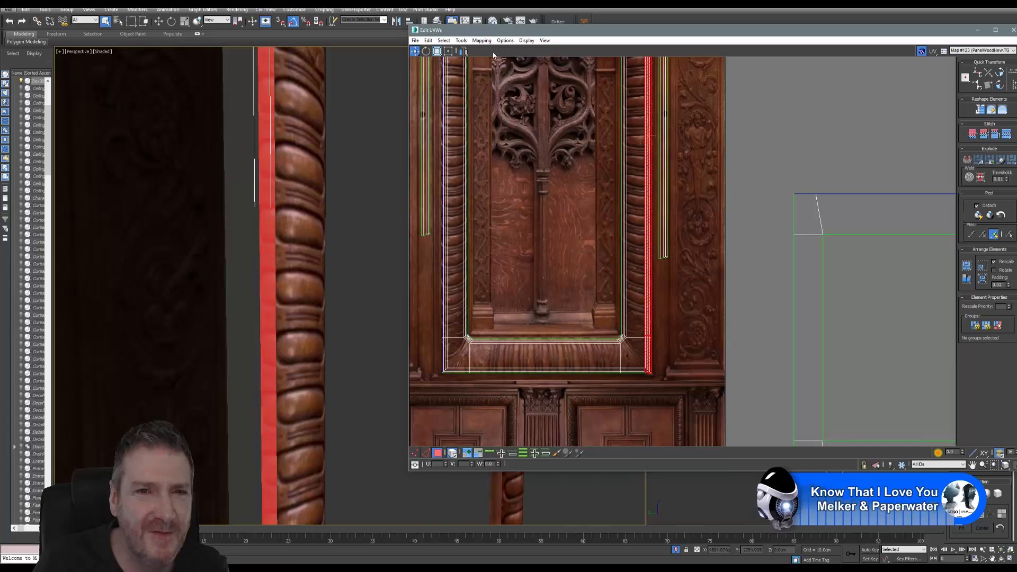
left_click(442, 453)
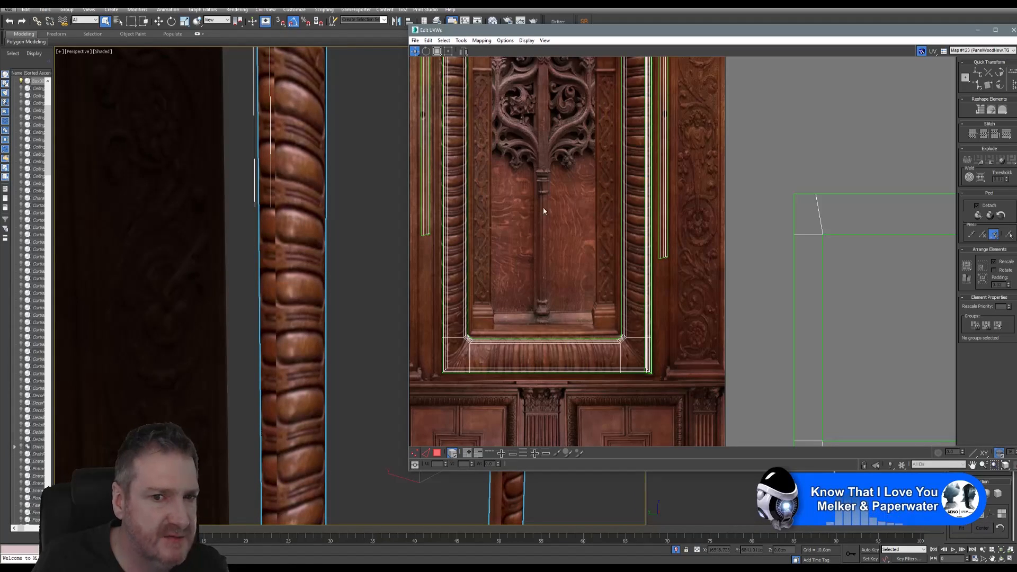
Select the side strip's UV shell and move it off the right-hand rope moulding onto the plain wood just outside it.
middle_click_drag(554, 199, 526, 372)
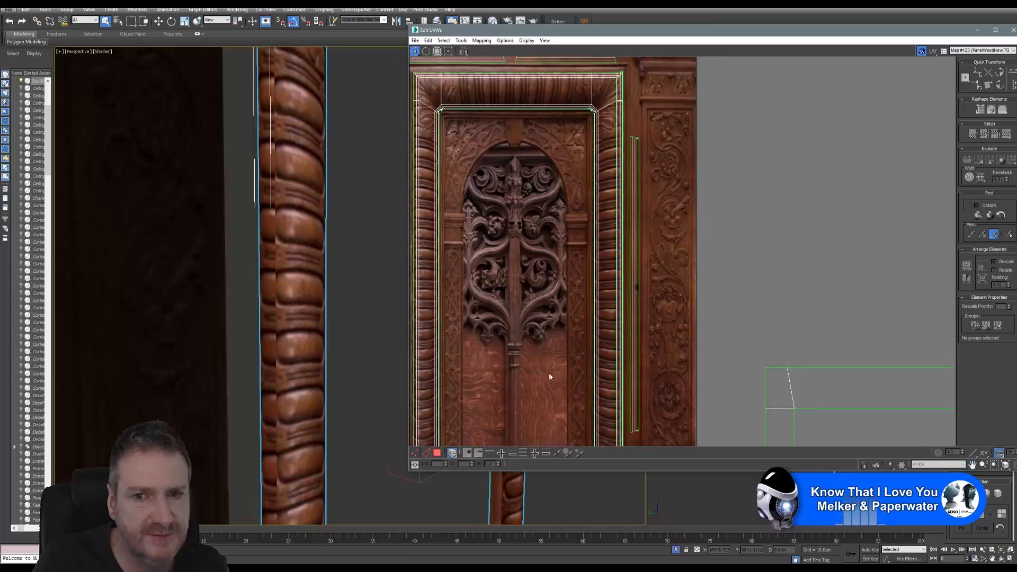
left_click(630, 240)
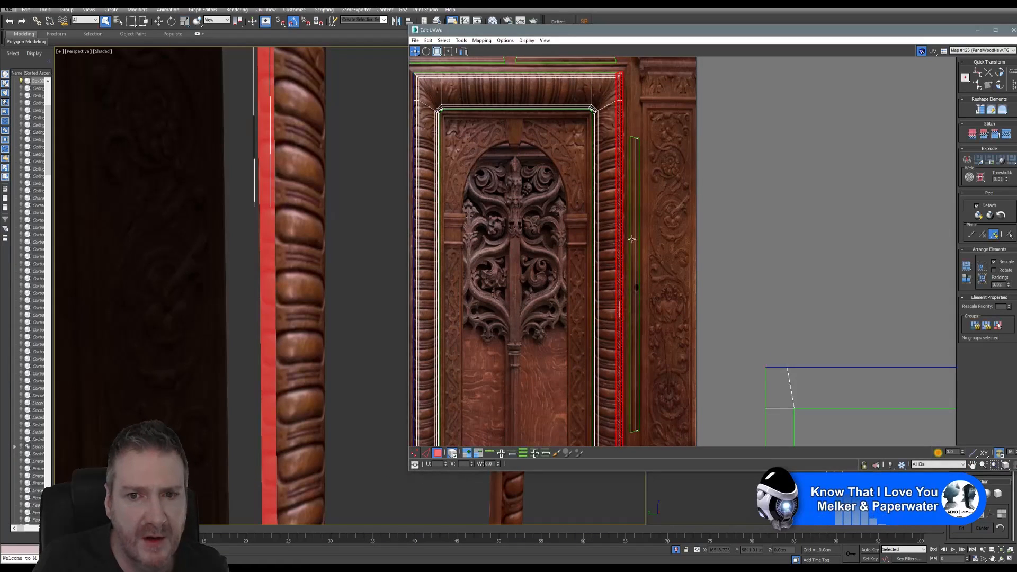
middle_click_drag(633, 234, 591, 221)
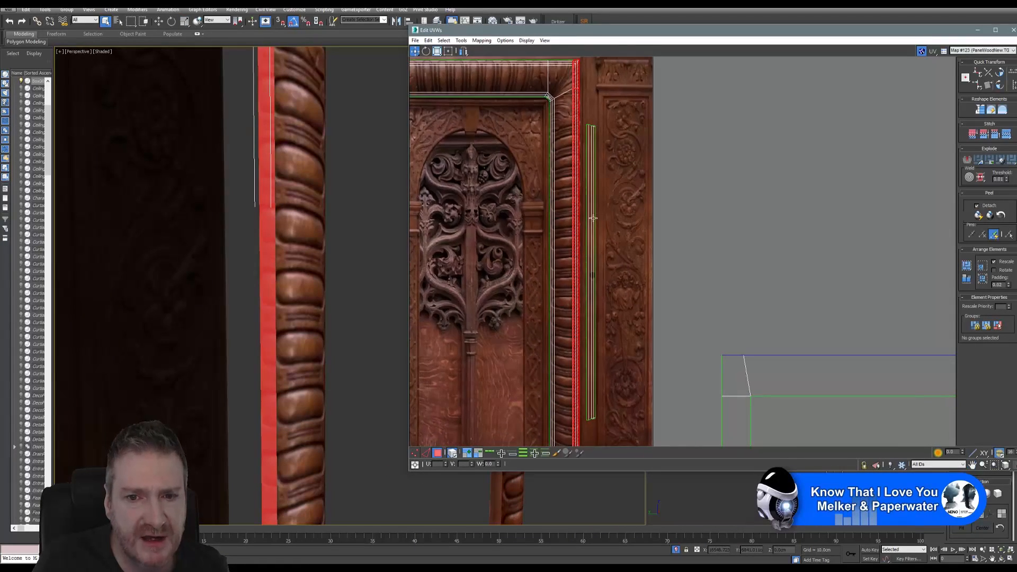
scroll(579, 126, "up", 3)
middle_click_drag(579, 126, 546, 260)
scroll(554, 217, "up", 3)
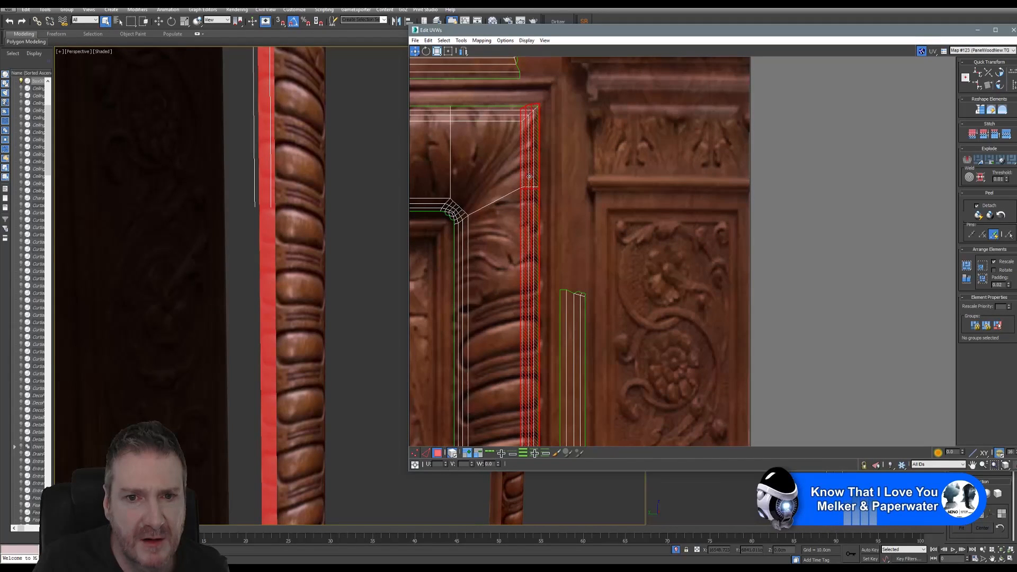
left_click_drag(529, 180, 549, 176)
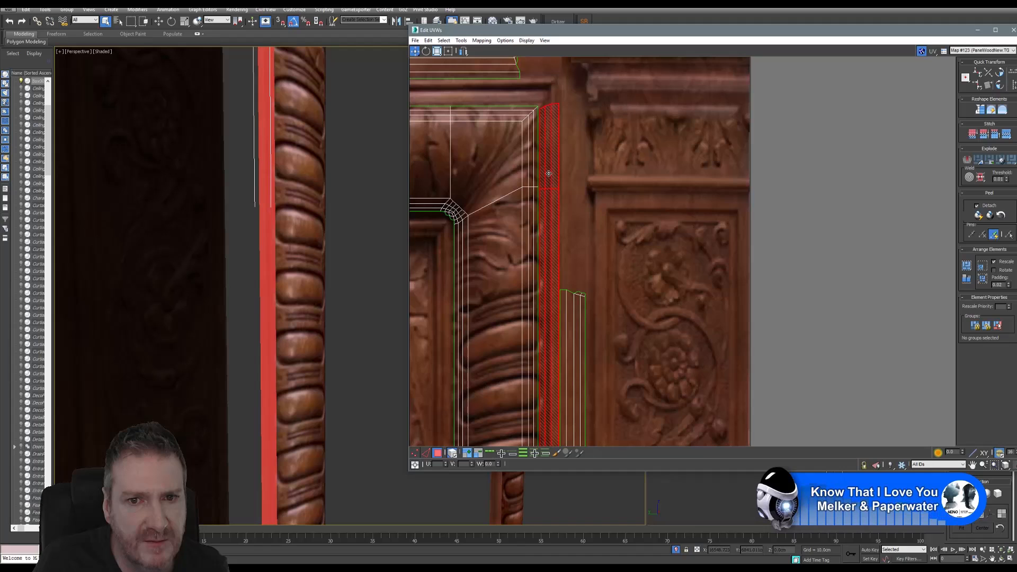
middle_click_drag(557, 250, 563, 104)
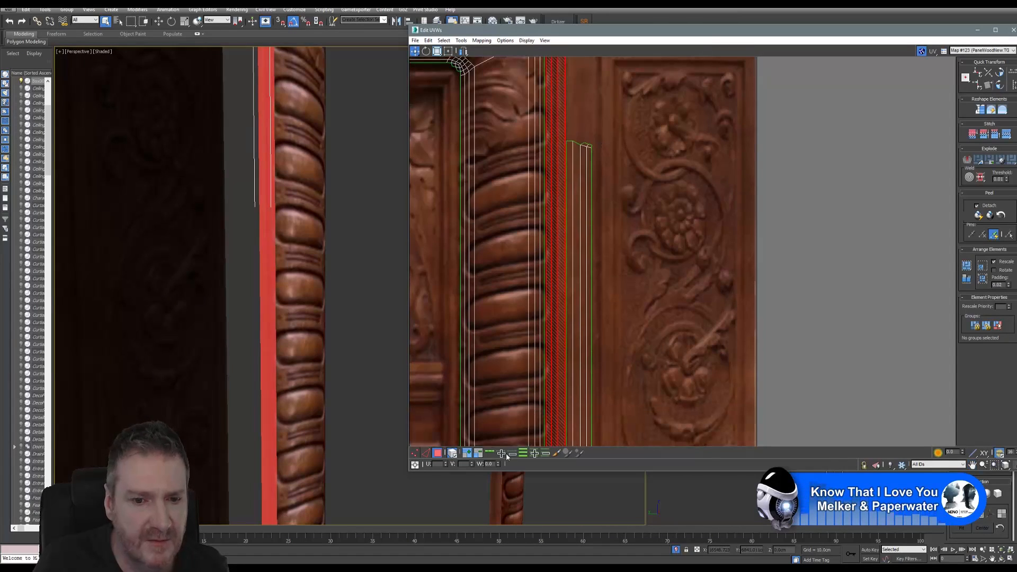
Examine the moved side strip's plain wood texture along the frame's side and corners on the model, with the polygon selection highlight off.
left_click(437, 454)
scroll(280, 376, "down", 5)
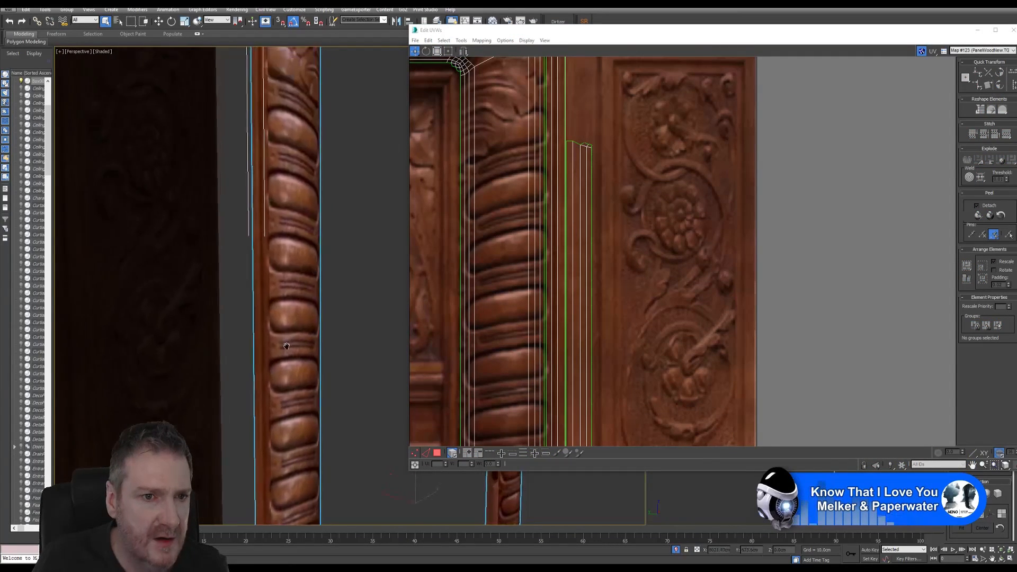
middle_click_drag(280, 376, 311, 293)
middle_click_drag(336, 417, 327, 281)
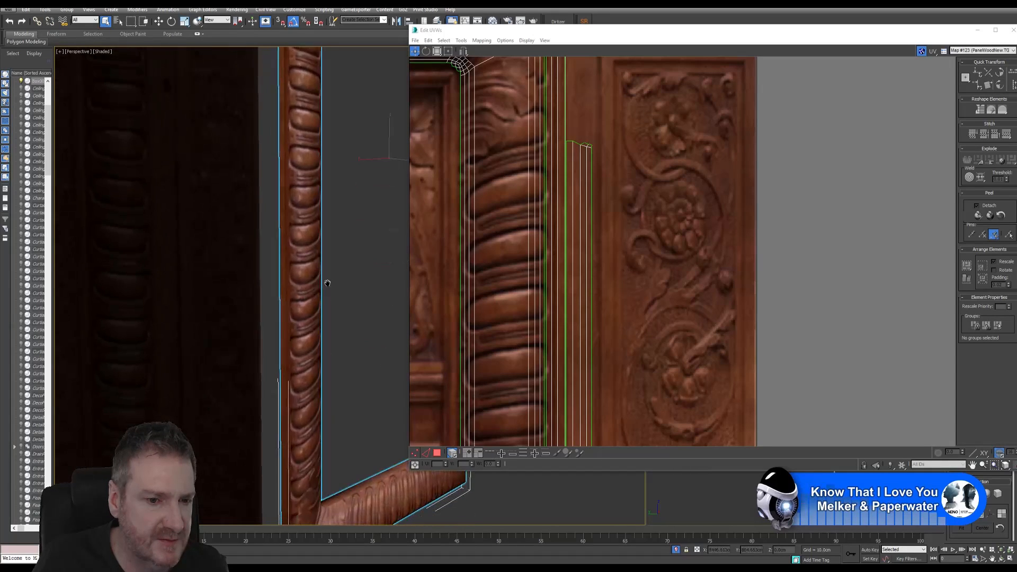
mouse_move(327, 384)
middle_mouse_down("alt")
mouse_move(316, 319)
mouse_move(324, 390)
middle_mouse_up("alt")
middle_click_drag(325, 389, 332, 526)
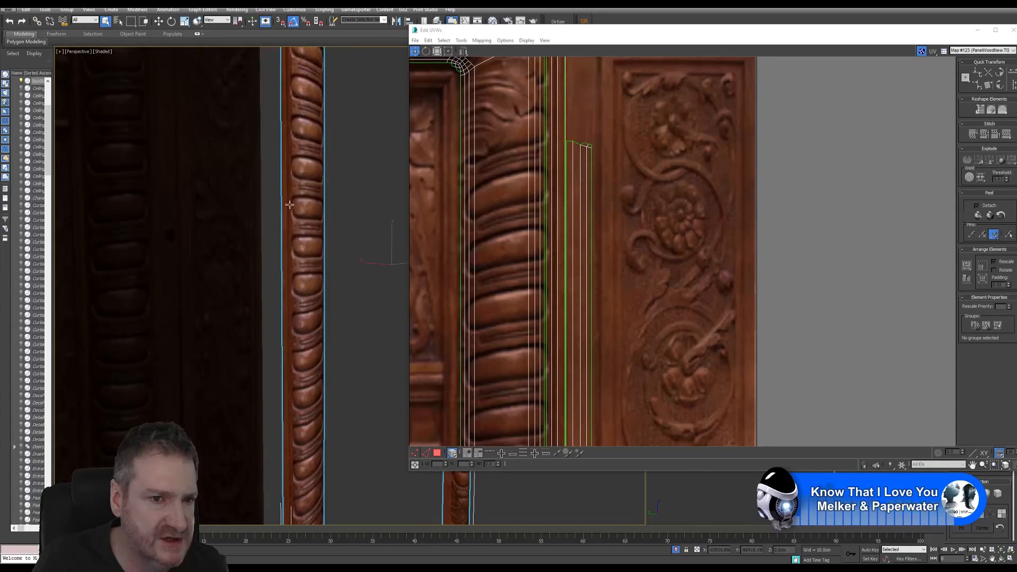
middle_click_drag(342, 212, 251, 351)
scroll(252, 353, "down", 3)
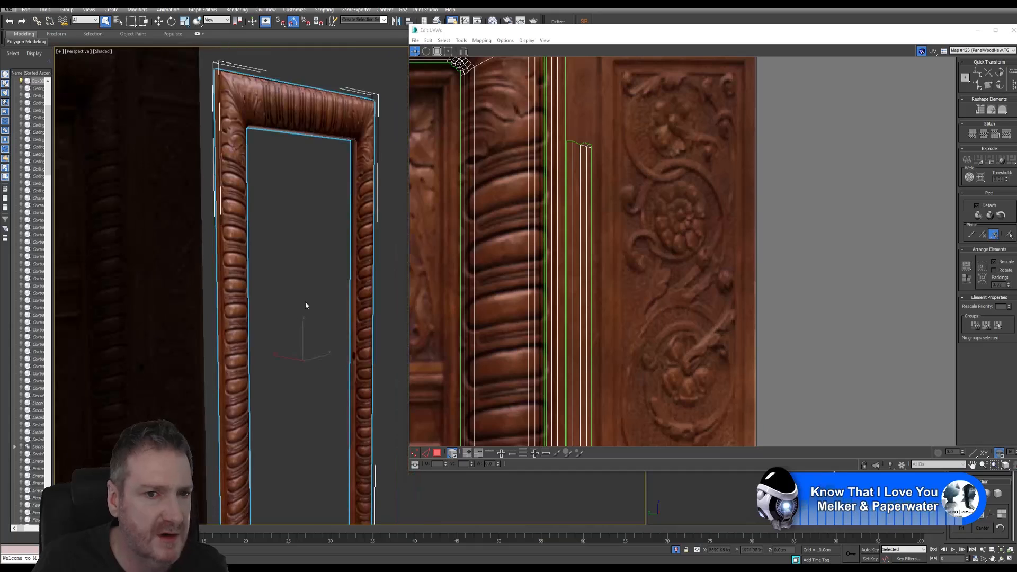
middle_click_drag(307, 304, 292, 292)
Select the long horizontal strip shell lying above the texture and rotate it 90 degrees to vertical.
middle_click_drag(540, 195, 531, 247)
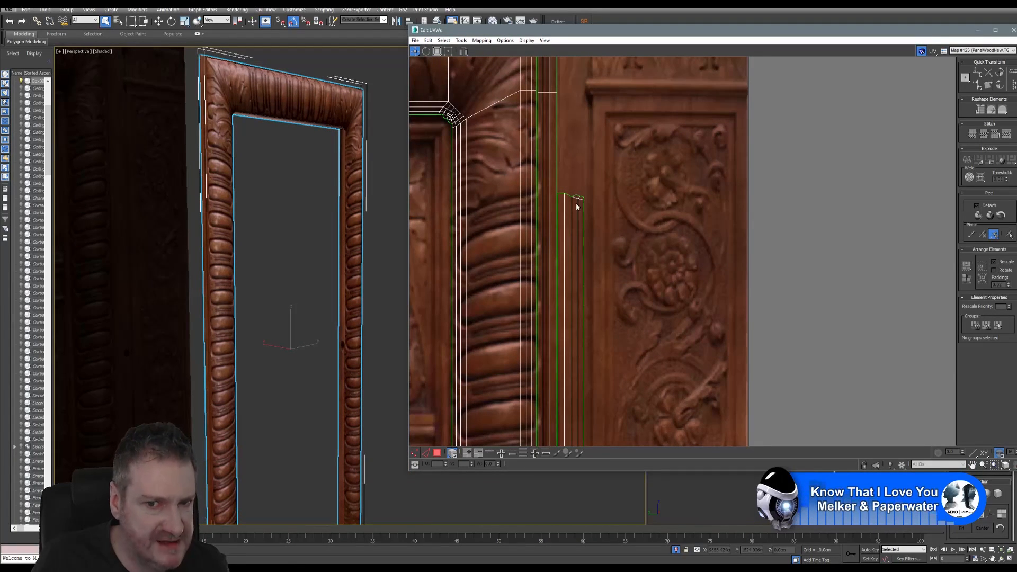
middle_click_drag(631, 261, 775, 316)
scroll(657, 266, "down", 2)
scroll(671, 266, "down", 1)
scroll(670, 267, "down", 1)
scroll(748, 320, "down", 2)
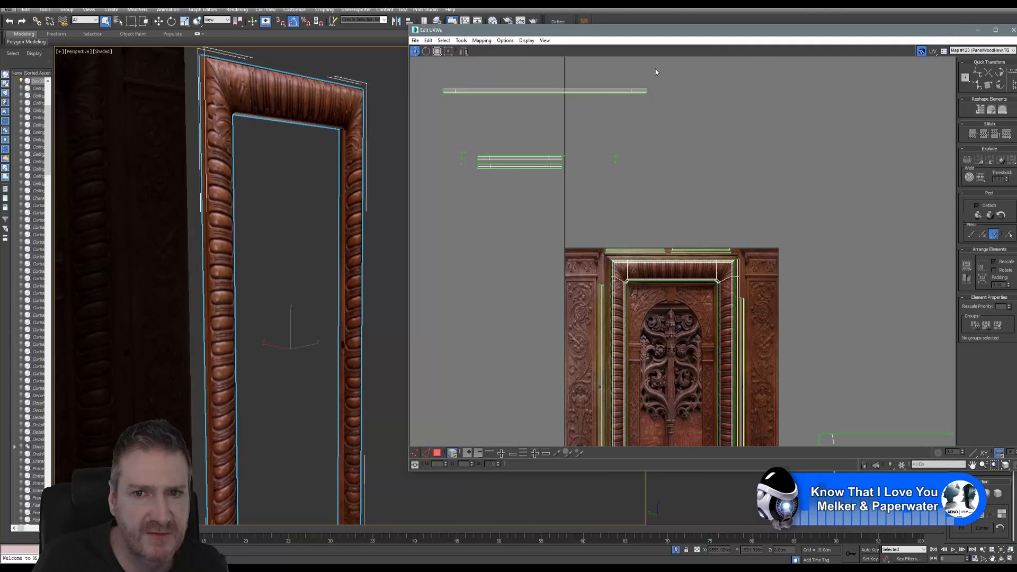
left_click(438, 453)
left_click(528, 90)
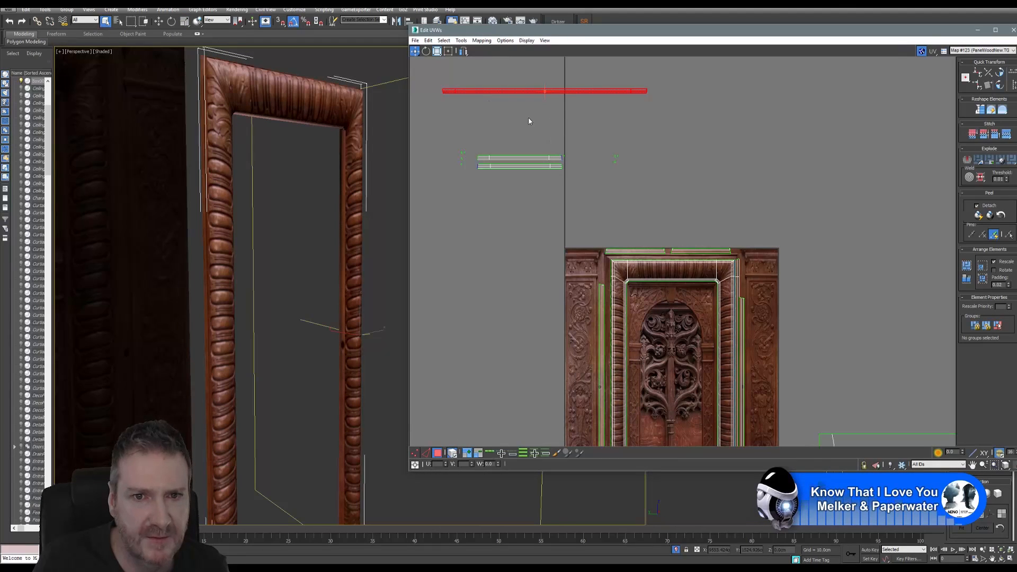
left_click(427, 52)
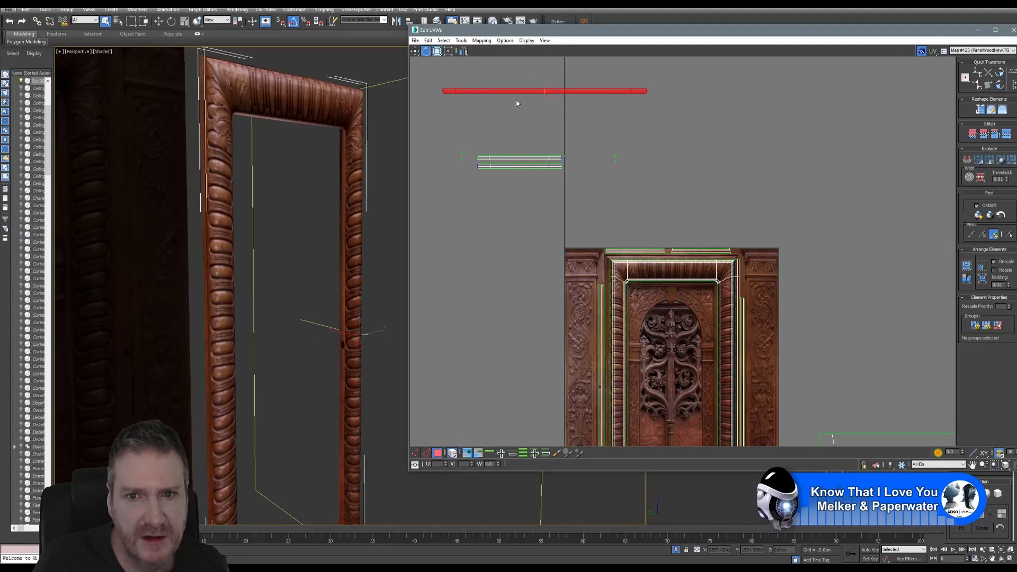
left_click_drag(455, 99, 541, 197)
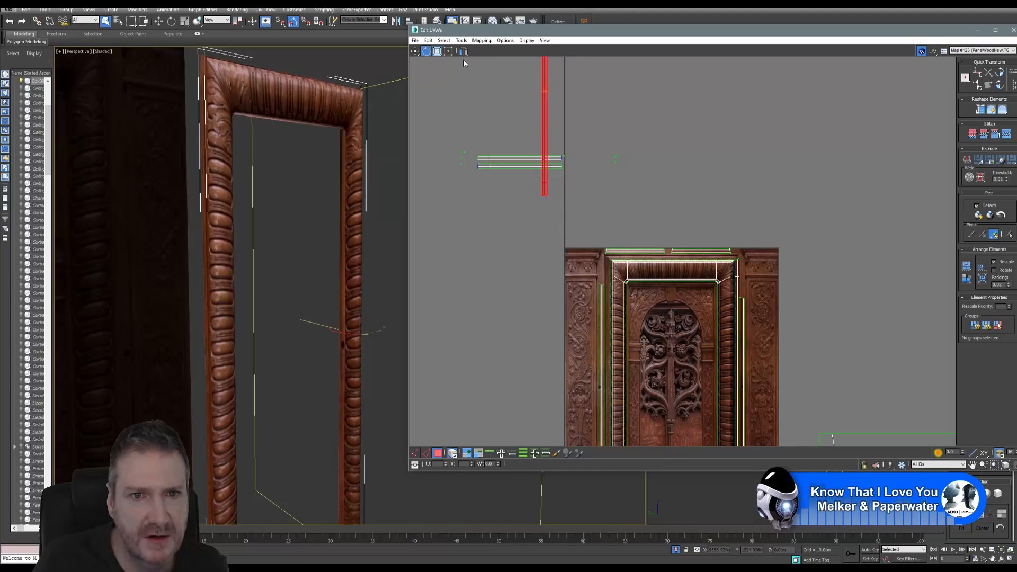
Move the rotated strip shell onto the carved pilaster on the left side of the wood texture.
left_click(415, 52)
left_click_drag(545, 108, 574, 378)
middle_click_drag(573, 378, 516, 255)
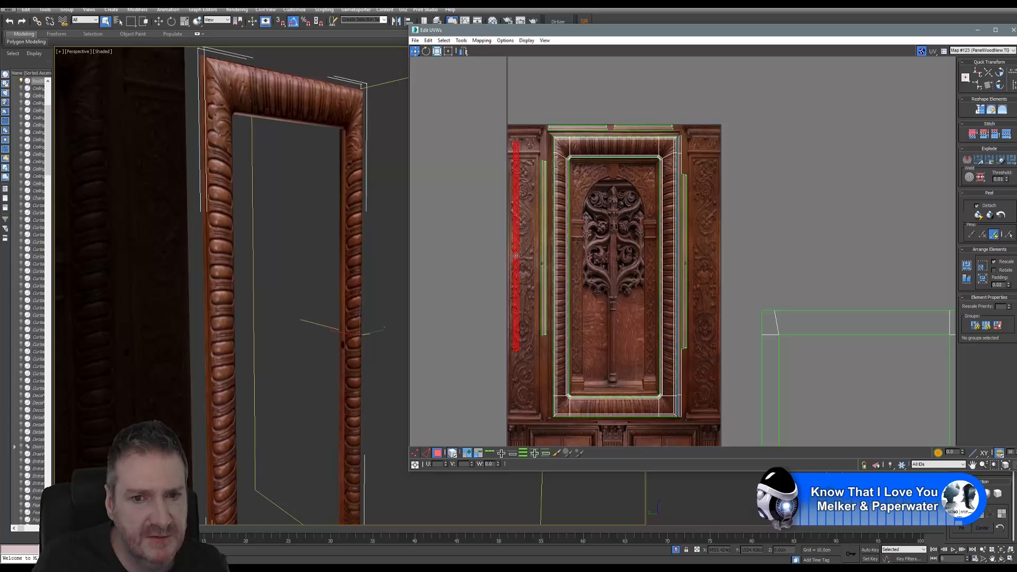
left_click_drag(516, 256, 524, 284)
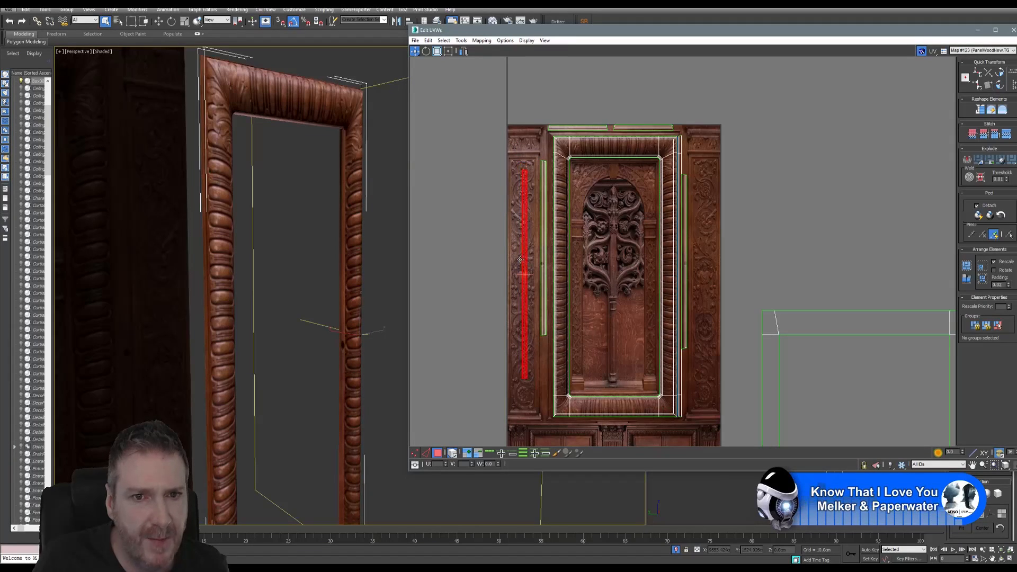
Scale the strip shell vertically to match the height of the rope-moulded frame.
left_click(436, 51)
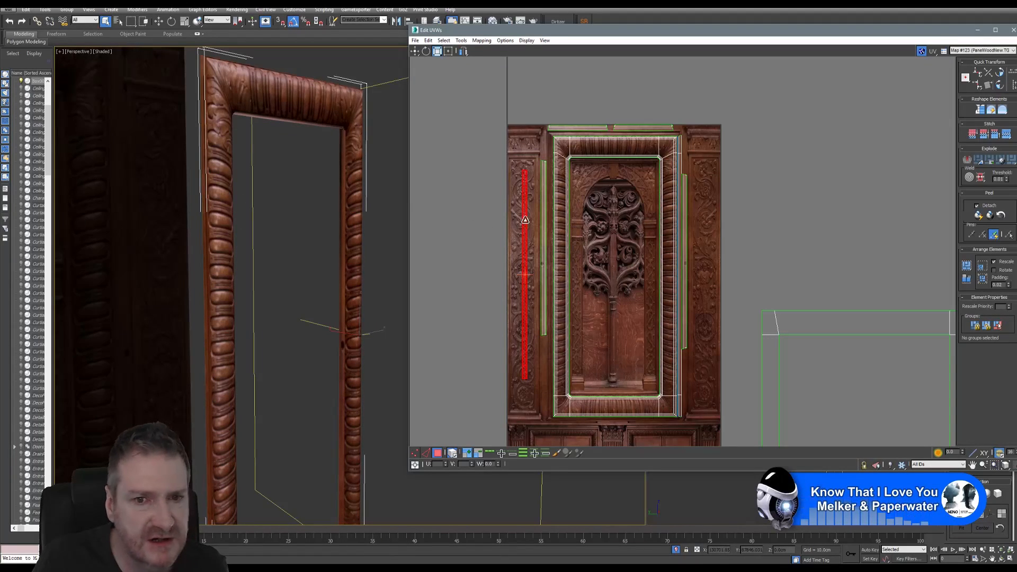
left_click_drag(526, 221, 531, 202)
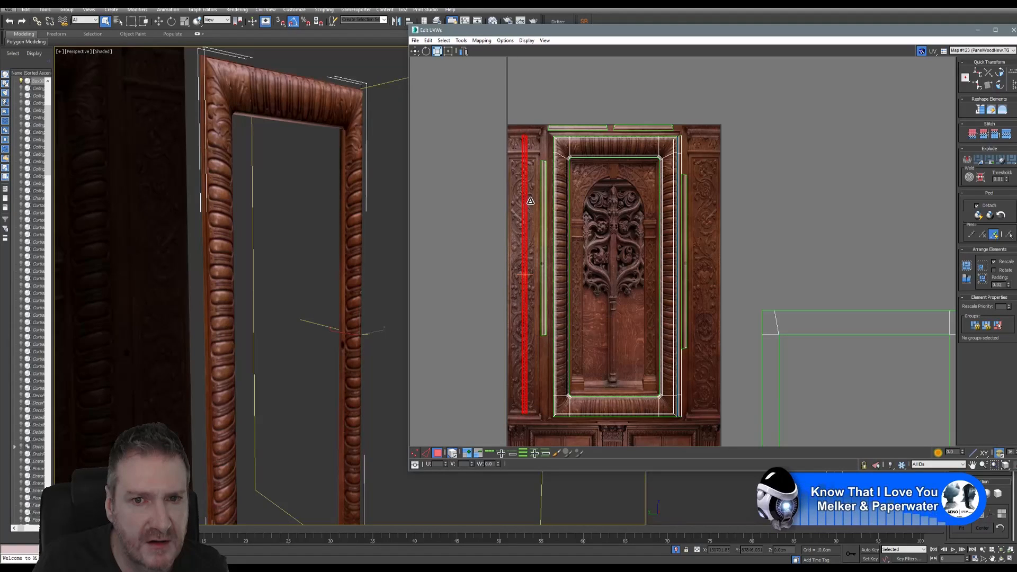
left_click(415, 53)
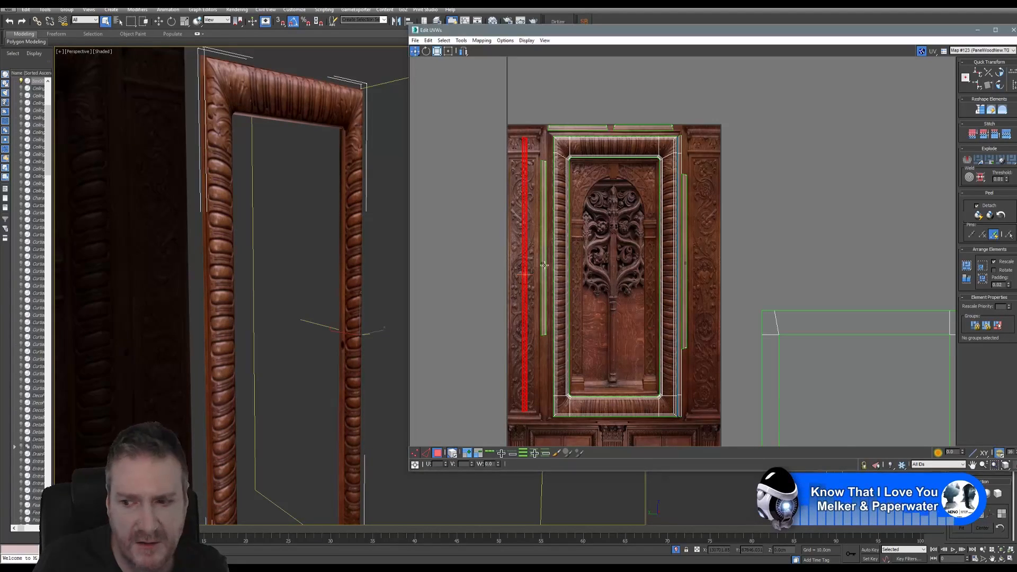
Move the lengthened strip shell onto the plain wood beside the outer edge of the left-hand rope moulding.
scroll(536, 271, "up", 3)
mouse_move(523, 238)
middle_mouse_down()
mouse_move(507, 206)
mouse_move(514, 227)
middle_mouse_up()
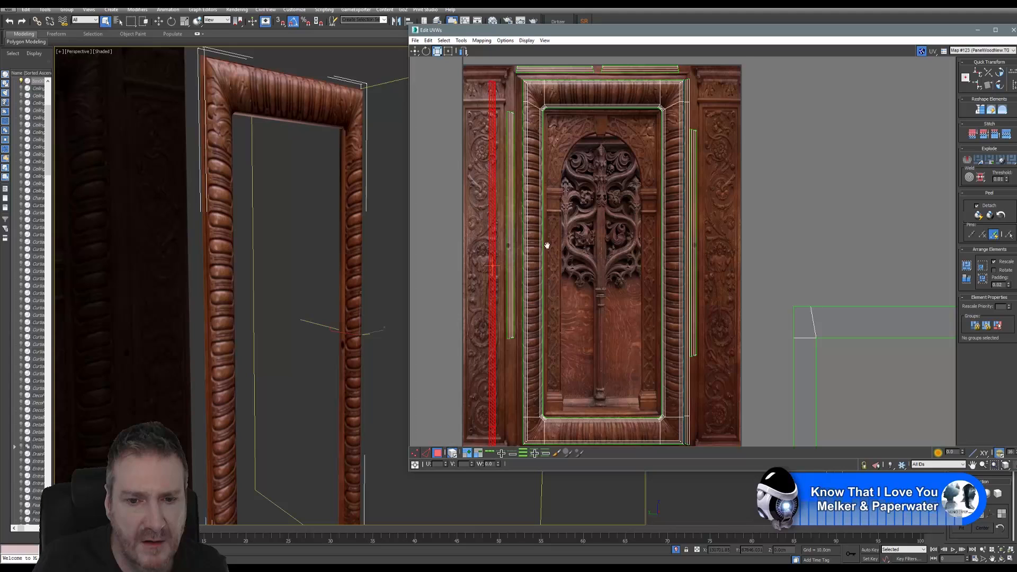
mouse_move(545, 245)
middle_mouse_down()
mouse_move(540, 227)
mouse_move(544, 235)
middle_mouse_up()
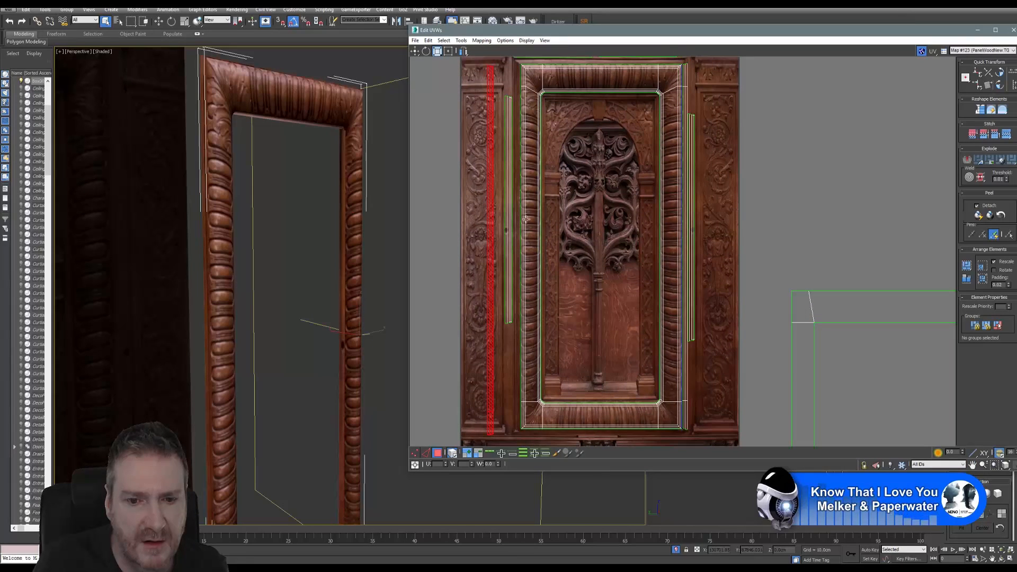
left_click(415, 51)
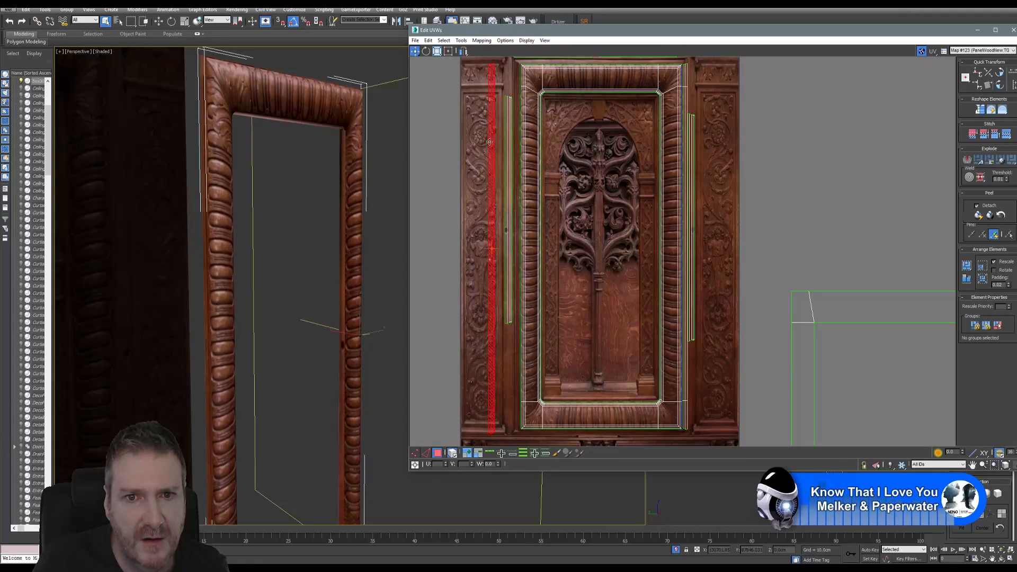
left_click_drag(490, 142, 515, 138)
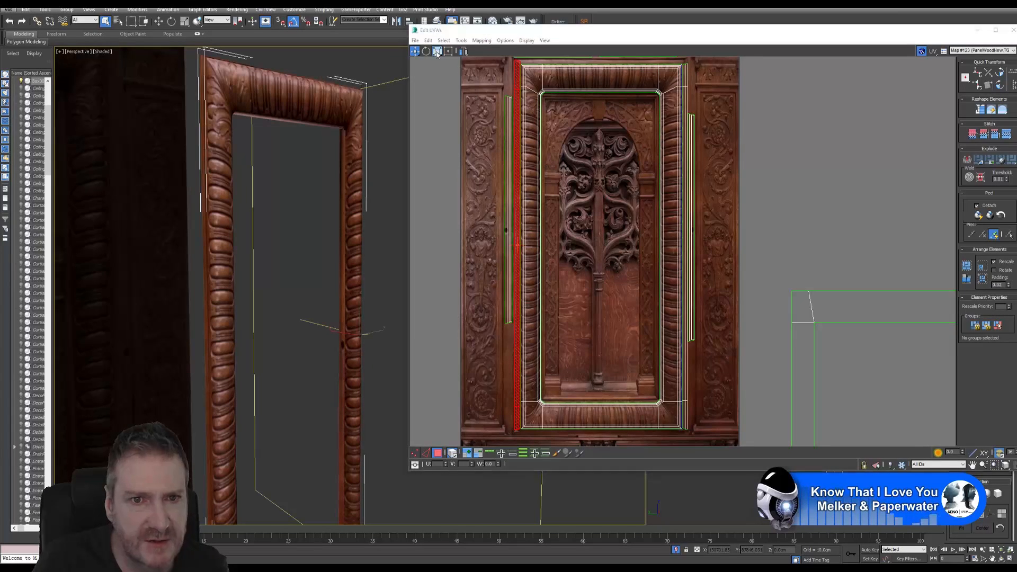
Fine-tune the strip shell's scale so it fits against the frame's left outer edge, comparing its ends with the frame's corners.
scroll(529, 162, "up", 5)
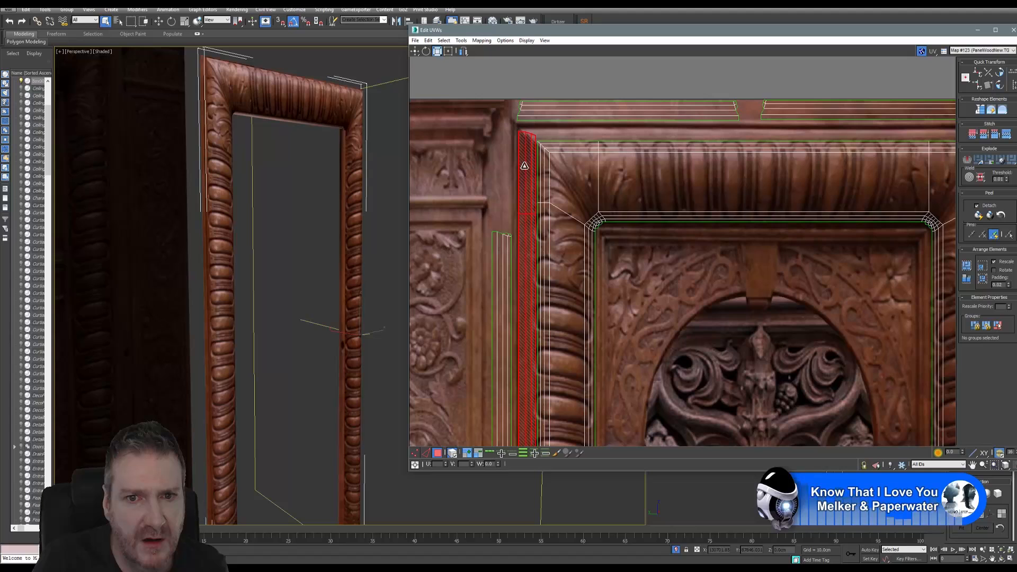
scroll(523, 133, "up", 4)
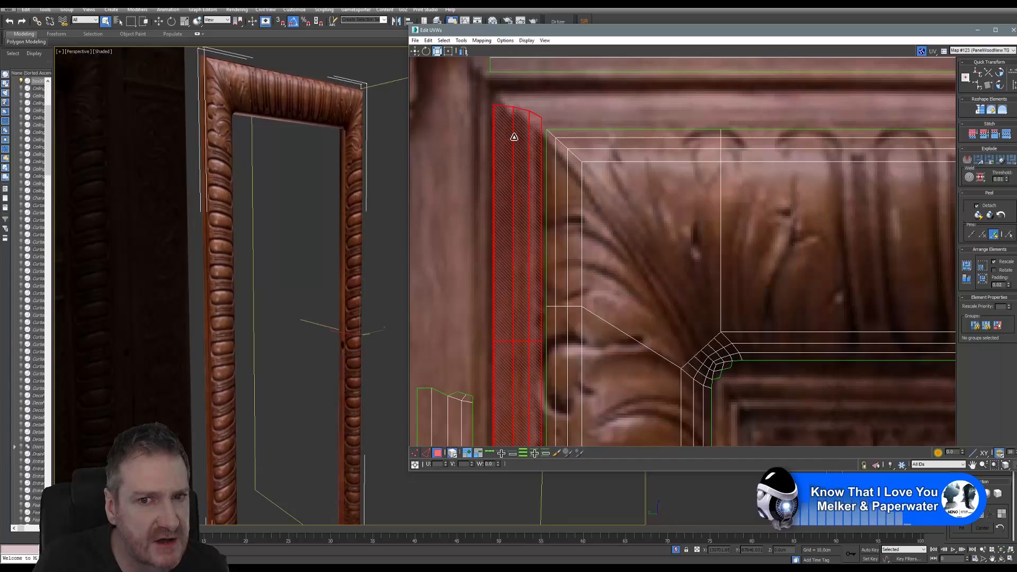
scroll(535, 209, "down", 8)
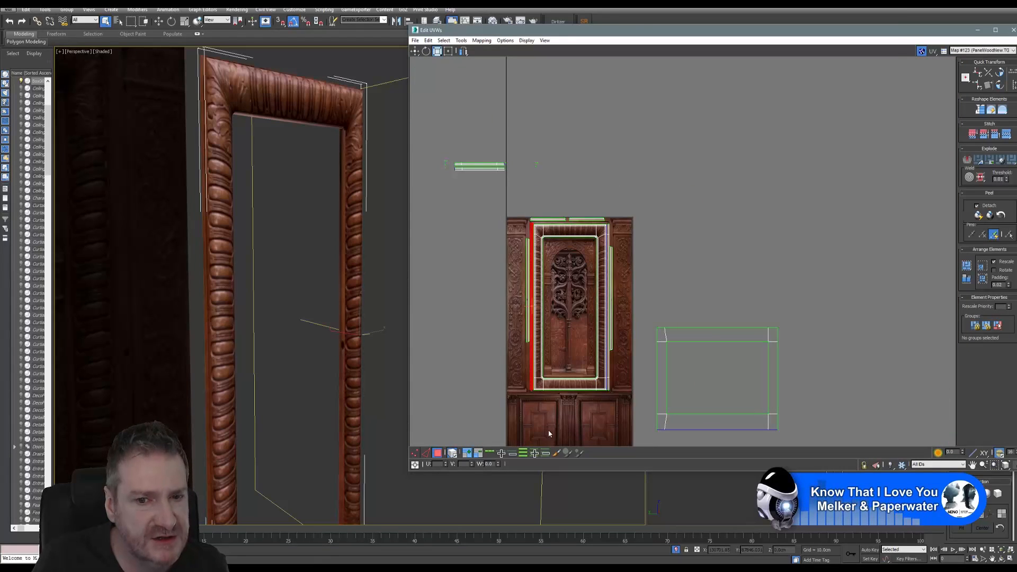
scroll(531, 328, "up", 3)
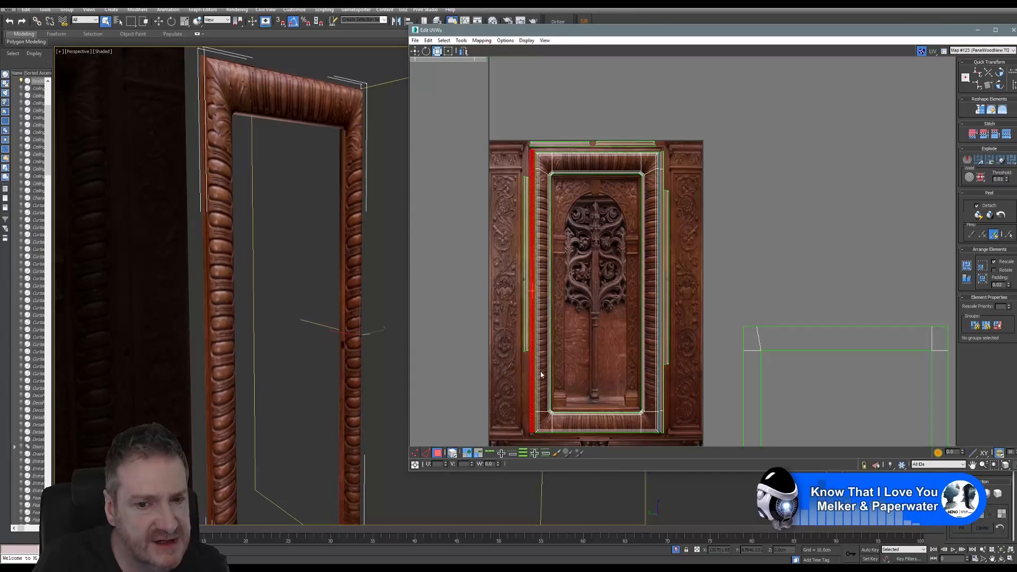
scroll(506, 196, "up", 10)
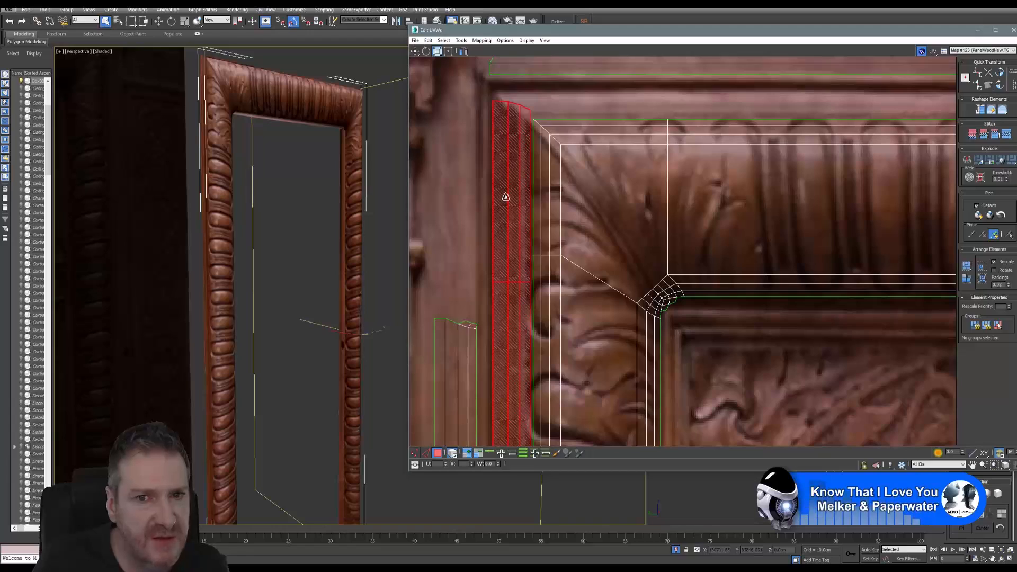
scroll(506, 197, "down", 10)
scroll(579, 154, "up", 2)
middle_click_drag(570, 154, 579, 108)
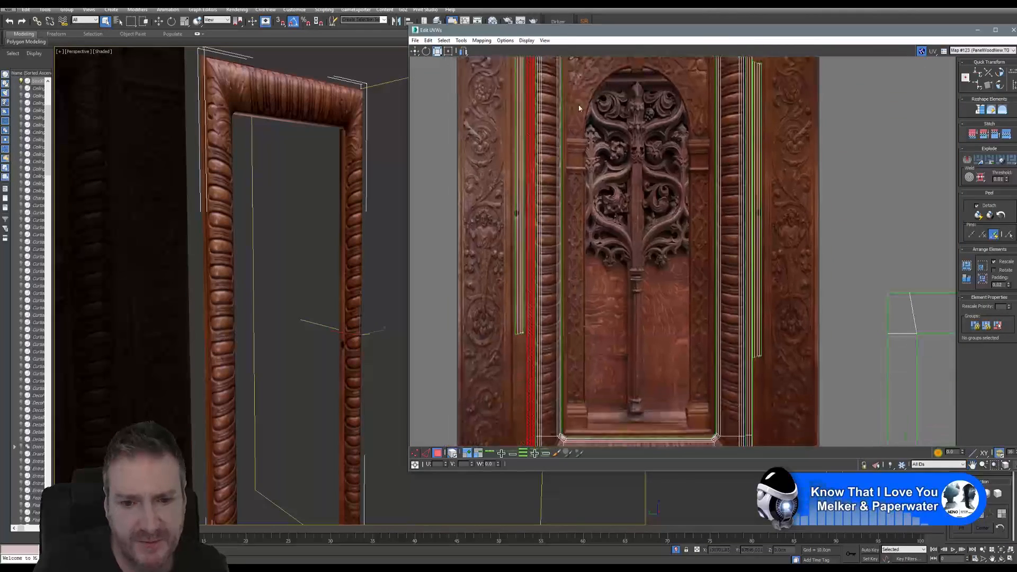
middle_click_drag(587, 293, 602, 386)
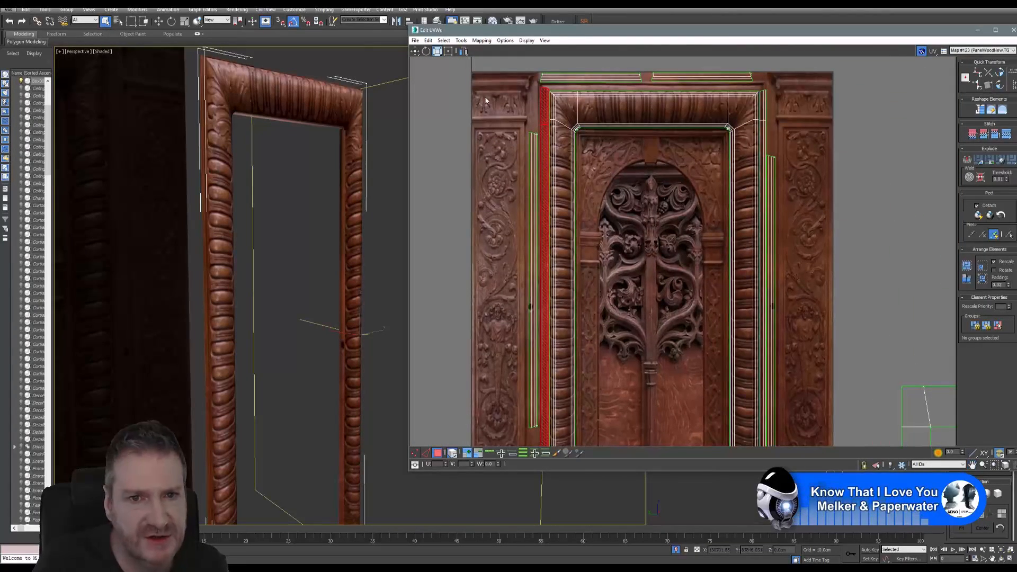
Shift the strip shell slightly downward to line up its upper end with the frame's top-left corner.
left_click(416, 52)
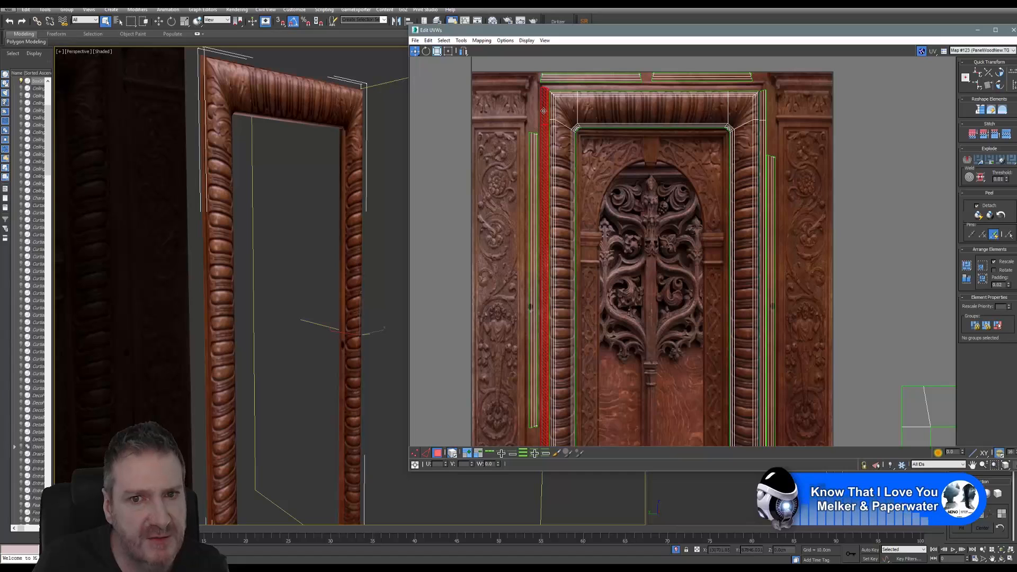
middle_click_drag(544, 111, 545, 186)
scroll(544, 186, "up", 5)
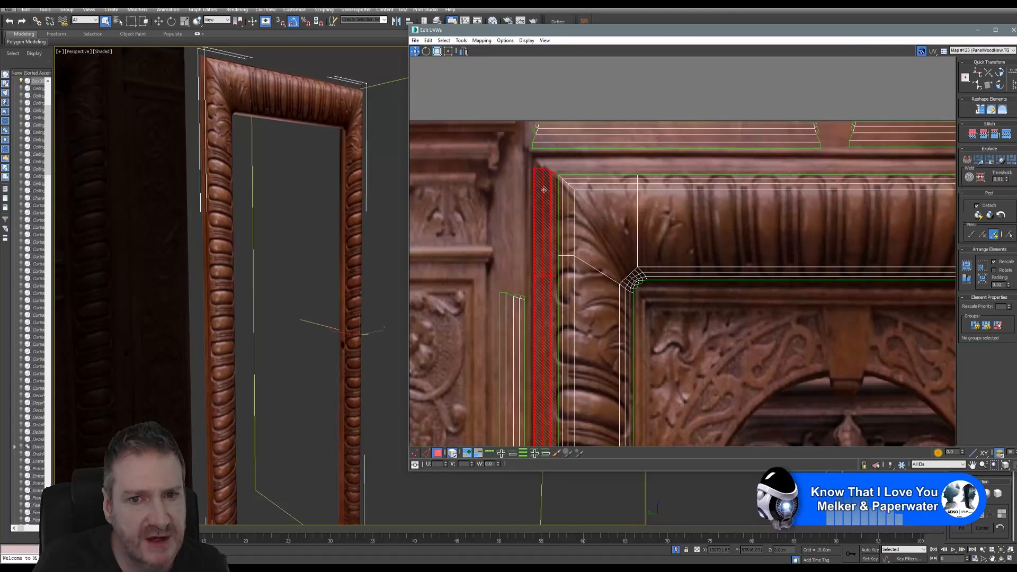
scroll(577, 276, "down", 5)
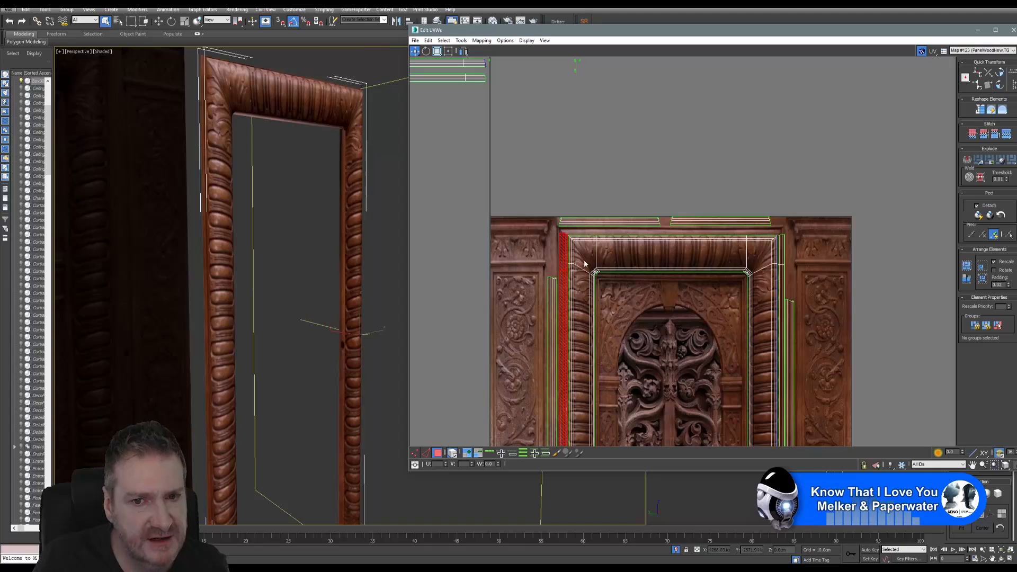
scroll(584, 263, "up", 6)
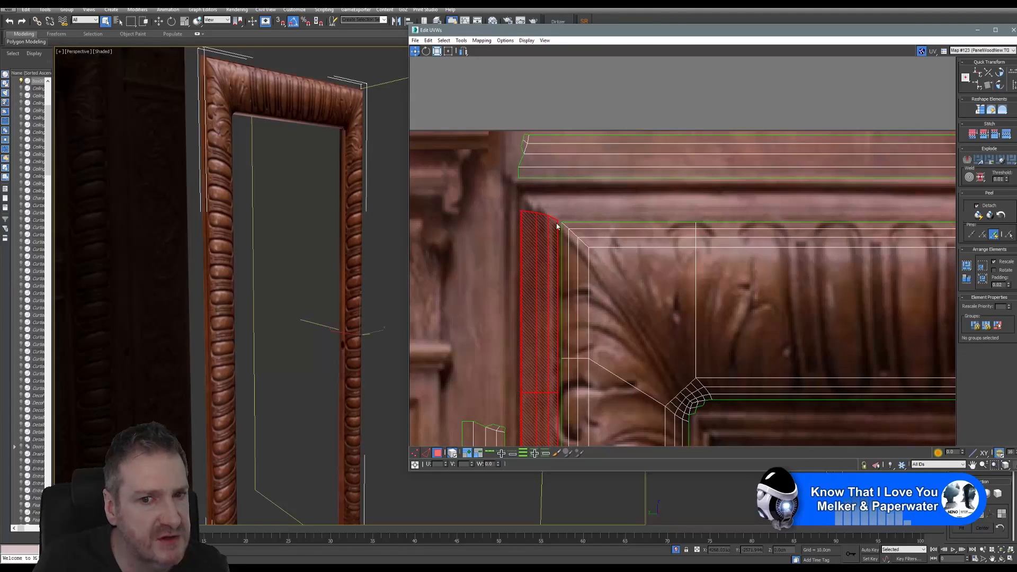
Nudge the strip shell slightly towards the left-hand rope moulding so it sits against the frame's outer edge, and deselect it.
scroll(595, 326, "down", 6)
middle_click_drag(598, 330, 586, 154)
mouse_move(604, 329)
middle_mouse_down()
mouse_move(601, 269)
mouse_move(593, 279)
mouse_move(652, 460)
middle_mouse_up()
scroll(608, 223, "up", 5)
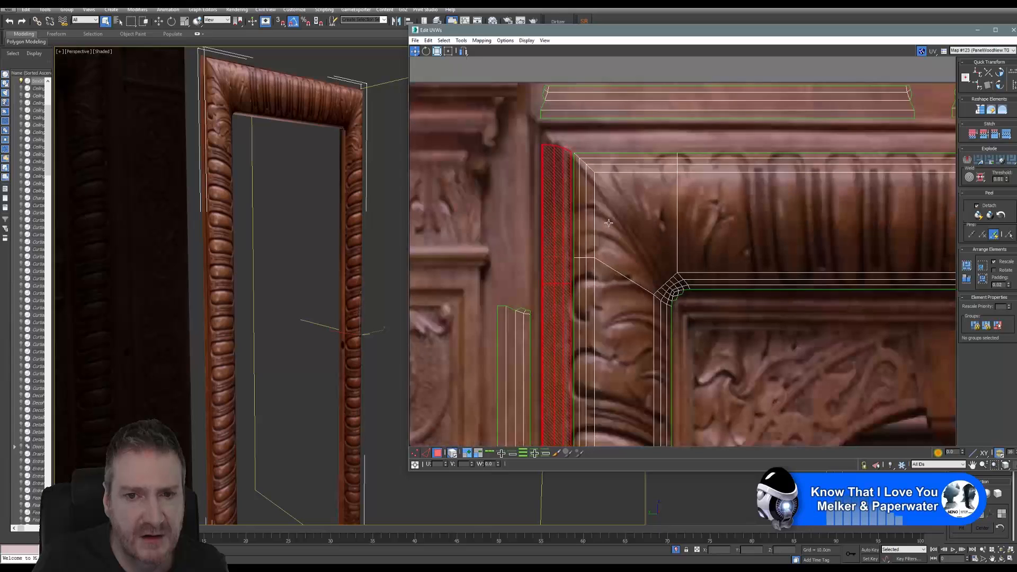
scroll(595, 168, "up", 2)
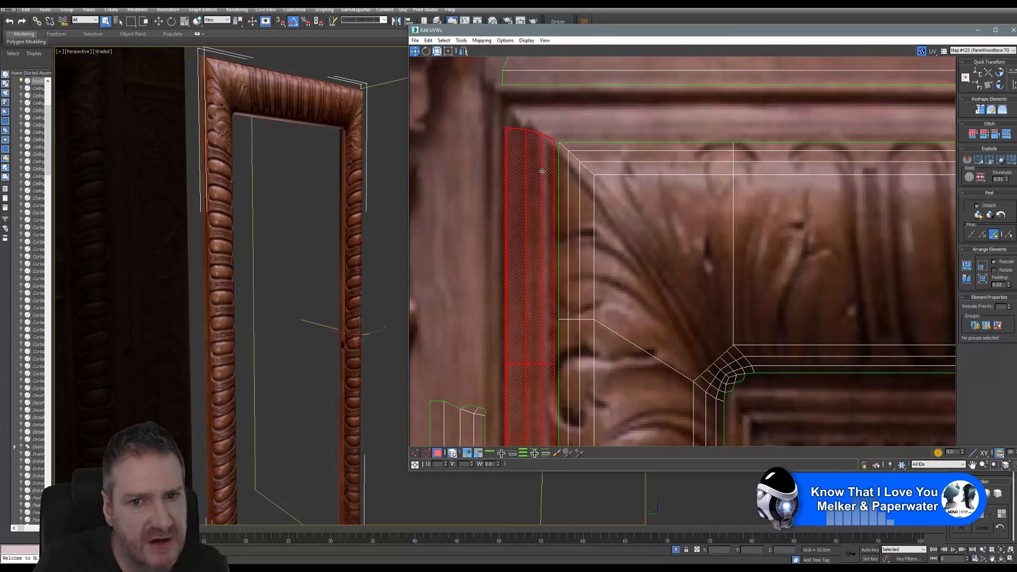
left_click_drag(542, 171, 544, 171)
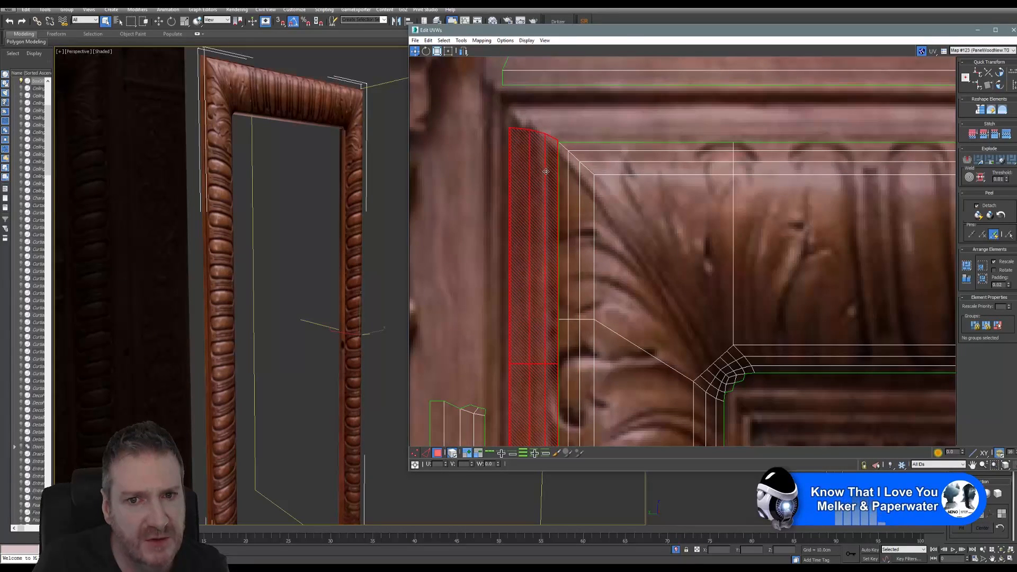
scroll(546, 171, "down", 5)
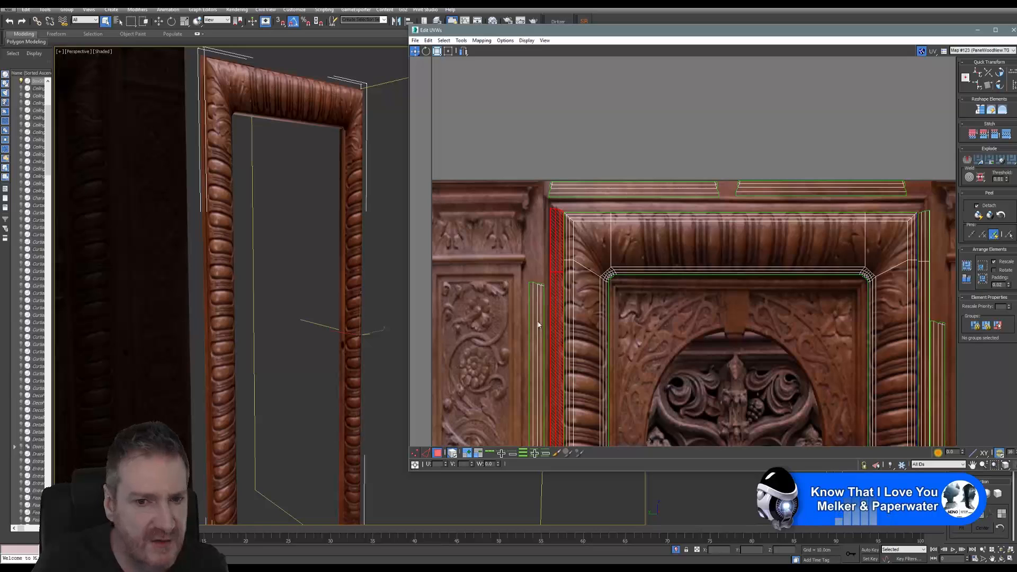
scroll(550, 205, "down", 3)
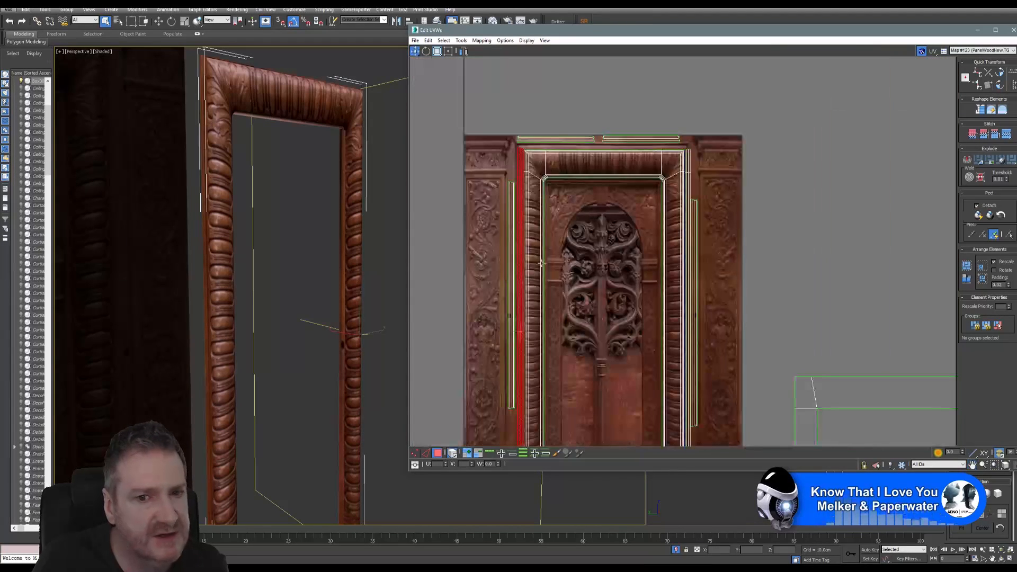
middle_click_drag(586, 282, 575, 230)
scroll(570, 210, "down", 1)
left_click(463, 249)
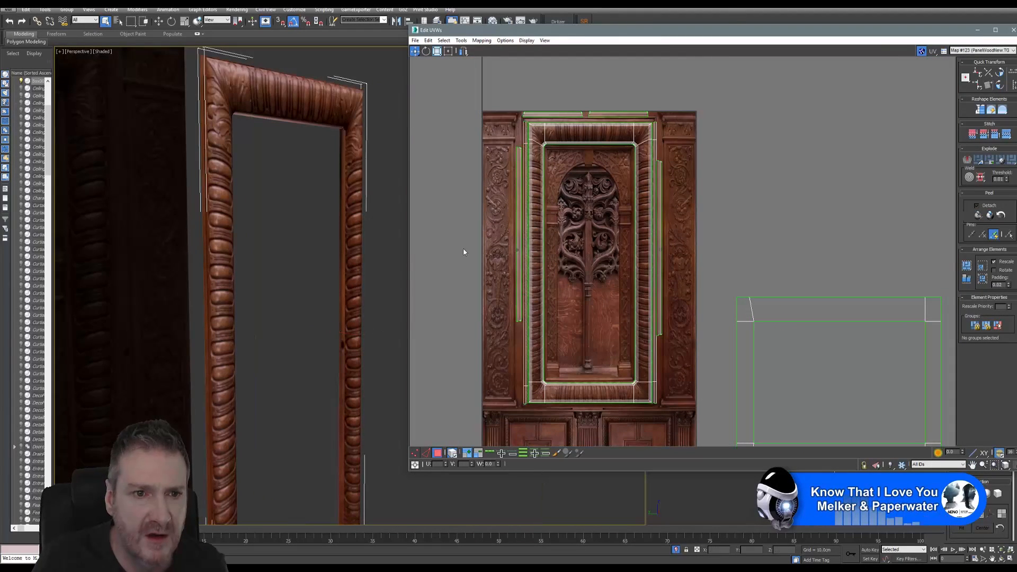
Orbit to view the frame's outer top edge and select the lower of the two horizontal strip shells lying outside the texture.
middle_click_drag(279, 273, 263, 265)
left_click(1001, 558)
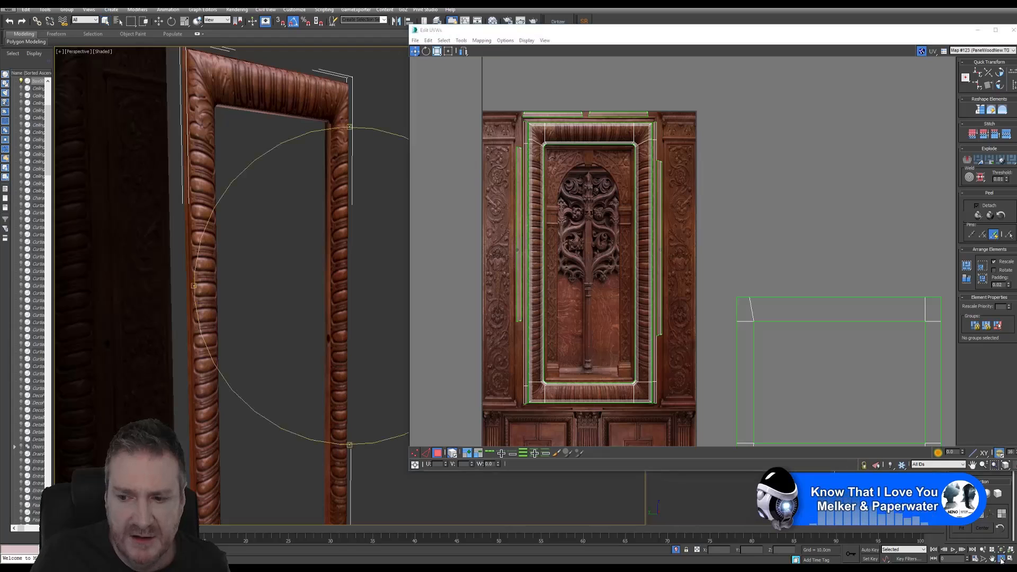
left_click_drag(331, 309, 249, 305)
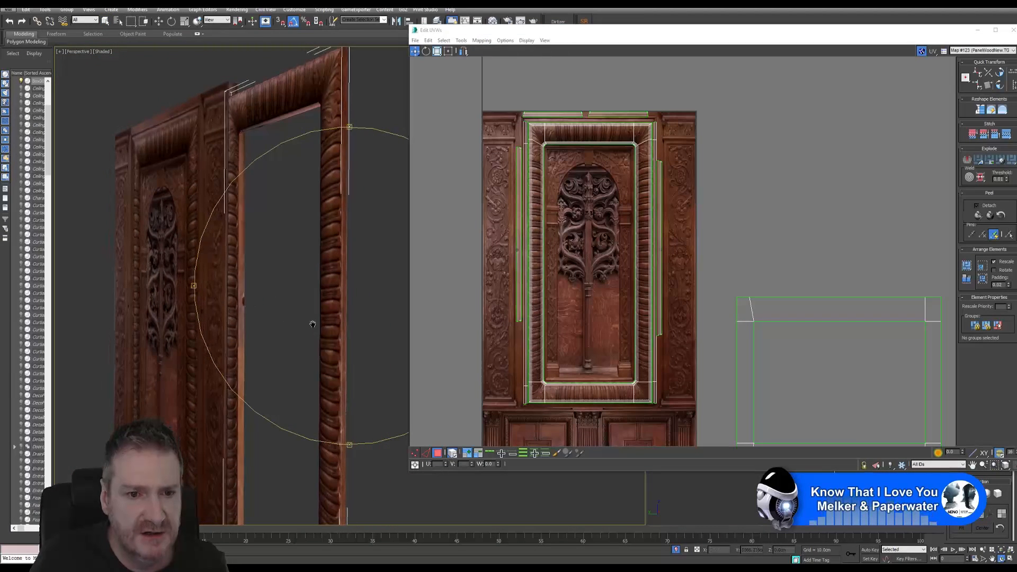
middle_click_drag(249, 305, 266, 207)
left_click_drag(283, 254, 290, 277)
left_click_drag(312, 321, 294, 333)
middle_click_drag(454, 70, 496, 205)
scroll(496, 206, "down", 2)
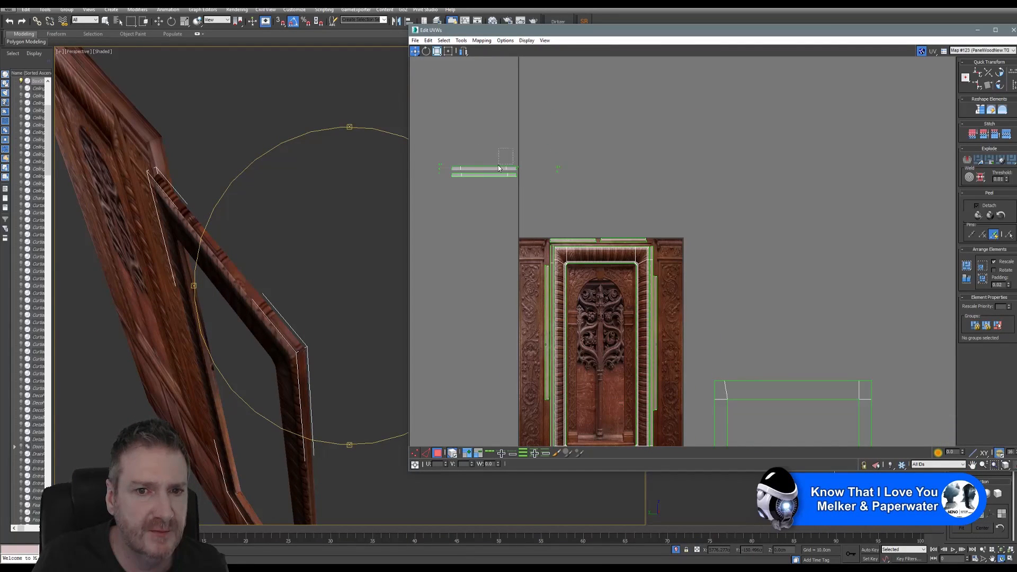
left_click_drag(491, 169, 484, 182)
Examine the door texture from the upper frame to the lower panels for plain wood suited to the horizontal strip.
middle_click_drag(504, 193, 484, 109)
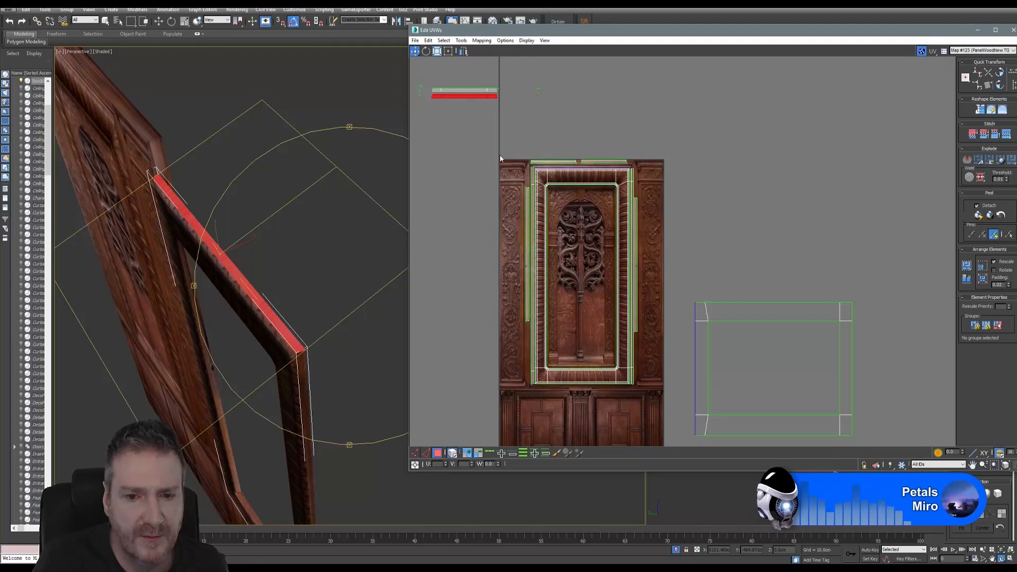
middle_click_drag(505, 144, 504, 190)
middle_click_drag(541, 249, 534, 160)
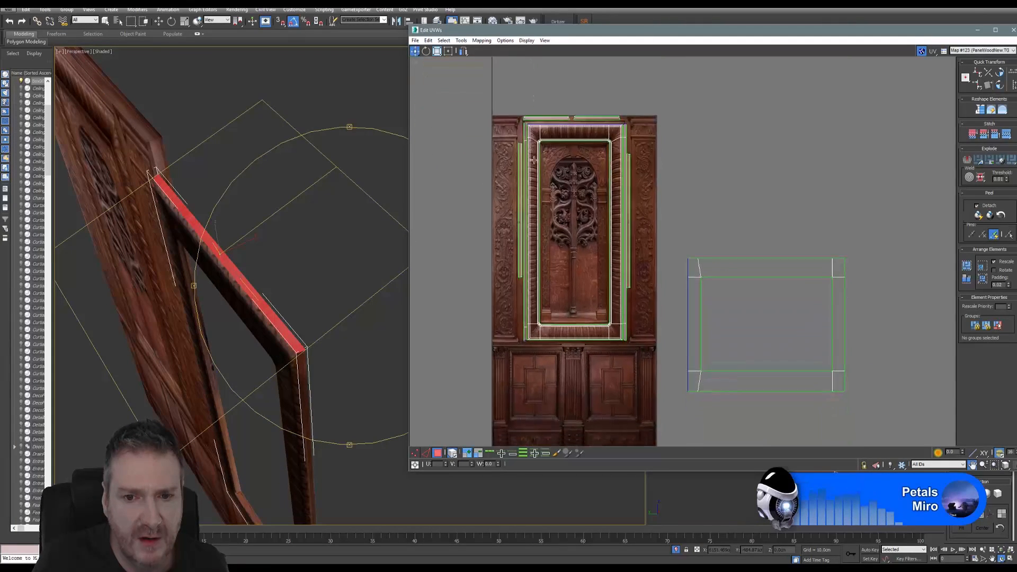
middle_click_drag(571, 354, 573, 243)
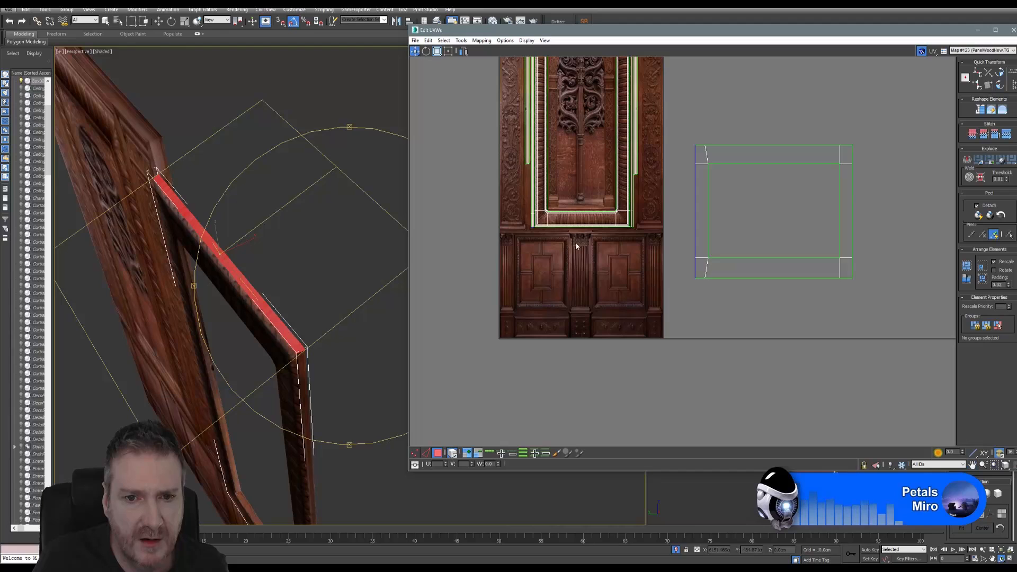
scroll(573, 242, "up", 3)
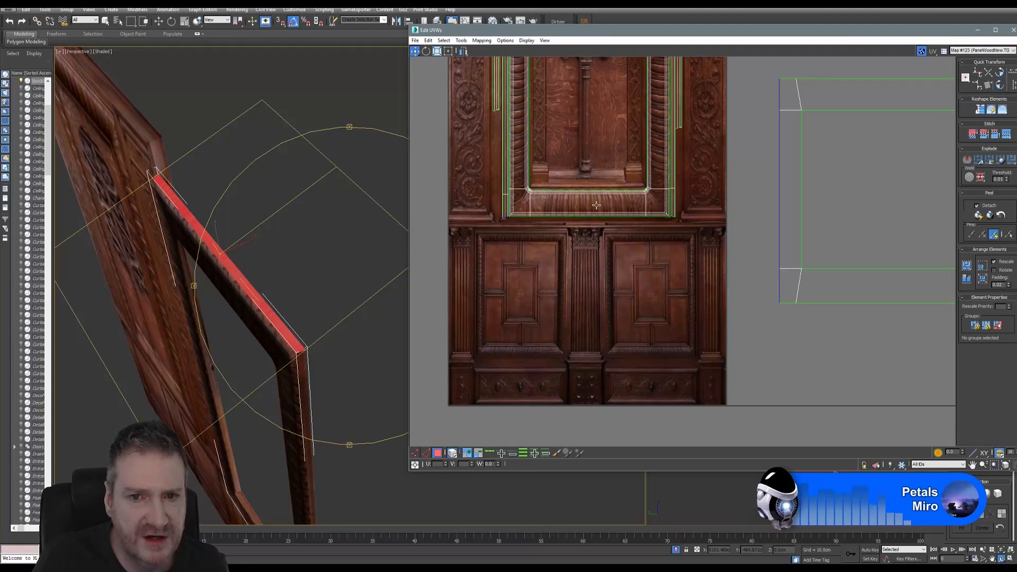
middle_click_drag(529, 359, 551, 281)
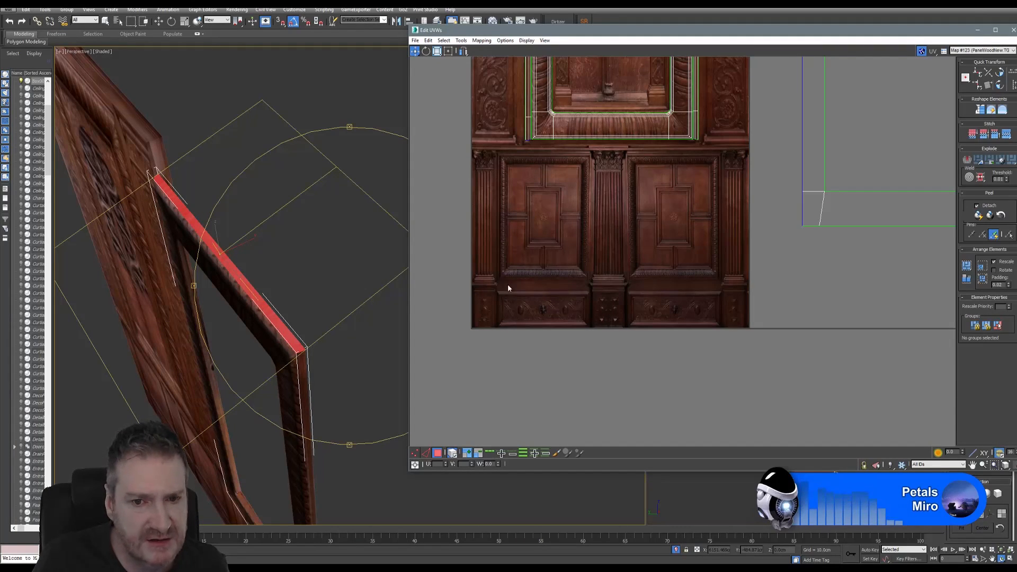
middle_click_drag(558, 127, 549, 325)
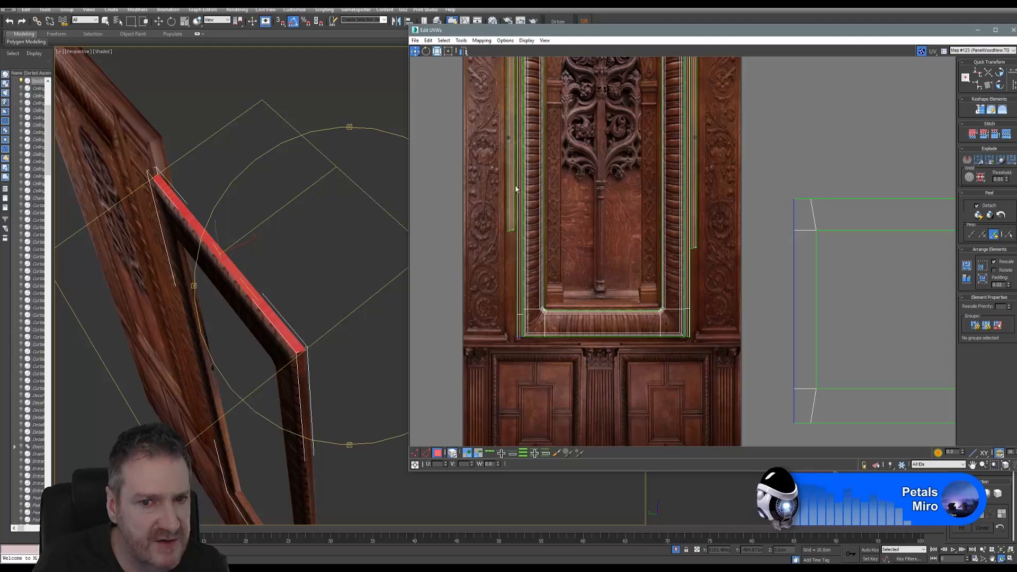
middle_click_drag(593, 185, 581, 322)
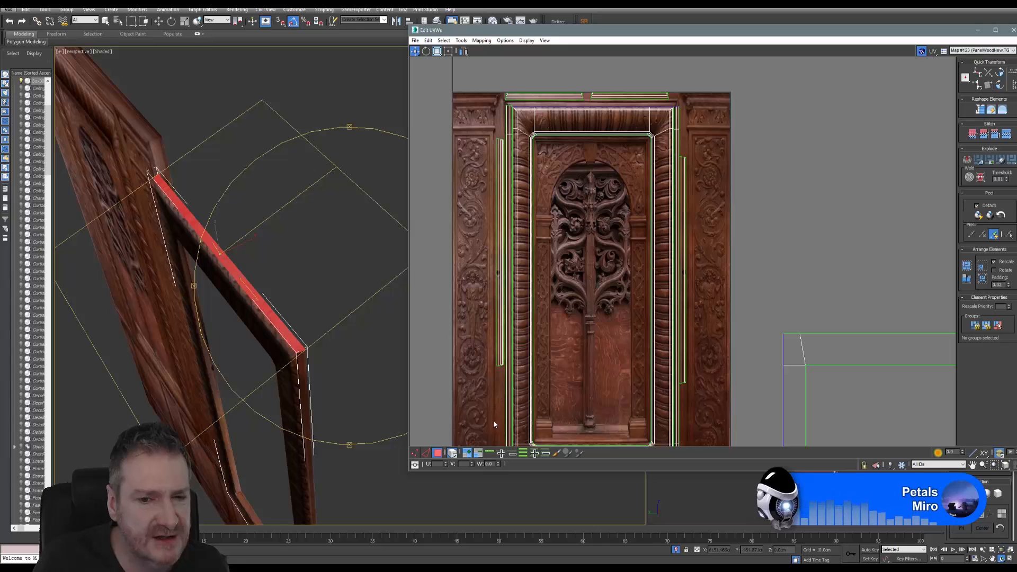
middle_click_drag(496, 419, 511, 186)
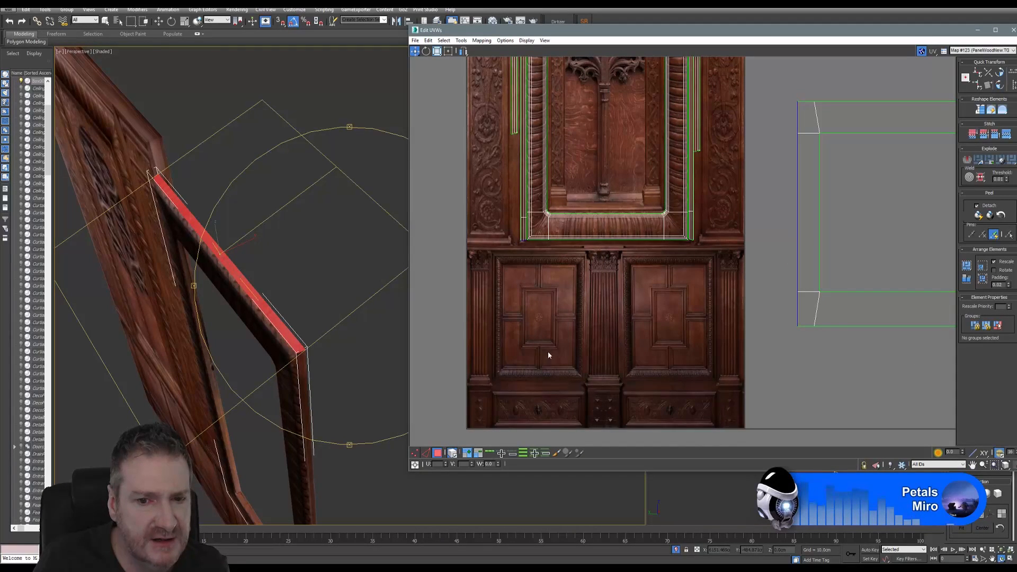
scroll(622, 380, "down", 4)
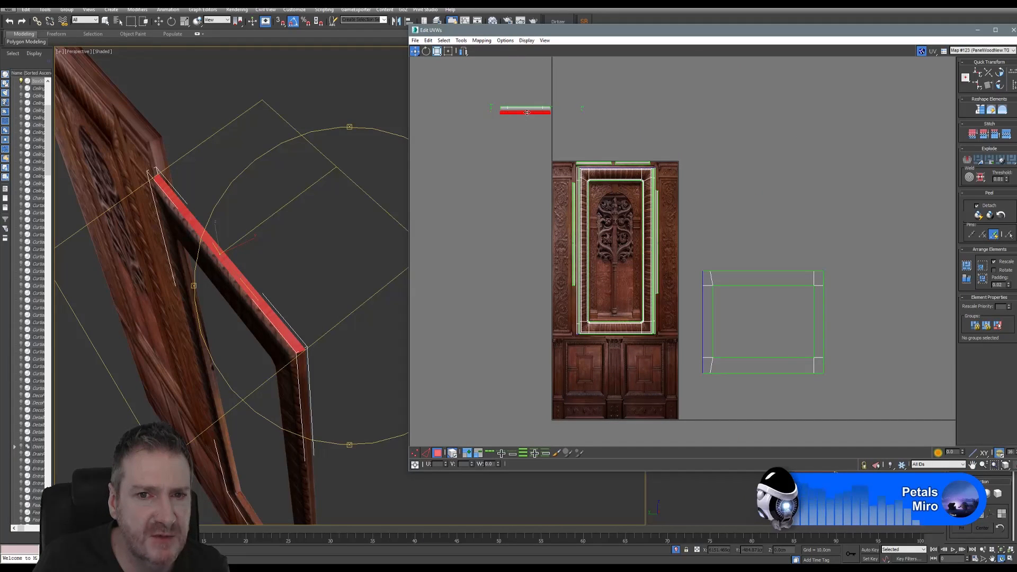
Move the horizontal strip shell onto the plain rail beneath the lower-left panel and scale it down to the panel's width.
left_click_drag(528, 118, 590, 404)
scroll(590, 404, "up", 5)
scroll(590, 402, "up", 3)
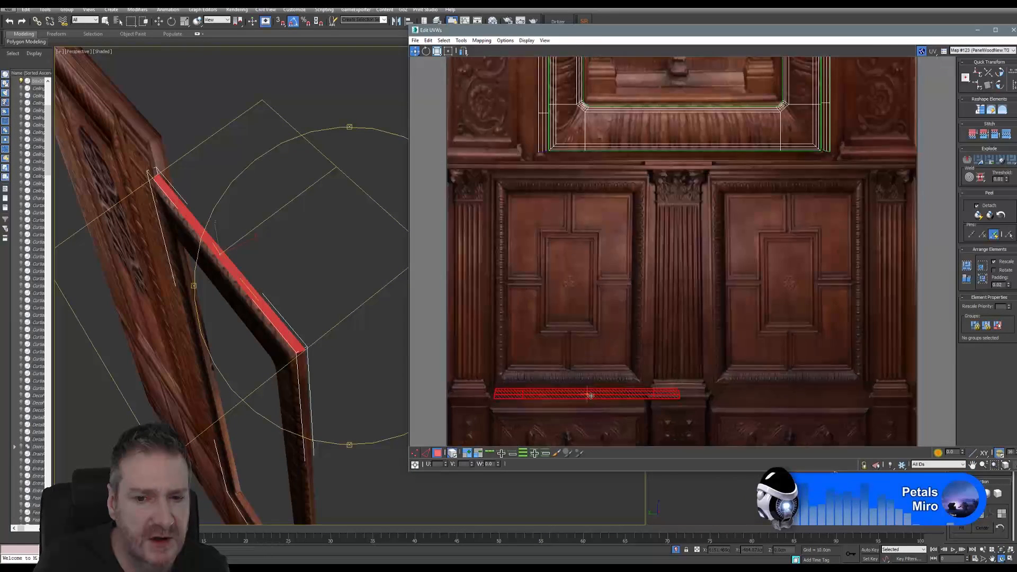
left_click(437, 51)
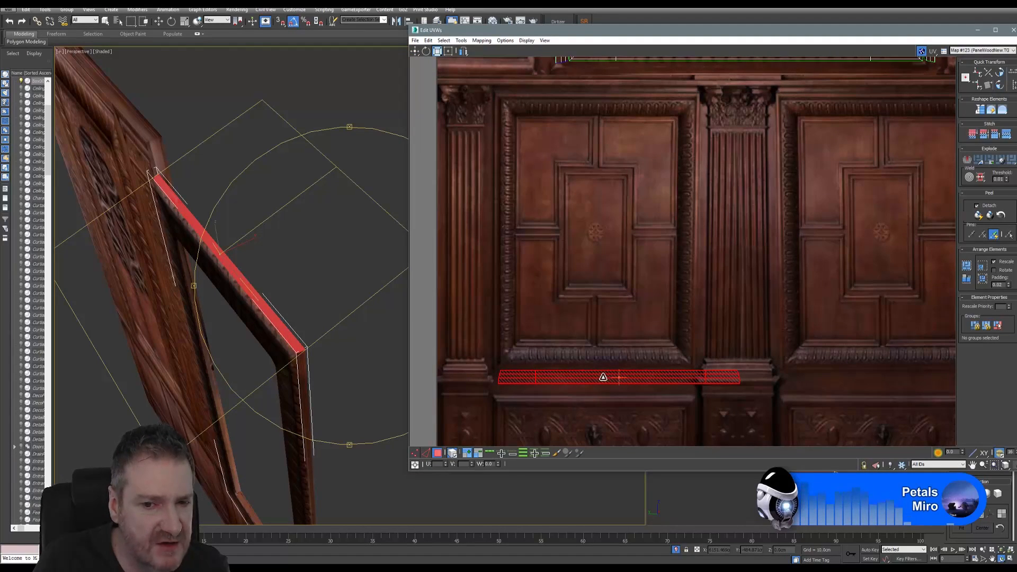
left_click_drag(603, 376, 600, 387)
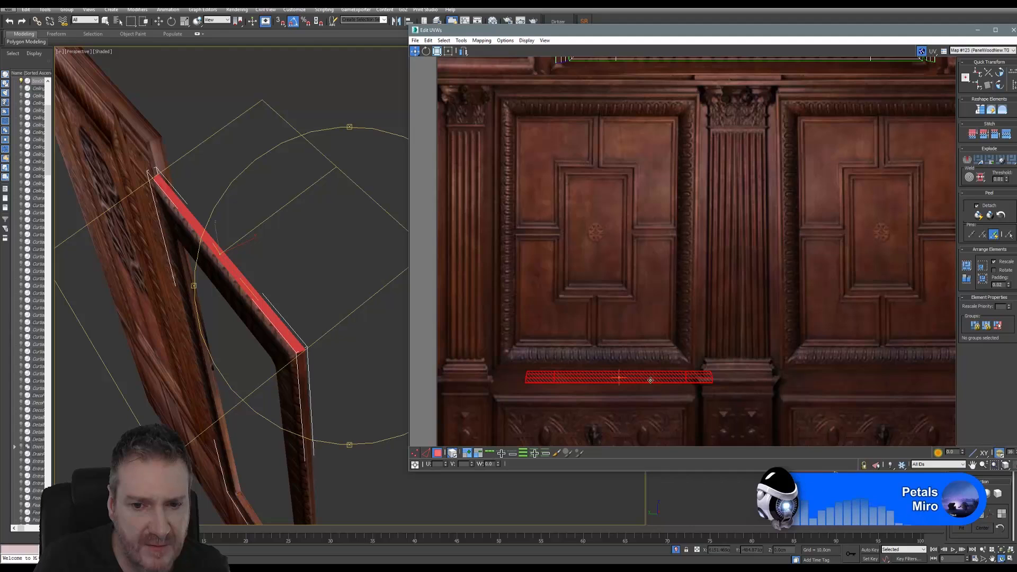
left_click_drag(651, 380, 626, 385)
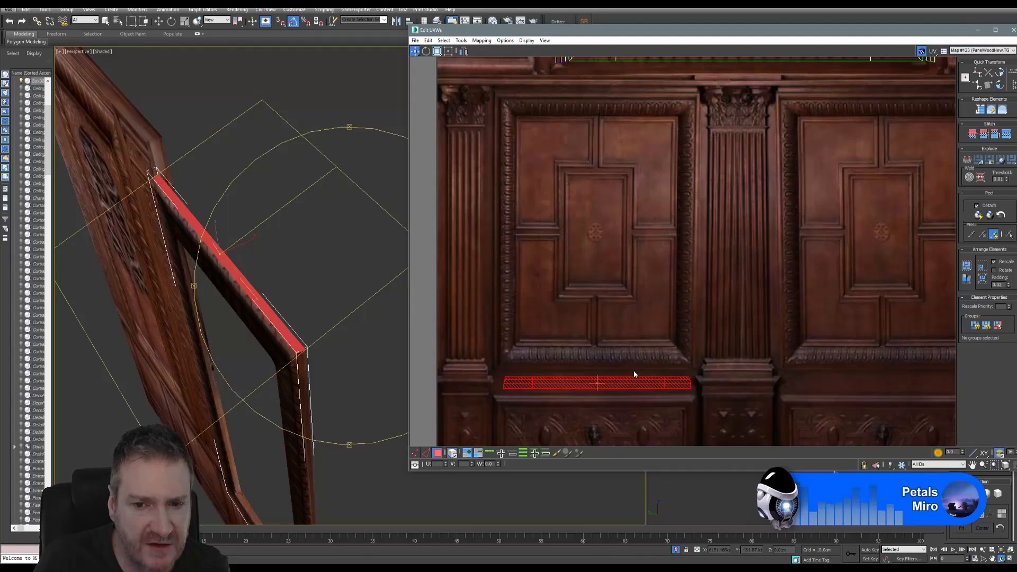
left_click(636, 286)
Orbit to see the frame from its side and select the remaining horizontal strip shell outside the texture.
left_click_drag(307, 309, 273, 253)
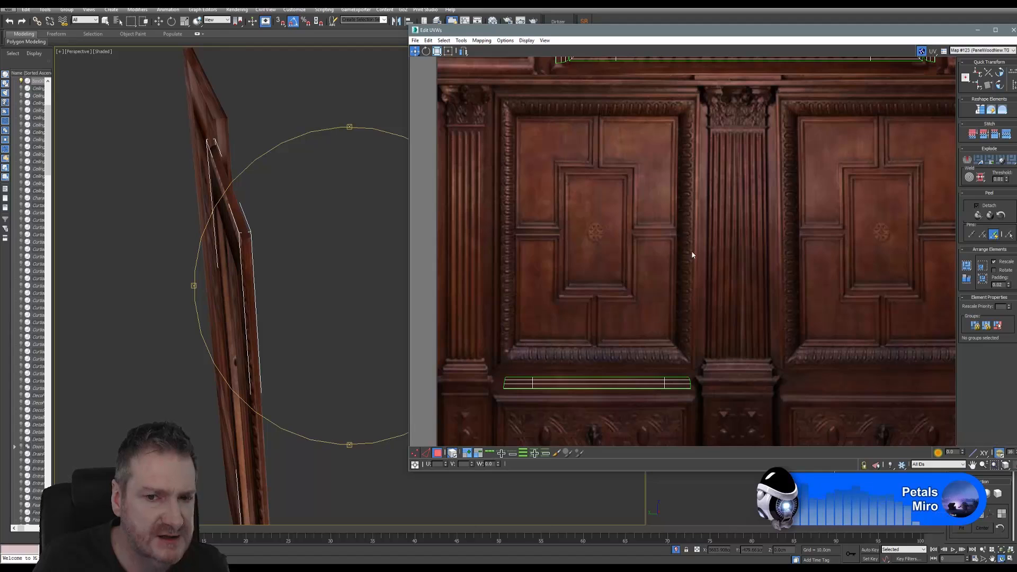
scroll(692, 250, "down", 6)
scroll(682, 249, "up", 4)
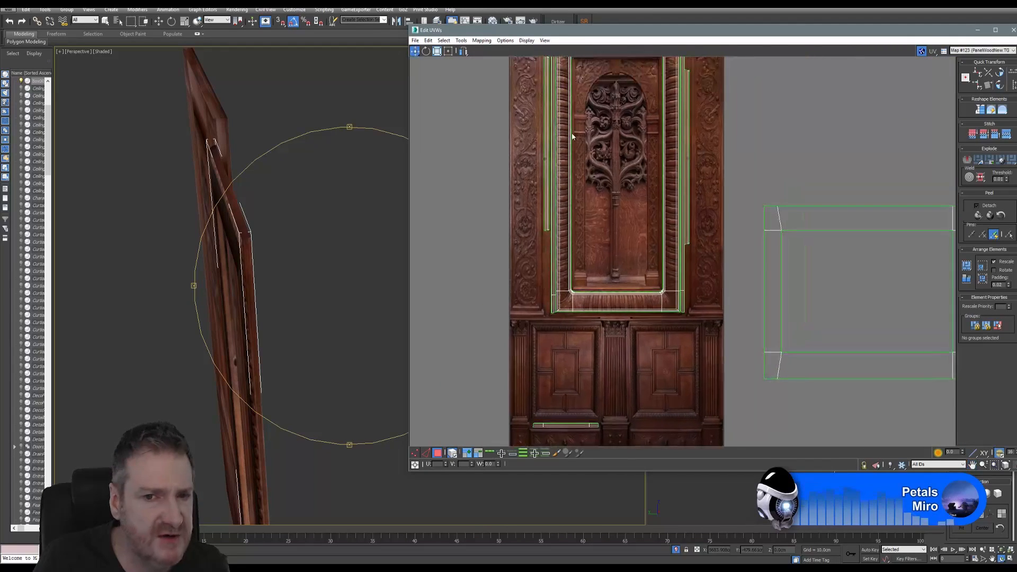
middle_click_drag(597, 168, 577, 192)
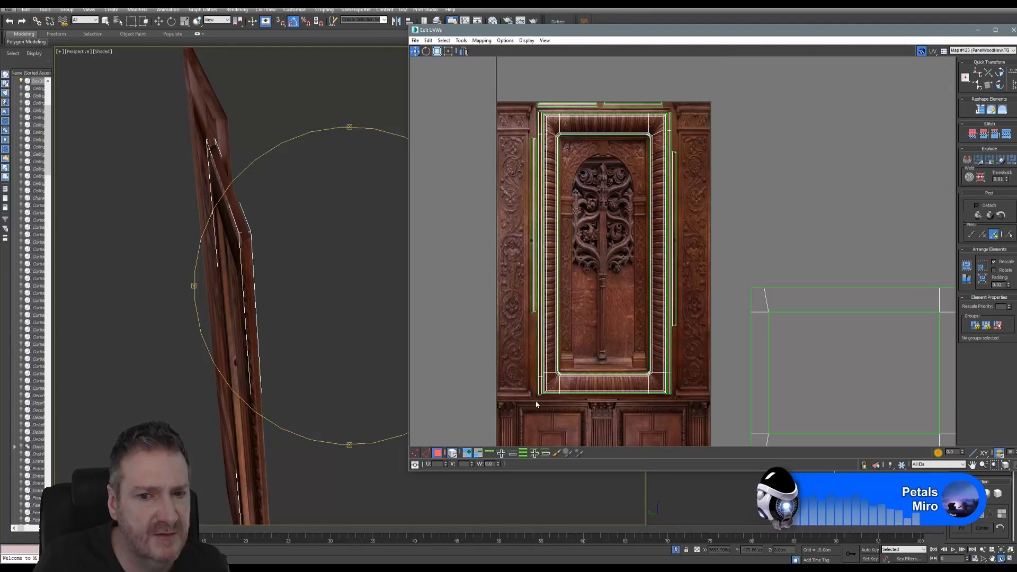
middle_click_drag(611, 355, 660, 397)
middle_click_drag(636, 138, 640, 329)
left_click(513, 236)
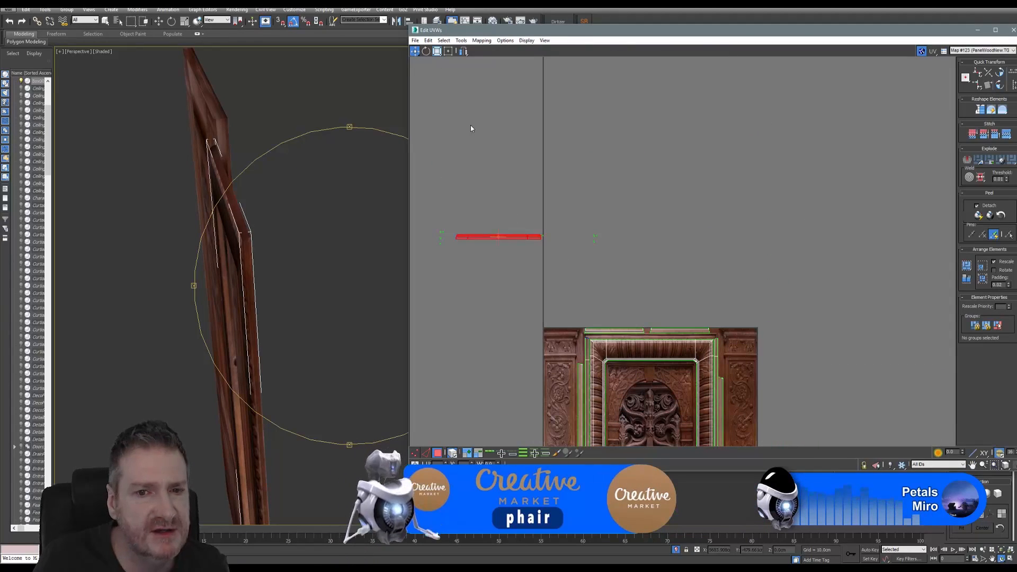
Move the second horizontal strip shell onto the lower rail and stack it over the strip shell beneath the lower-left panel.
middle_click_drag(533, 285, 468, 102)
scroll(522, 182, "down", 3)
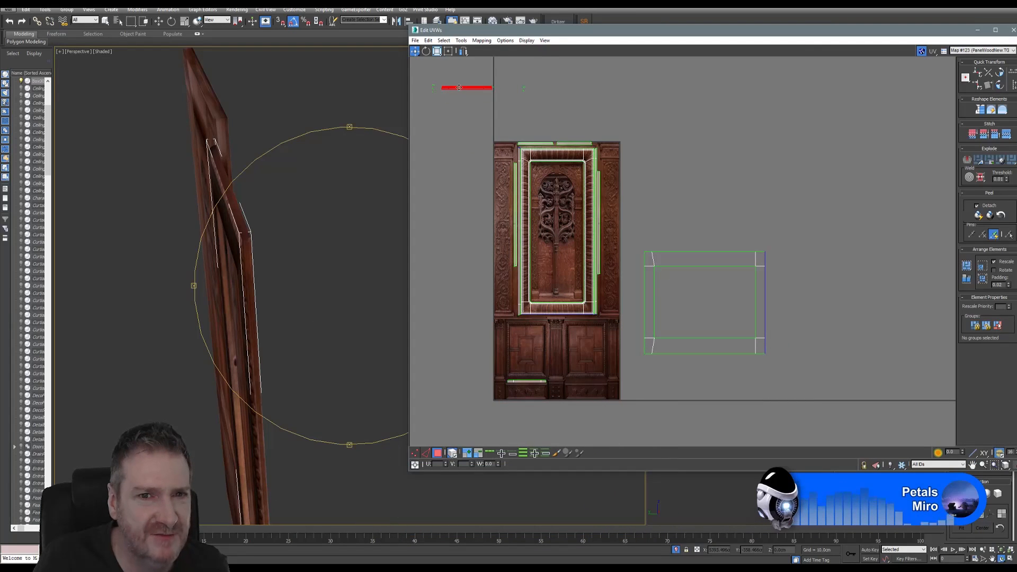
left_click_drag(459, 87, 586, 377)
scroll(588, 377, "up", 1)
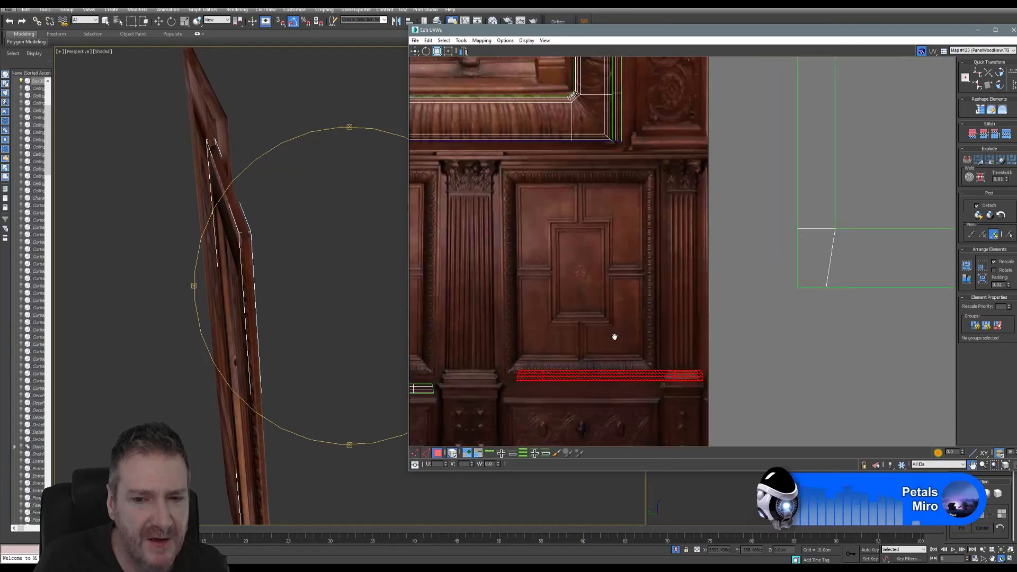
middle_click_drag(612, 335, 668, 326)
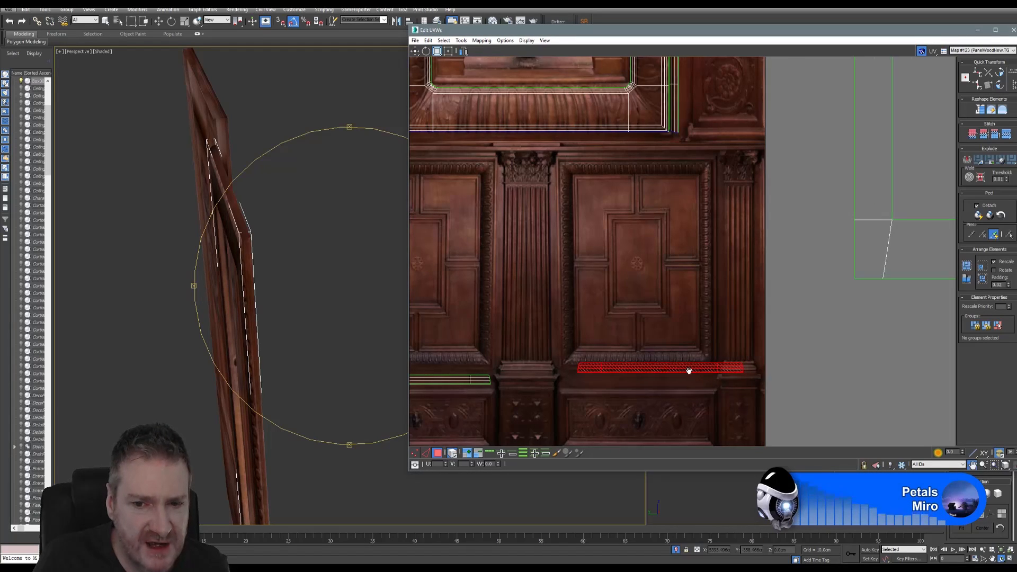
middle_click_drag(688, 368, 772, 339)
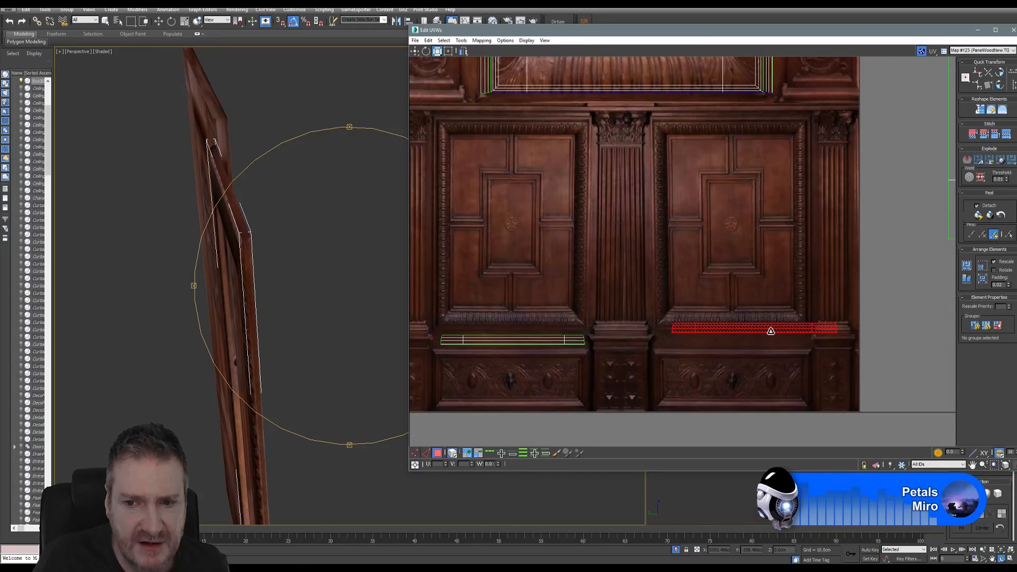
left_click_drag(769, 330, 523, 339)
key("q")
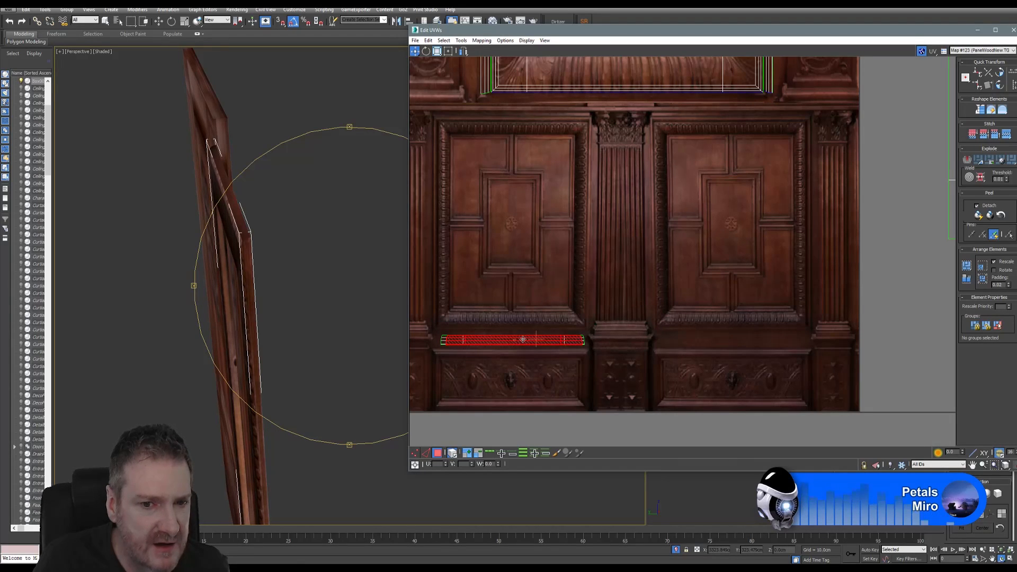
Scale the second horizontal strip shell along single axes to match the length and height of the strip shell beneath it.
left_click(437, 51)
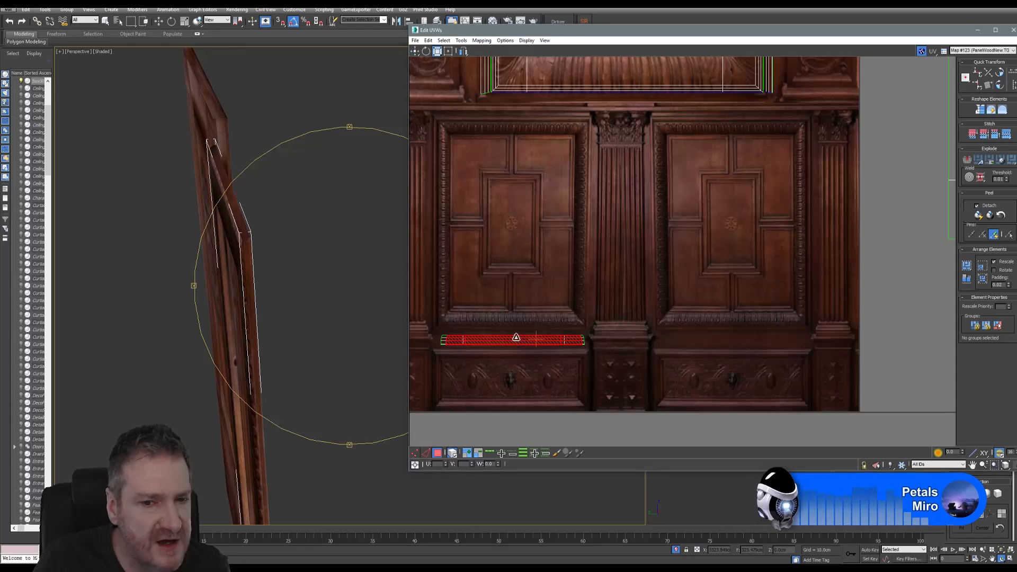
scroll(519, 339, "up", 1)
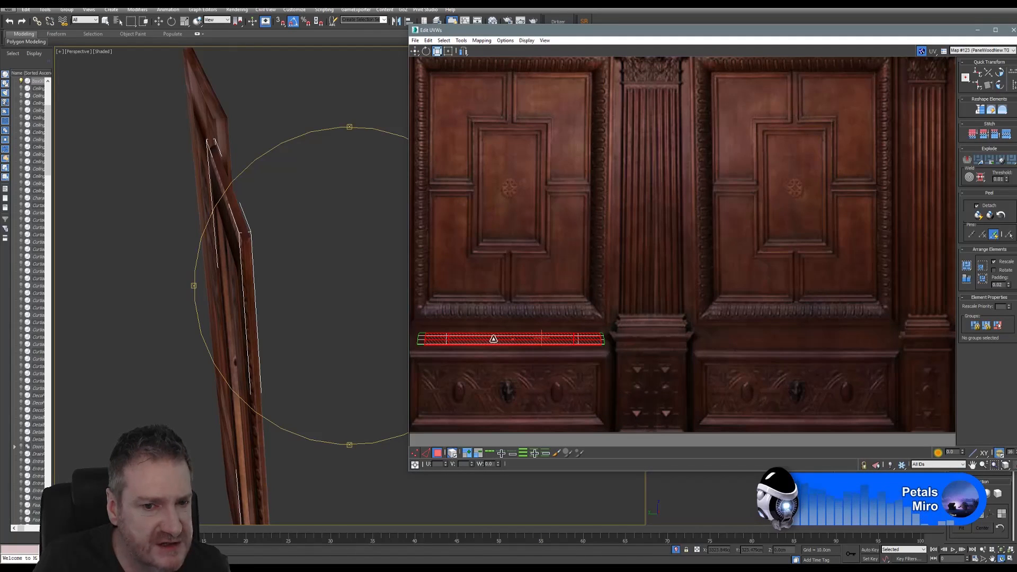
left_click_drag(495, 339, 498, 336, "shift")
middle_click_drag(516, 340, 617, 325)
scroll(668, 329, "up", 2)
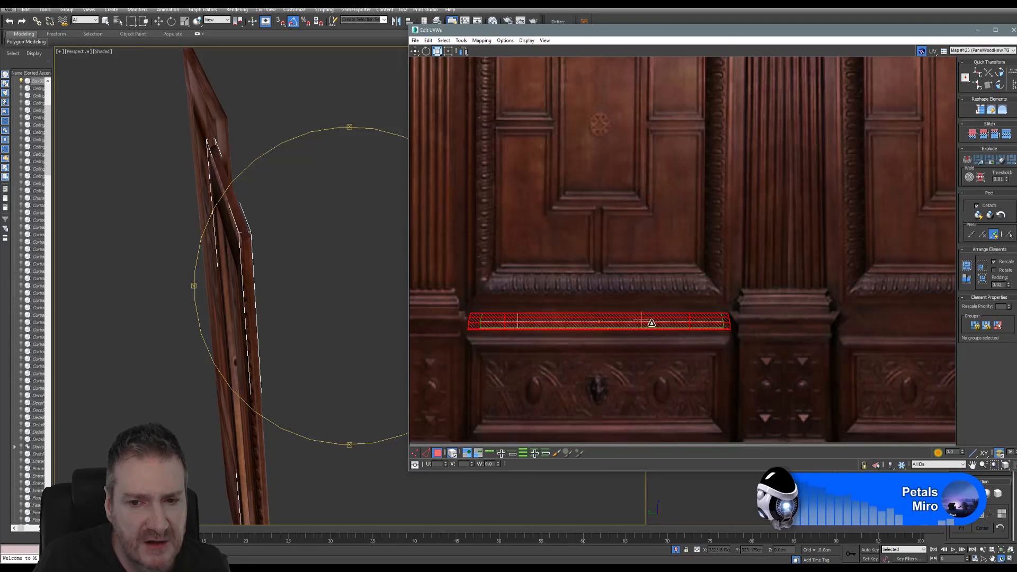
left_click_drag(652, 319, 659, 322, "shift")
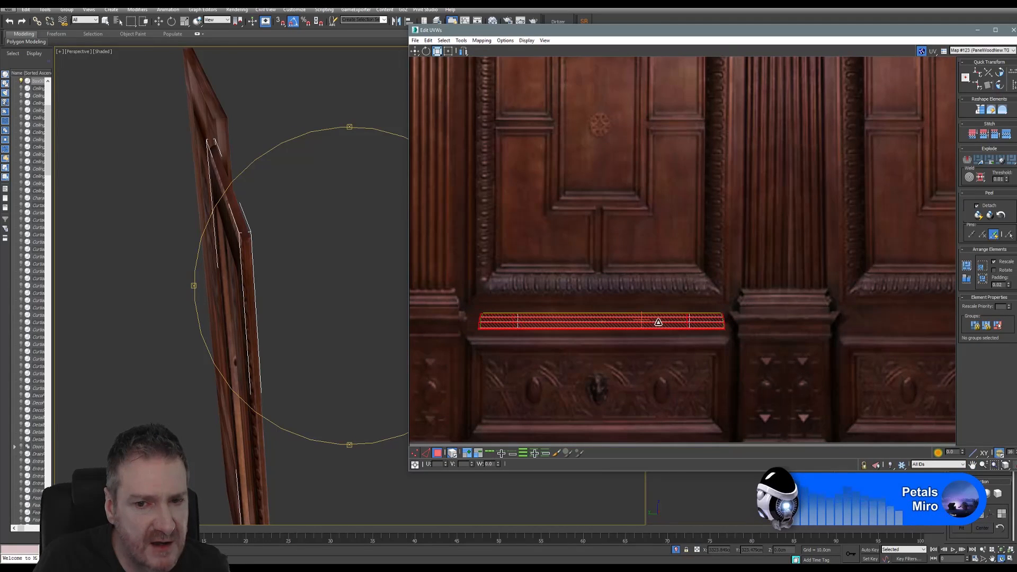
Move the second horizontal strip shell across to the matching plain rail beneath the lower-right panel and deselect it.
left_click(415, 50)
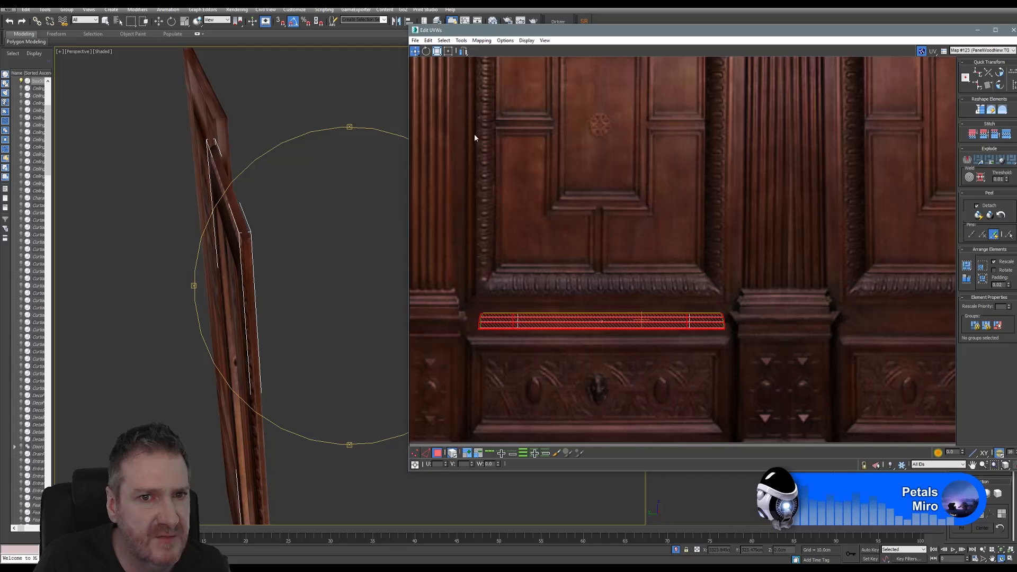
scroll(571, 245, "down", 3)
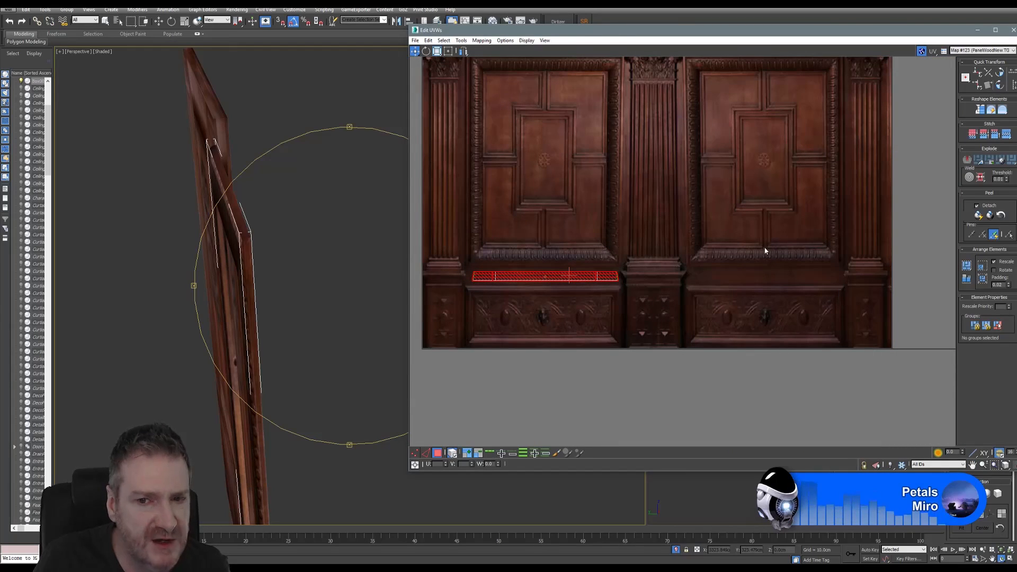
left_click_drag(528, 275, 751, 276)
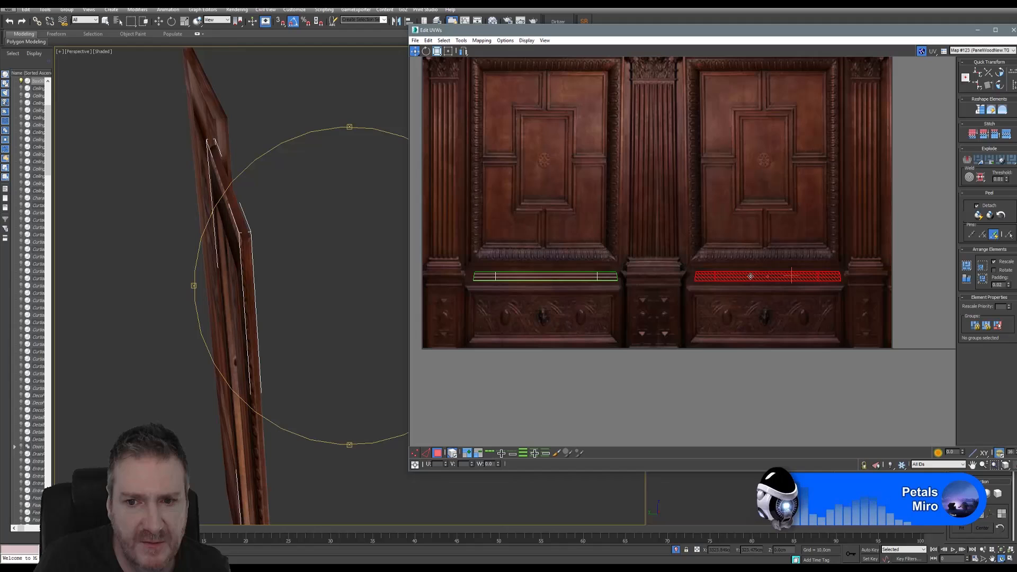
left_click(709, 253)
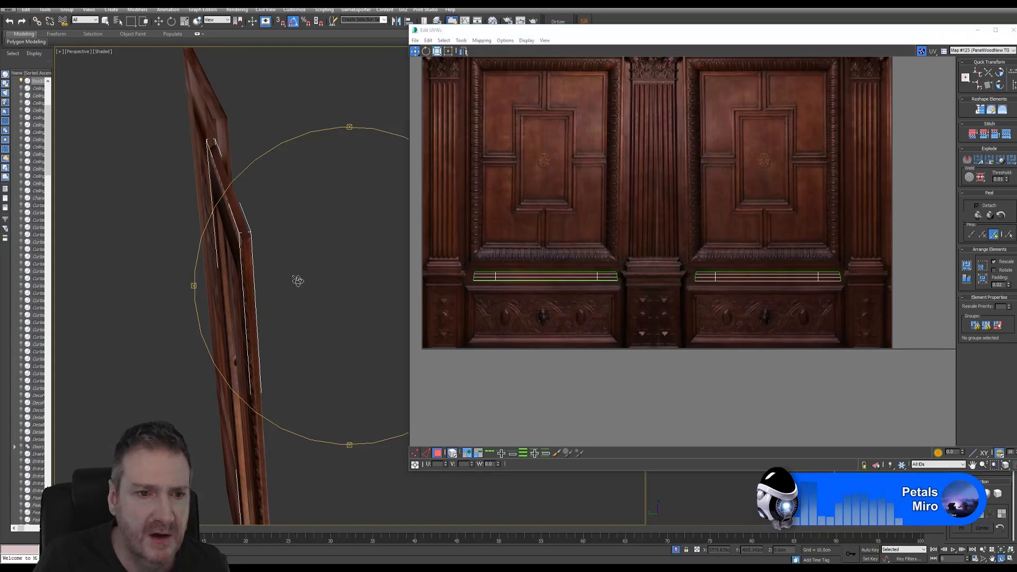
Orbit and zoom around the frame to examine the wood texture on its outer and inner sides.
middle_click_drag(297, 281, 289, 400, "alt")
scroll(265, 294, "up", 5)
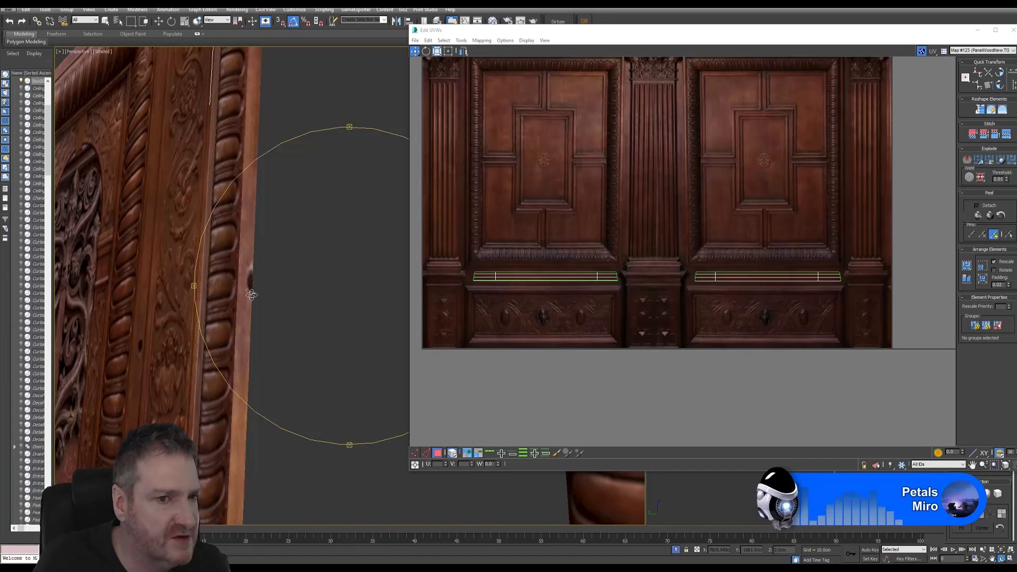
scroll(249, 284, "down", 5)
middle_click_drag(245, 326, 212, 328, "alt")
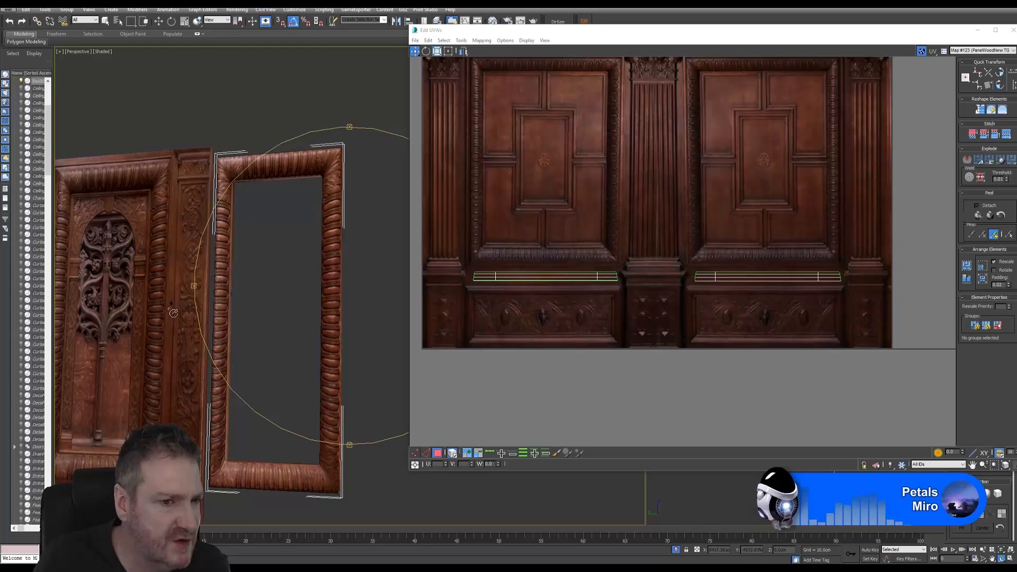
middle_click_drag(273, 316, 307, 318, "alt")
middle_click_drag(314, 357, 286, 343, "alt")
middle_click_drag(259, 300, 237, 302, "alt")
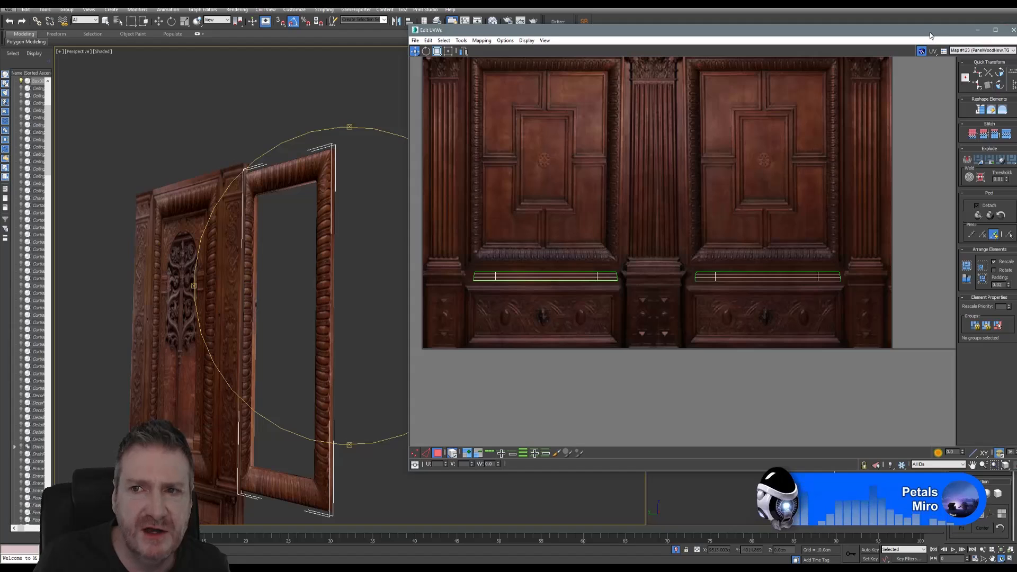
Close the UV editor and check the bitmap file path of the door's wood map in the Slate Material Editor.
left_click_drag(931, 33, 825, 32)
left_click(909, 30)
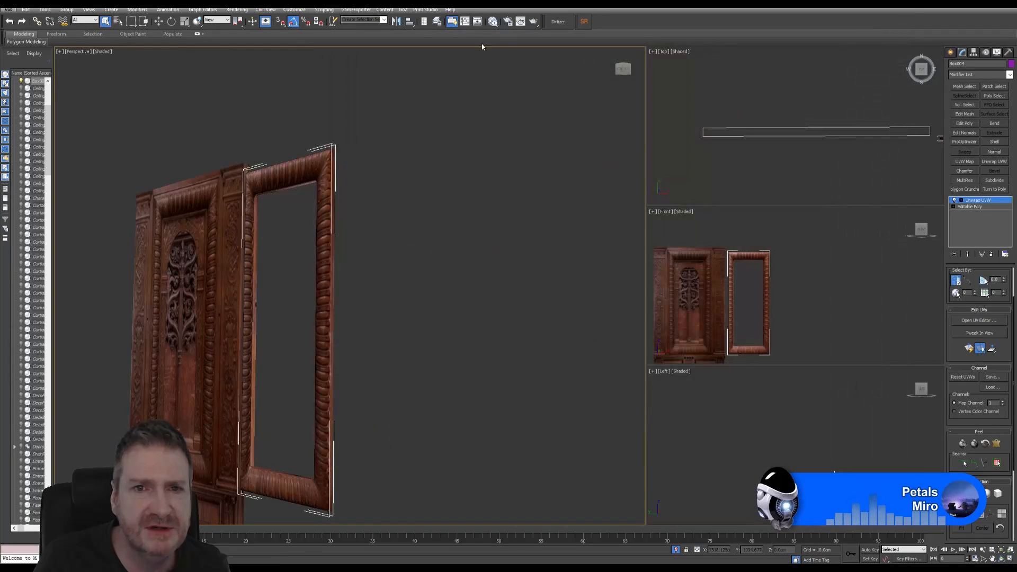
left_click(493, 22)
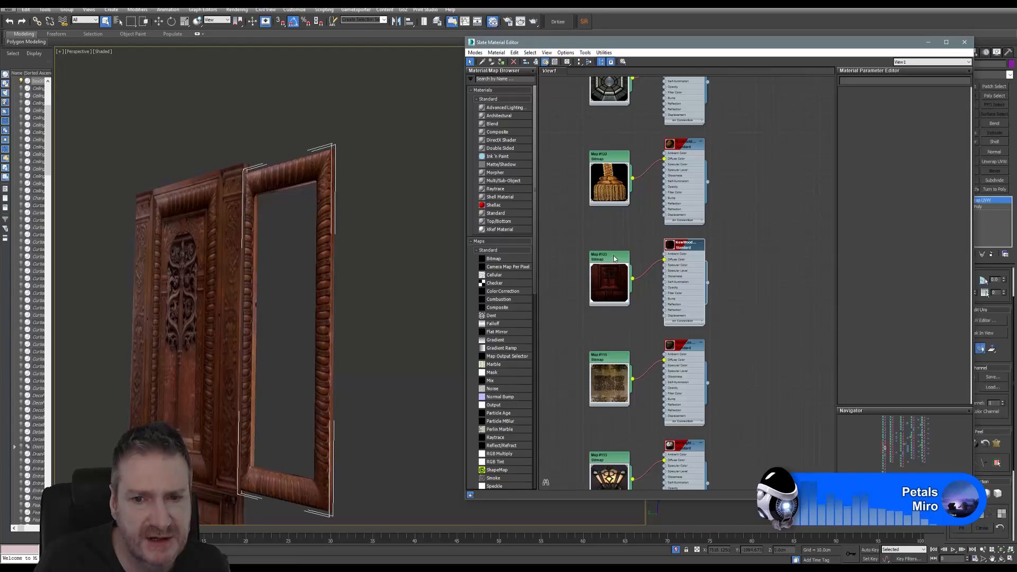
double_click(614, 259)
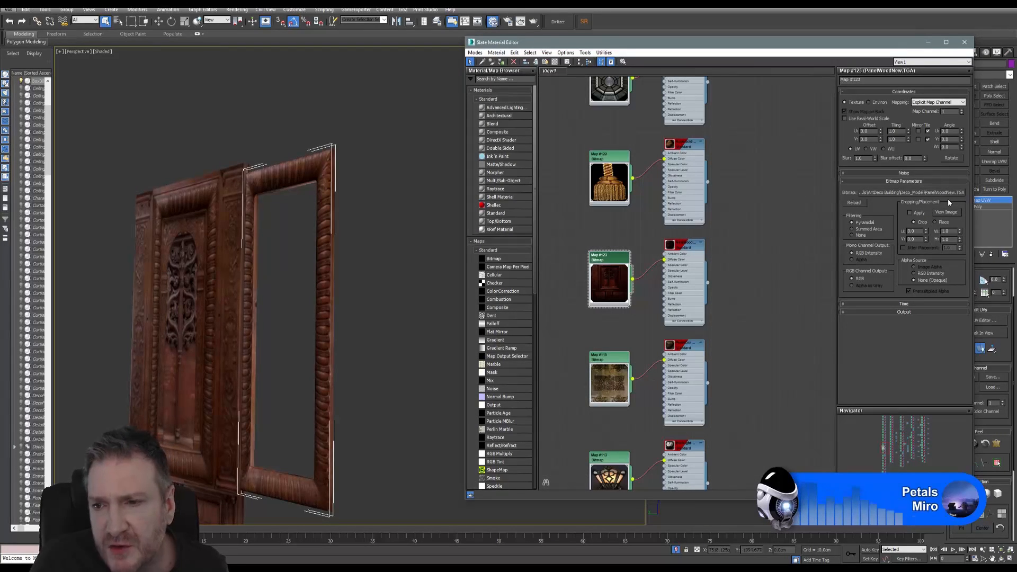
left_click(965, 42)
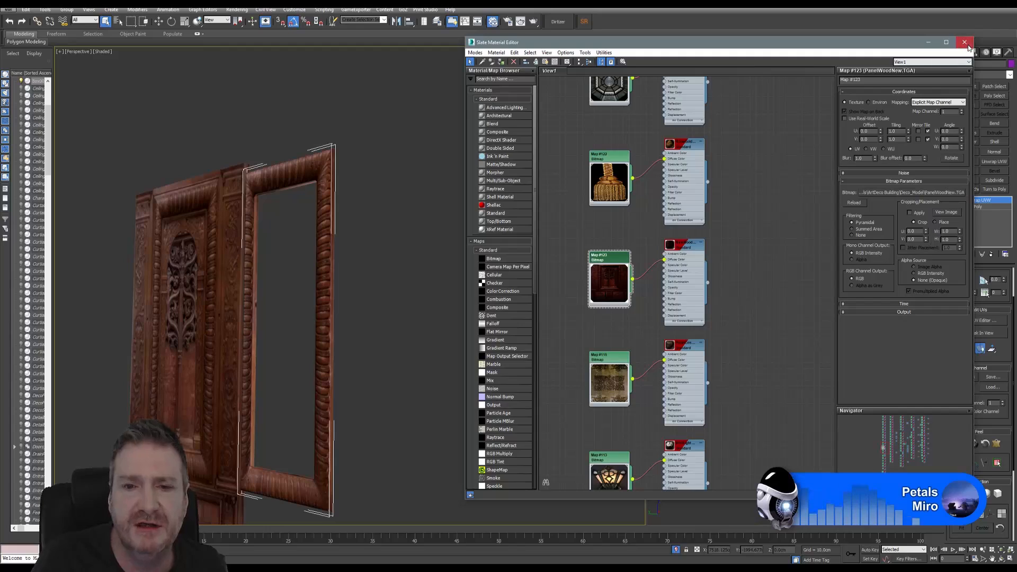
Launch Photoshop and minimise the 3ds Max window.
key("super")
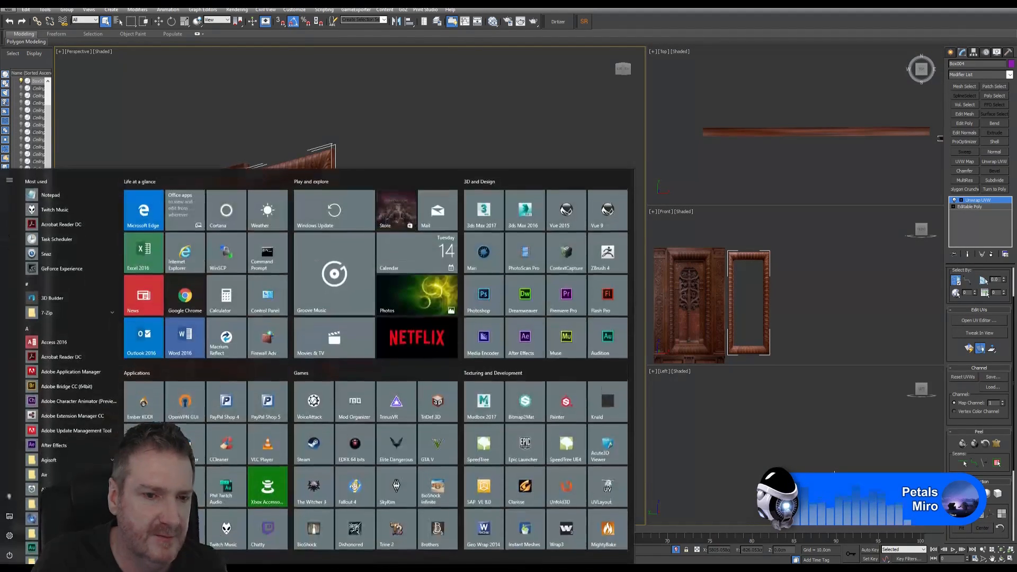
left_click(489, 302)
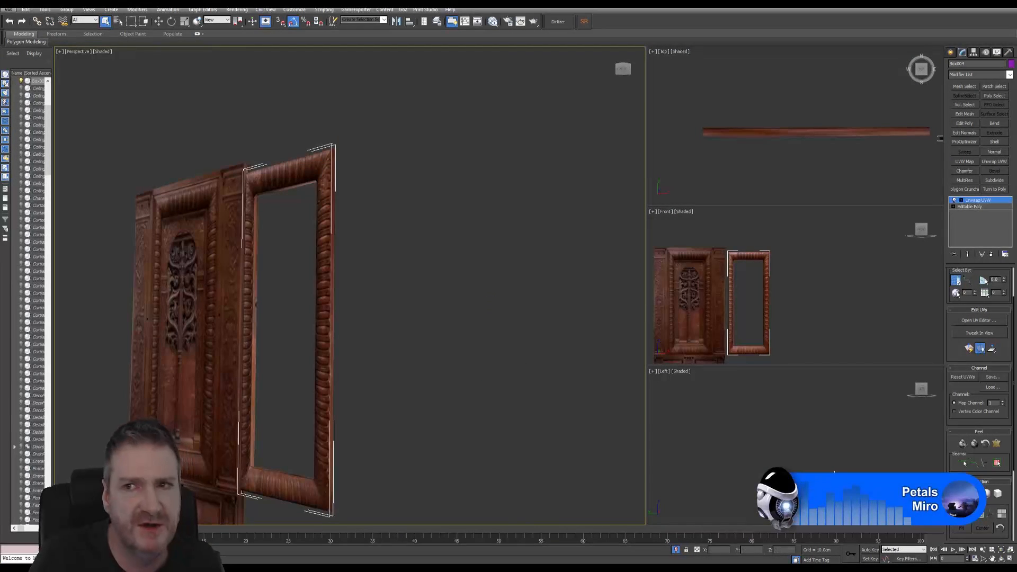
left_click(1001, 8)
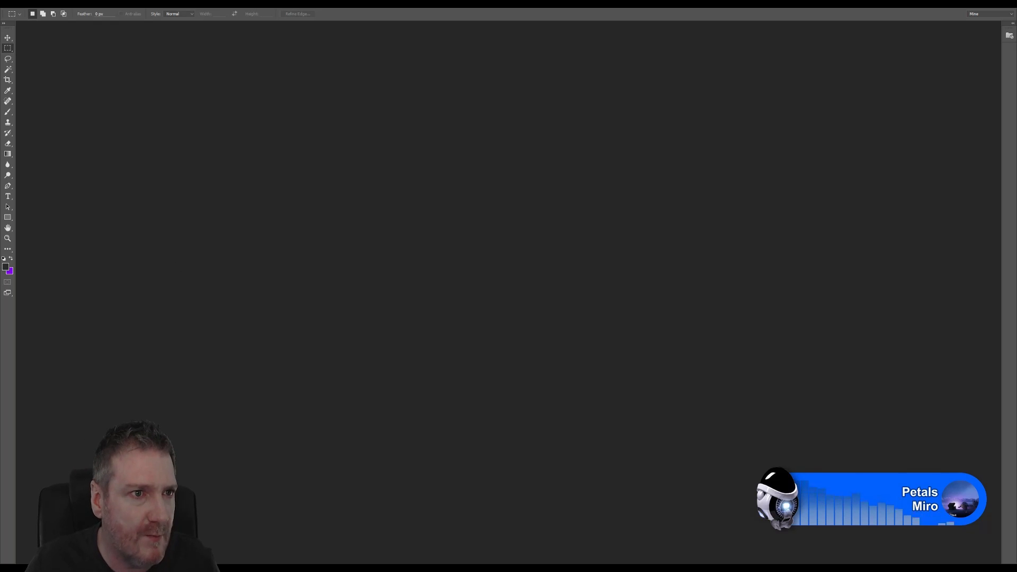
Bring up the file-open dialog and browse to UE4 Projects, Models, ArtDeco Building, Deco_Model on the Work (E:) drive.
left_click(22, 5)
left_click(39, 18)
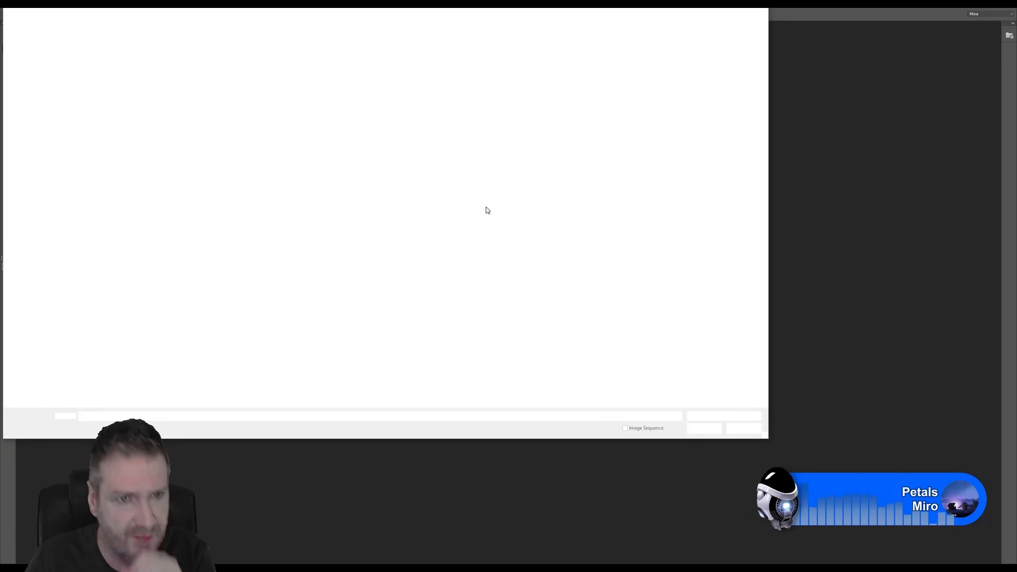
left_click_drag(449, 10, 581, 65)
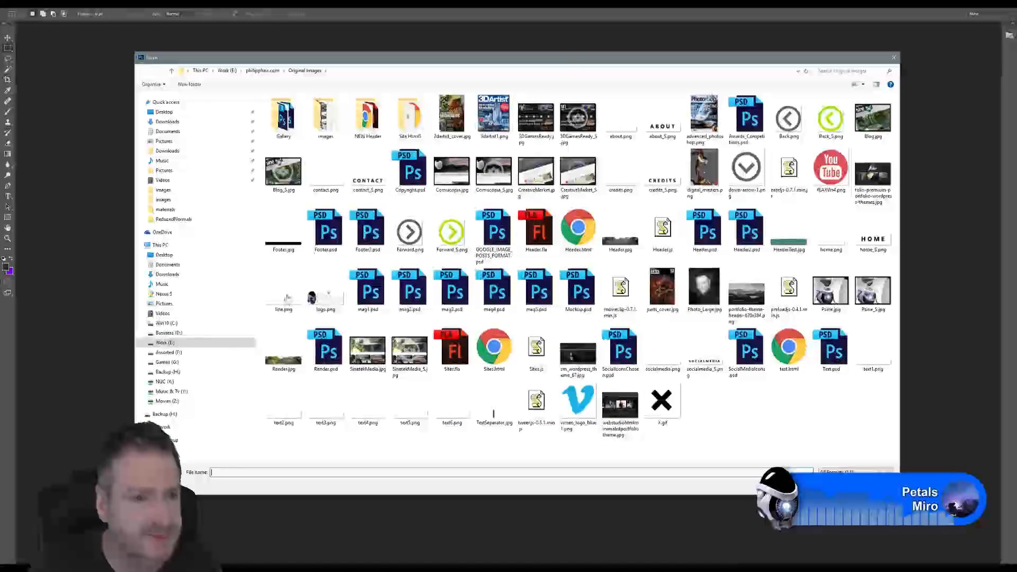
left_click(172, 343)
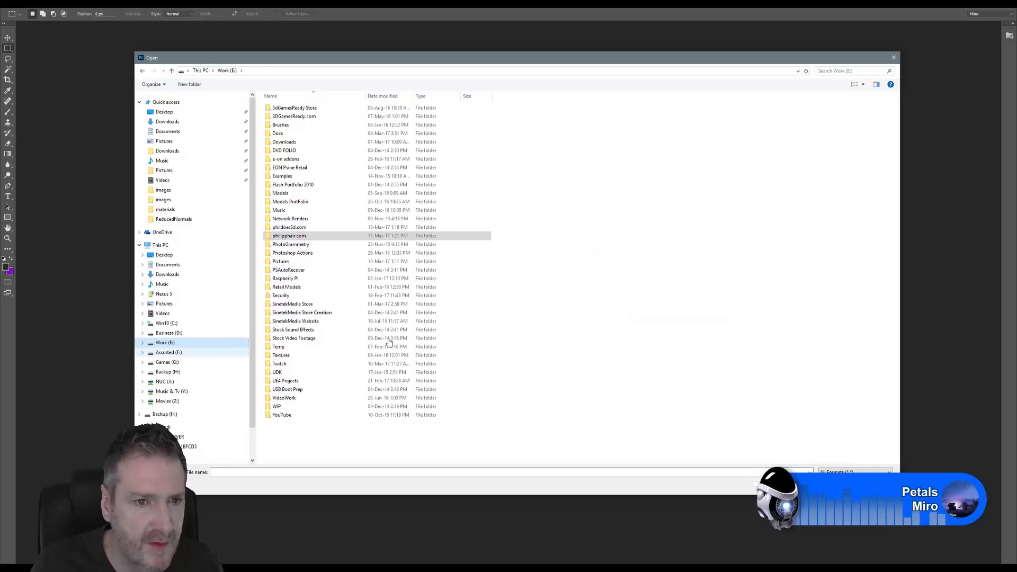
double_click(294, 382)
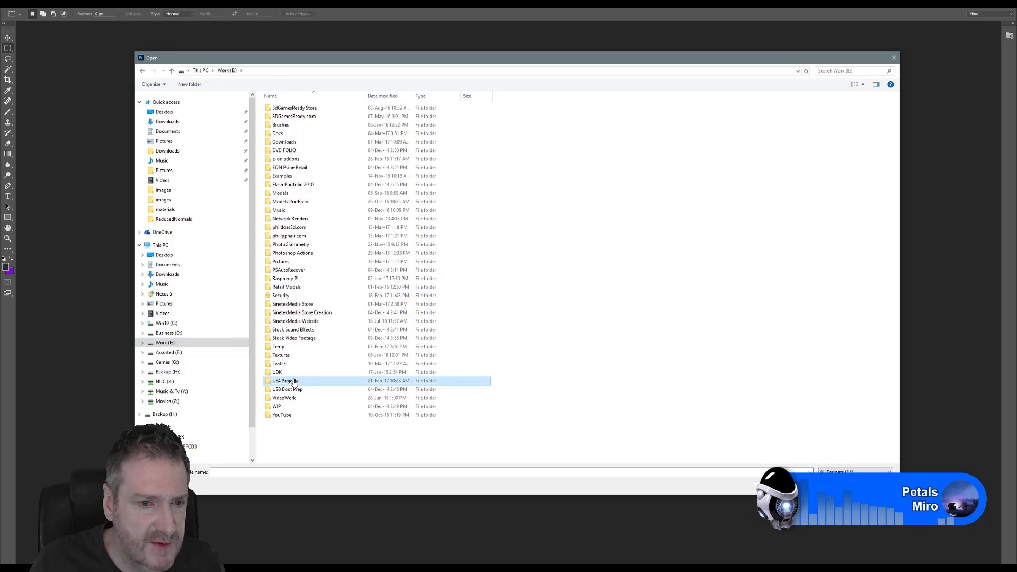
left_click(280, 117)
double_click(280, 117)
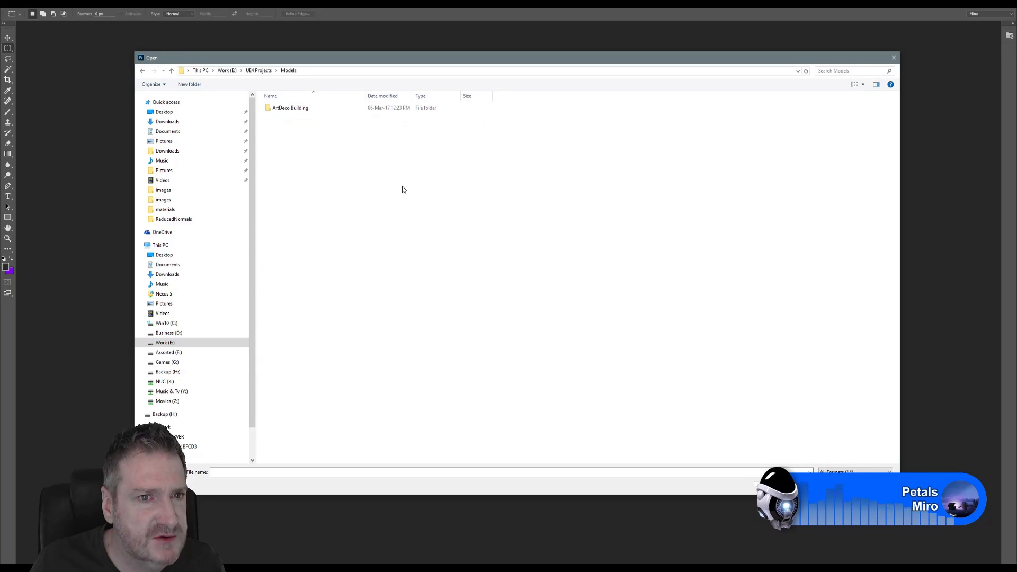
double_click(294, 109)
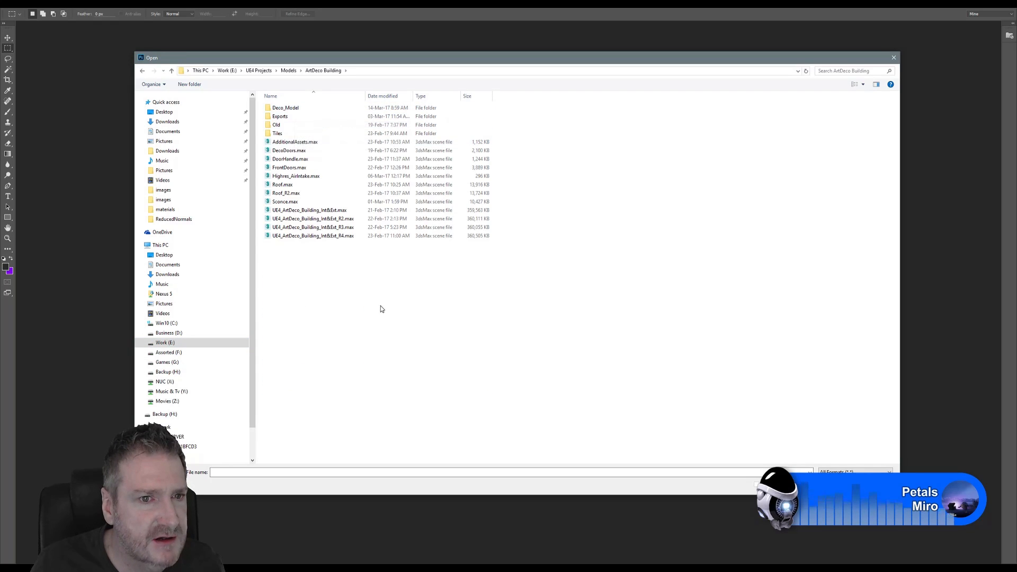
left_click(295, 109)
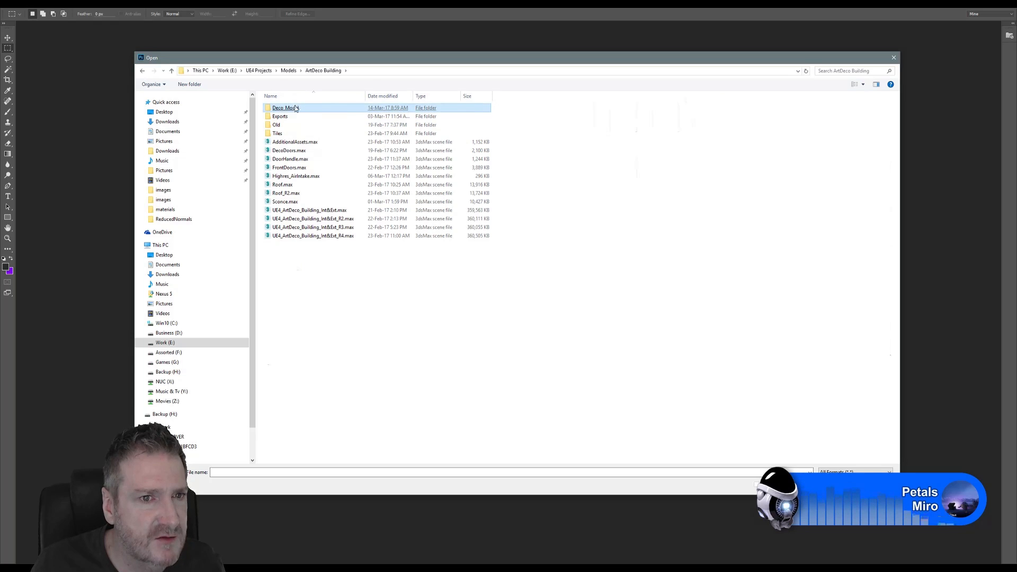
double_click(295, 109)
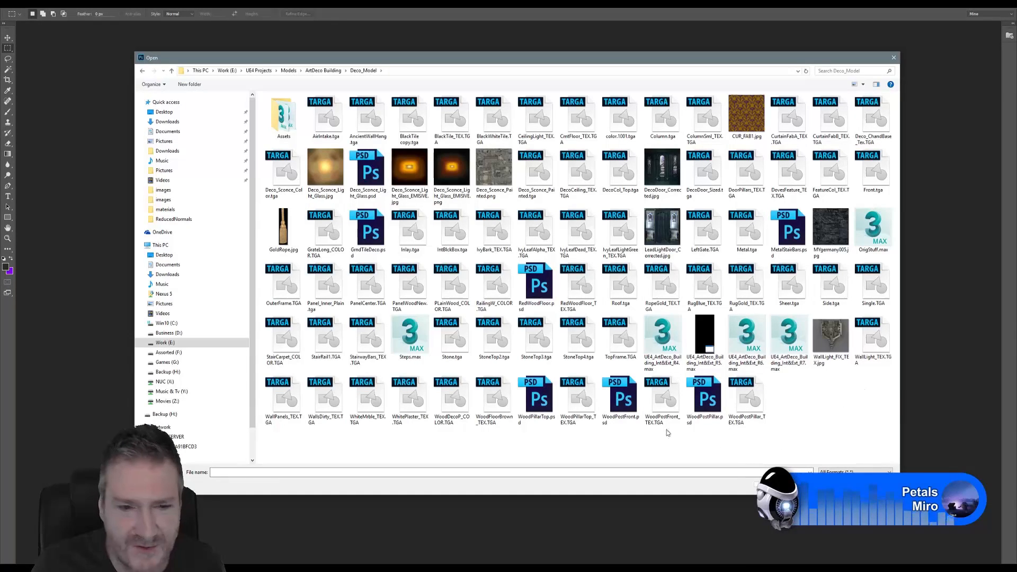
Open WallPanels_TEX.TGA and close it again.
double_click(286, 398)
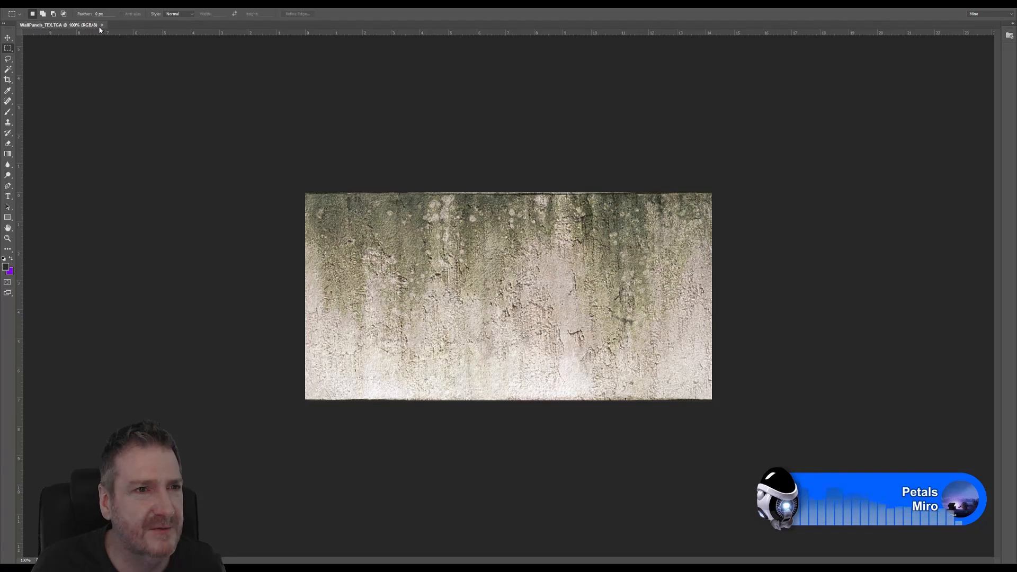
left_click(102, 25)
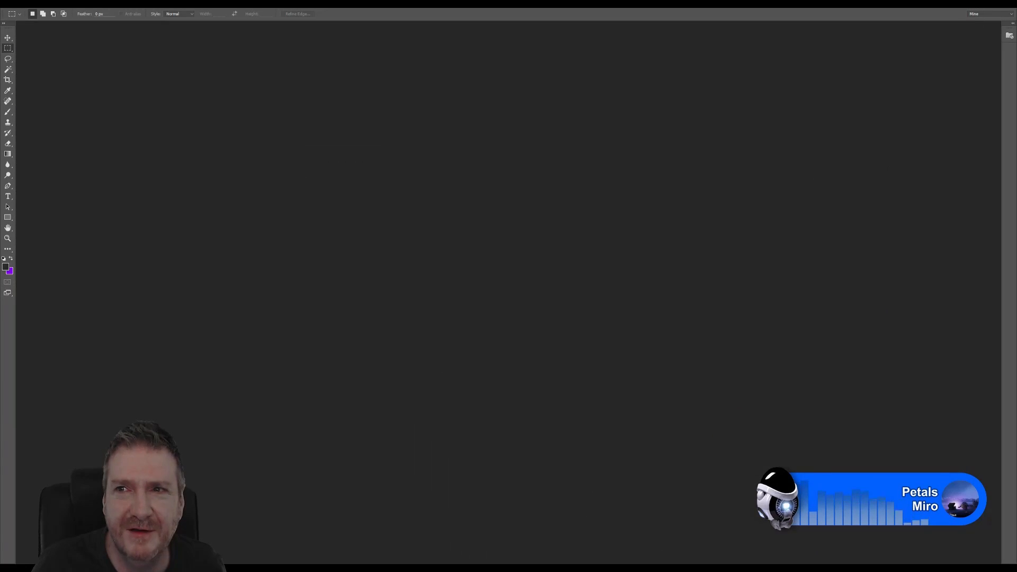
Switch to 3ds Max, check the wood bitmap's file name in the Slate Material Editor, and return to Photoshop.
left_click(428, 569)
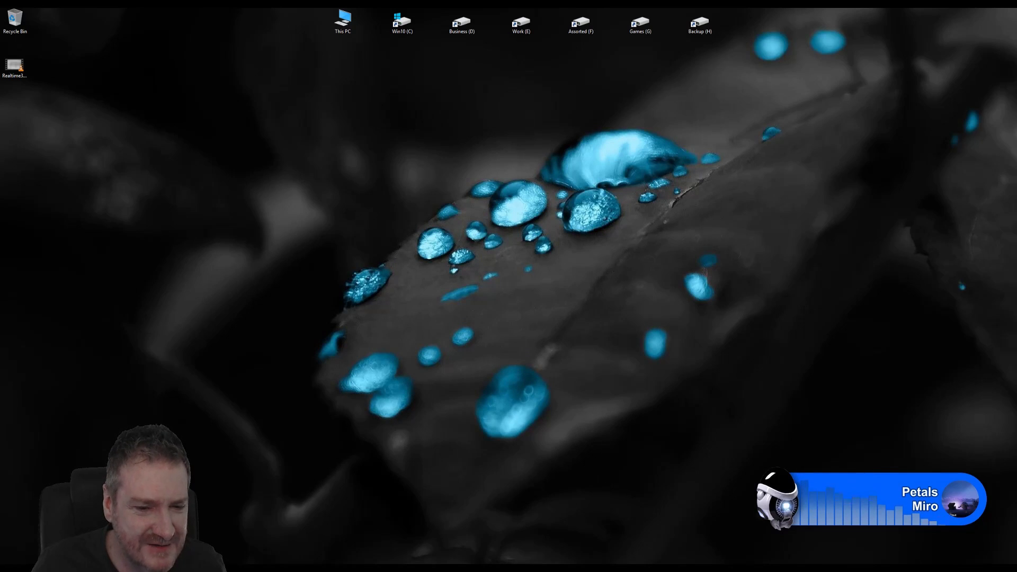
left_click(441, 569)
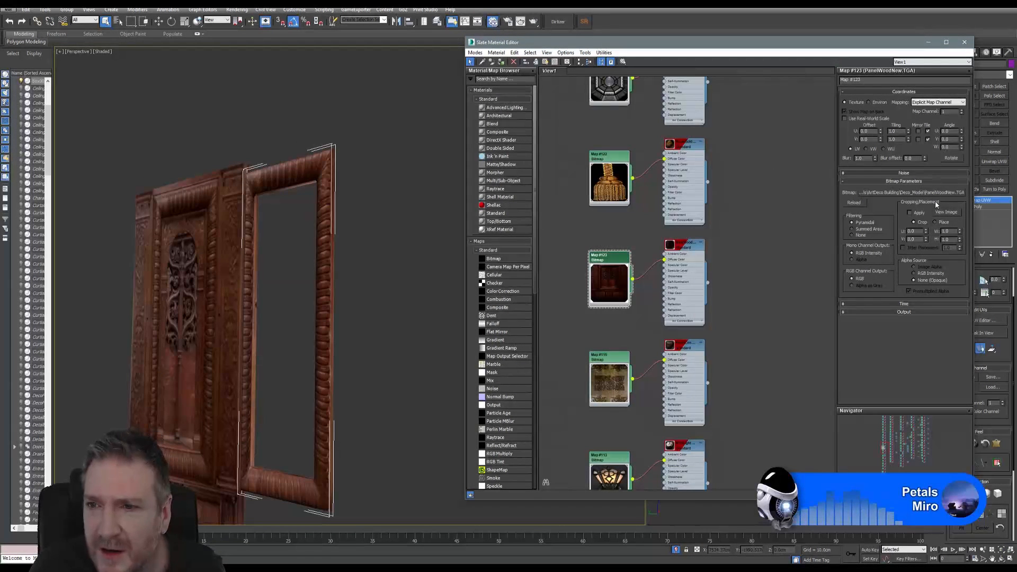
left_click(964, 42)
left_click(971, 5)
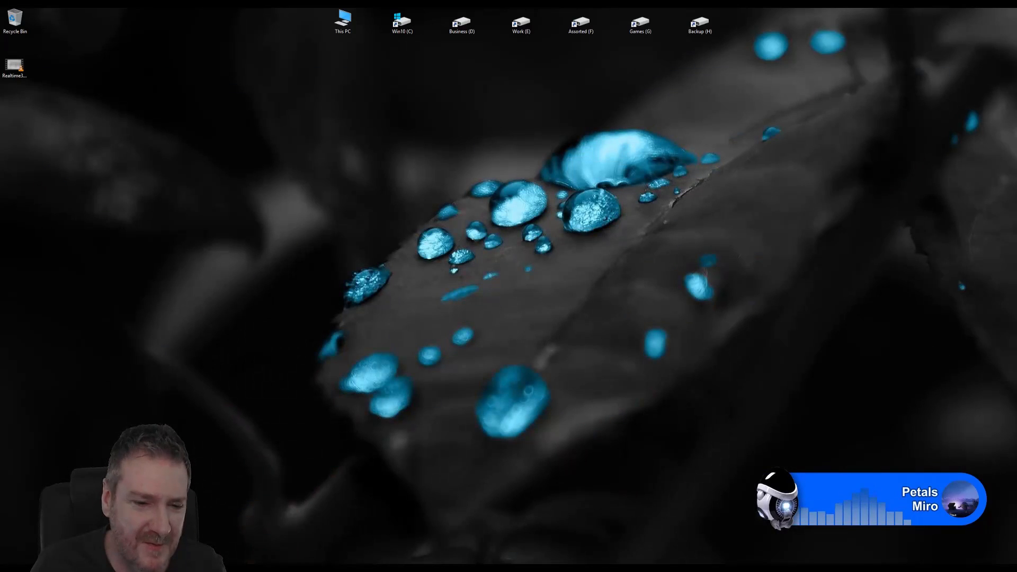
key("alt+Tab")
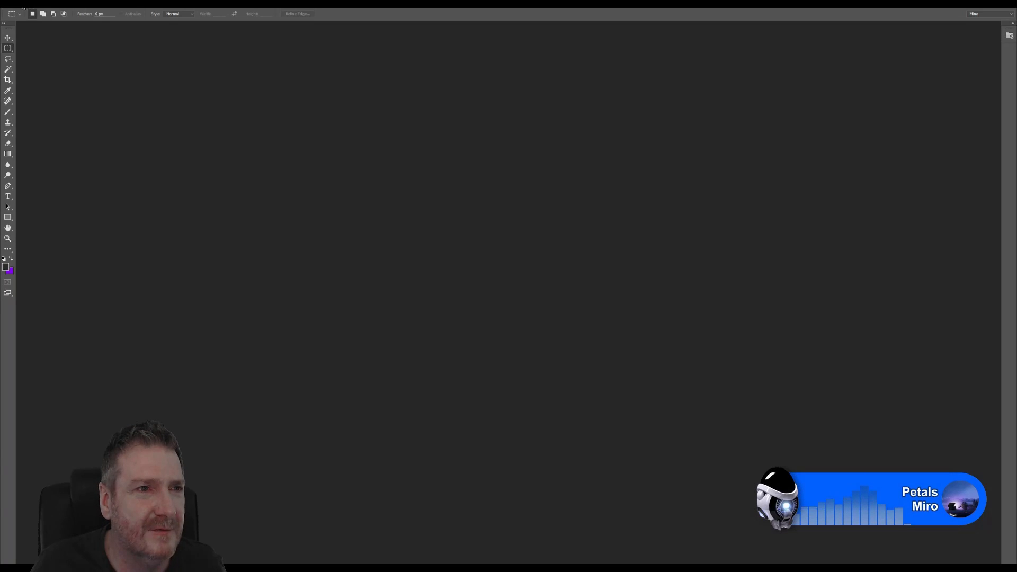
Open PanelWoodNew.TGA from the Deco_Model folder and switch the workspace to Essentials.
left_click(23, 7)
left_click(31, 18)
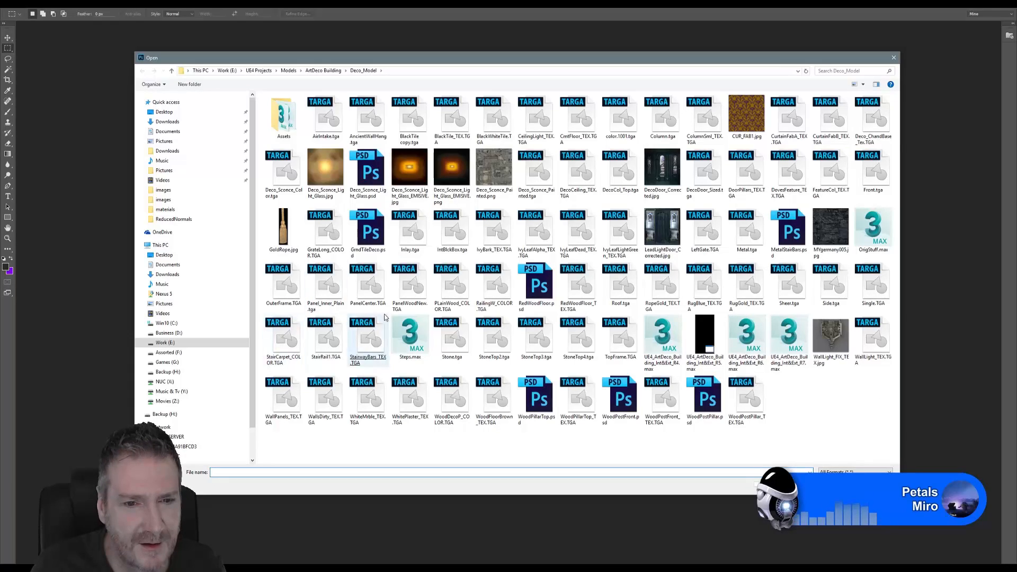
double_click(410, 300)
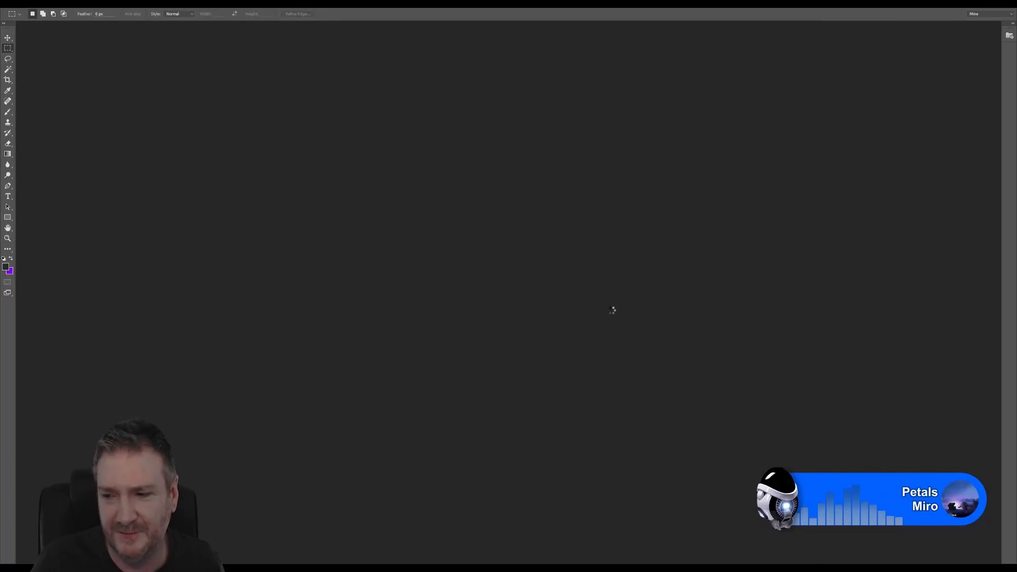
left_click(1008, 15)
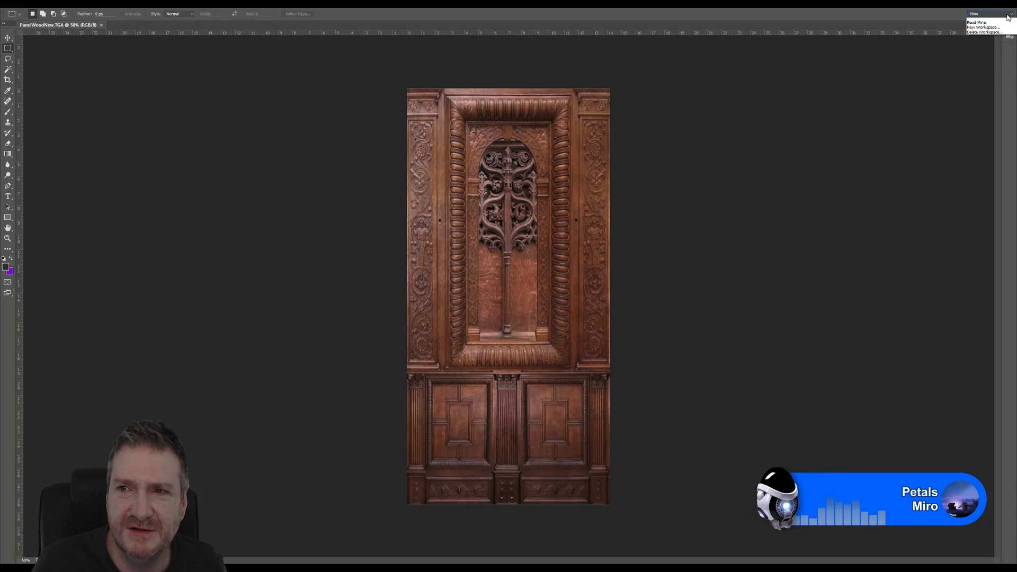
left_click(987, 33)
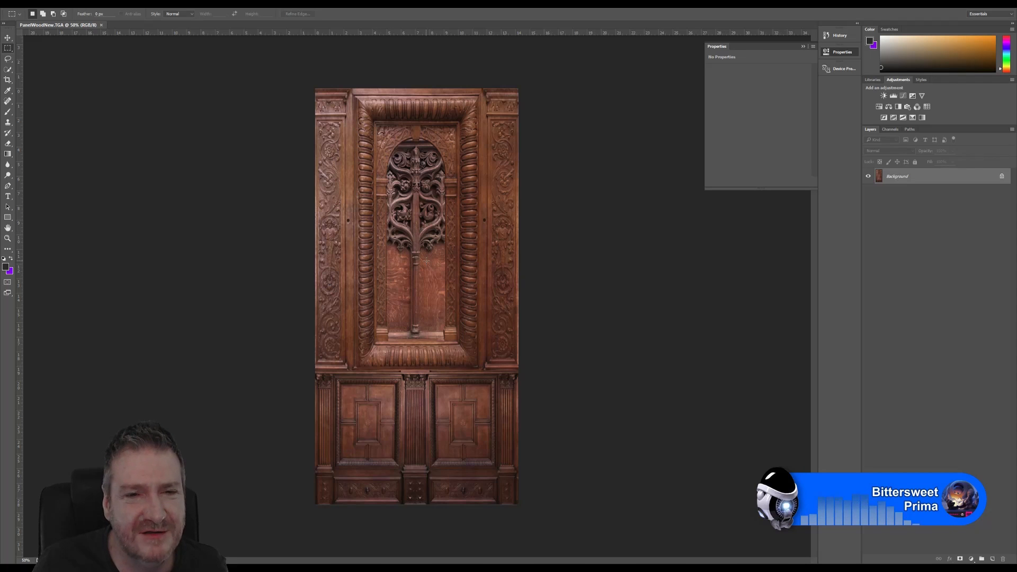
Copy a narrow rectangular patch of plain wood just below the hole beside the right carved column to a new layer.
scroll(496, 215, "up", 4, "alt")
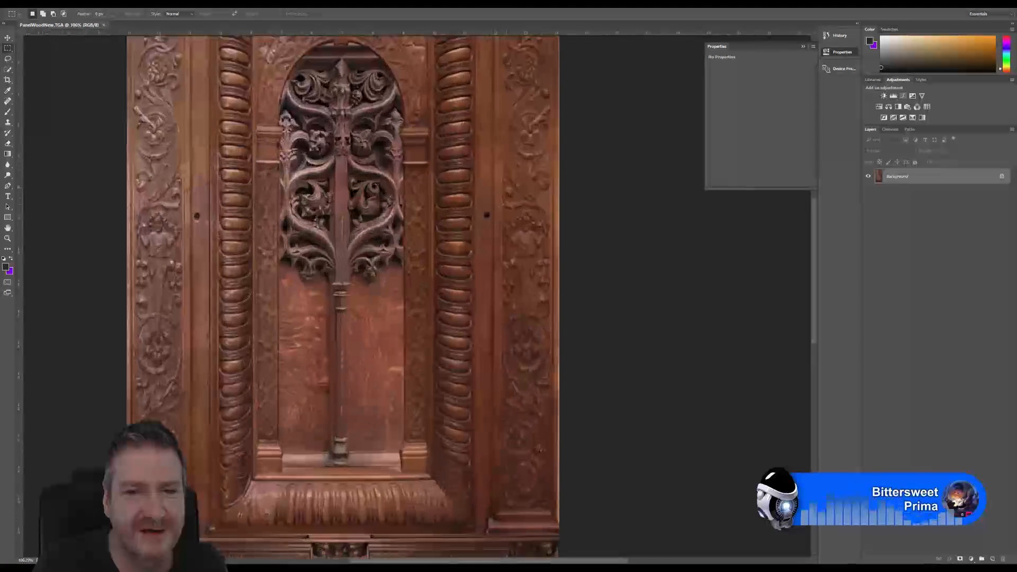
scroll(494, 212, "up", 3, "alt")
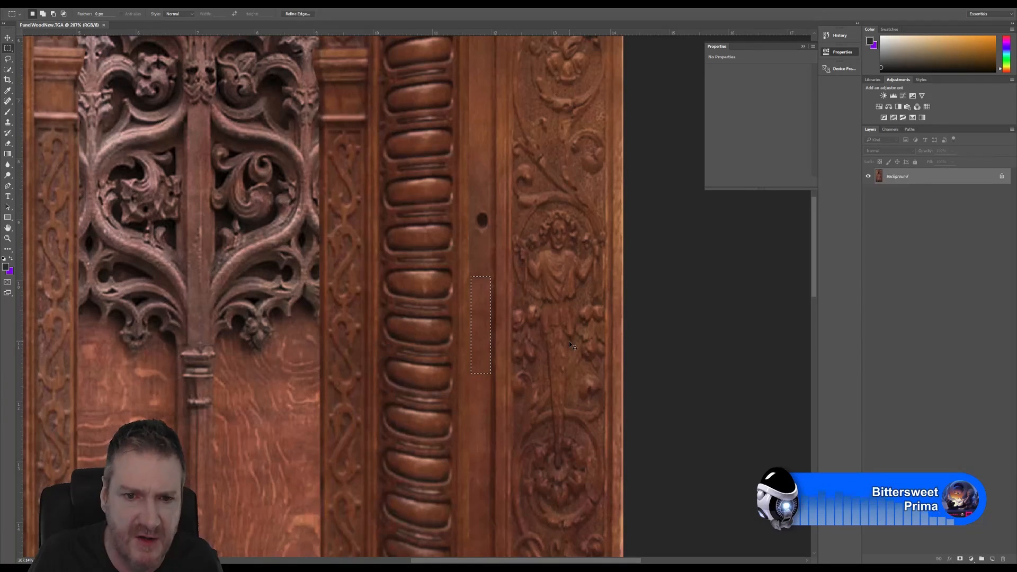
key("ctrl+j")
key("v")
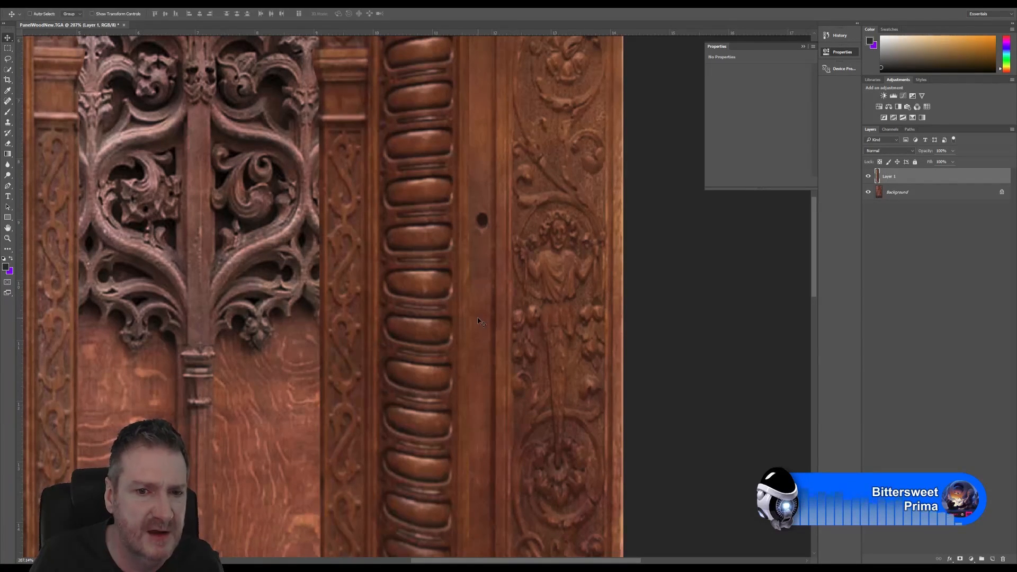
Move the copied wood patch over the hole beside the right carved column and soften its edges with an enlarged Eraser brush.
left_click_drag(474, 271, 478, 228)
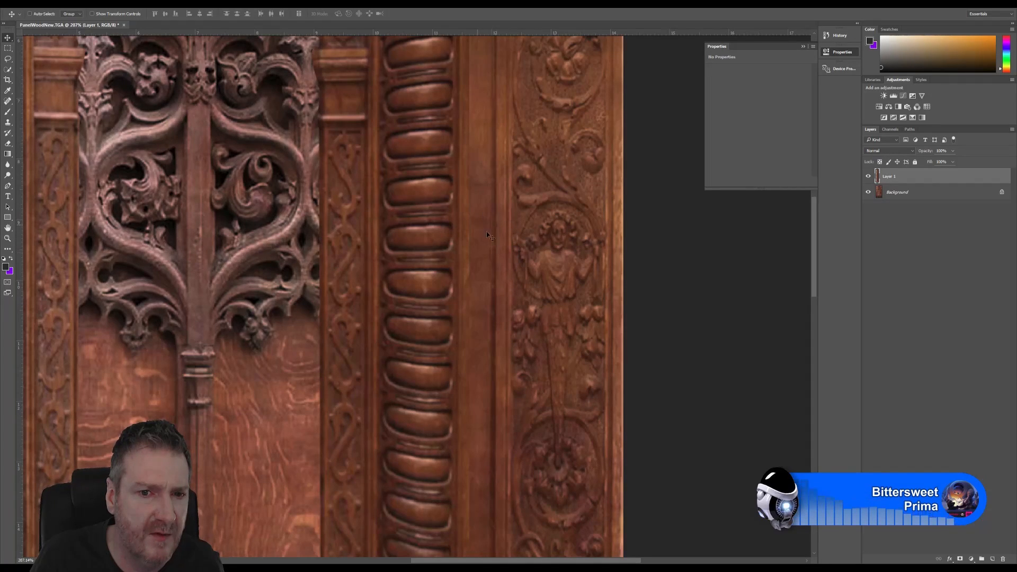
scroll(494, 240, "up", 1, "alt")
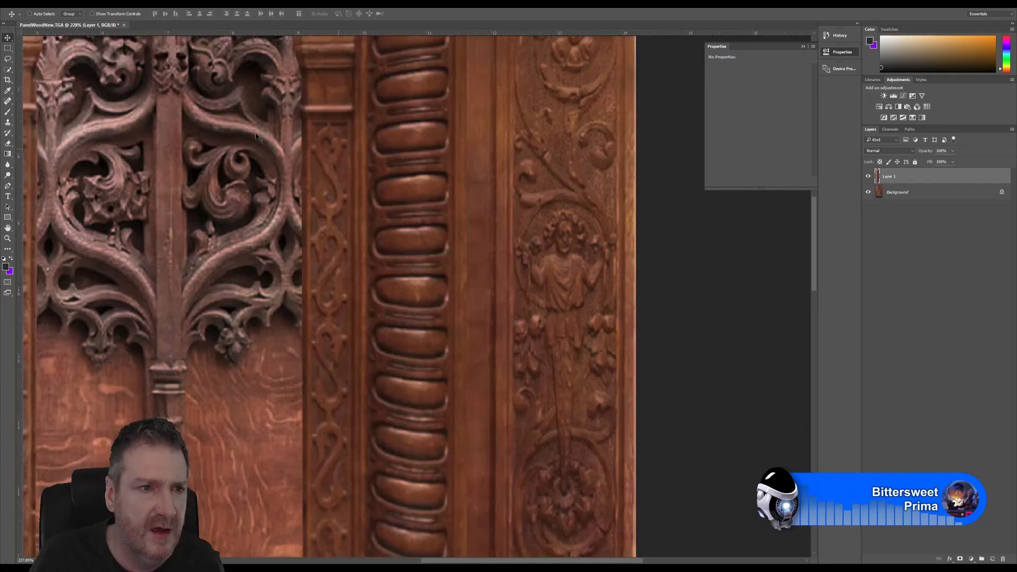
left_click(8, 143)
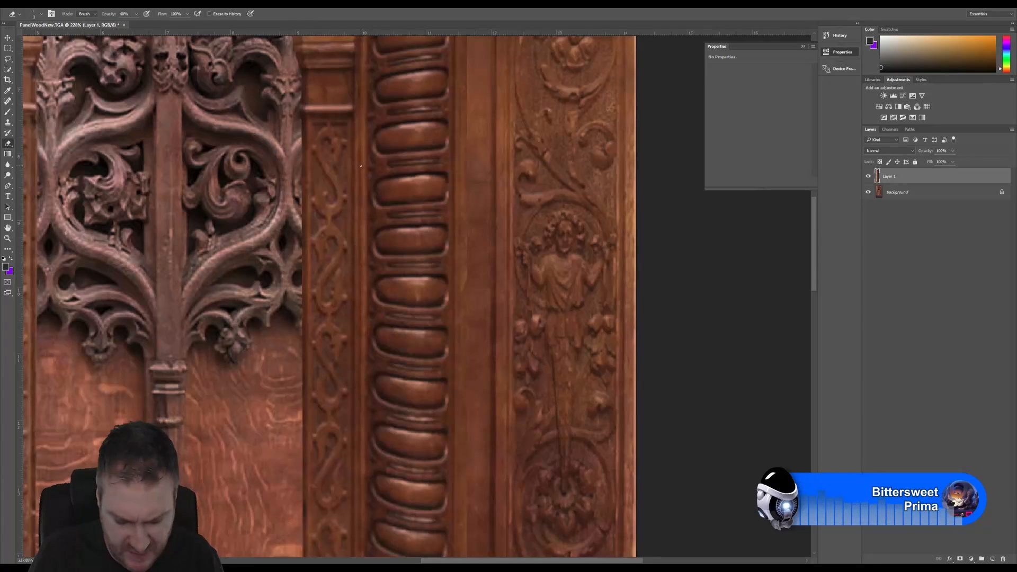
key("bracketright")
key("bracketright")
key("bracketright")
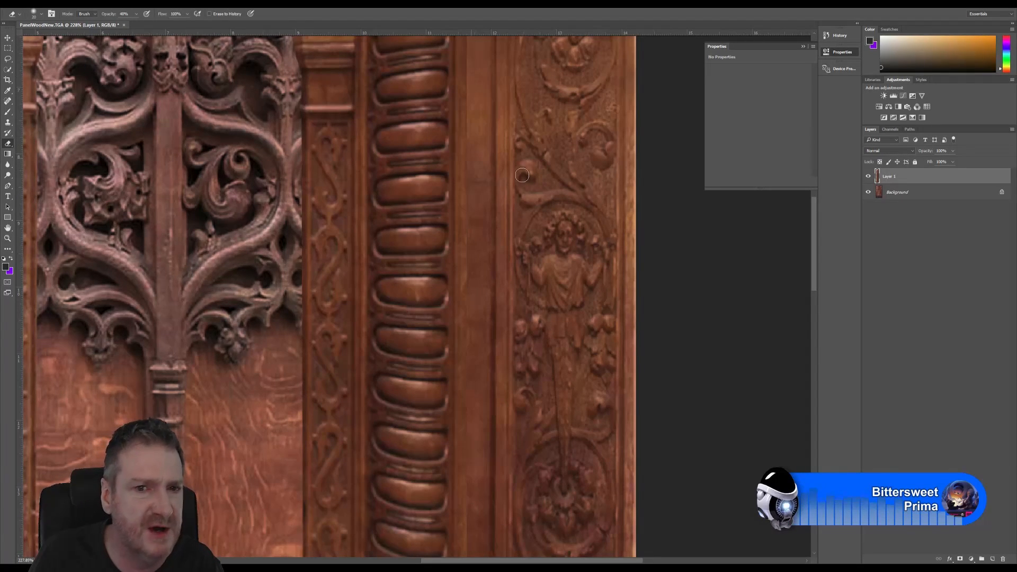
key("bracketright")
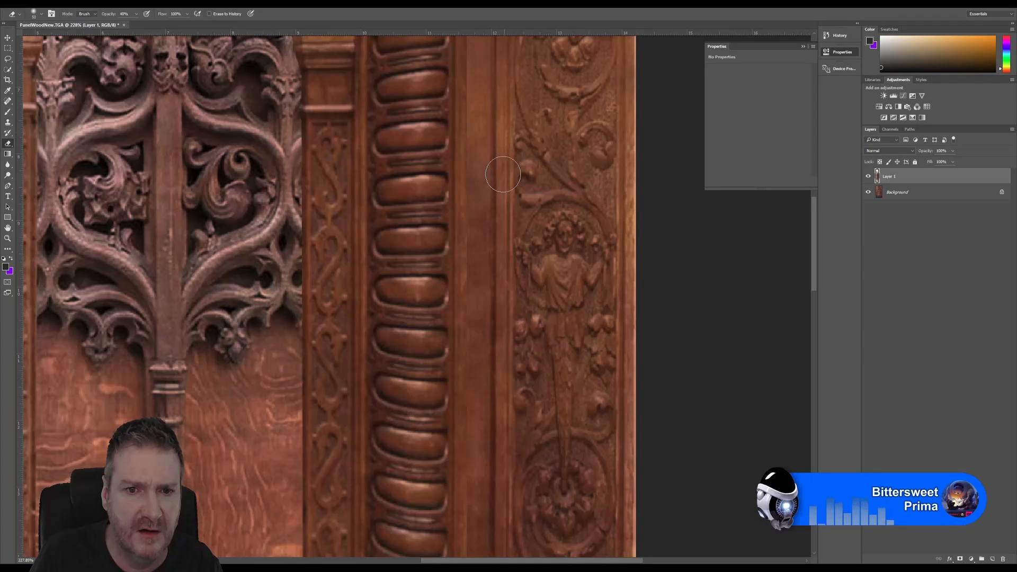
Compare the patched strip beside the right column closely with the original by hiding and showing the patch layer.
left_click(6, 39)
scroll(515, 259, "down", 3)
scroll(506, 243, "up", 4)
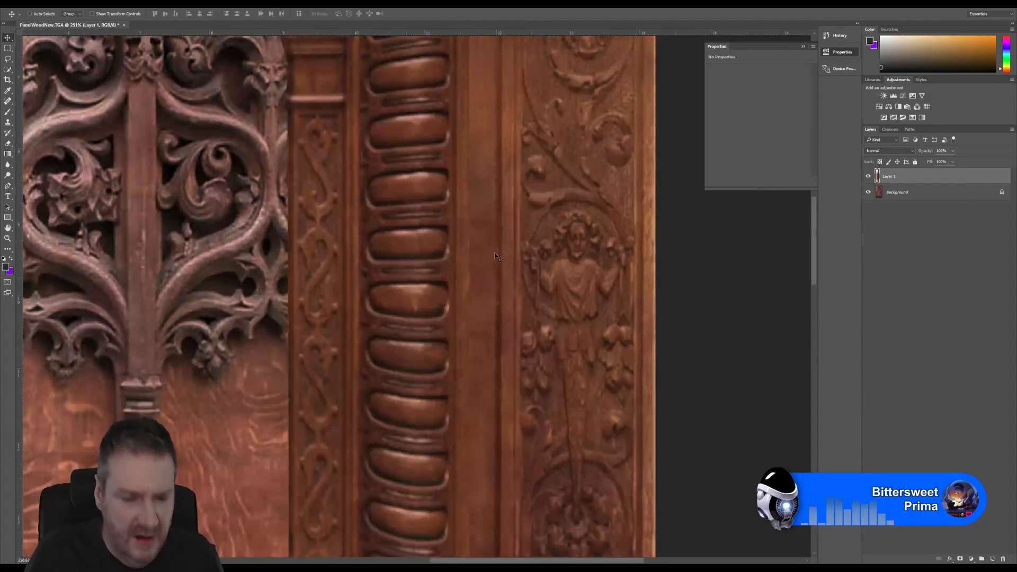
scroll(494, 259, "up", 2)
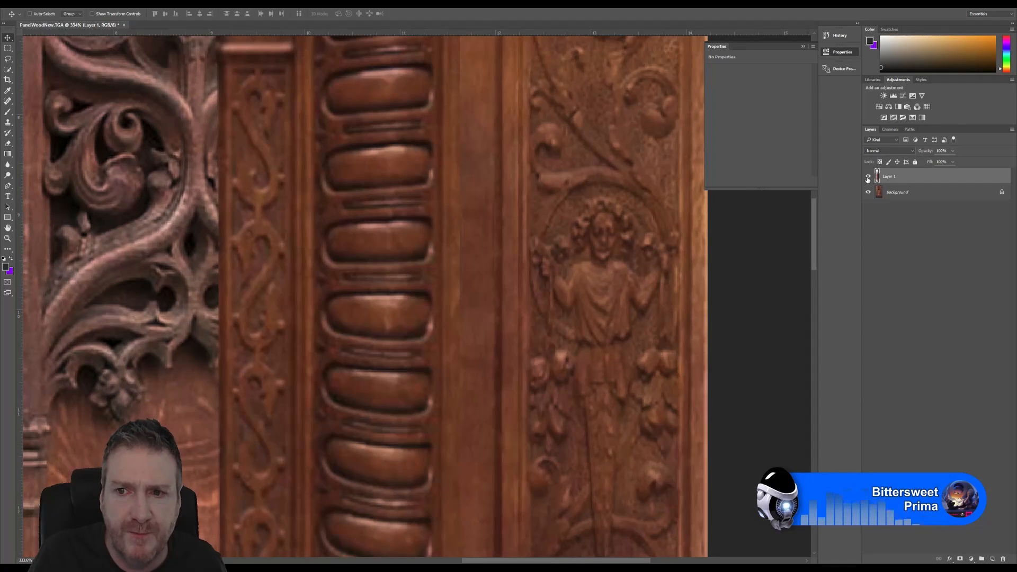
left_click(869, 177)
left_click(869, 177)
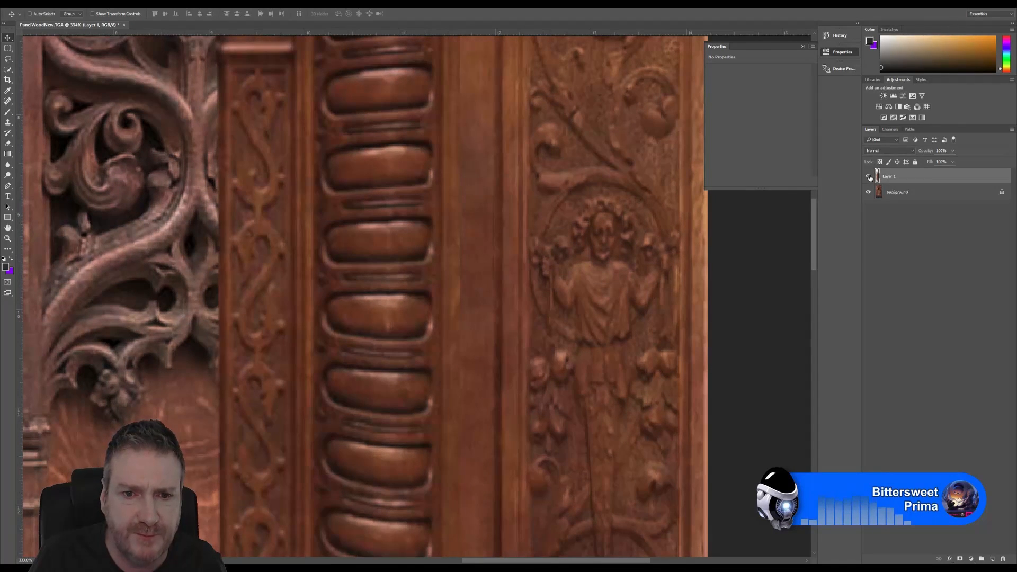
left_click(868, 177)
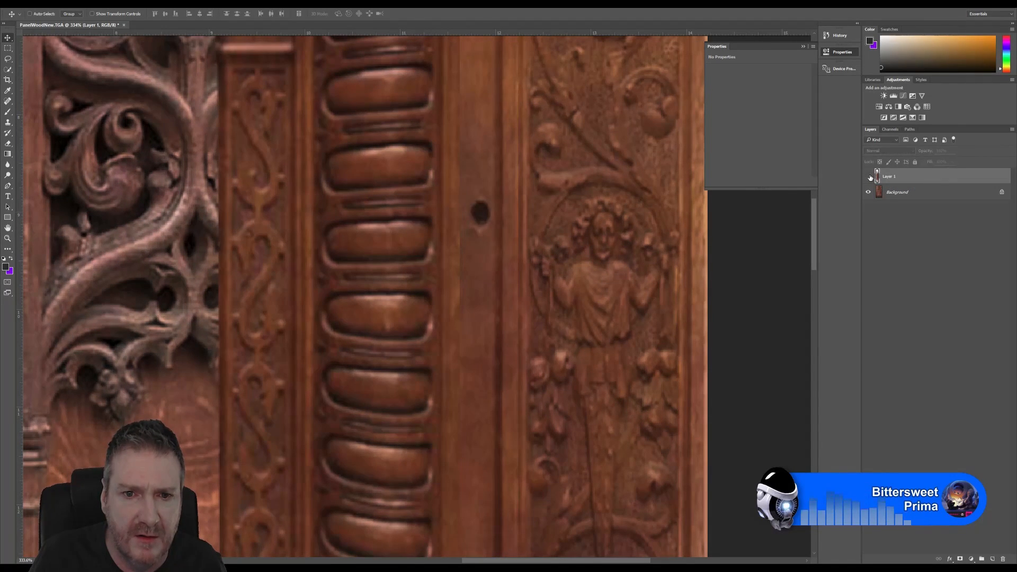
left_click(868, 177)
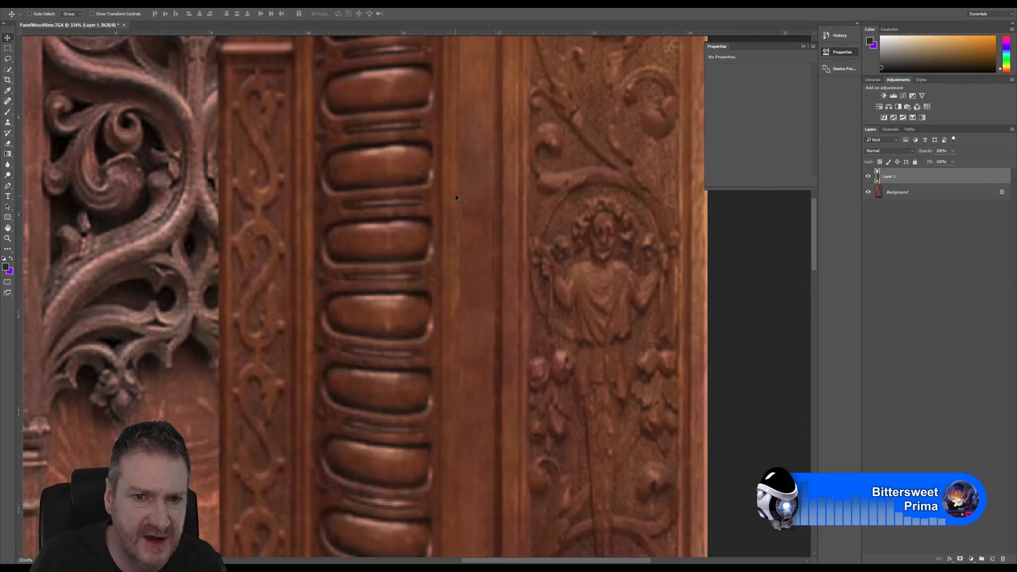
Blend the remaining edges of the right-hand patch with a smaller Eraser brush and check it against the original.
left_click(9, 144)
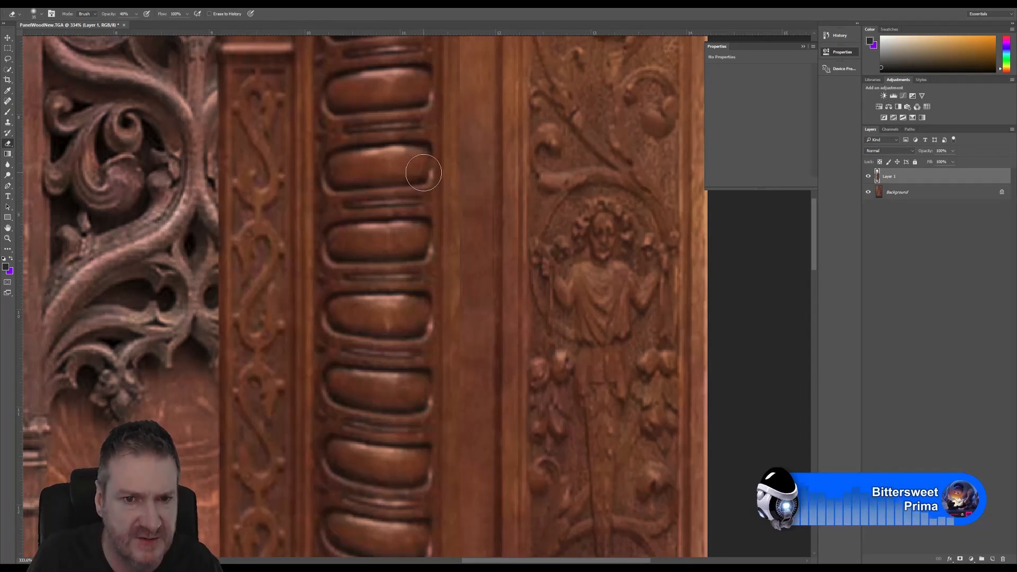
key("bracketleft")
key("bracketleft")
key("bracketleft")
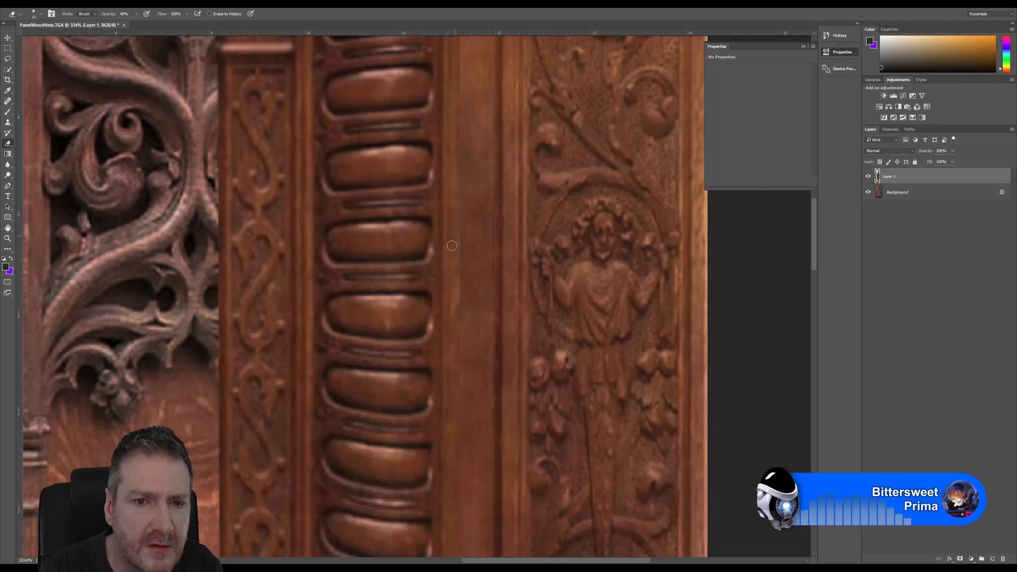
left_click(868, 179)
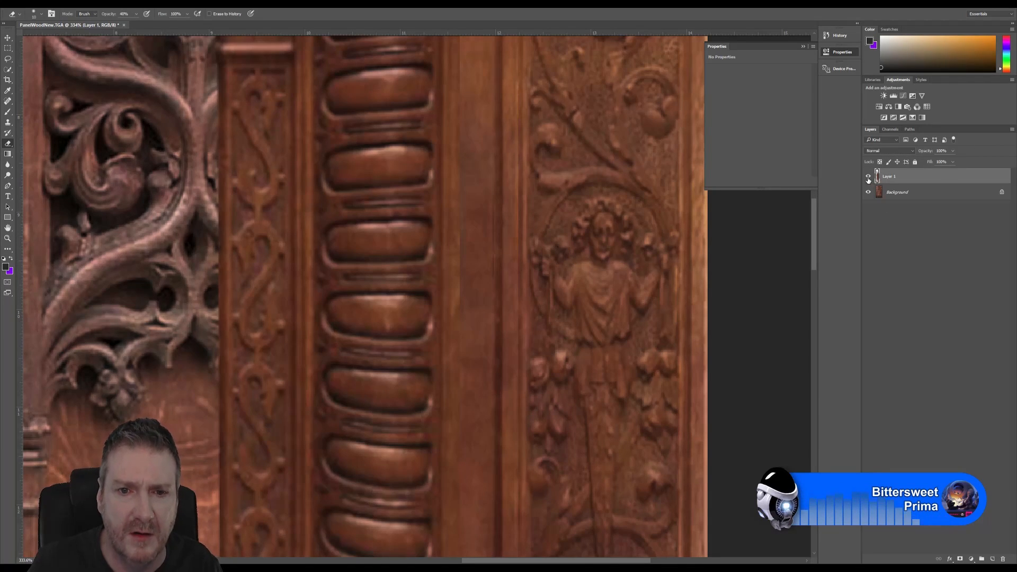
left_click(868, 178)
left_click(868, 178)
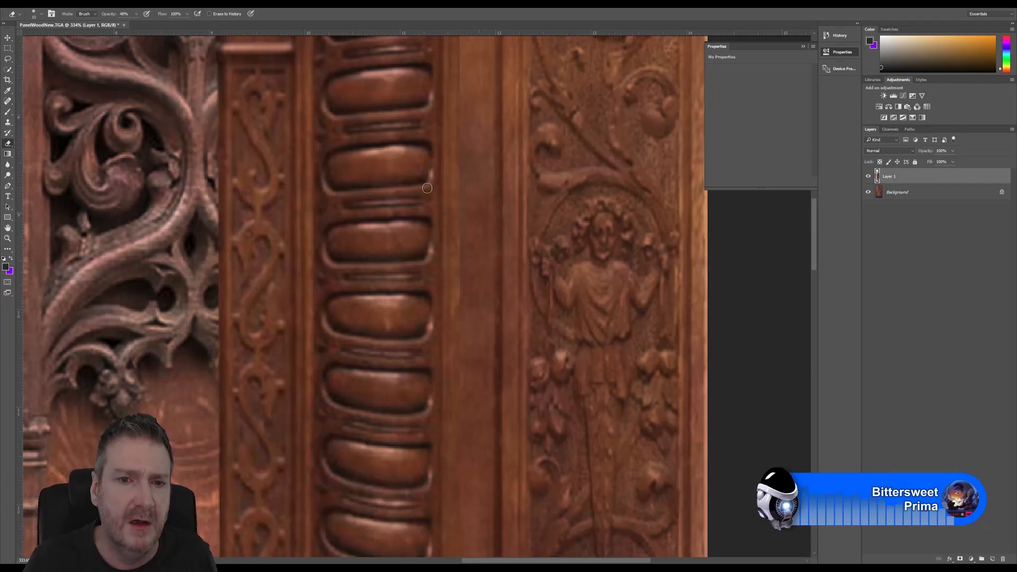
Copy a narrow rectangular patch of plain wood from the Background, below the hole beside the left carved column, to a new layer.
scroll(408, 260, "down", 5, "alt")
scroll(408, 261, "down", 3, "alt")
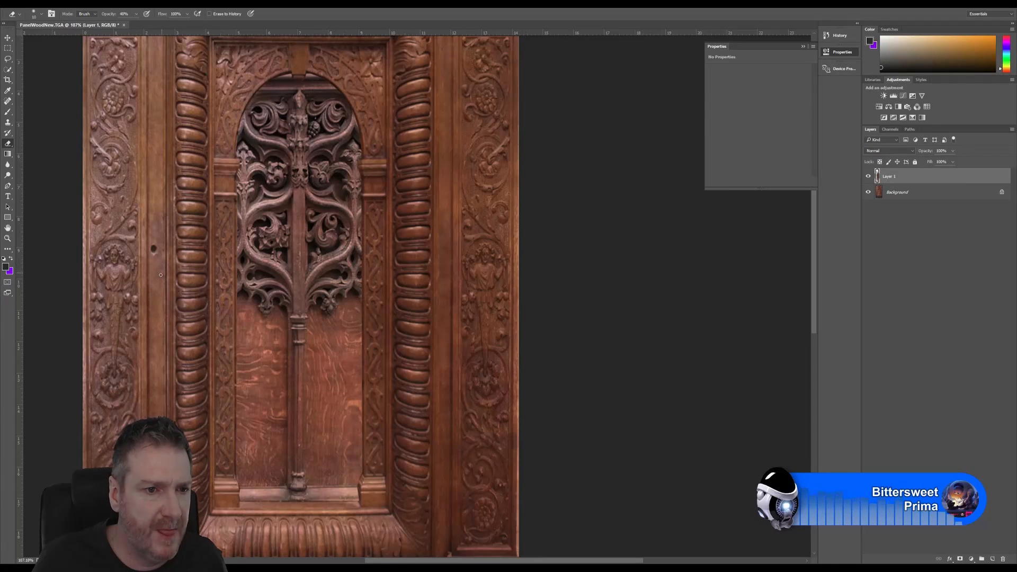
scroll(161, 275, "up", 4, "alt")
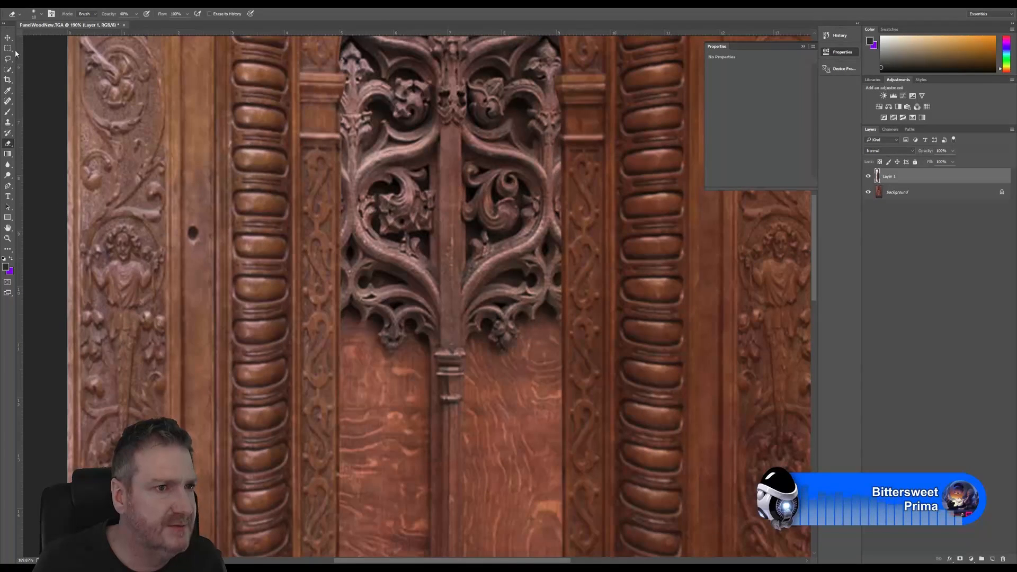
left_click(8, 48)
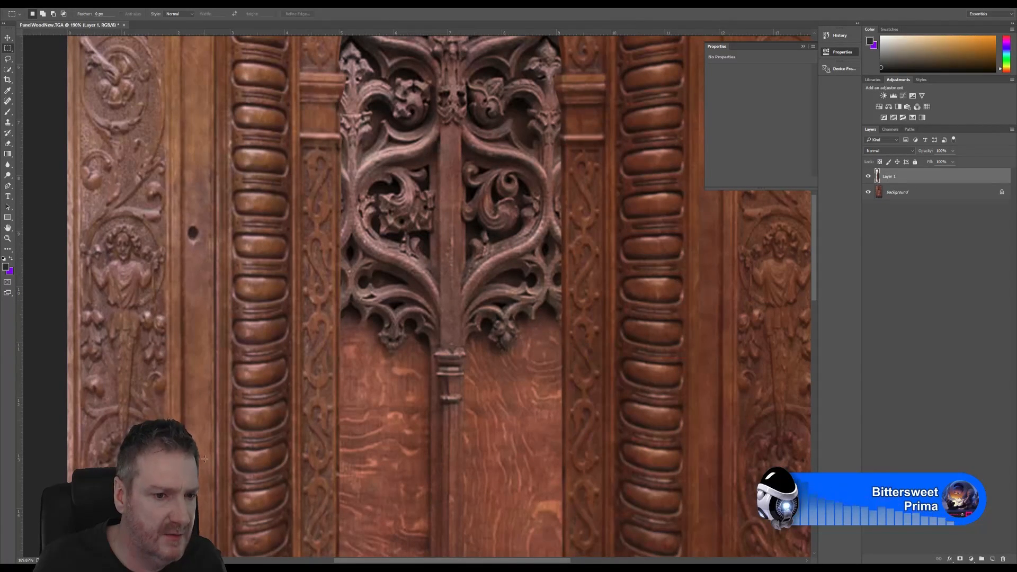
scroll(237, 334, "down", 3, "alt")
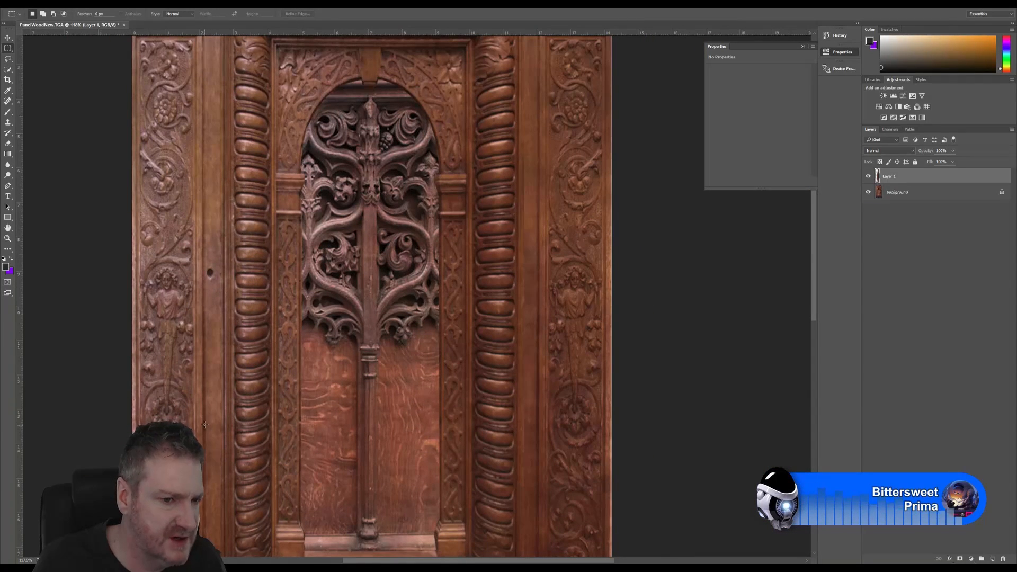
left_click_drag(207, 422, 221, 513)
scroll(218, 506, "up", 3, "alt")
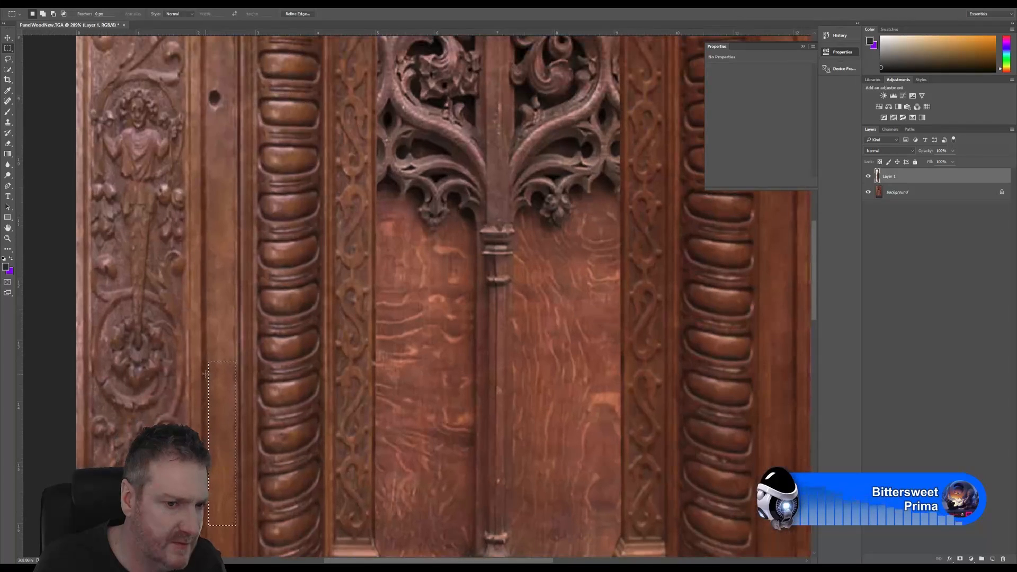
left_click_drag(206, 362, 236, 490)
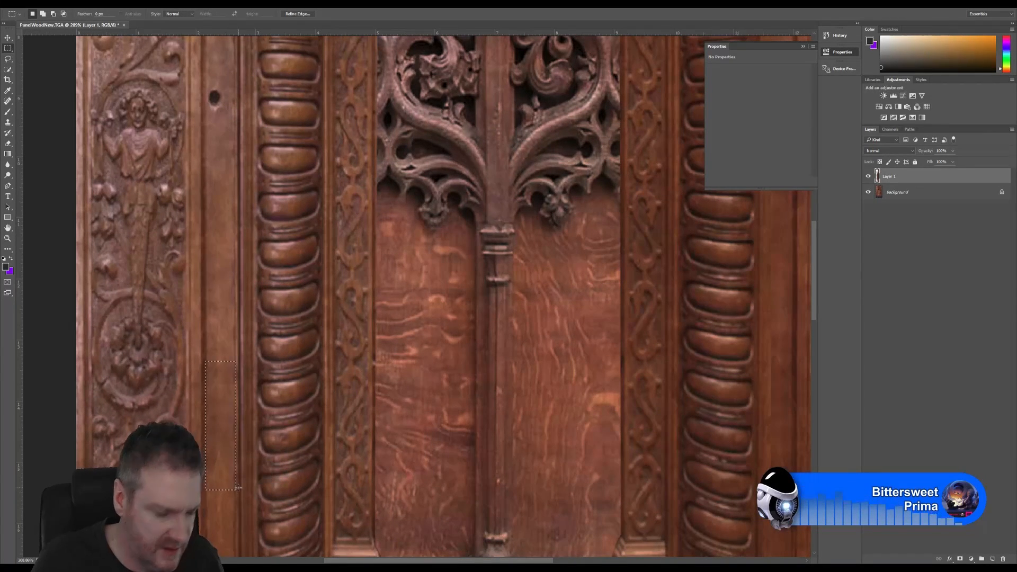
left_click(907, 192)
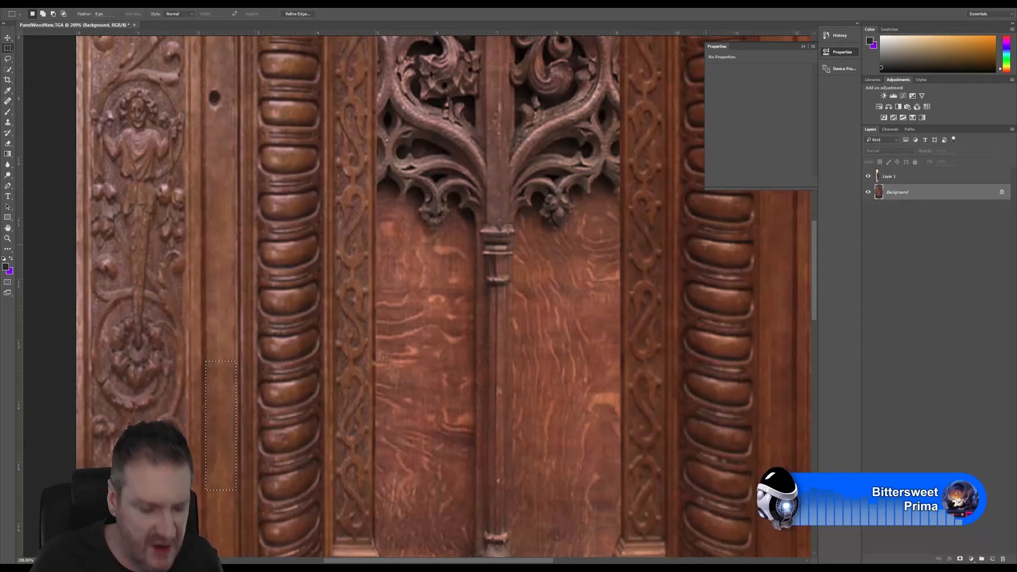
key("ctrl+j")
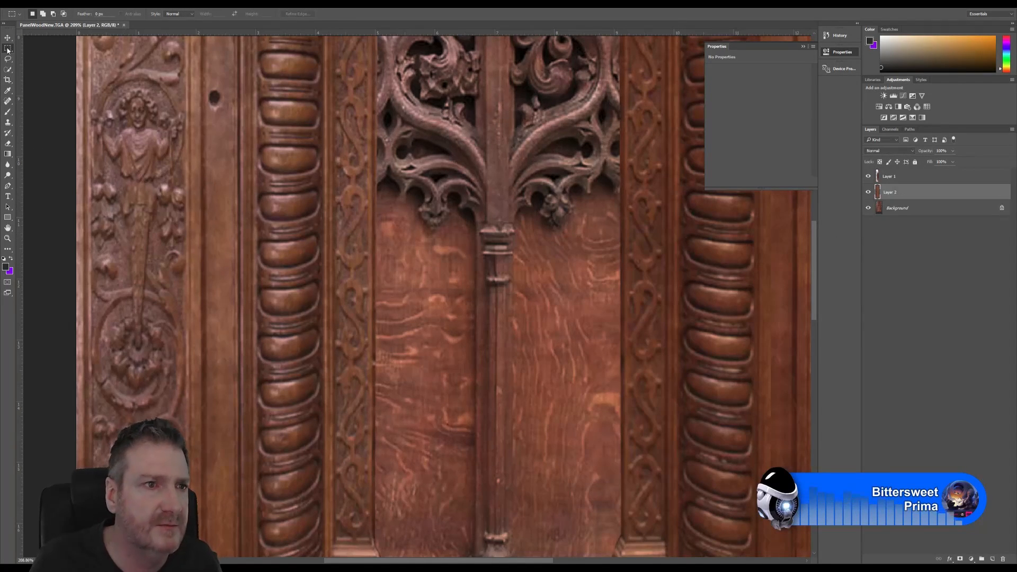
Move the new wood patch up over the hole beside the left column and align it with the plain strip's edges.
key("v")
left_click_drag(225, 397, 223, 91)
scroll(268, 222, "down", 7, "alt")
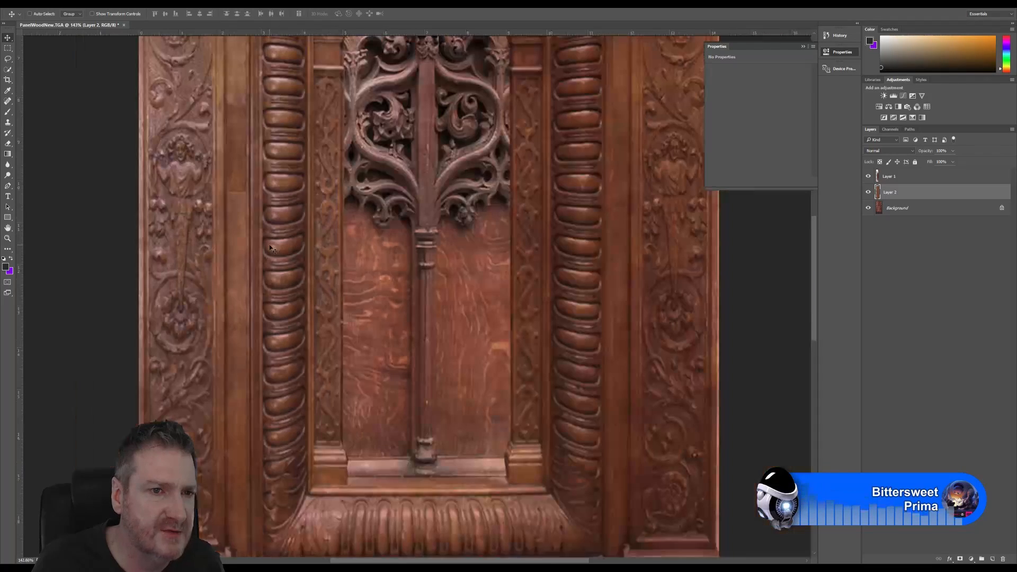
scroll(256, 159, "up", 7, "alt")
scroll(263, 154, "up", 1, "alt")
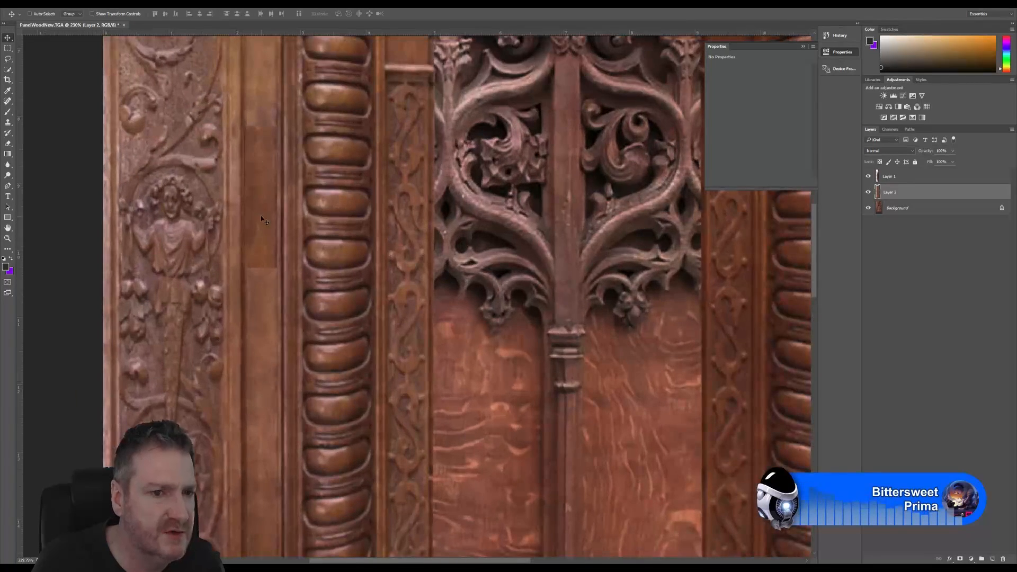
left_click_drag(260, 189, 261, 213)
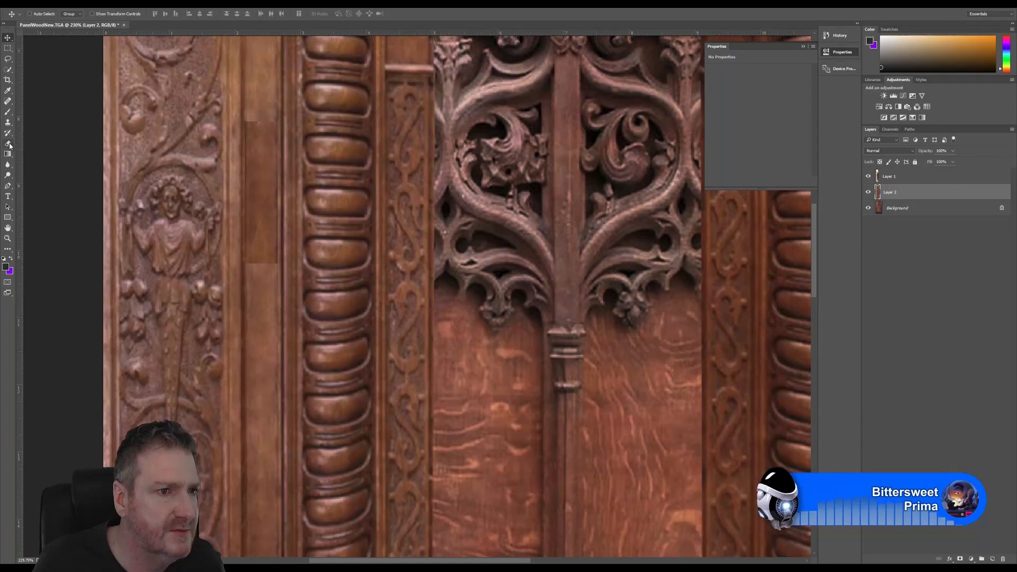
Erase the left patch's hard edges with a soft brush, reducing the brush size for the finer blending along its sides.
left_click(9, 144)
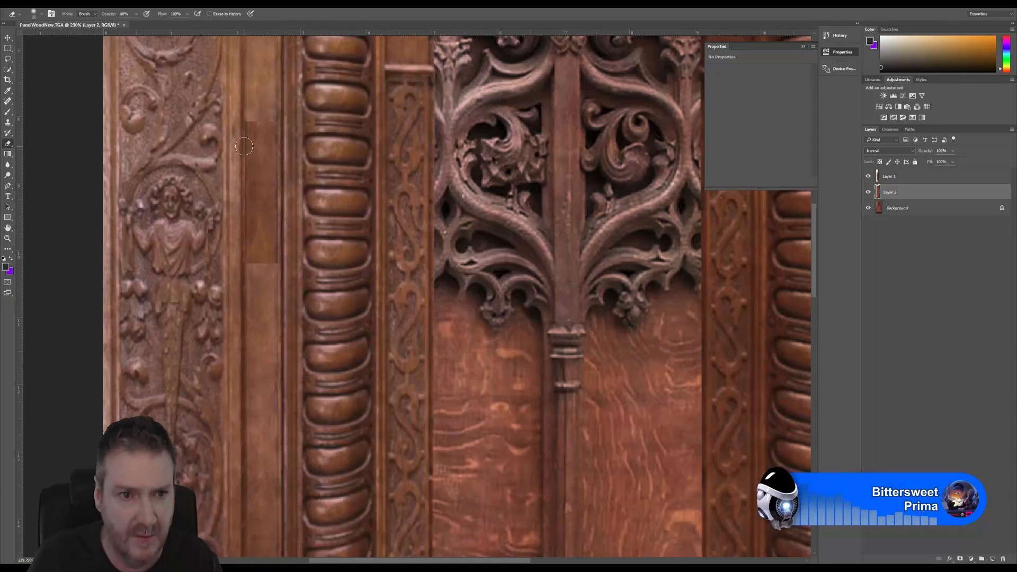
key("bracketright")
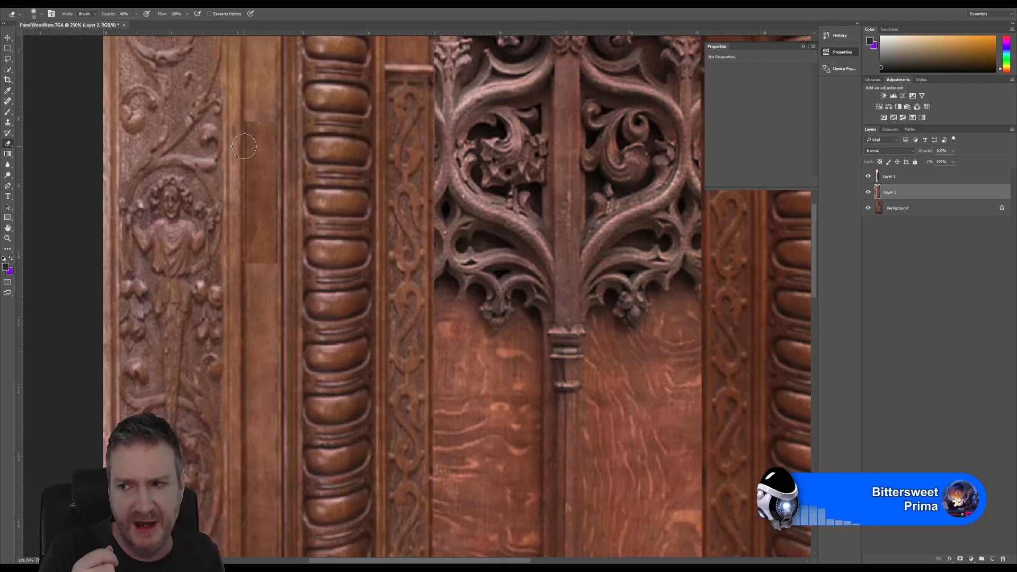
mouse_move(273, 119)
left_mouse_down()
mouse_move(253, 121)
mouse_move(248, 110)
mouse_move(275, 111)
mouse_move(247, 122)
mouse_move(279, 119)
left_mouse_up()
mouse_move(233, 265)
left_mouse_down()
mouse_move(241, 271)
mouse_move(265, 254)
mouse_move(283, 262)
mouse_move(235, 259)
left_mouse_up()
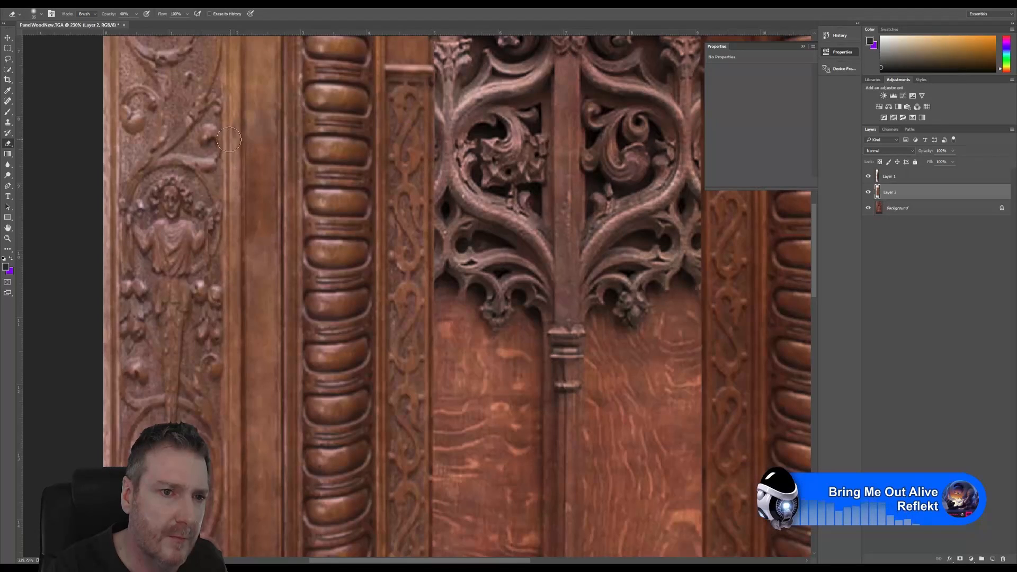
key("bracketleft")
key("bracketleft")
key("bracketleft")
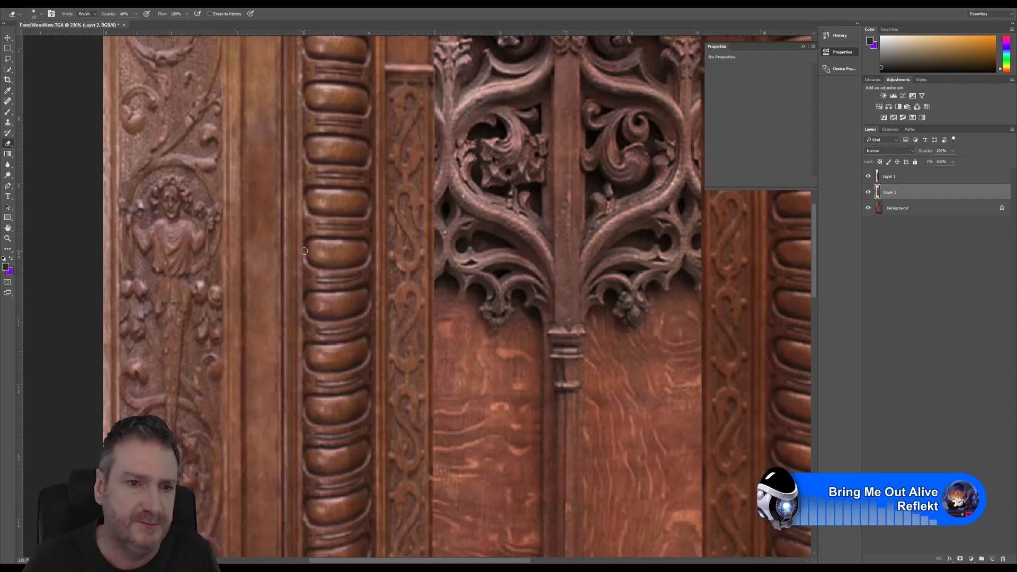
Brighten the left patch with Levels, setting the midtones to about 1.08 and the white input level to 240.
scroll(304, 251, "down", 2, "alt")
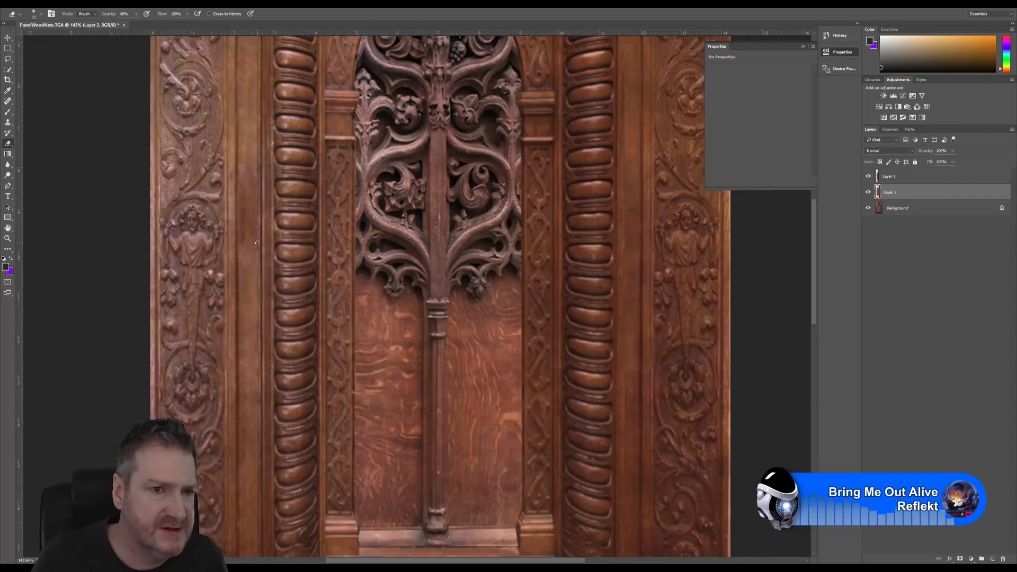
scroll(258, 242, "down", 2, "alt")
scroll(263, 251, "up", 2, "alt")
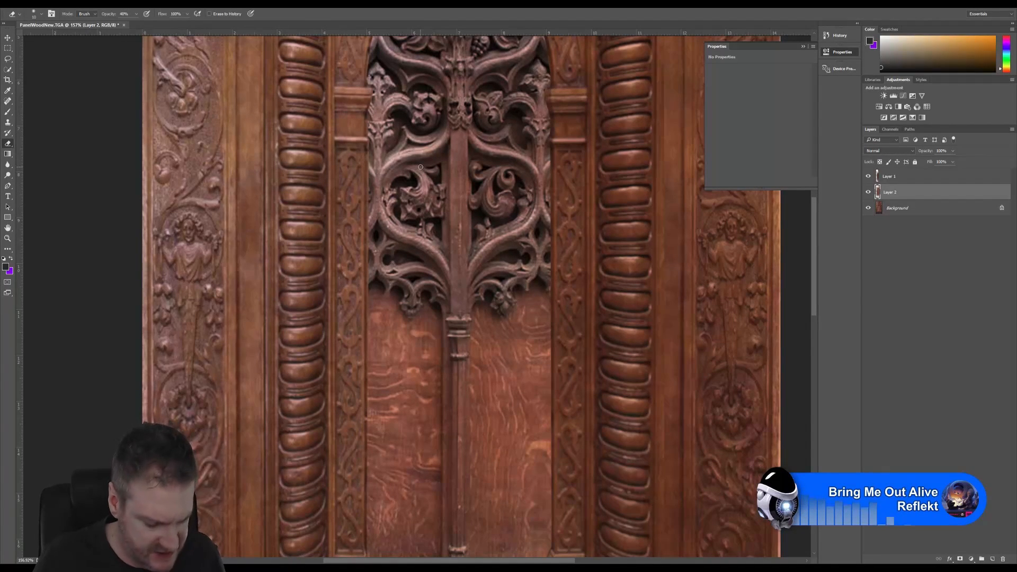
key("ctrl+l")
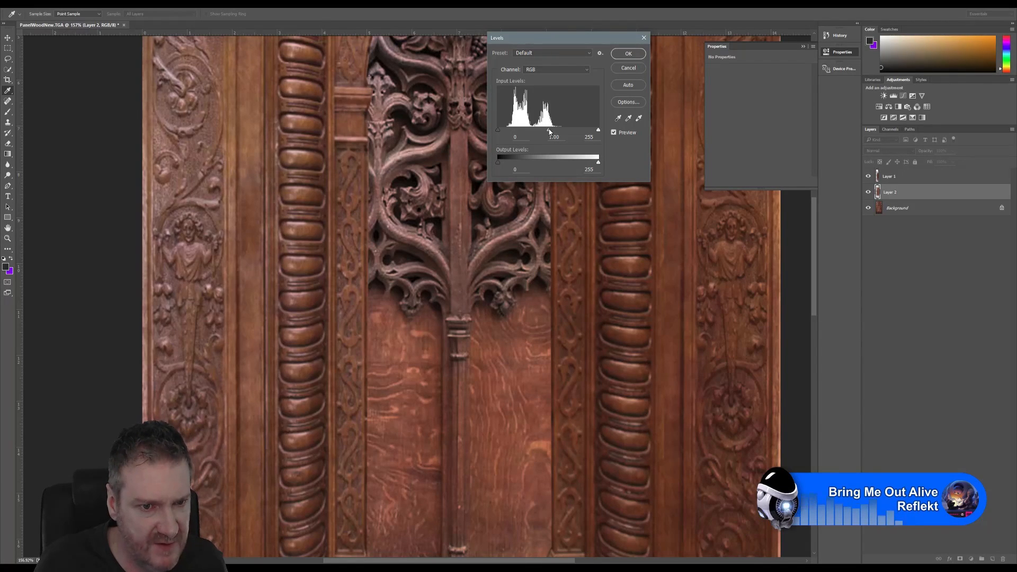
left_click_drag(550, 131, 552, 131)
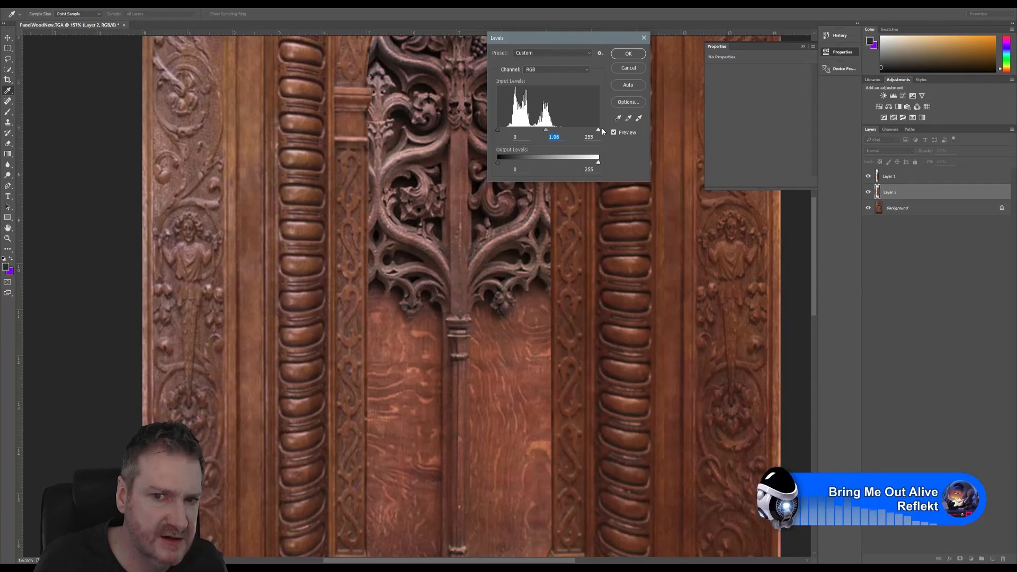
left_click_drag(599, 130, 593, 133)
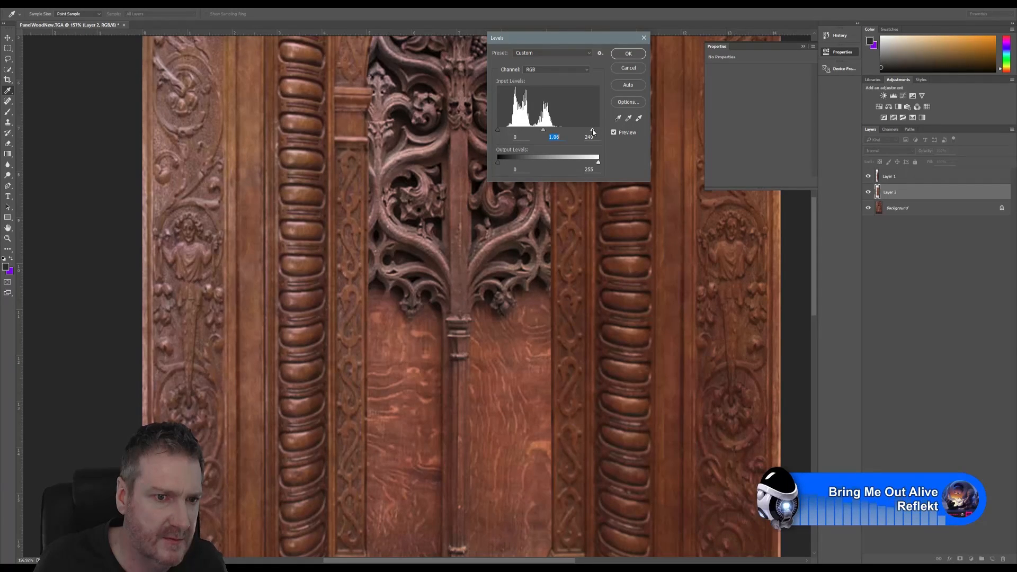
left_click(636, 55)
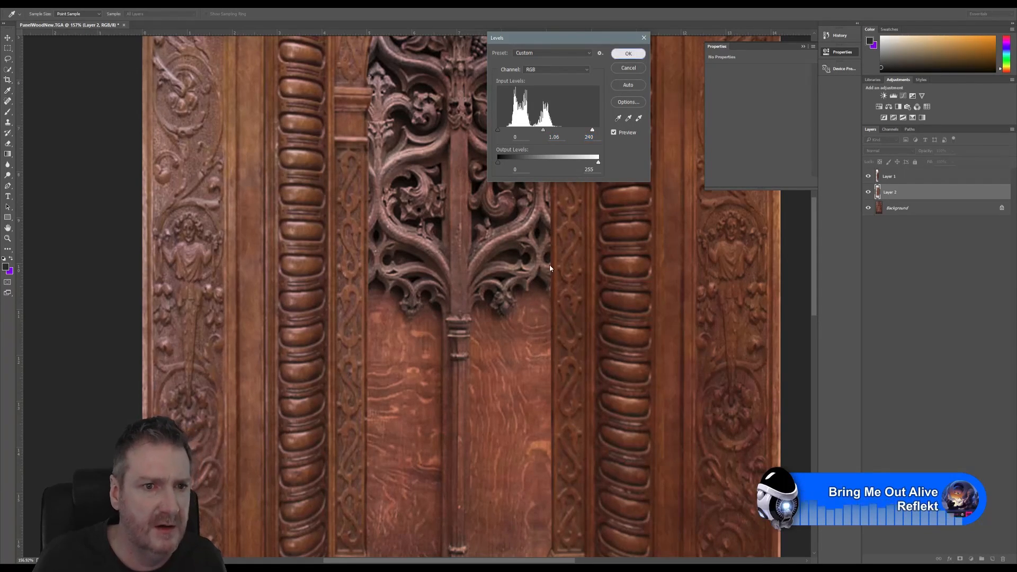
Merge all visible layers into the Background and save the retouched PanelWoodNew.TGA.
key("e")
key("ctrl+0")
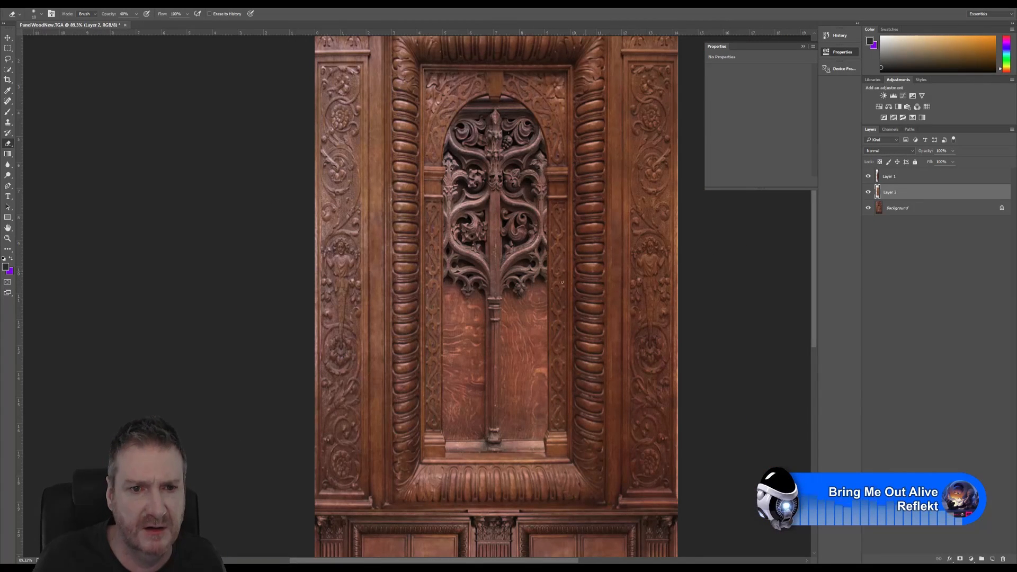
key("ctrl+0")
right_click(897, 193)
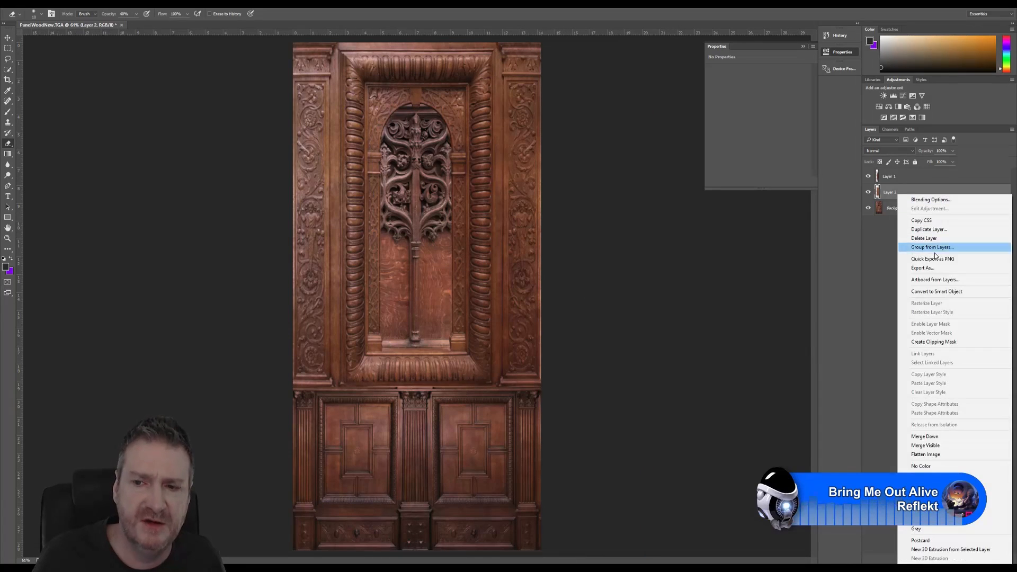
left_click(933, 445)
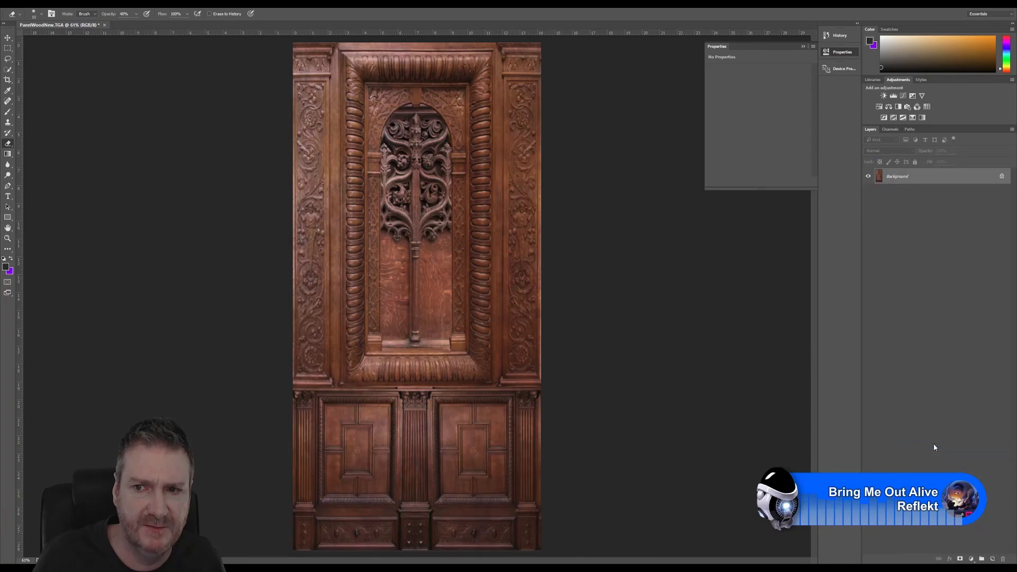
left_click(21, 3)
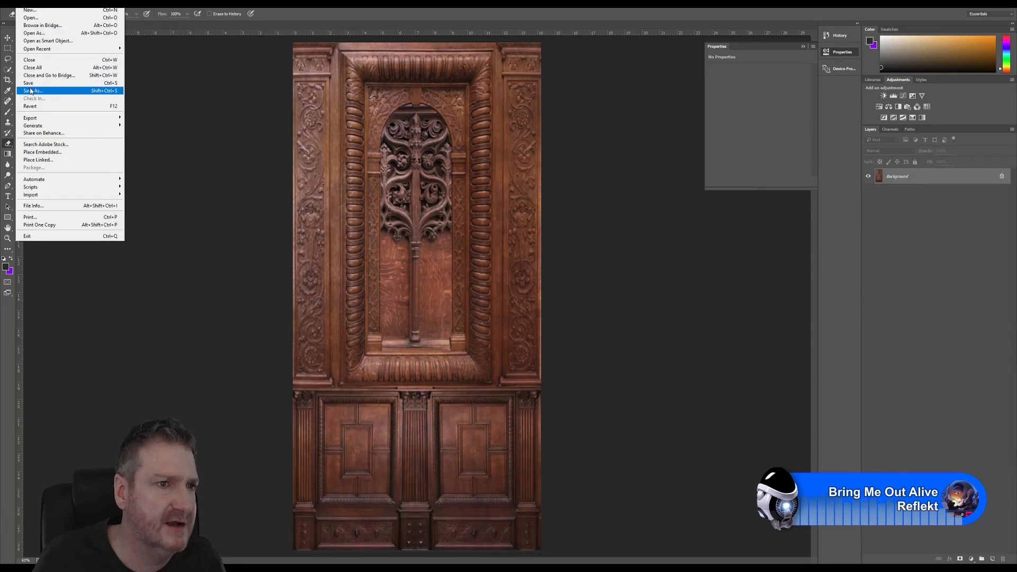
left_click(31, 83)
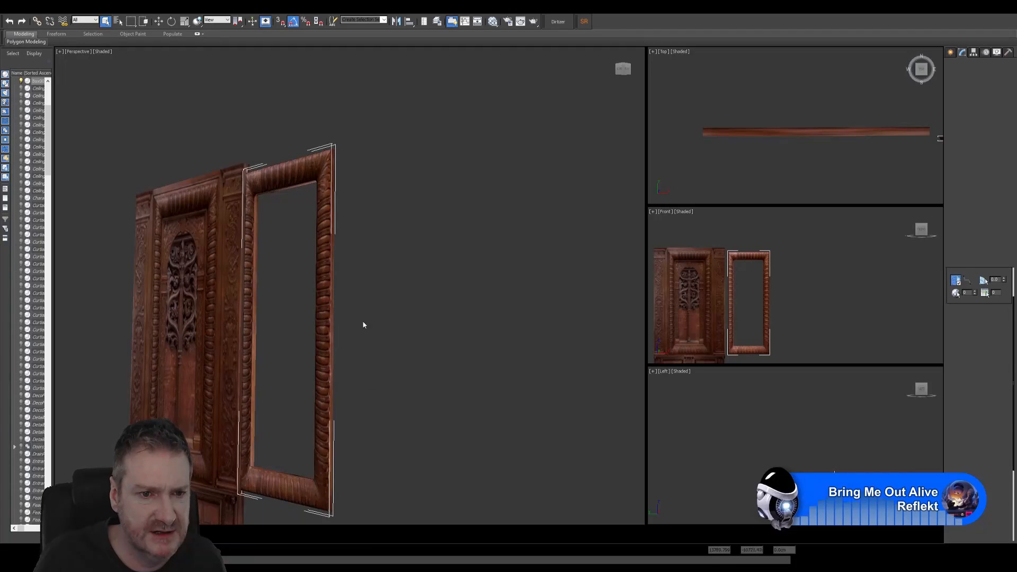
Switch to 3ds Max and inspect the retouched wood texture on the carved frame and door, from the side and the front.
middle_click_drag(363, 322, 410, 265)
scroll(307, 327, "up", 5)
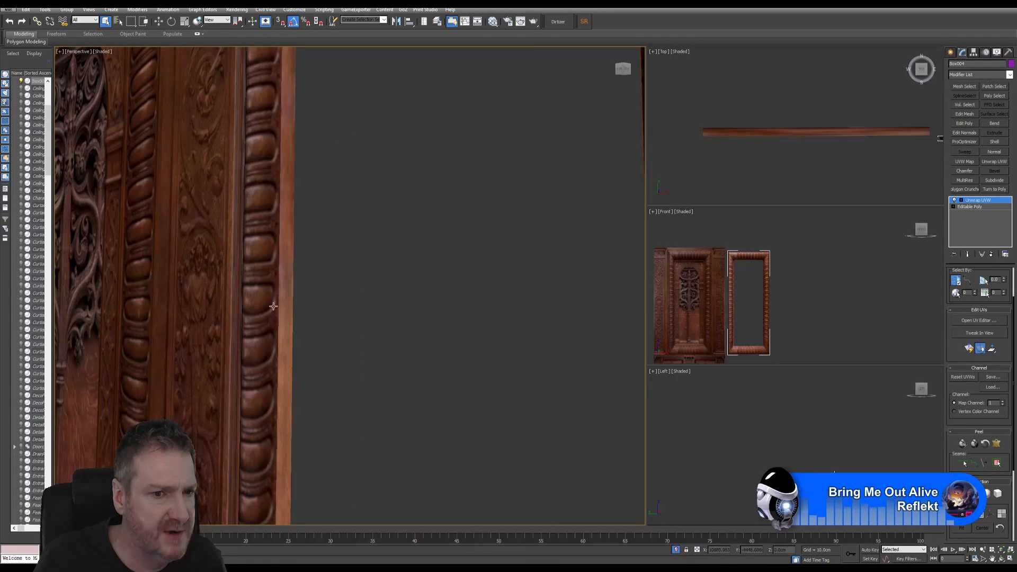
scroll(296, 298, "down", 5)
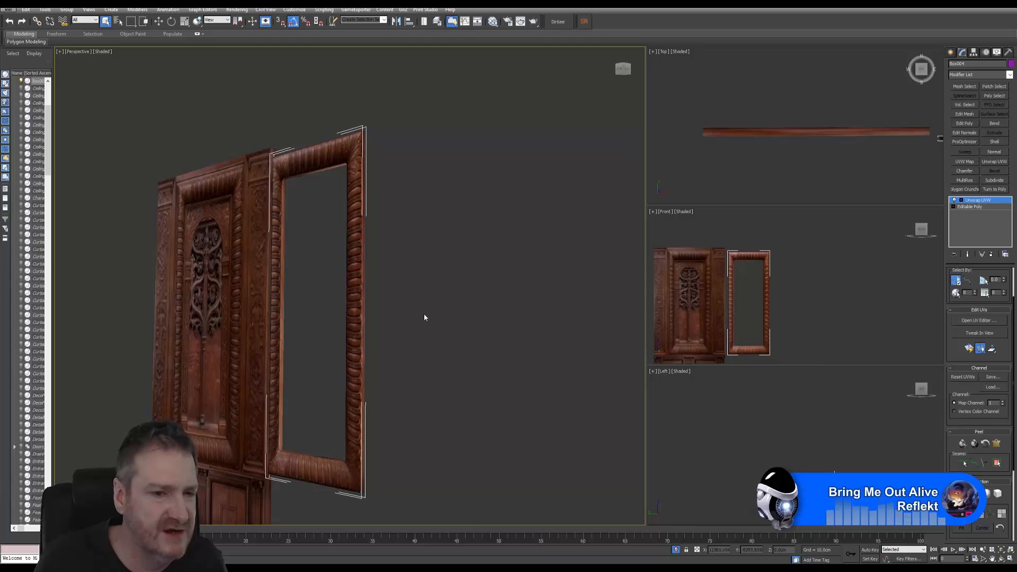
left_click(1001, 559)
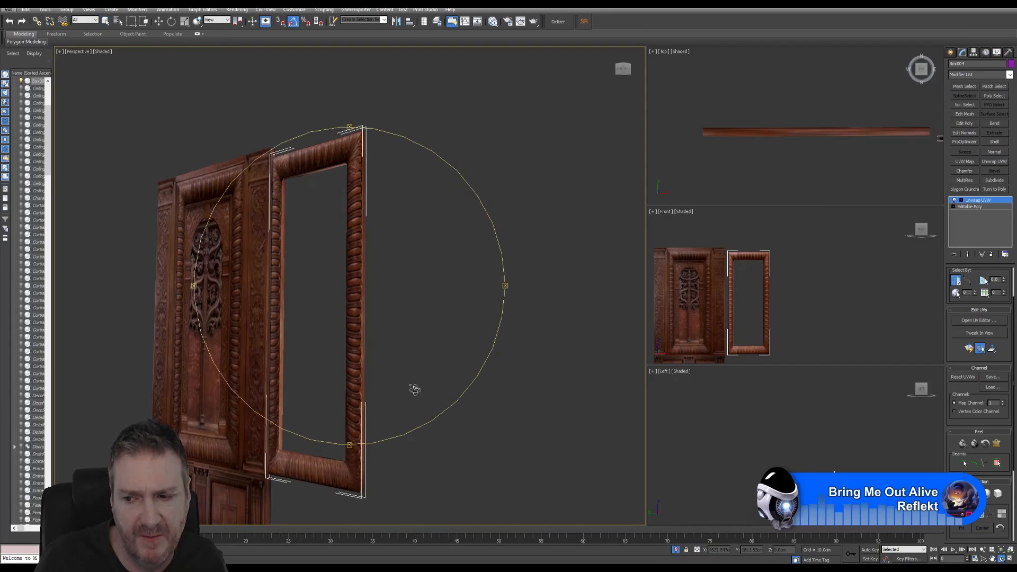
left_click_drag(301, 288, 341, 289)
middle_click_drag(341, 288, 434, 255)
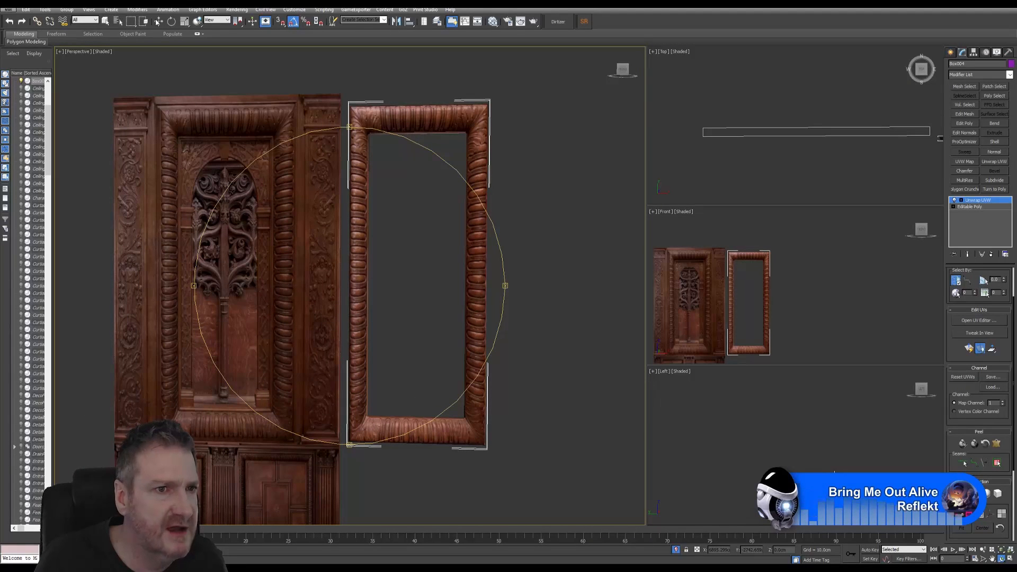
Leave the frame's UV face selection and move the whole frame horizontally over the matching carved frame on the door in the front view.
middle_click_drag(773, 331, 806, 325)
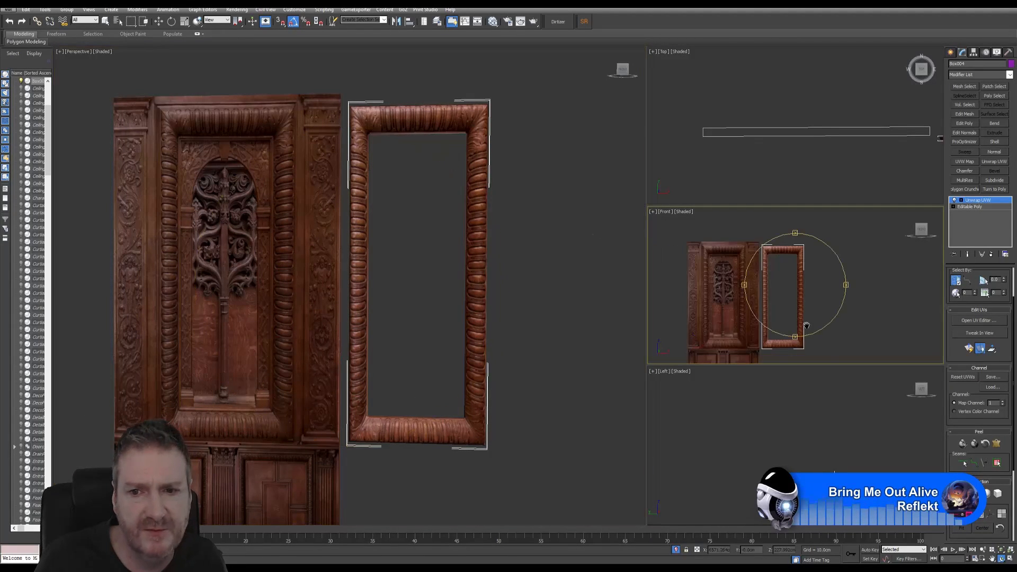
key("alt+w")
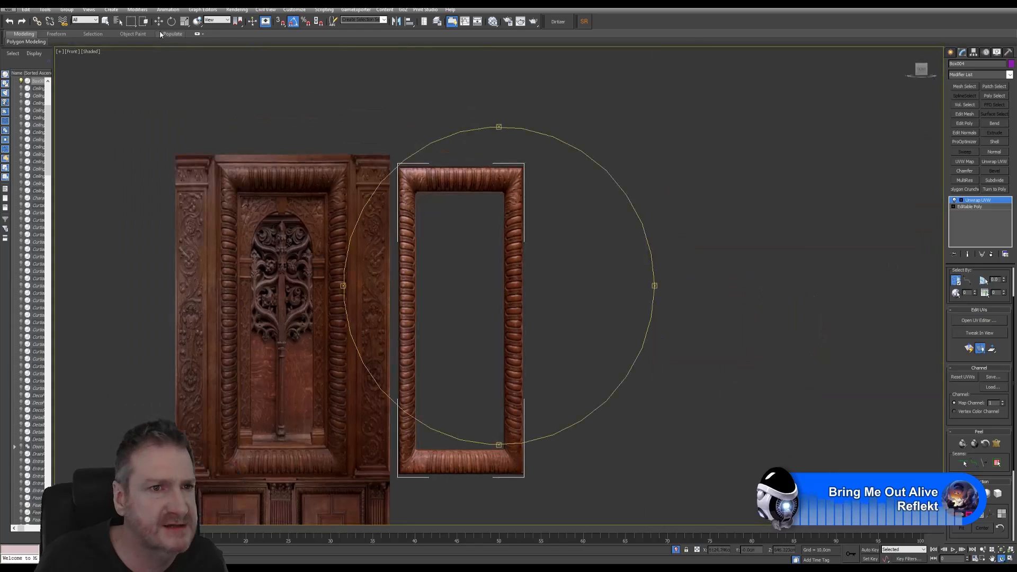
middle_click_drag(518, 283, 567, 265)
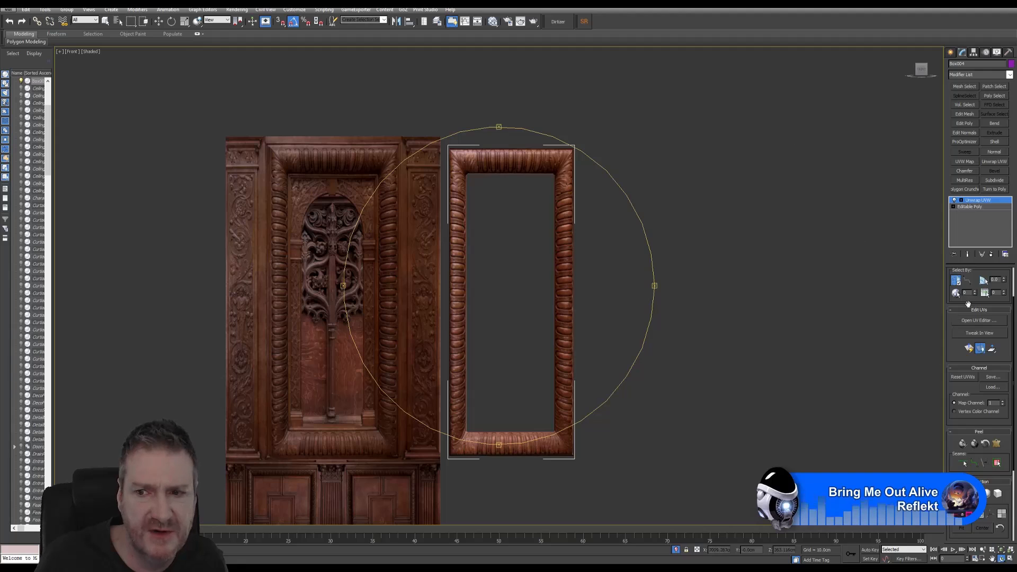
scroll(968, 303, "up", 2)
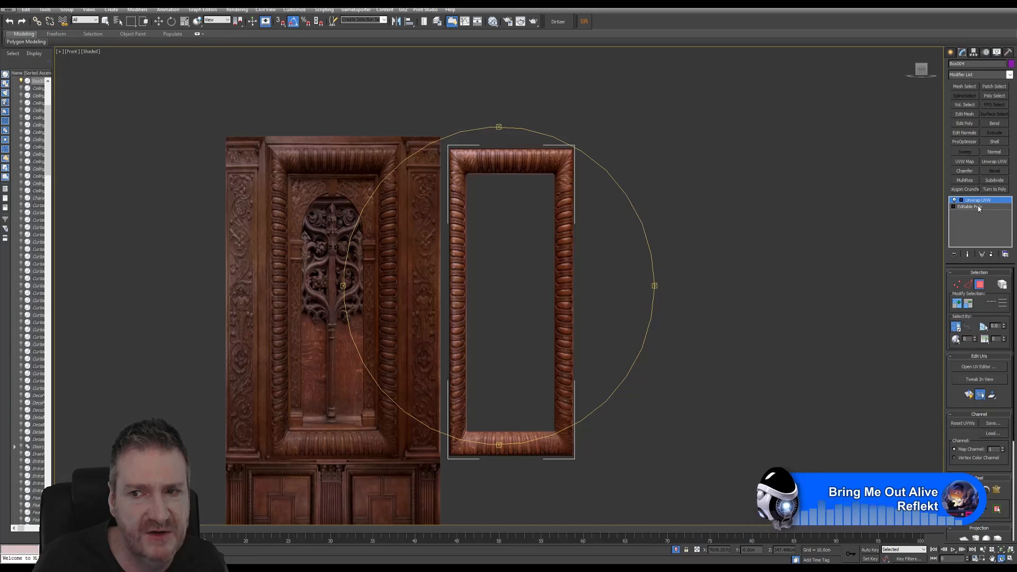
left_click(106, 21)
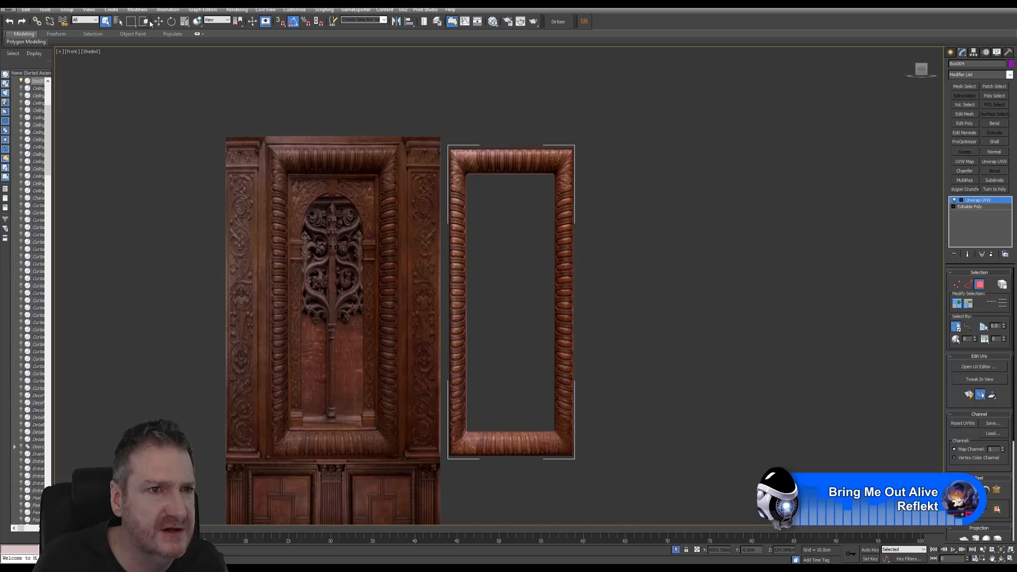
left_click(979, 285)
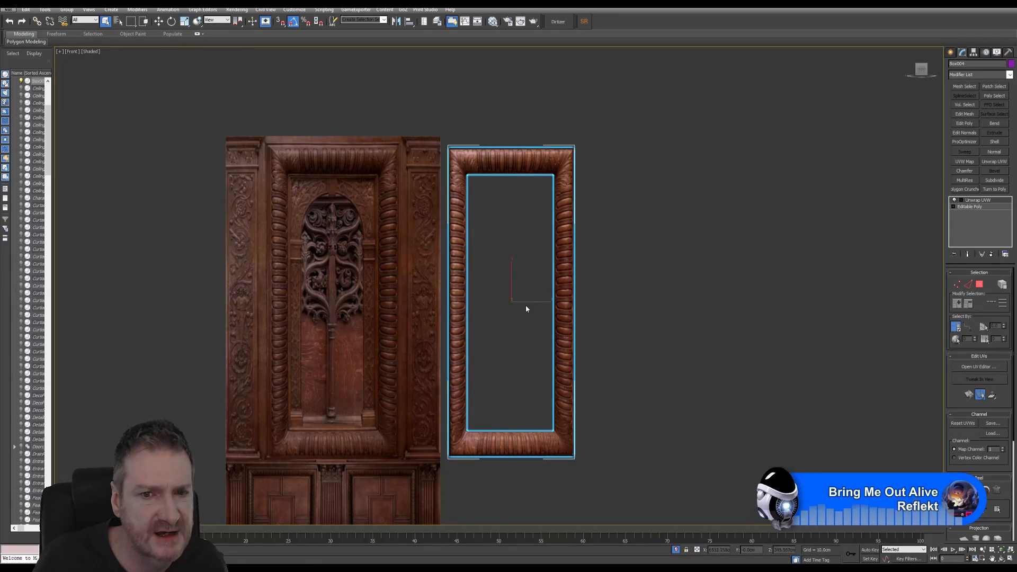
left_click(157, 22)
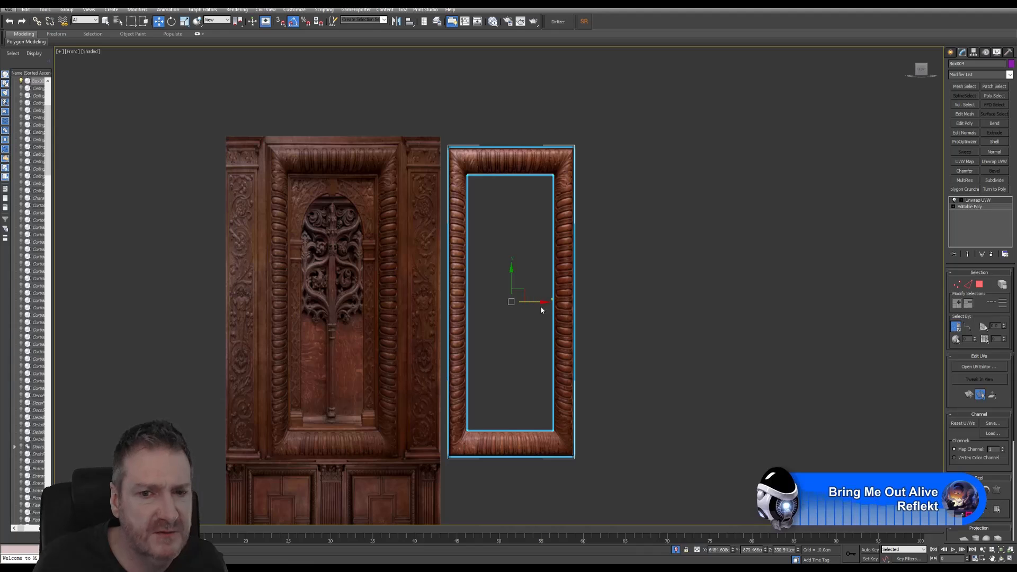
left_click_drag(535, 301, 360, 302)
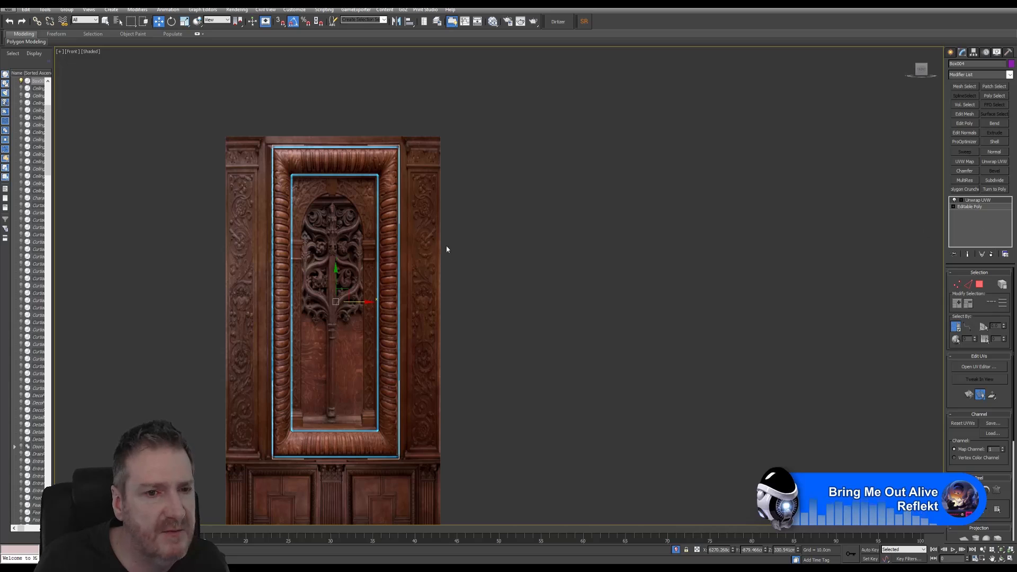
middle_click_drag(446, 249, 638, 195)
left_click(654, 256)
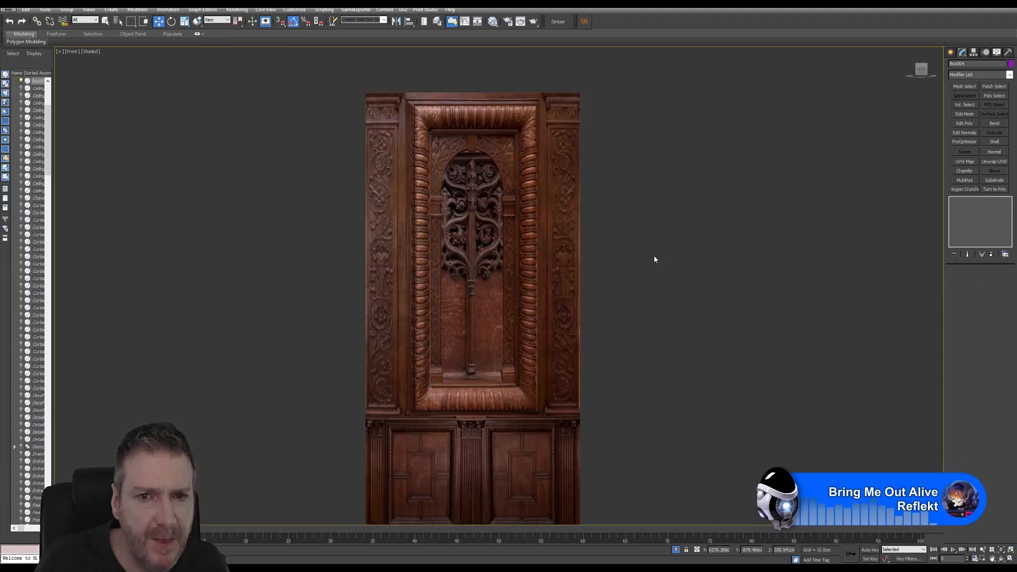
Examine the fitted frame on the door from the front and side, down to the lower door panels.
middle_click_drag(658, 271, 649, 264)
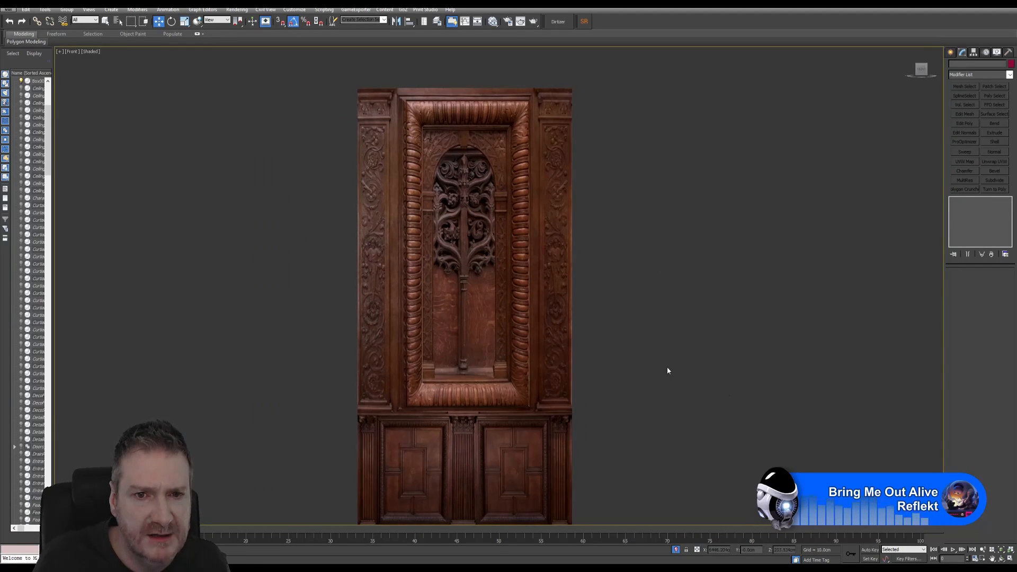
left_click(1010, 560)
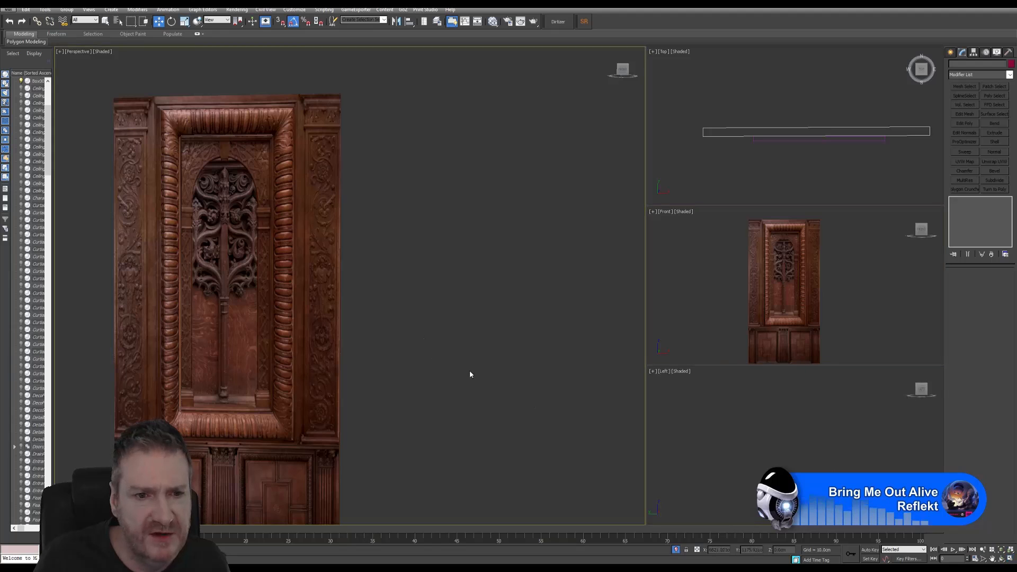
left_click(1000, 560)
left_click_drag(225, 280, 337, 257)
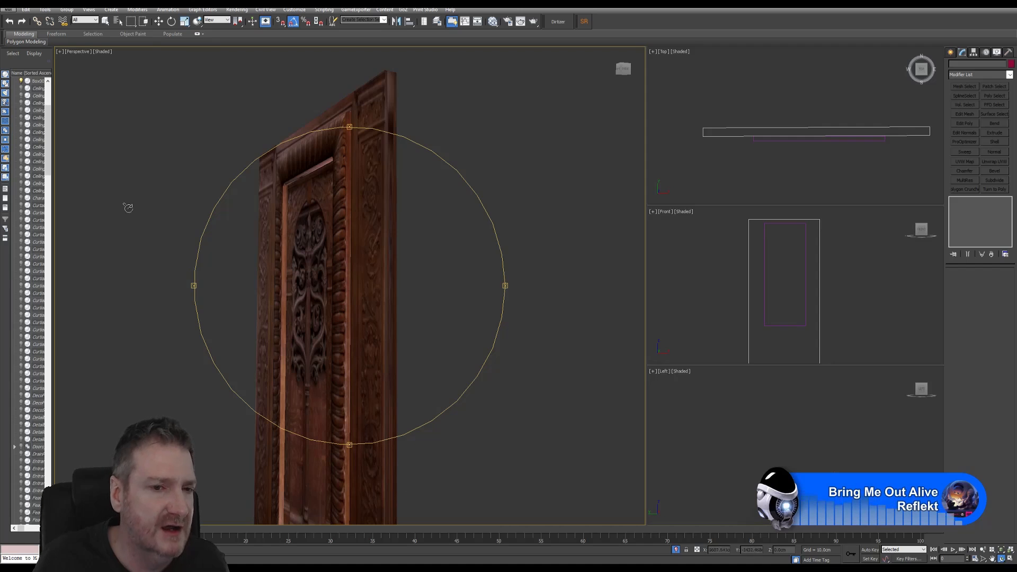
left_click_drag(334, 299, 363, 220)
left_click_drag(359, 342, 377, 252)
left_click_drag(354, 335, 391, 333)
mouse_move(414, 379)
middle_mouse_down()
mouse_move(427, 271)
mouse_move(406, 308)
middle_mouse_up()
middle_click_drag(360, 368, 386, 322)
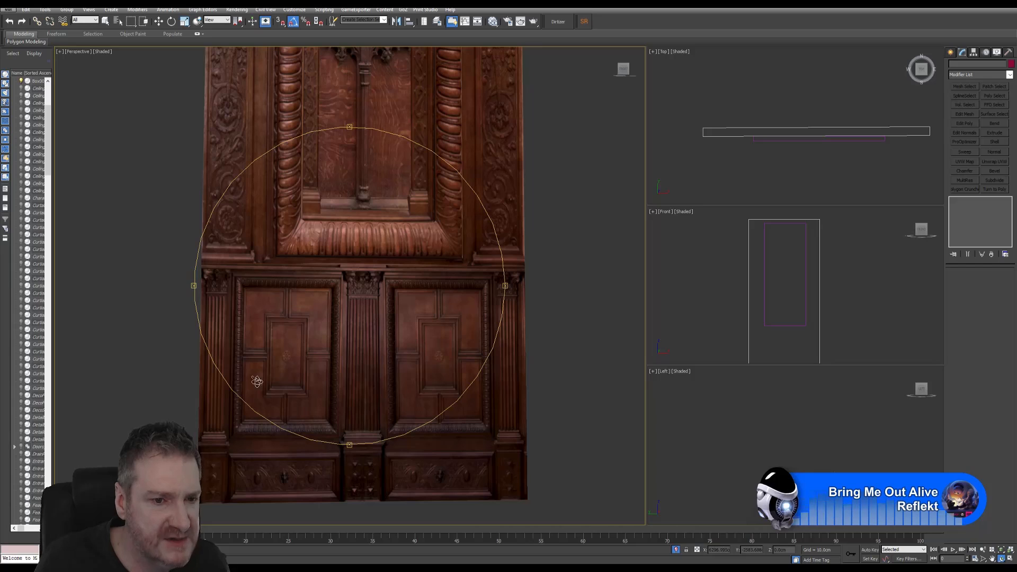
Clone the carved frame straight down over the lower part of the door as one independent copy.
right_click(835, 291)
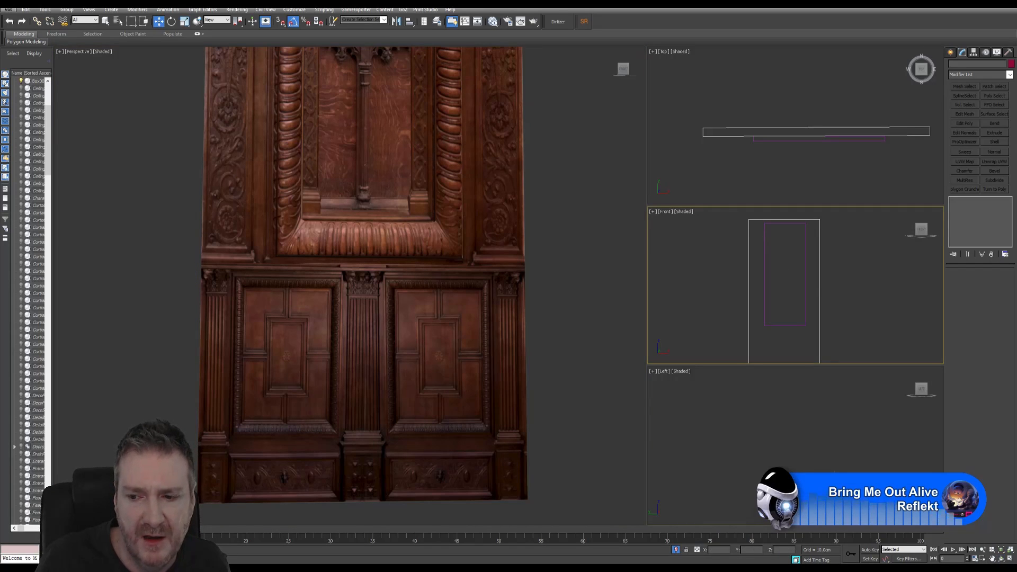
key("alt+w")
middle_click_drag(574, 323, 566, 270)
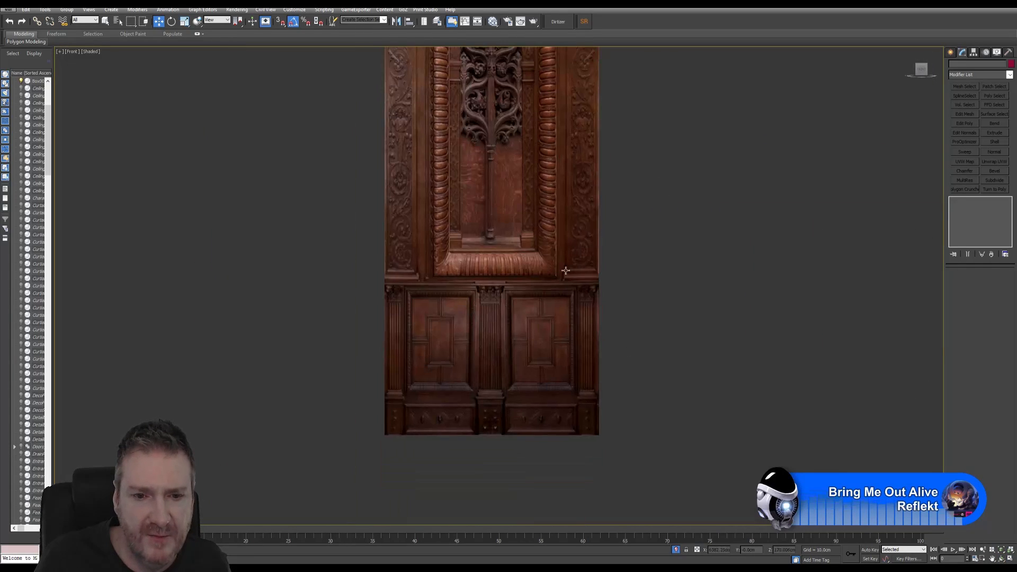
scroll(426, 316, "up", 2)
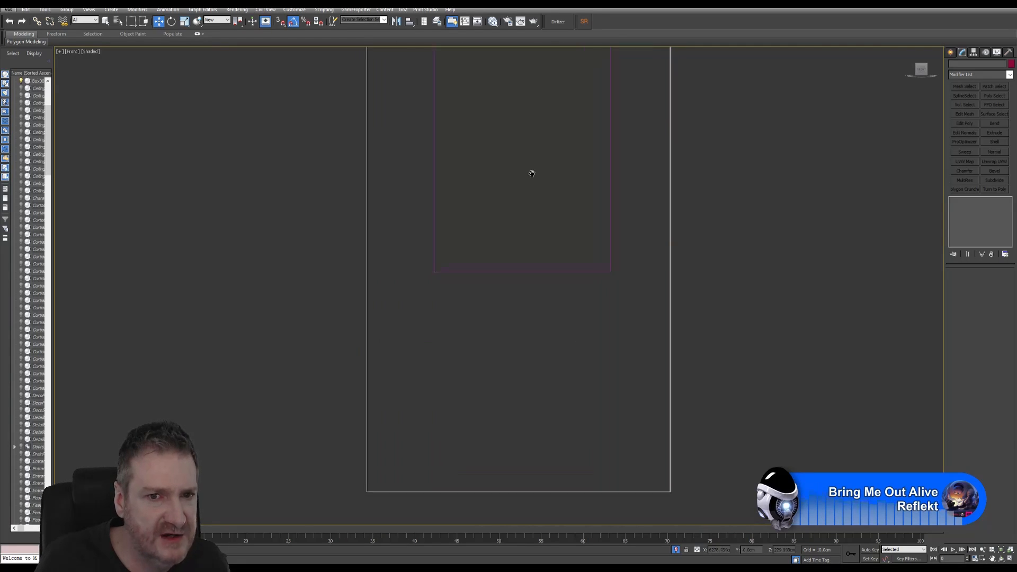
scroll(497, 277, "down", 4)
left_click(484, 259)
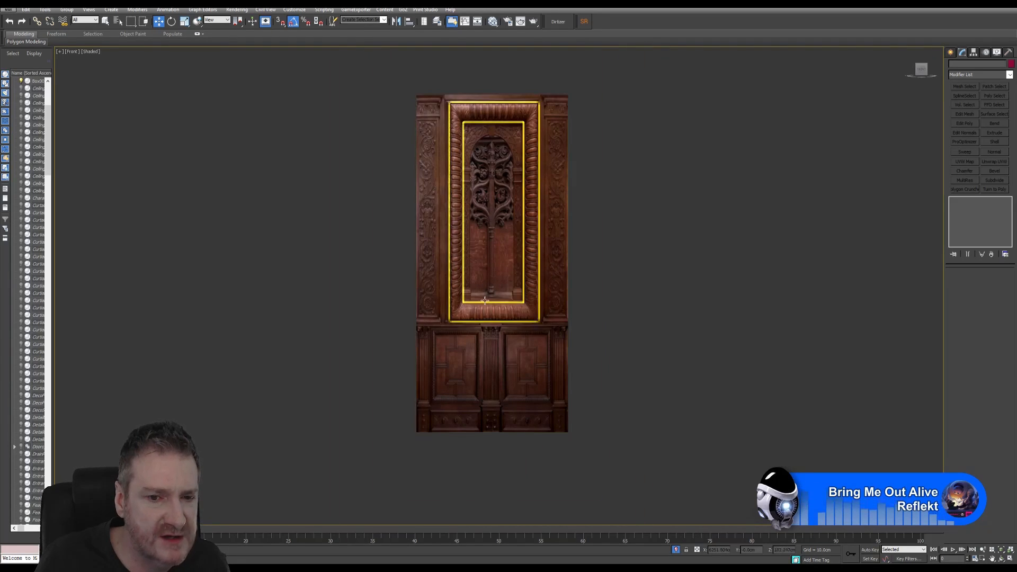
left_click(471, 113)
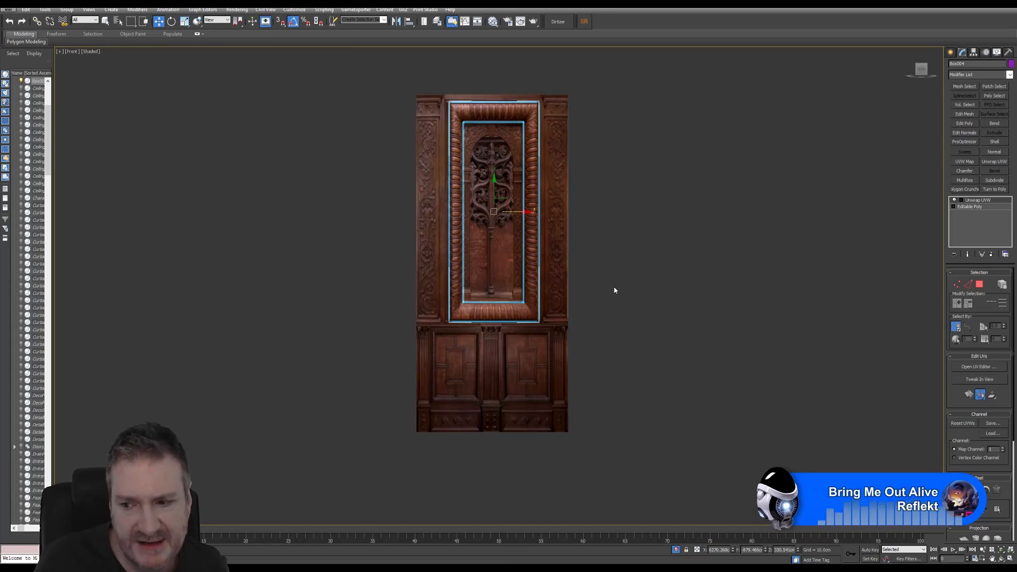
middle_click_drag(643, 284, 661, 263)
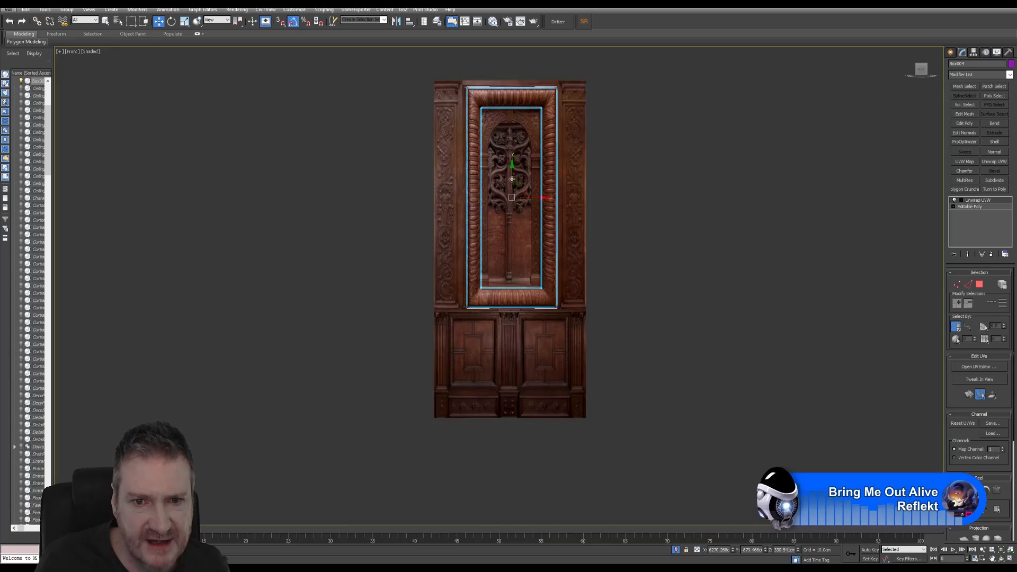
left_click_drag(511, 178, 505, 329)
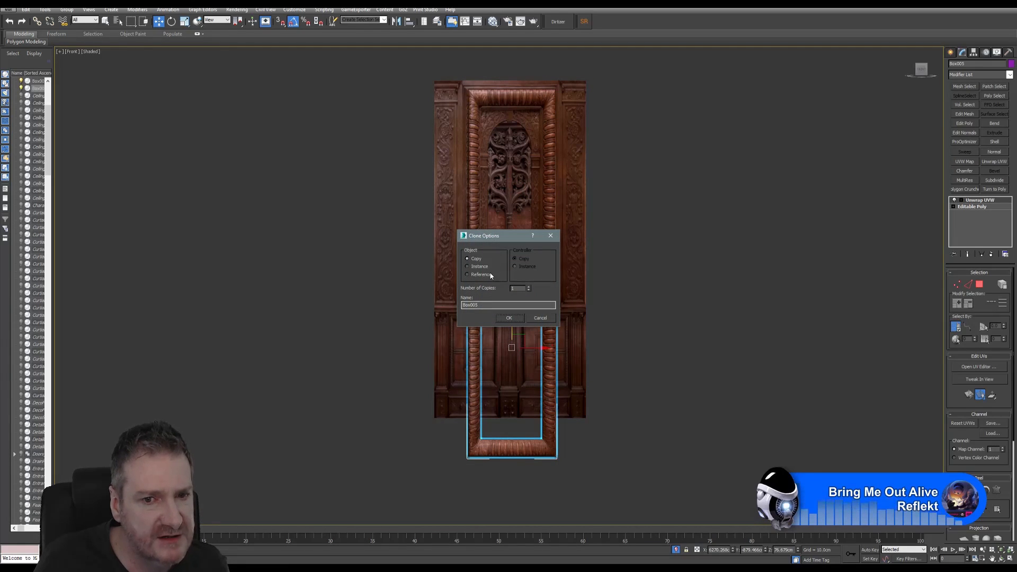
left_click(509, 318)
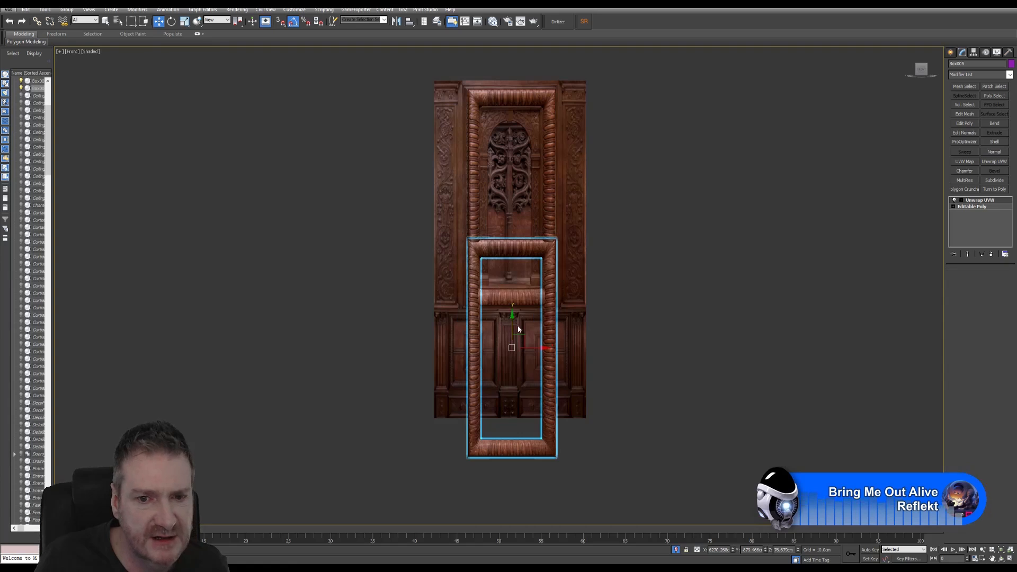
Scale the frame copy uniformly to about 52 percent and shorten it vertically to roughly the height of the lower door panels.
left_click(185, 21)
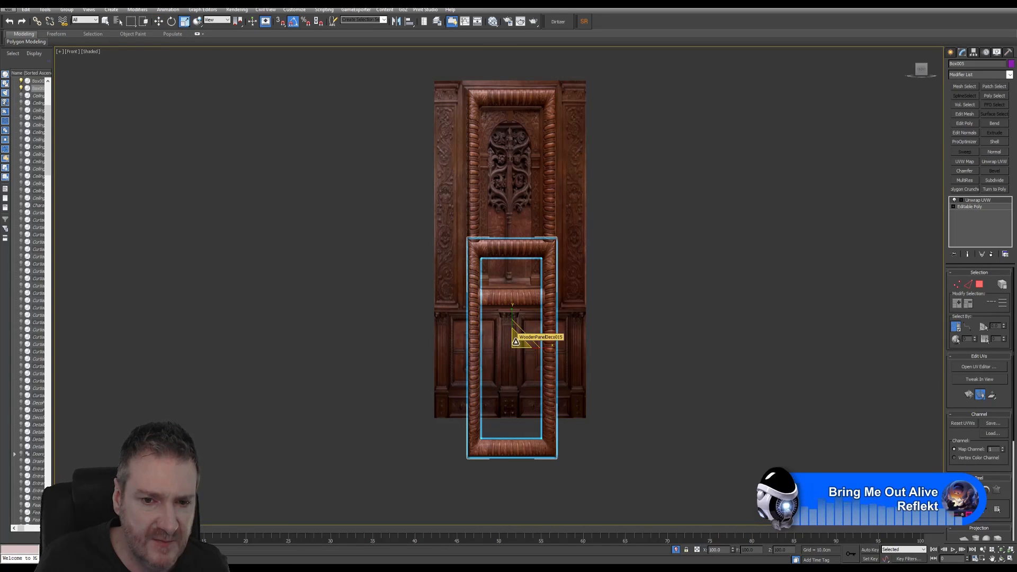
left_click_drag(518, 343, 511, 380)
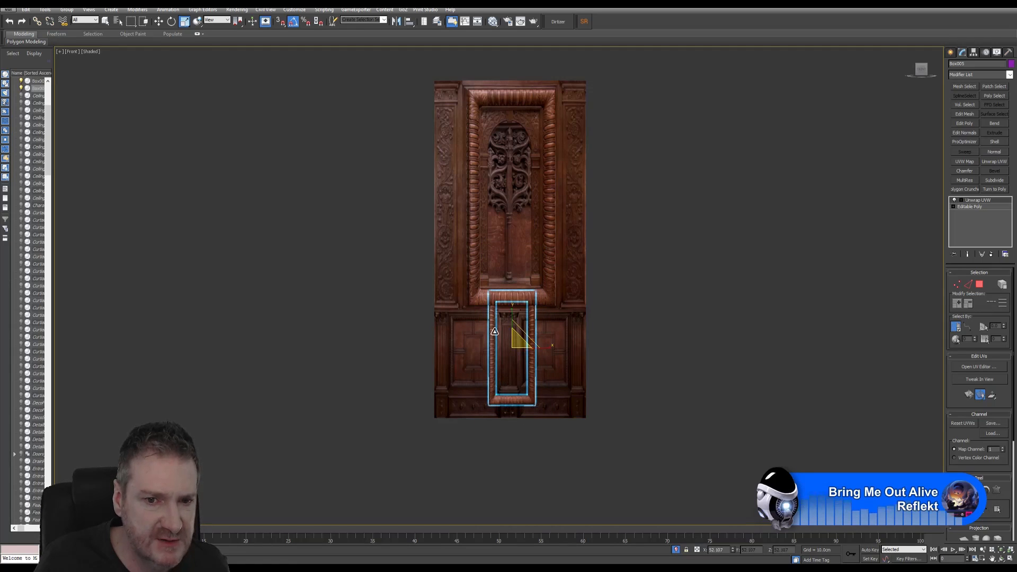
middle_click_drag(601, 343, 659, 319)
scroll(574, 327, "up", 6)
middle_click_drag(587, 328, 568, 307)
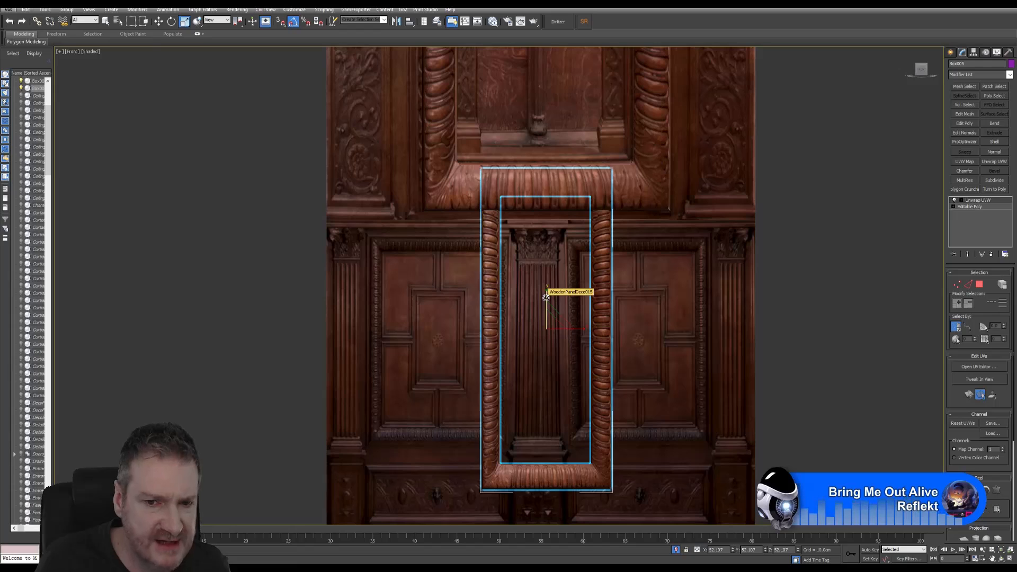
left_click_drag(546, 297, 543, 312)
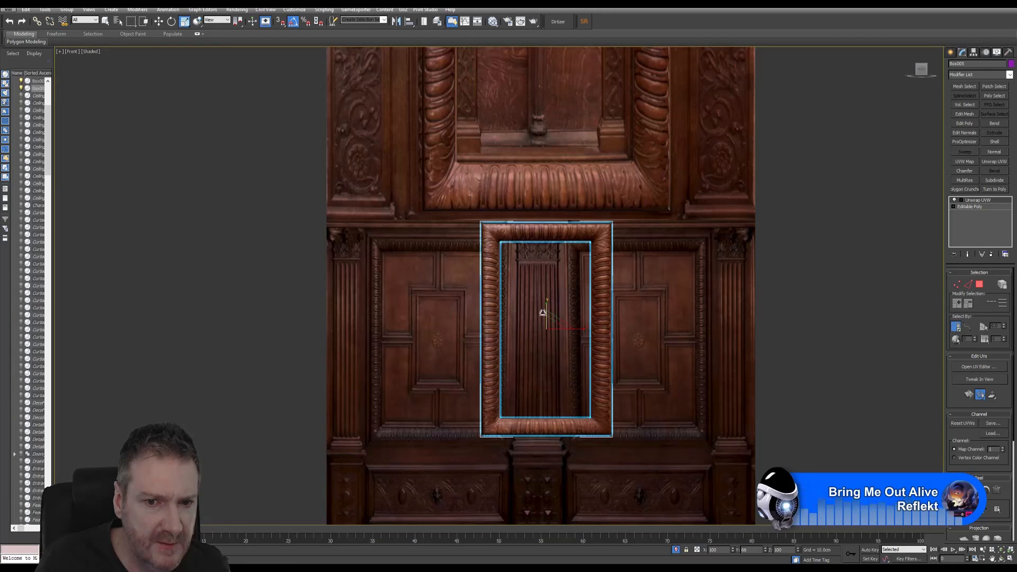
Shorten the frame copy slightly in the vertical direction and reposition it between the two lower door panels.
left_click(159, 21)
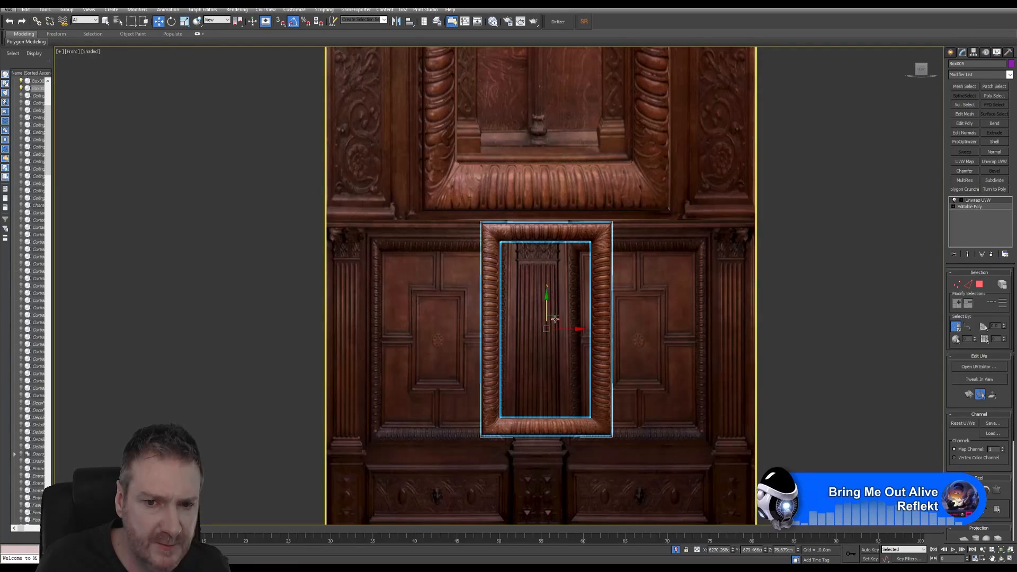
left_click_drag(557, 320, 585, 337)
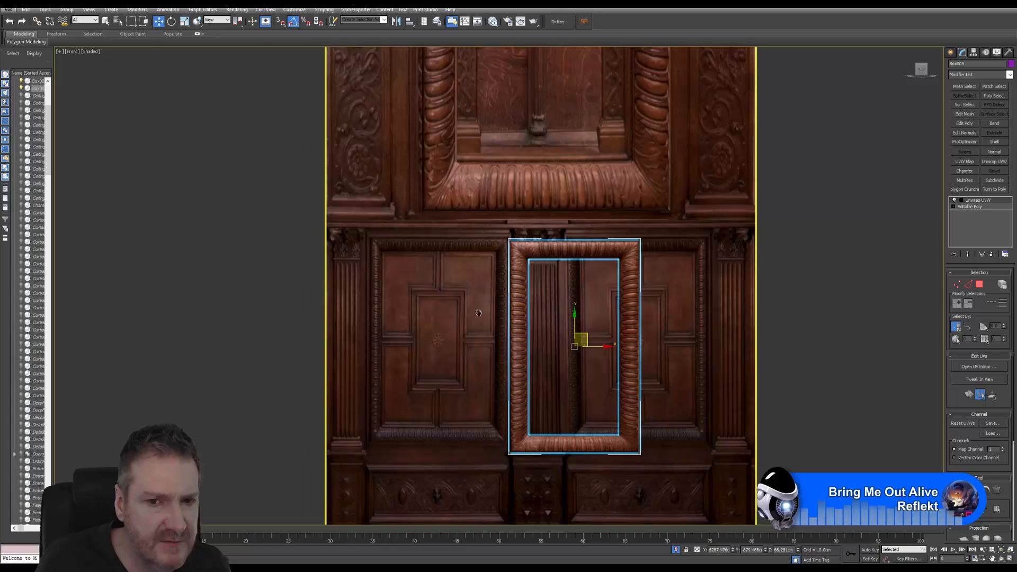
middle_click_drag(504, 324, 438, 303)
key("r")
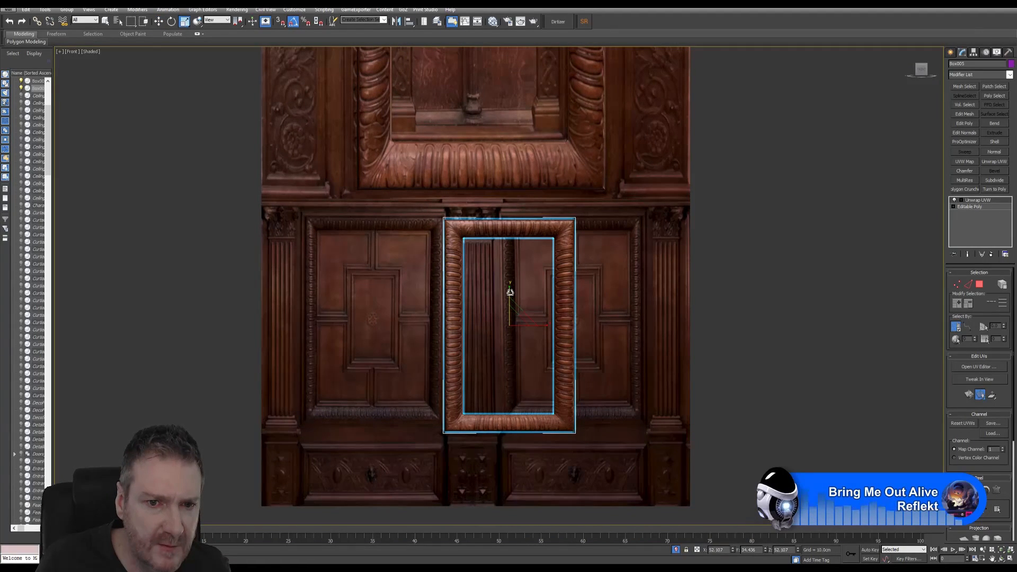
left_click_drag(510, 292, 510, 299)
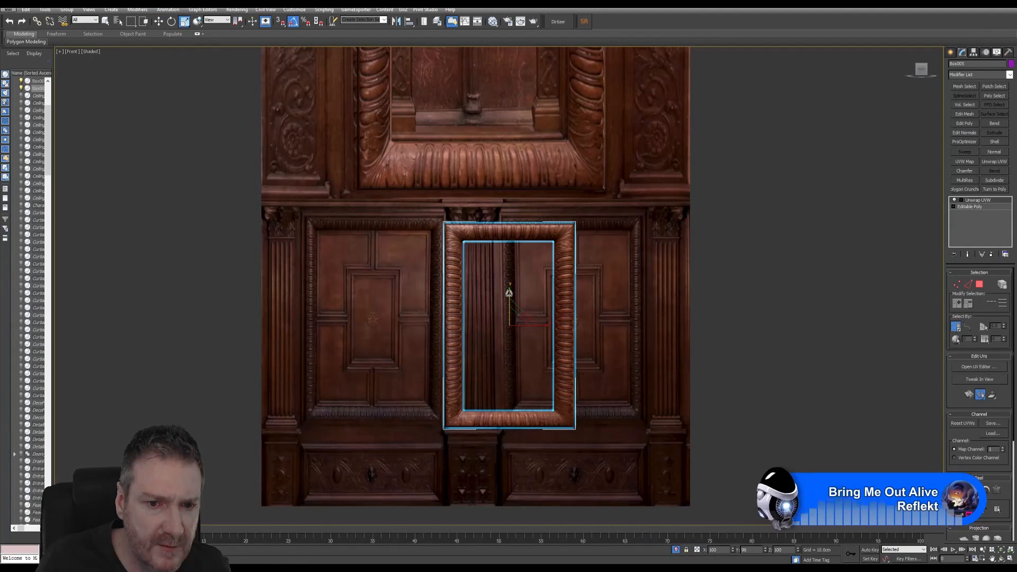
left_click(159, 22)
left_click_drag(515, 302, 514, 295)
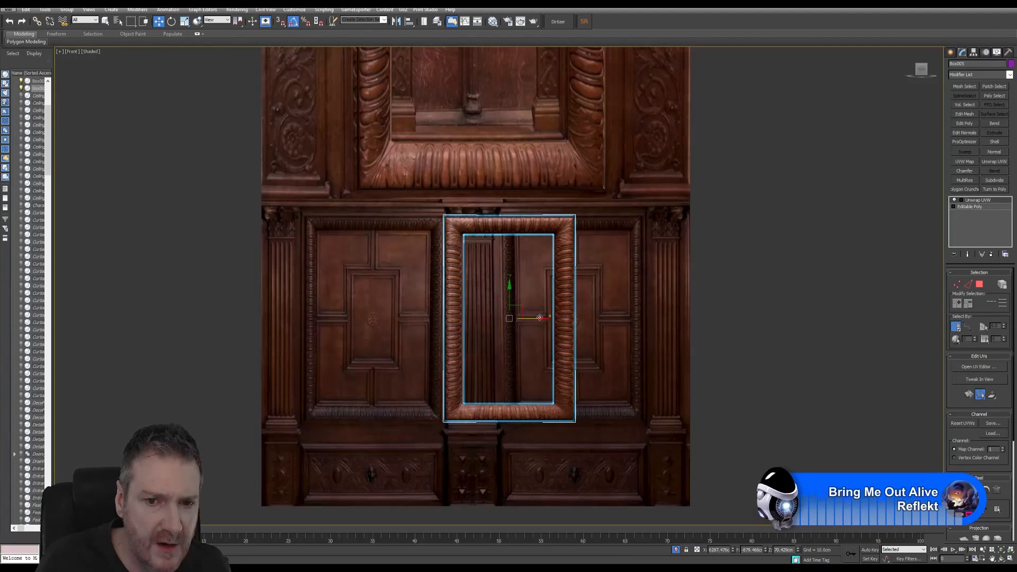
Move the frame copy below the left lower door panel and line up its sides with that panel's carved border.
left_click_drag(534, 323, 350, 529)
middle_click_drag(429, 383, 532, 279)
scroll(469, 323, "up", 3)
scroll(480, 409, "up", 2)
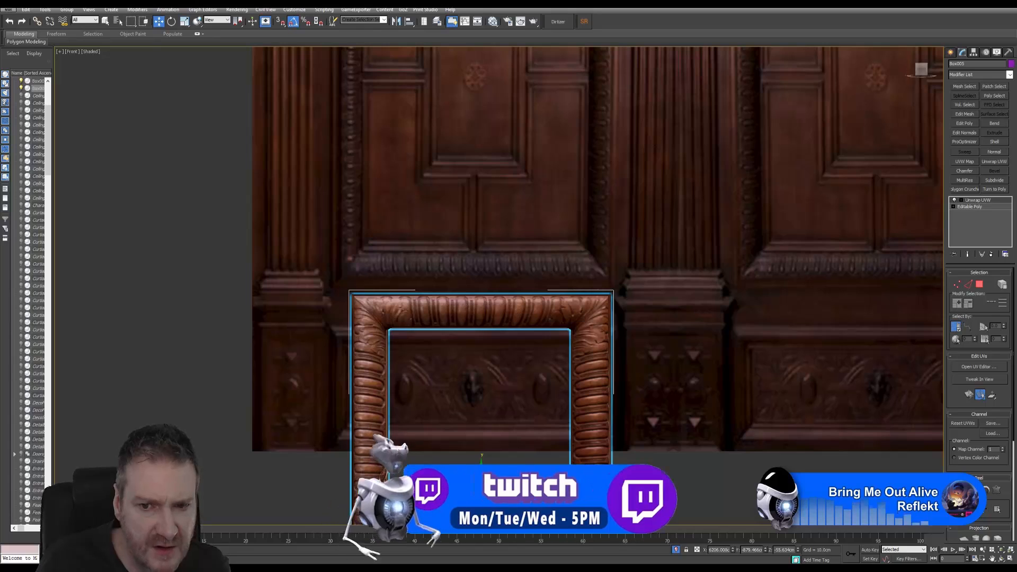
left_click_drag(510, 486, 503, 487)
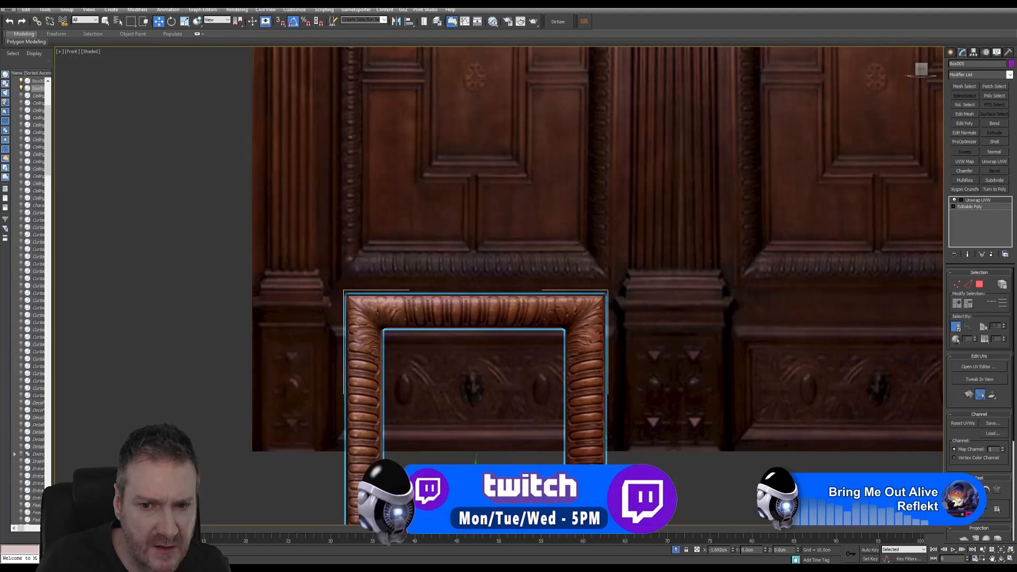
middle_click_drag(505, 444, 470, 384)
scroll(479, 367, "down", 5)
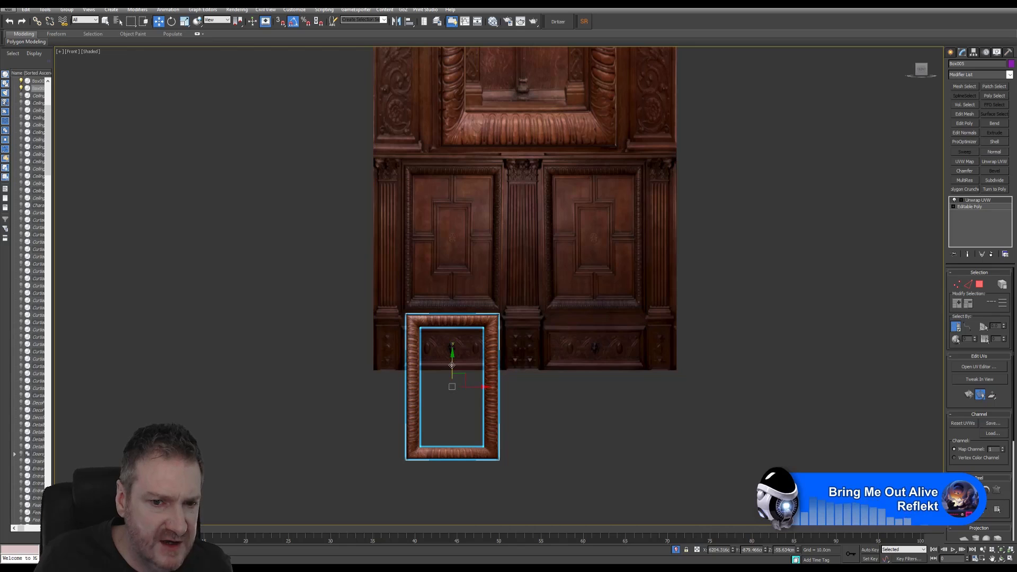
Move the frame copy straight up until it sits over the left lower door panel.
mouse_move(447, 364)
left_mouse_down()
mouse_move(456, 266)
mouse_move(456, 390)
mouse_move(457, 377)
left_mouse_up()
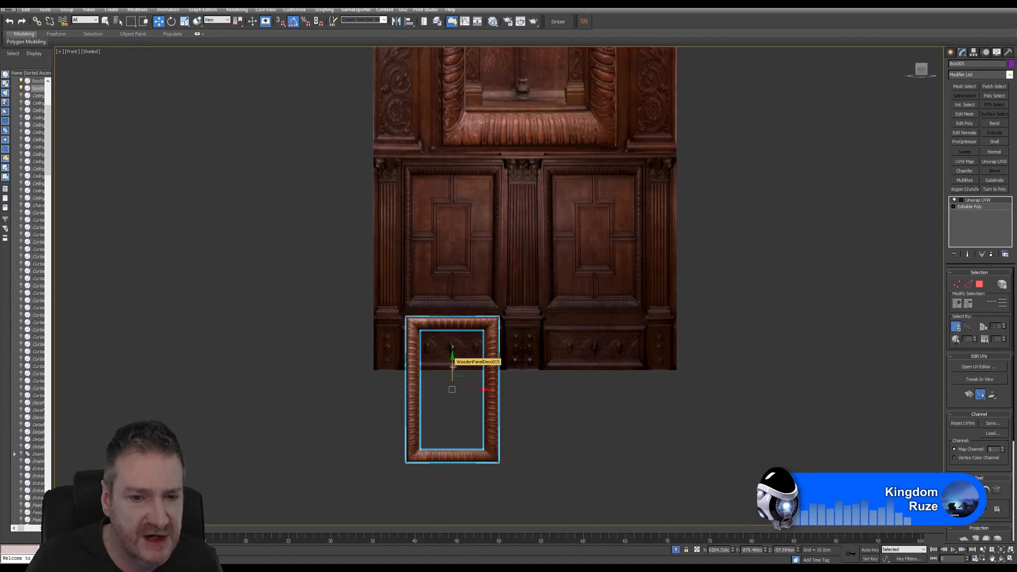
left_click_drag(453, 366, 461, 293)
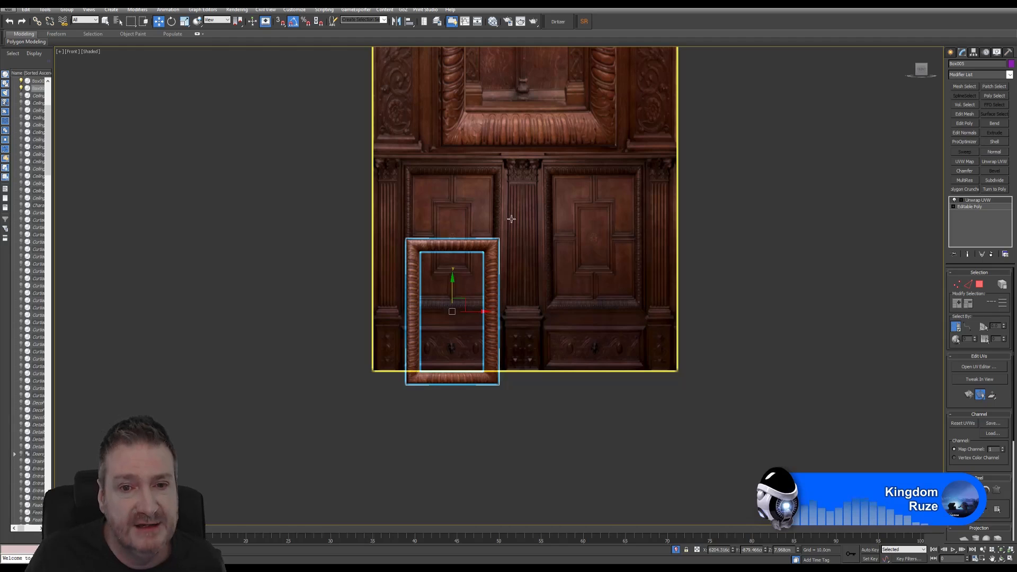
middle_click_drag(537, 206, 564, 210)
scroll(490, 250, "up", 4)
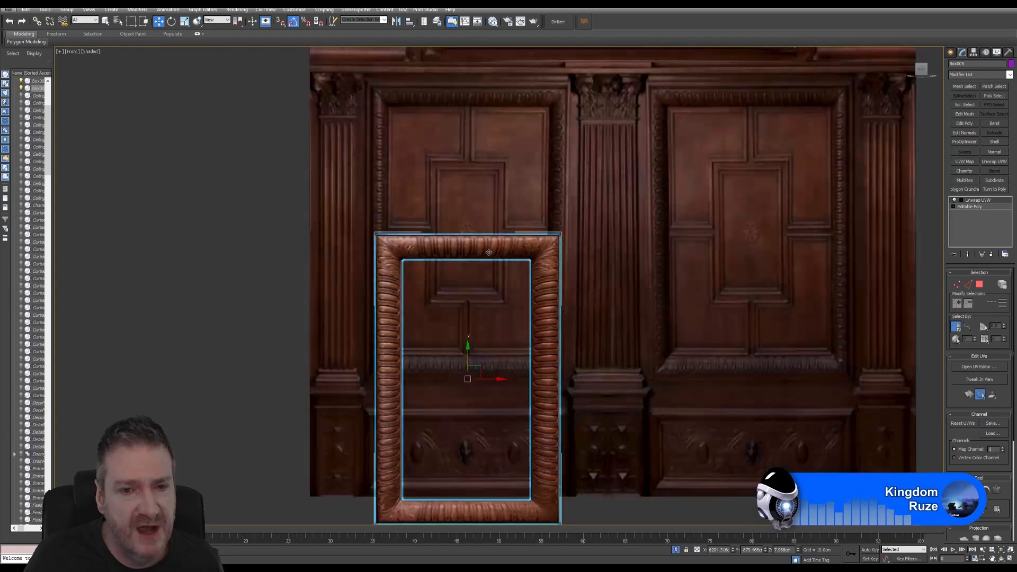
scroll(467, 271, "up", 2)
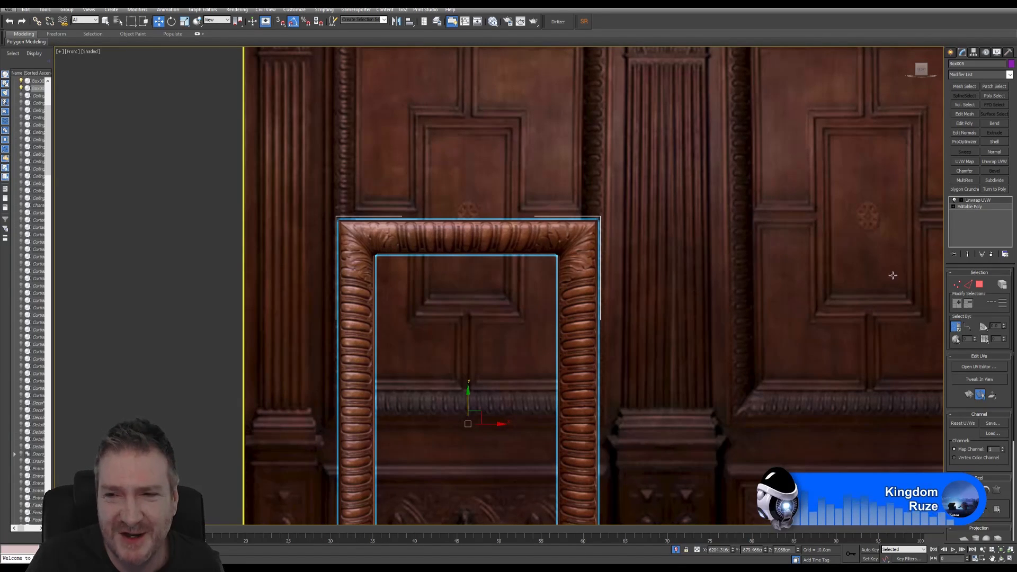
scroll(655, 291, "down", 6)
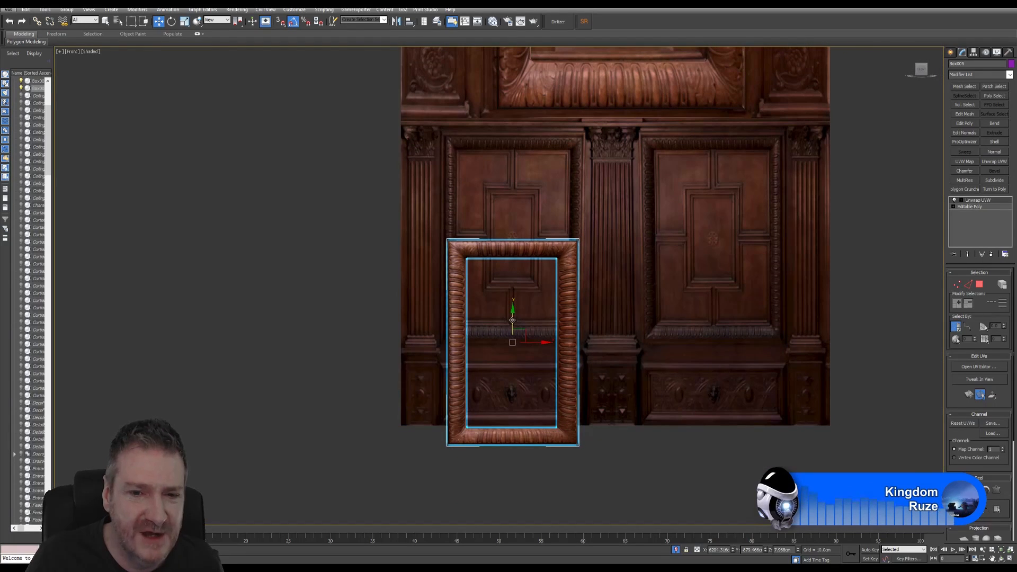
left_click_drag(512, 320, 513, 218)
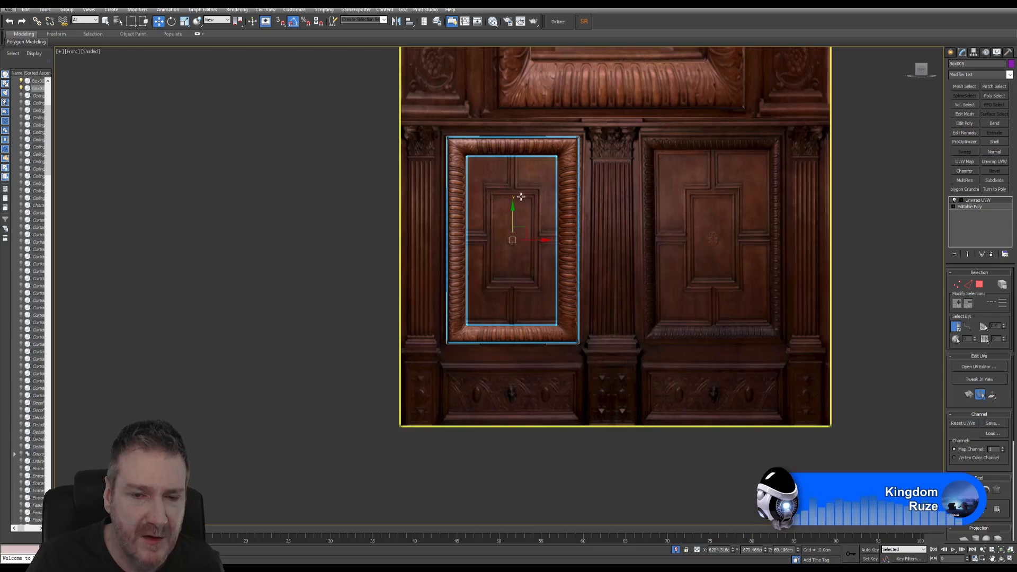
Widen the frame copy slightly and nudge it horizontally so it covers the left lower panel's carved border.
middle_click_drag(521, 196, 533, 245)
scroll(482, 194, "up", 3)
middle_click_drag(562, 213, 527, 194)
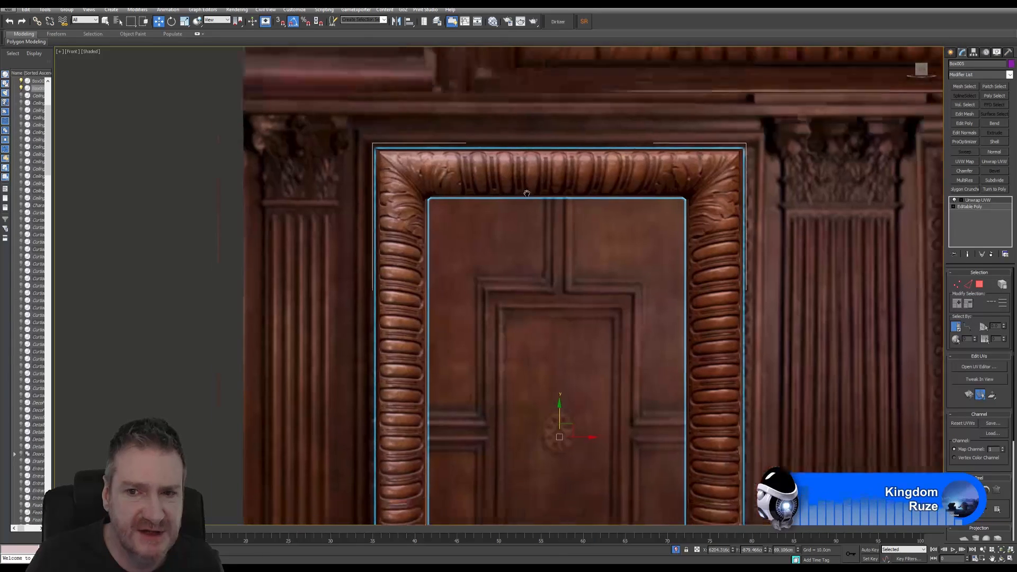
scroll(527, 194, "down", 3)
scroll(552, 325, "down", 2)
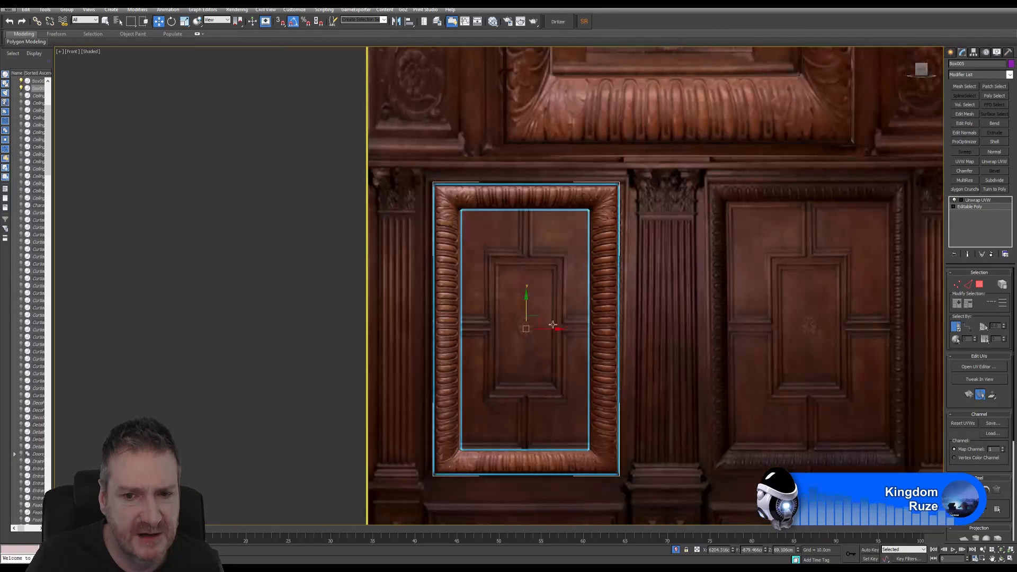
mouse_move(552, 324)
left_mouse_down()
mouse_move(527, 327)
mouse_move(554, 322)
left_mouse_up()
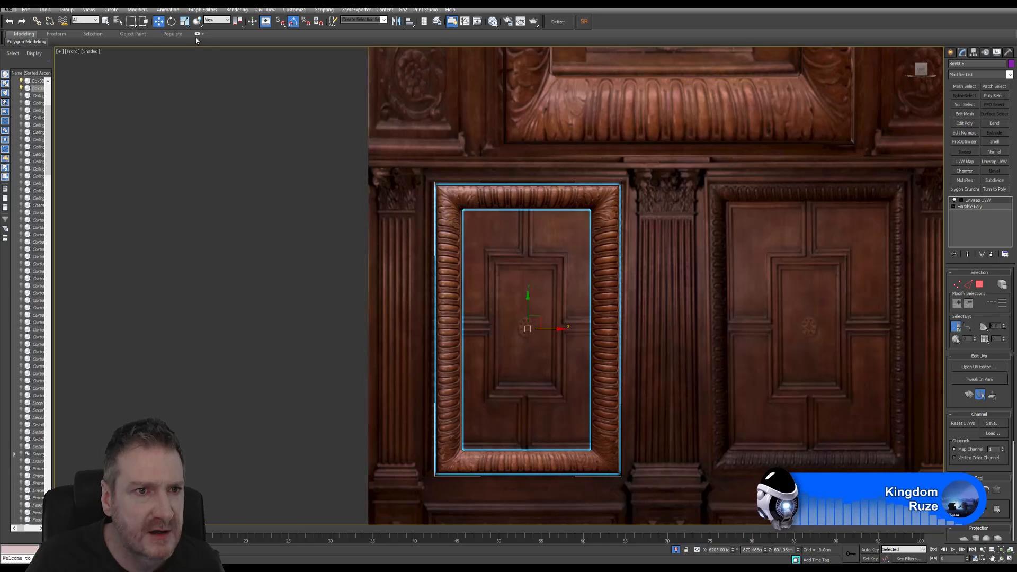
left_click(184, 21)
scroll(560, 348, "up", 2)
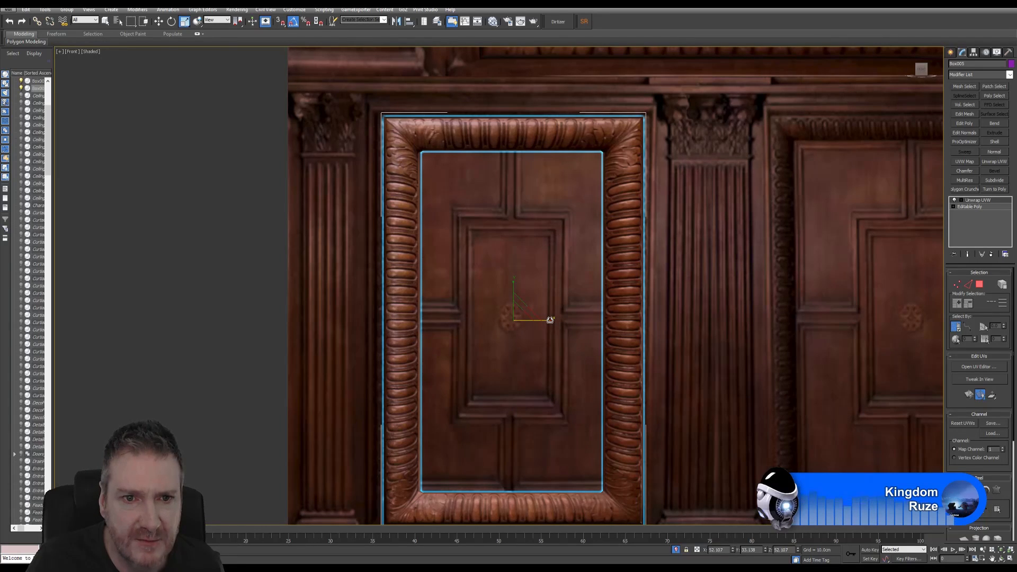
left_click_drag(550, 320, 552, 319)
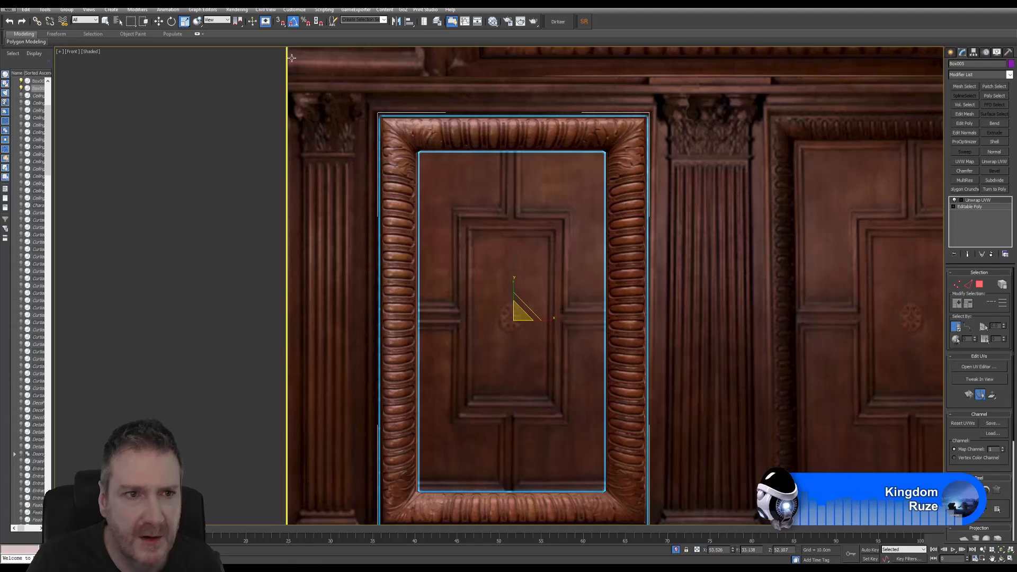
key("w")
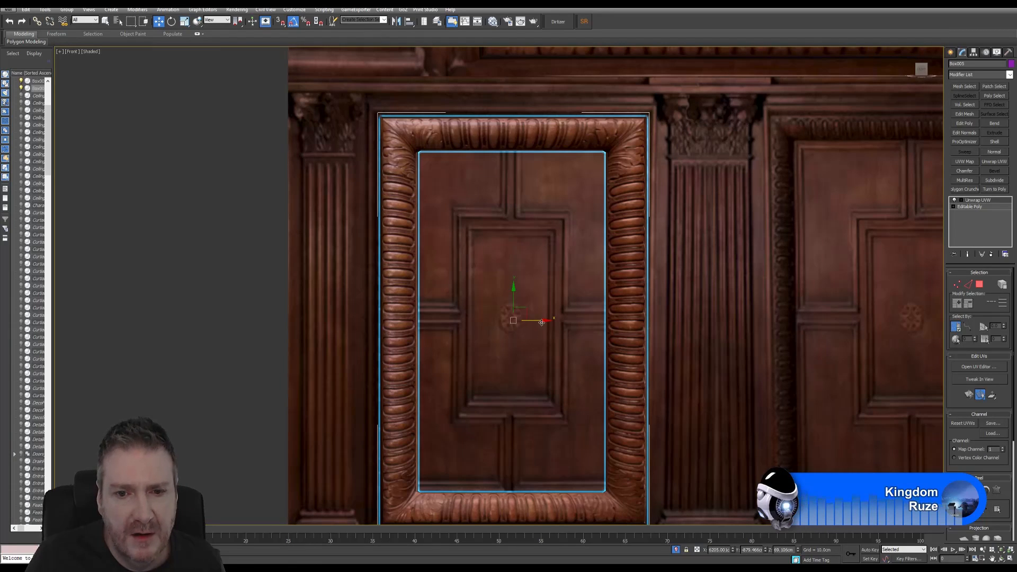
mouse_move(539, 320)
left_mouse_down()
mouse_move(502, 321)
mouse_move(551, 322)
mouse_move(528, 323)
mouse_move(538, 323)
left_mouse_up()
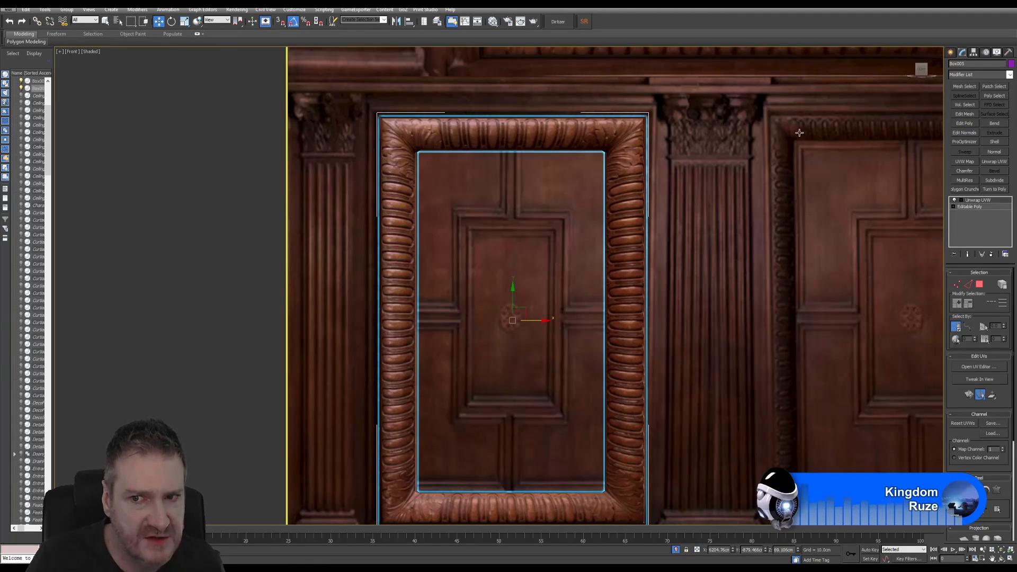
Turn off the frame's Unwrap UVW modifier and switch to vertex editing on the underlying Editable Poly.
middle_click_drag(592, 218, 578, 210)
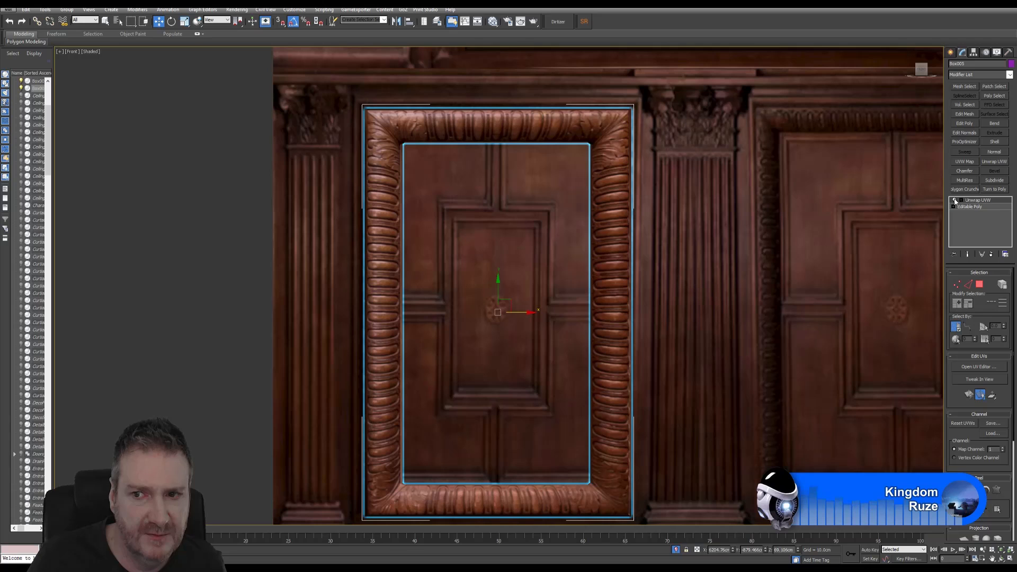
left_click(954, 200)
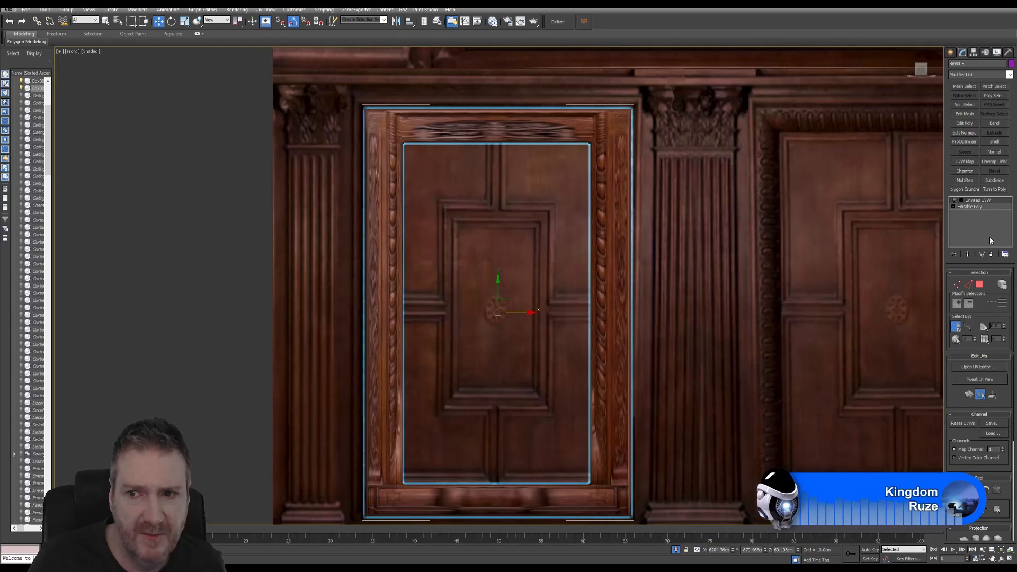
left_click(970, 207)
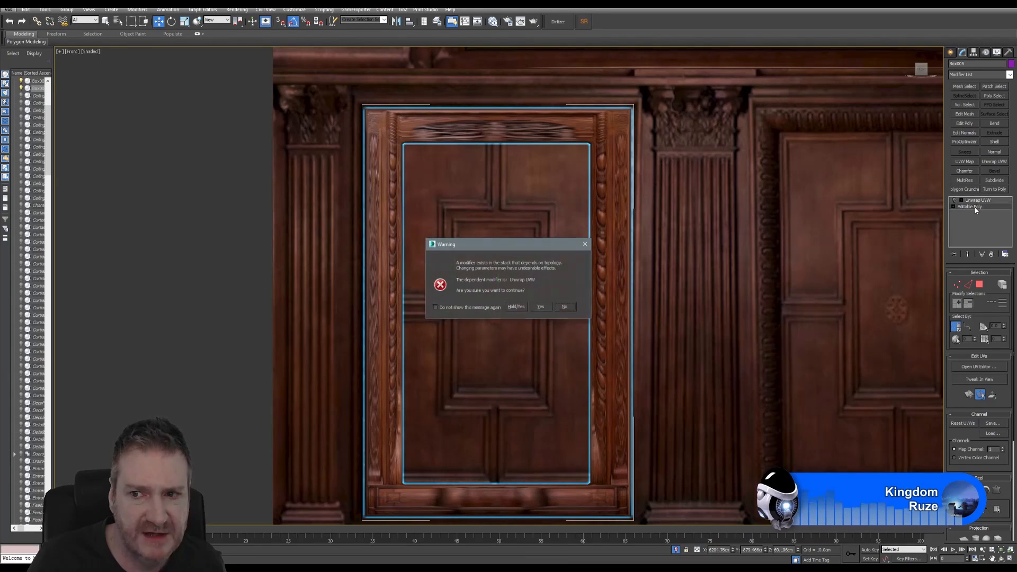
left_click(541, 307)
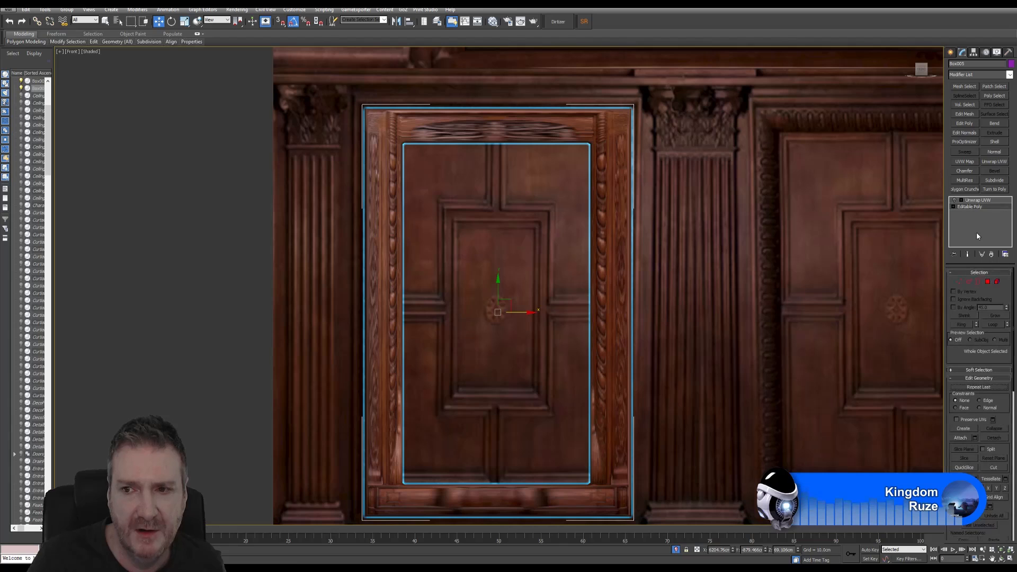
left_click(959, 282)
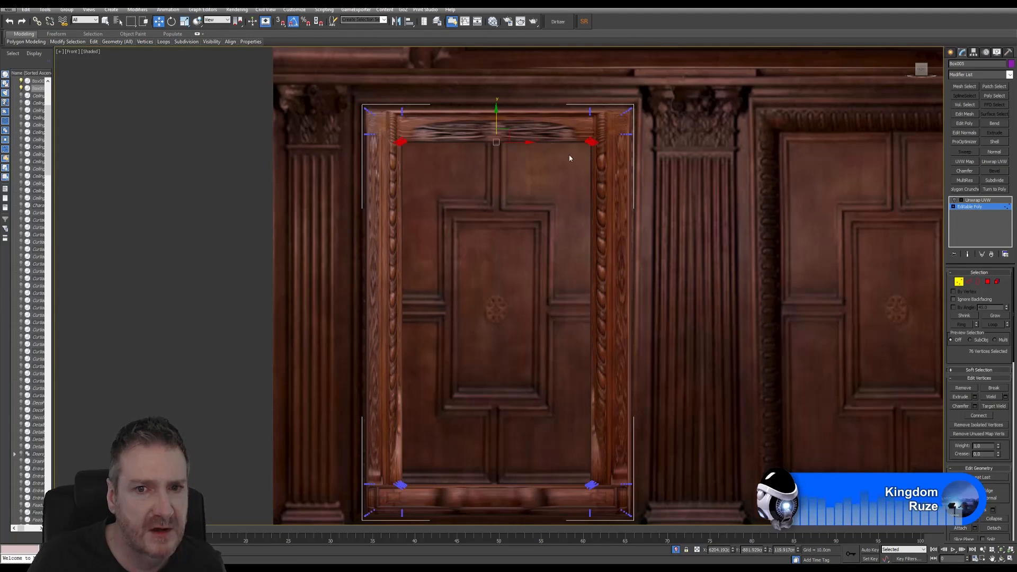
Raise the selected inner top corner vertices to make the frame's top rail narrower.
middle_click_drag(575, 154, 518, 194)
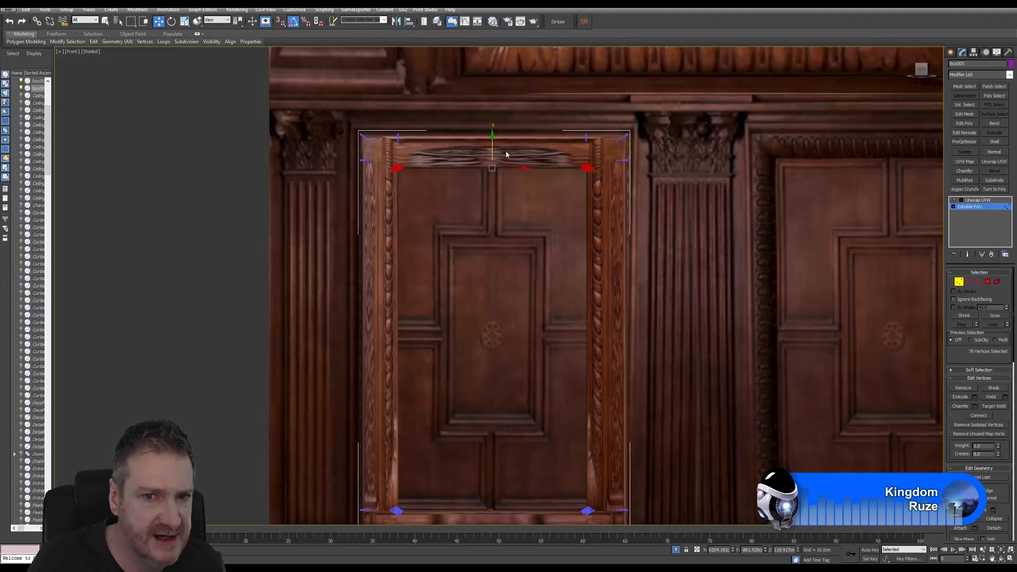
left_click_drag(491, 149, 501, 131)
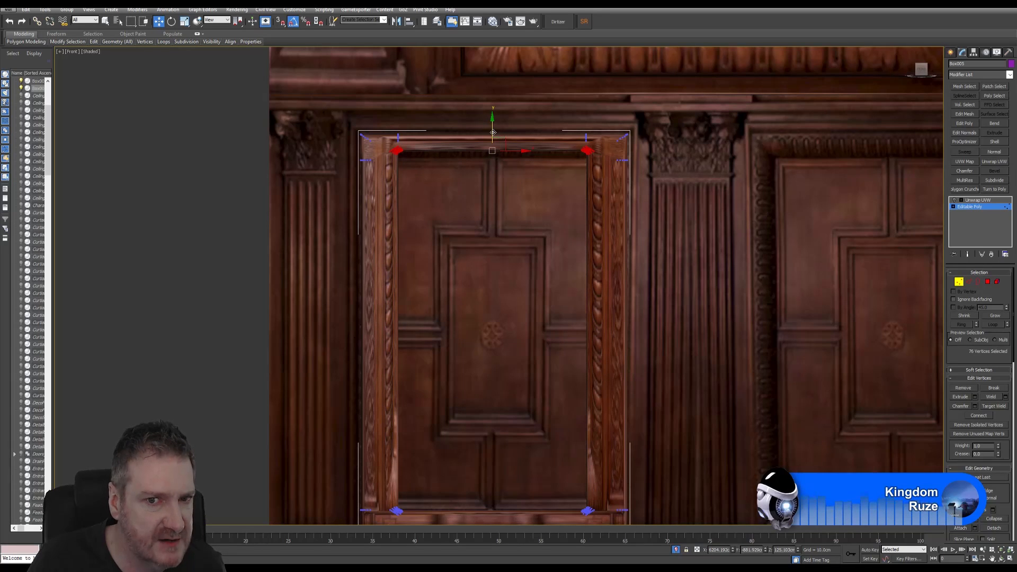
scroll(492, 132, "up", 5)
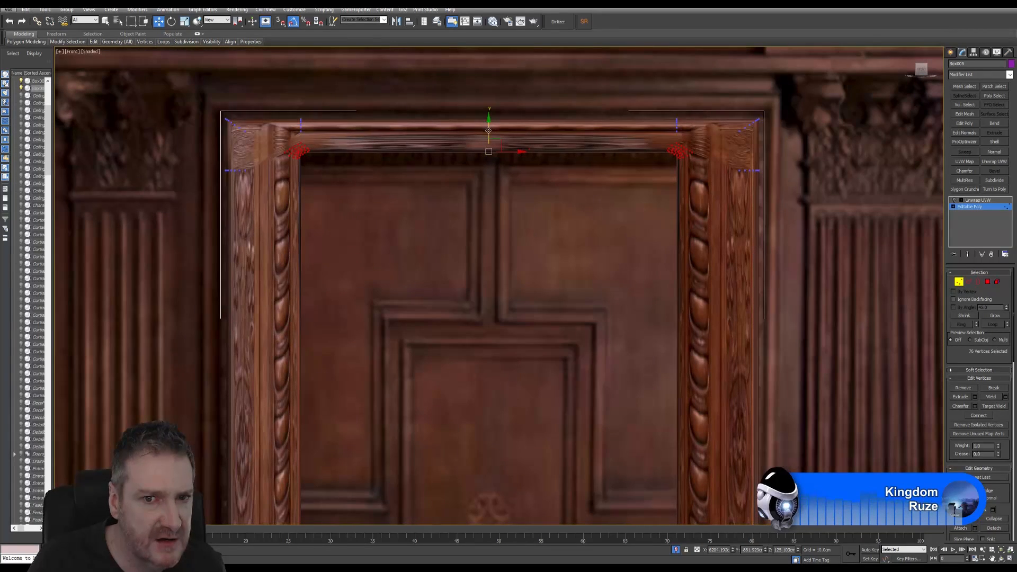
left_click_drag(488, 130, 493, 143)
Select the vertices at the frame's two inner bottom corners and nudge them slightly upward.
middle_click_drag(639, 255, 620, 64)
middle_click_drag(559, 351, 617, 61)
scroll(472, 346, "down", 2)
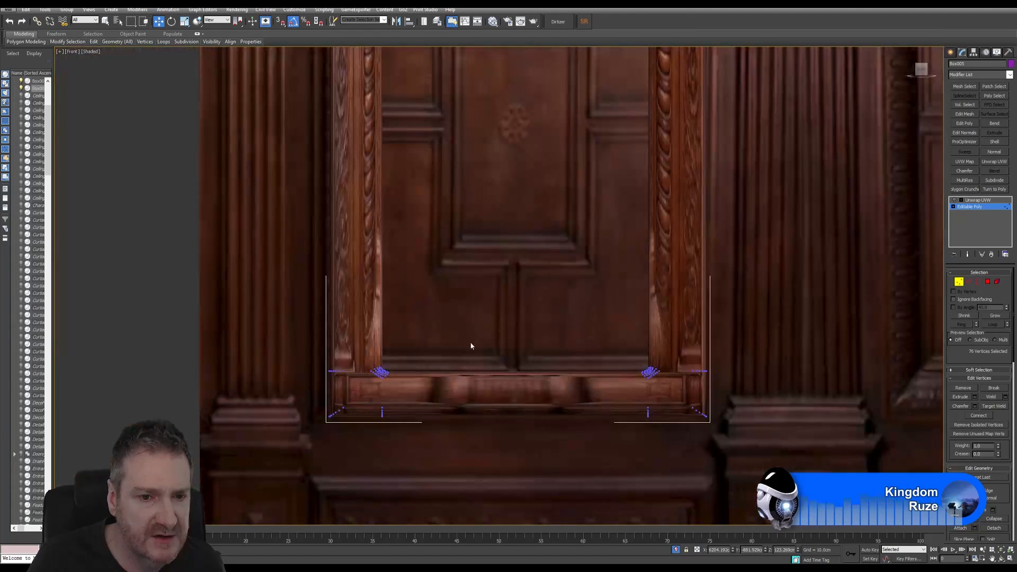
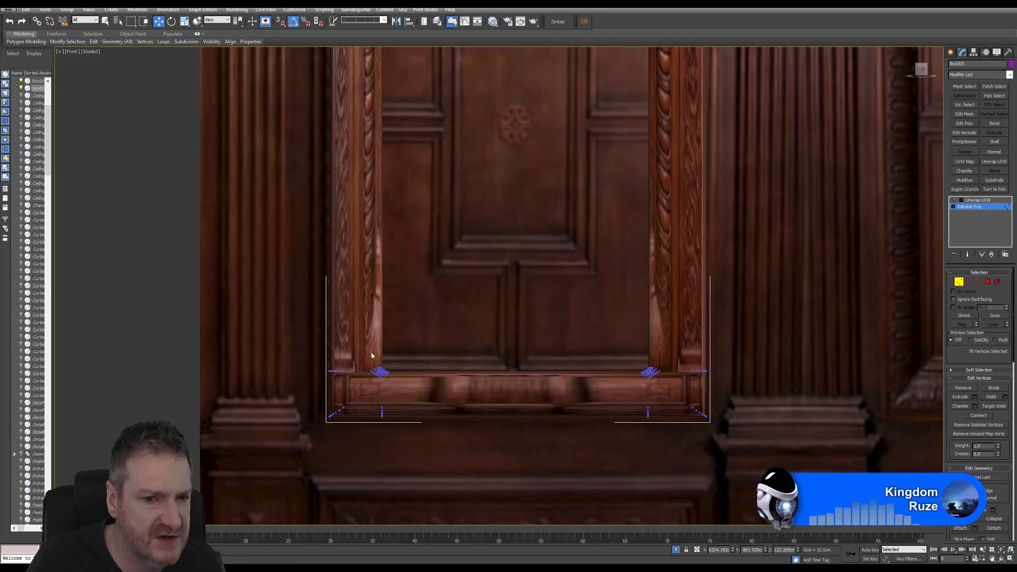
left_click_drag(483, 390, 668, 389)
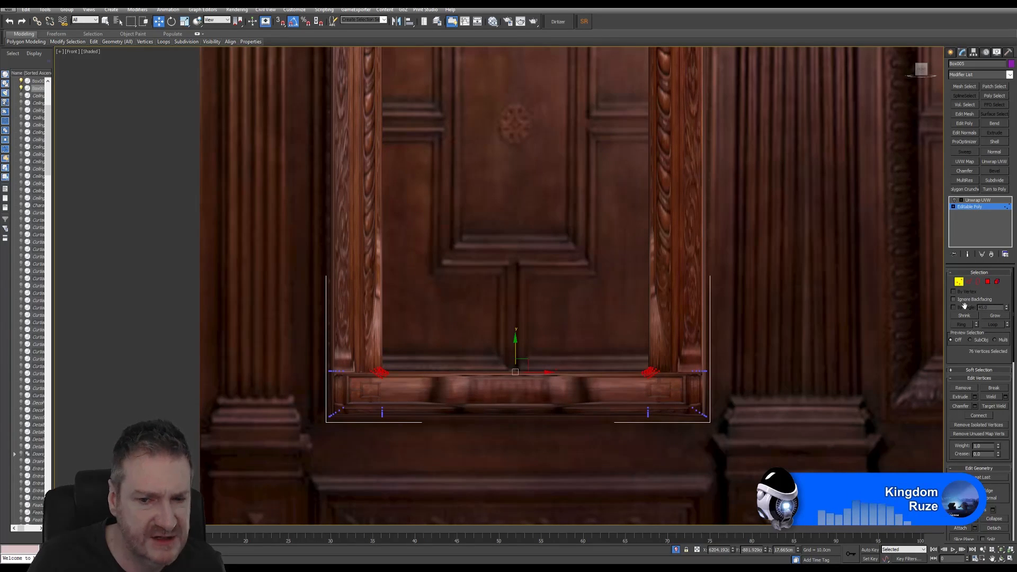
middle_click_drag(516, 349, 515, 312)
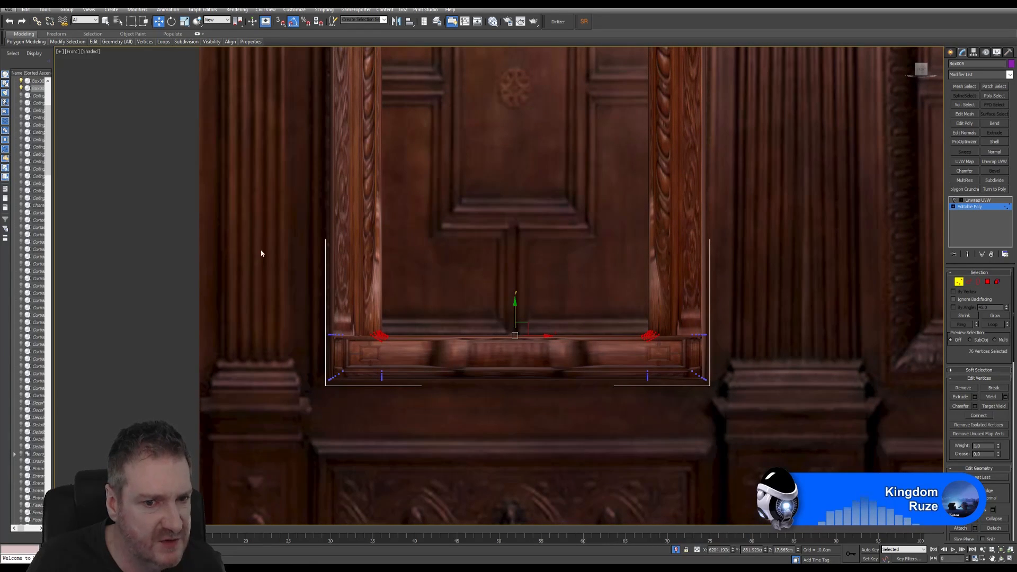
scroll(514, 349, "up", 3)
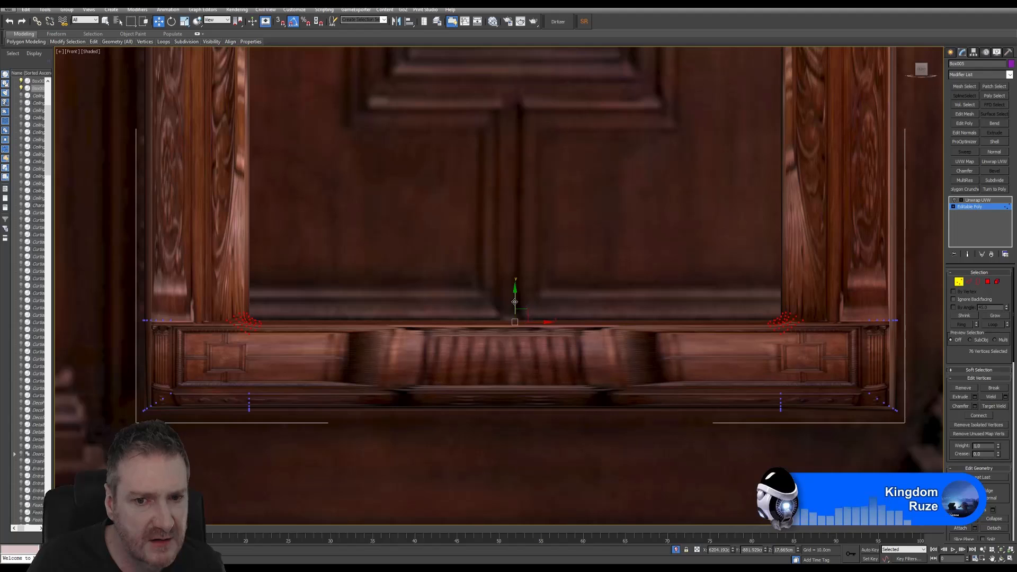
mouse_move(515, 302)
left_mouse_down()
mouse_move(520, 351)
mouse_move(522, 308)
left_mouse_up()
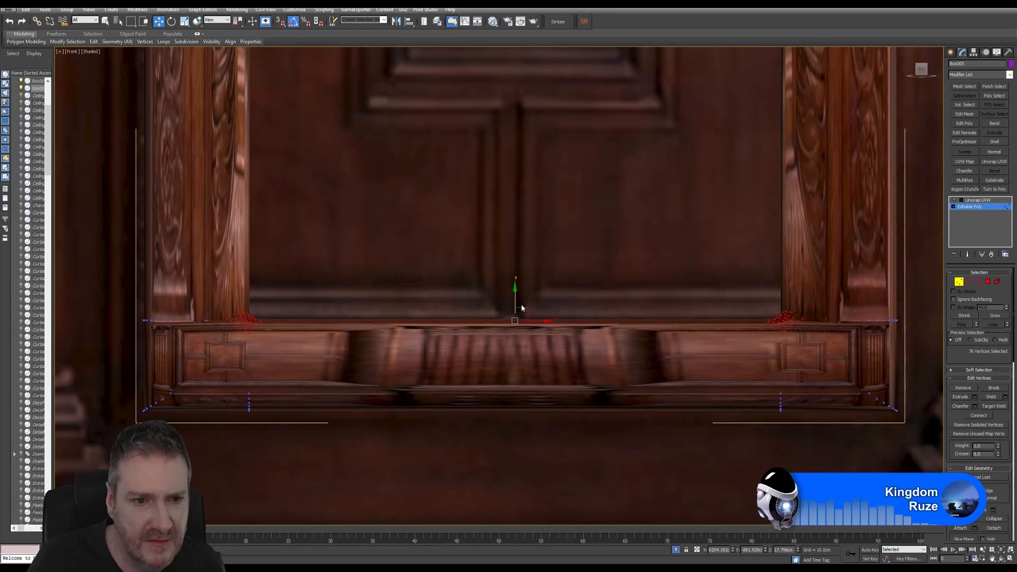
Select the vertices at the frame's upper and lower left inner corners and move them outward to narrow the left side rail.
scroll(521, 307, "down", 10)
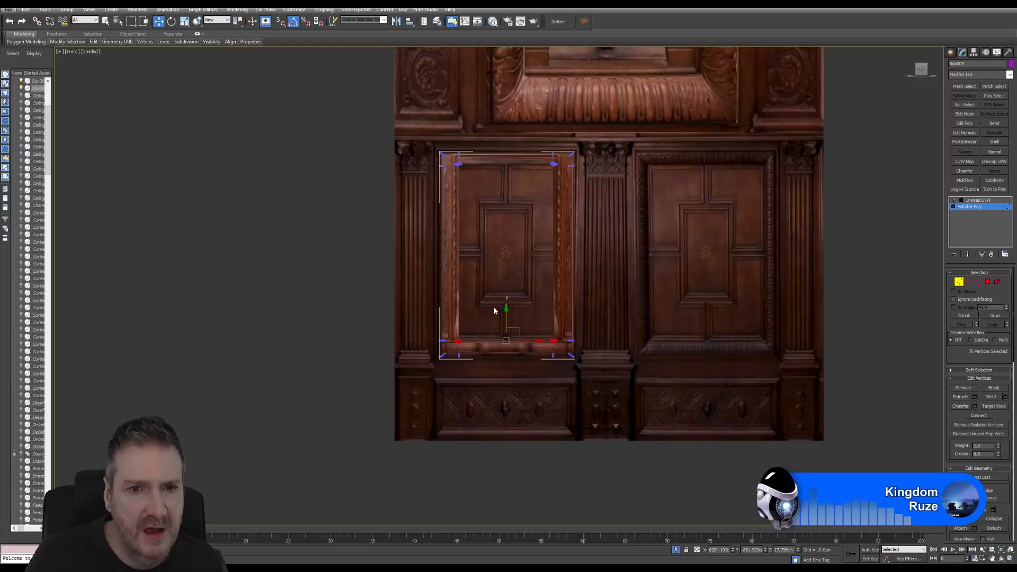
middle_click_drag(495, 236, 503, 251)
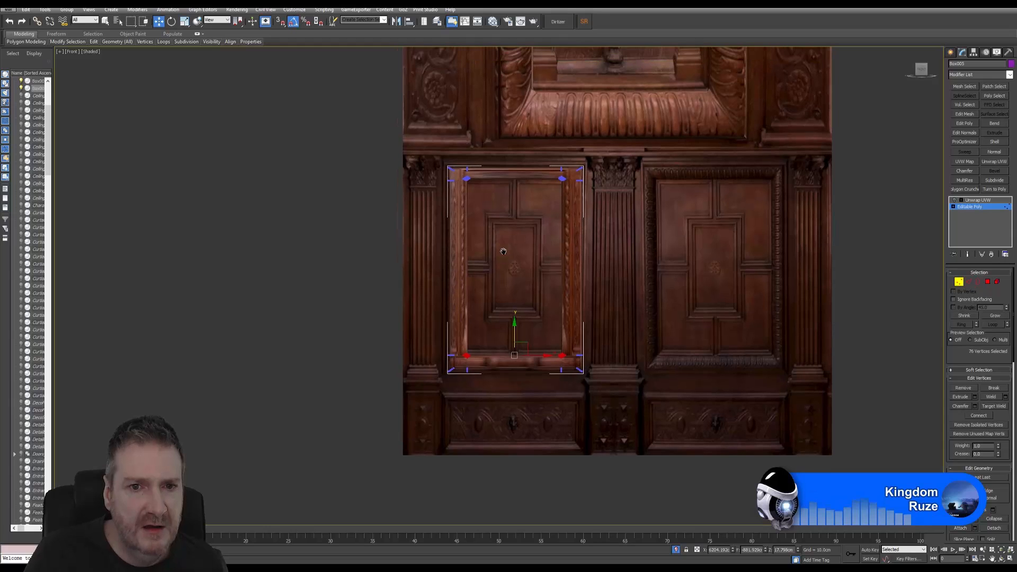
left_click(498, 223)
scroll(478, 179, "up", 8)
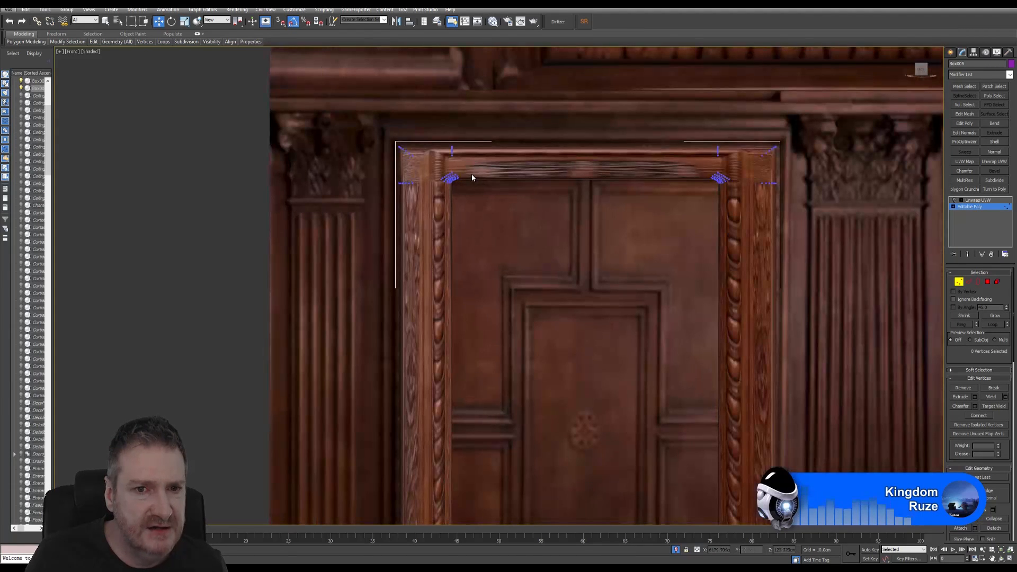
left_click_drag(439, 197, 438, 196)
middle_click_drag(520, 350, 513, 118)
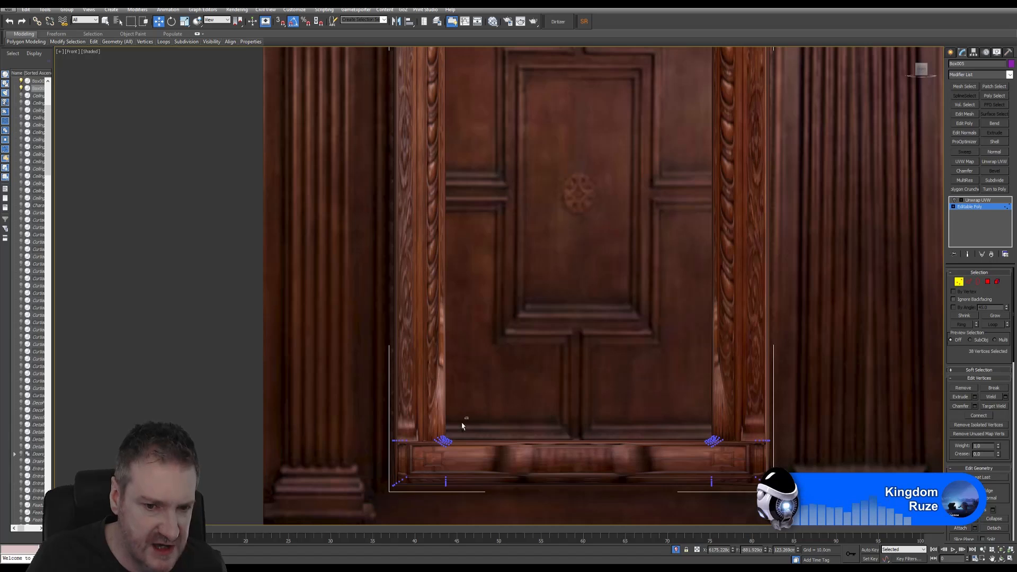
left_click_drag(435, 454, 434, 454, "ctrl")
middle_click_drag(465, 277, 475, 355)
scroll(467, 292, "up", 4)
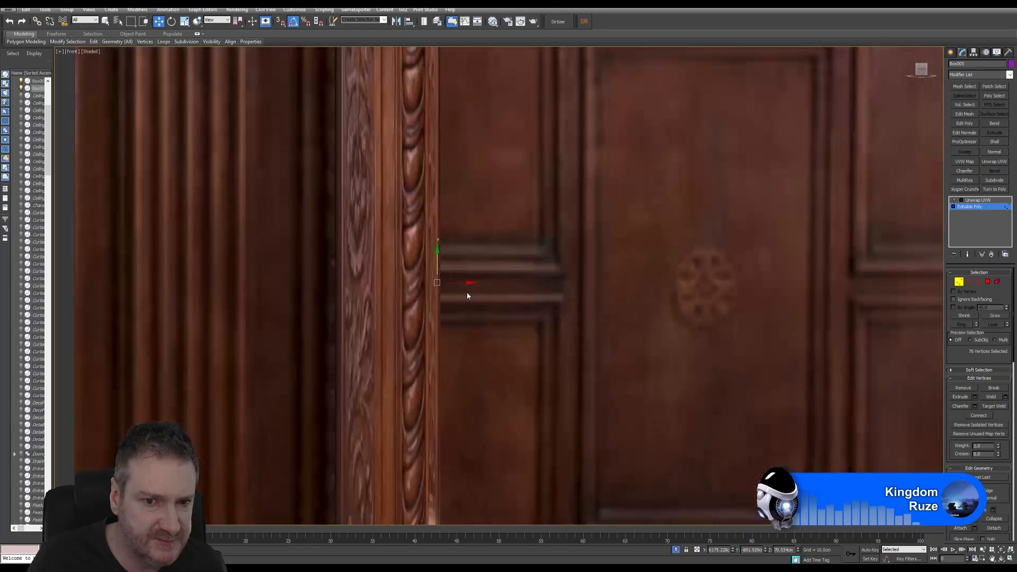
left_click_drag(460, 290, 411, 292)
scroll(492, 375, "down", 5)
scroll(659, 345, "up", 1)
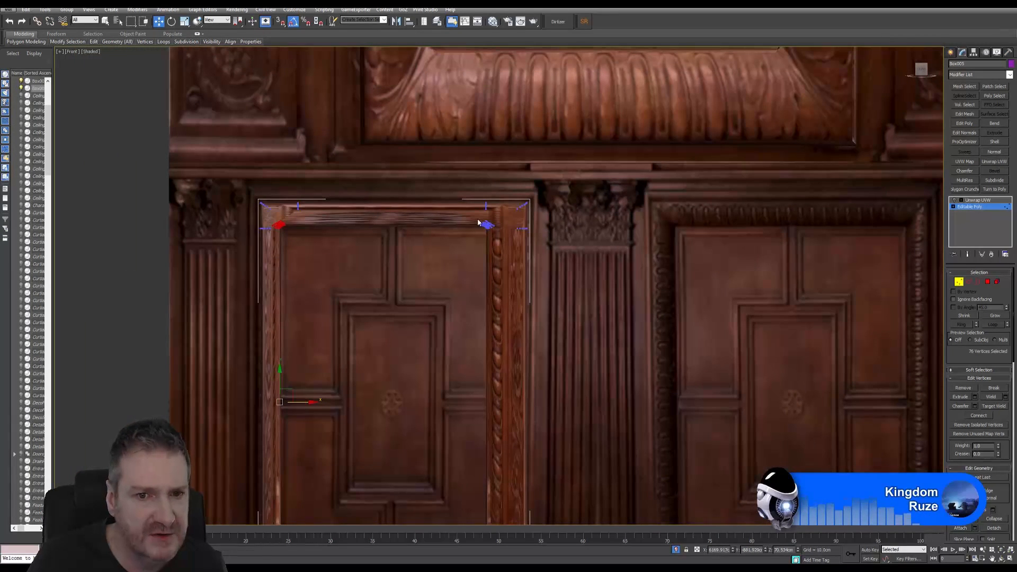
Select the vertices at the frame's upper and lower right inner corners and move them outward to narrow the right side rail.
left_click_drag(476, 216, 498, 248)
middle_click_drag(480, 519, 503, 262)
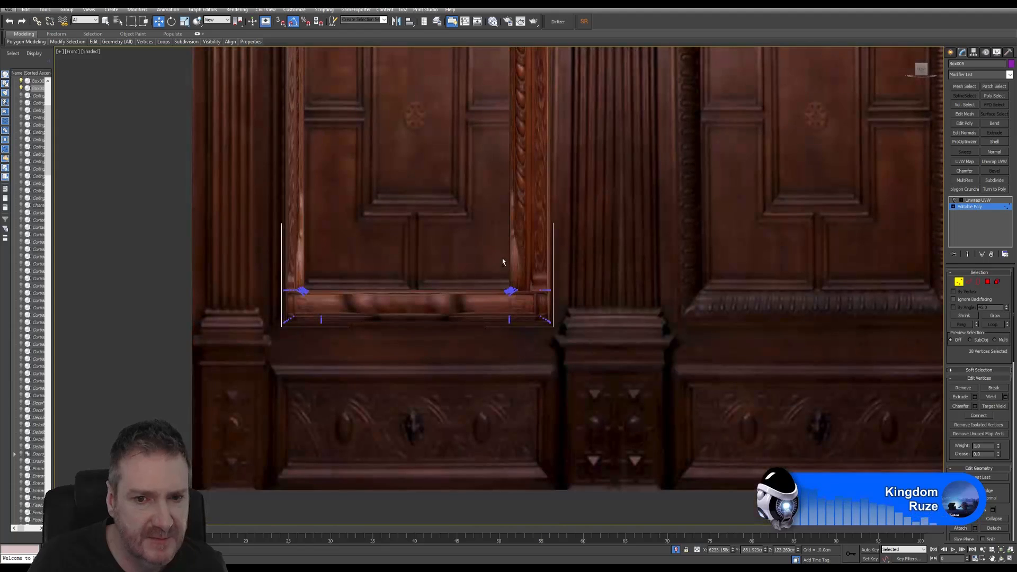
left_click_drag(532, 300, 529, 305, "ctrl")
middle_click_drag(529, 304, 510, 423)
scroll(502, 244, "up", 5)
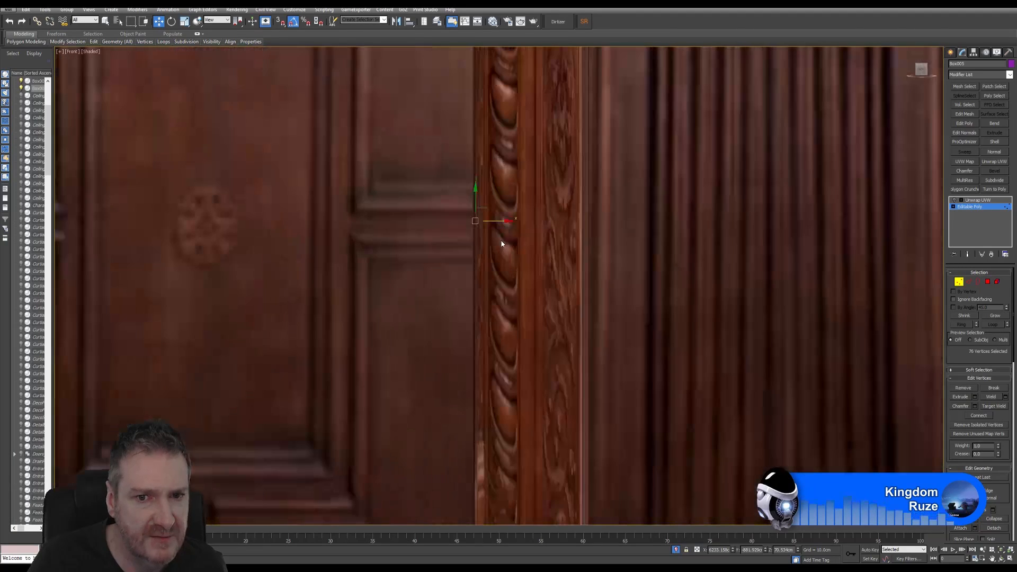
left_click_drag(497, 221, 549, 227)
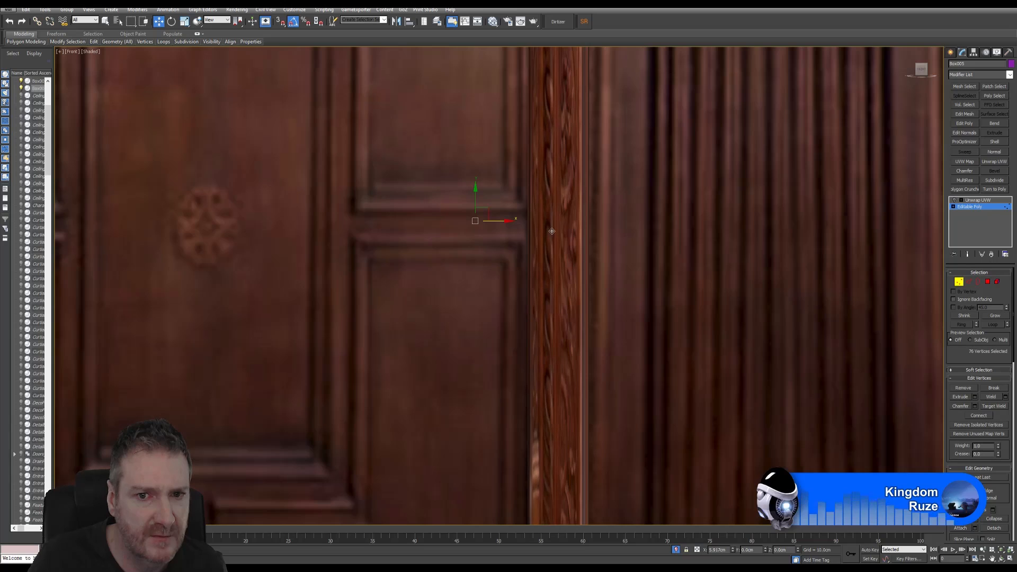
scroll(459, 288, "down", 5)
middle_click_drag(586, 248, 605, 248)
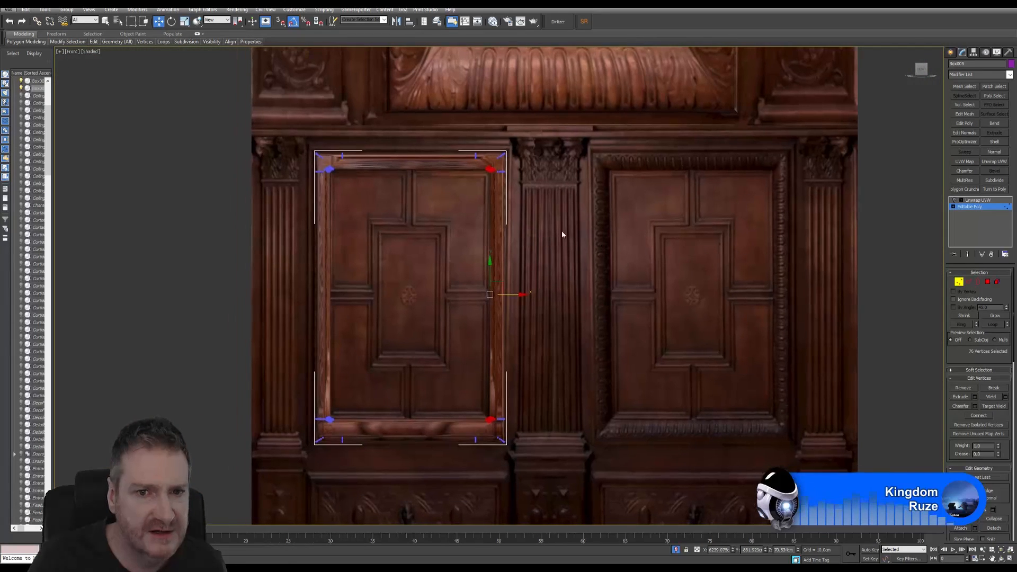
Leave vertex editing and turn the frame's Unwrap UVW modifier back on.
middle_click_drag(526, 420, 588, 255)
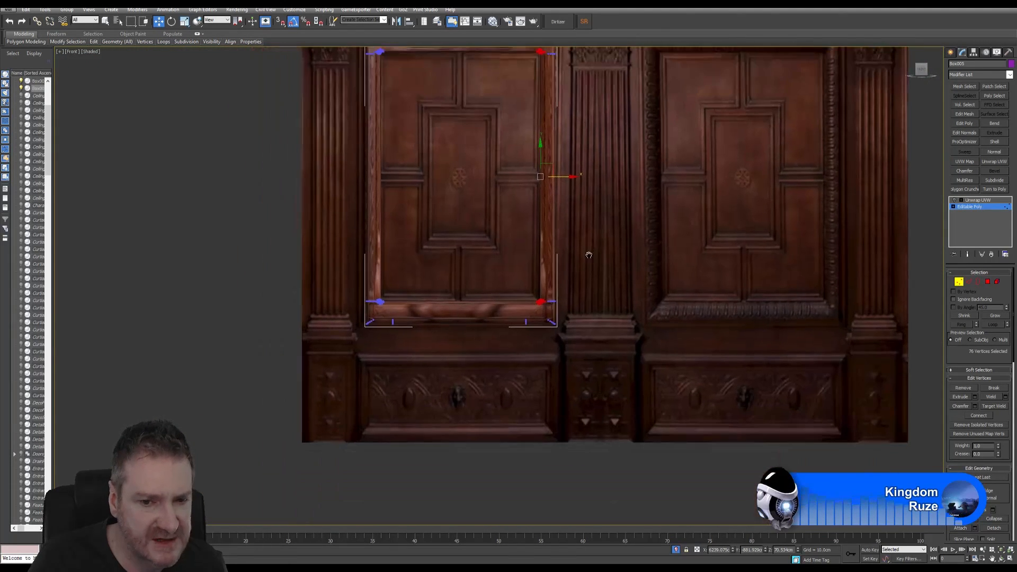
middle_click_drag(727, 258, 663, 285)
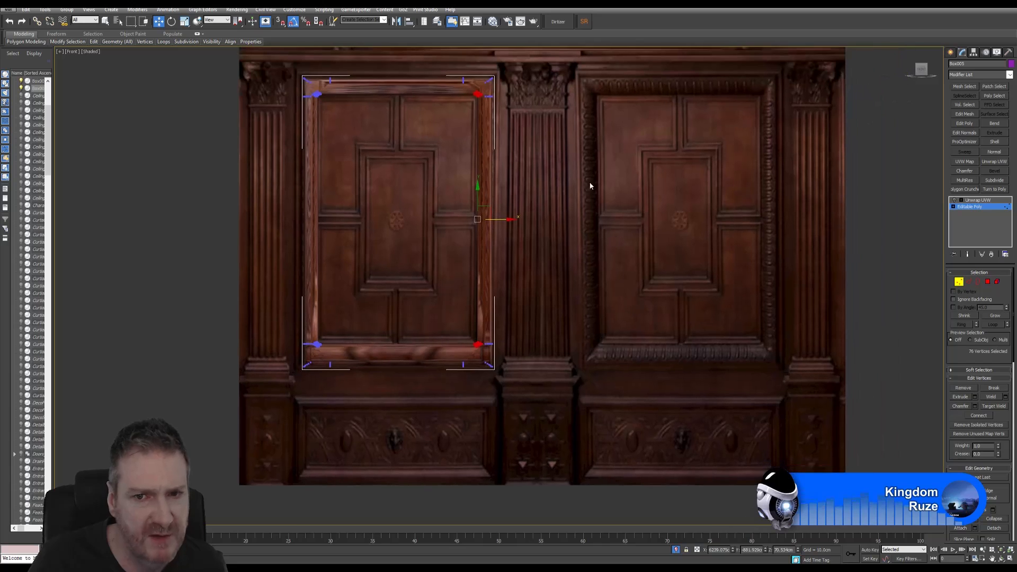
left_click(959, 281)
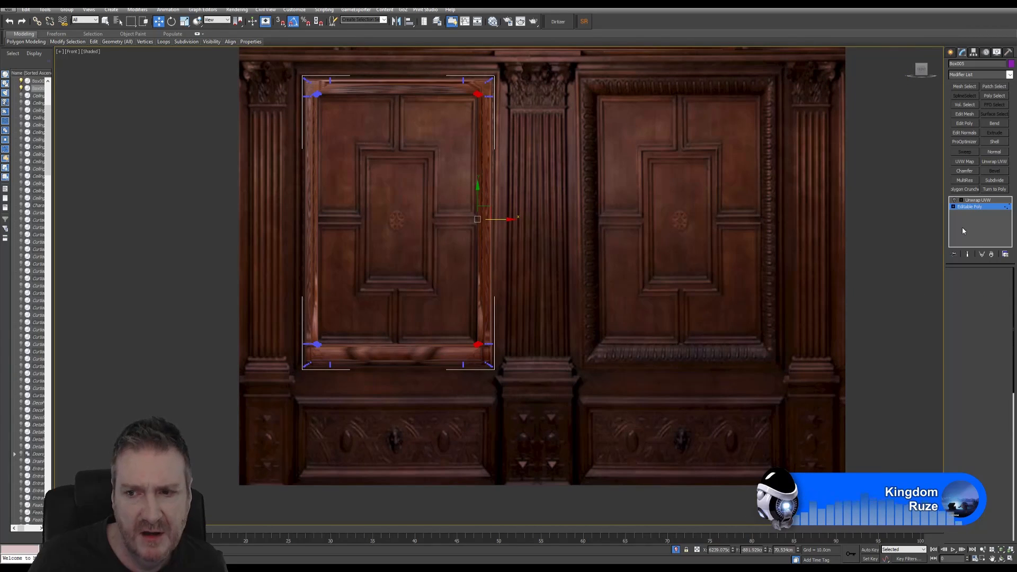
left_click(978, 201)
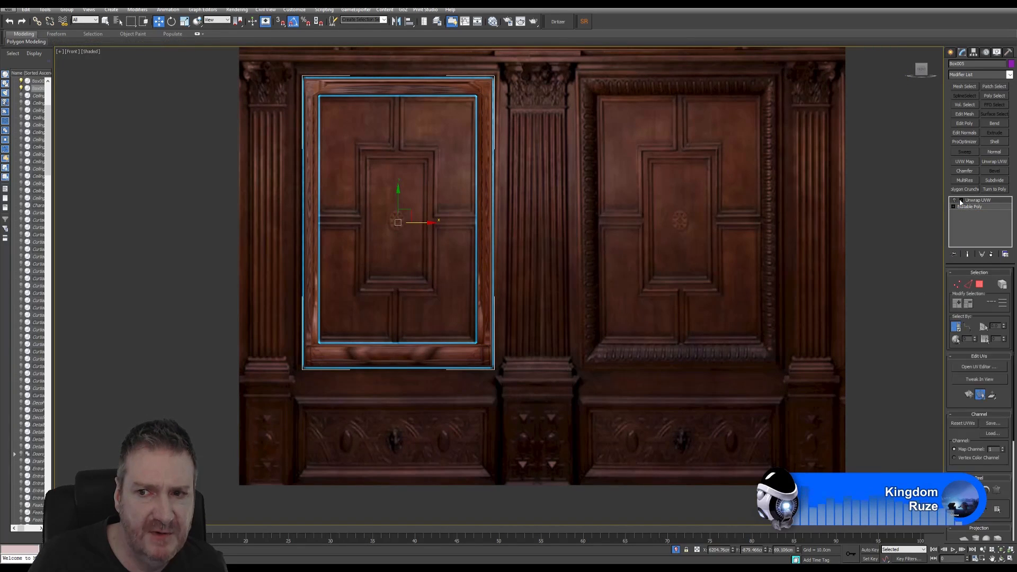
left_click(954, 200)
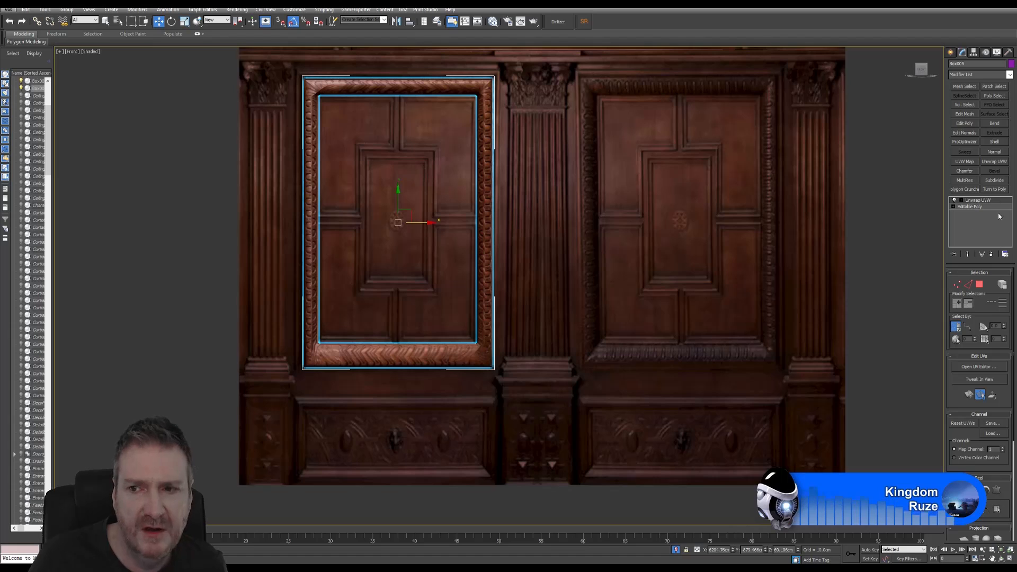
Open the UV editor for the frame and enlarge its window beside the left lower panel.
left_click(981, 367)
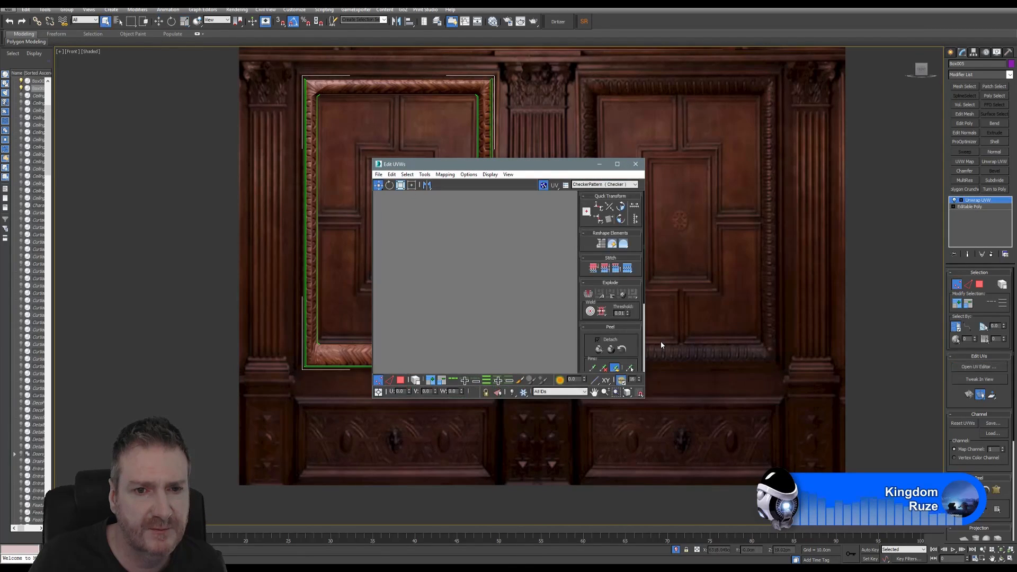
left_click_drag(561, 164, 688, 77)
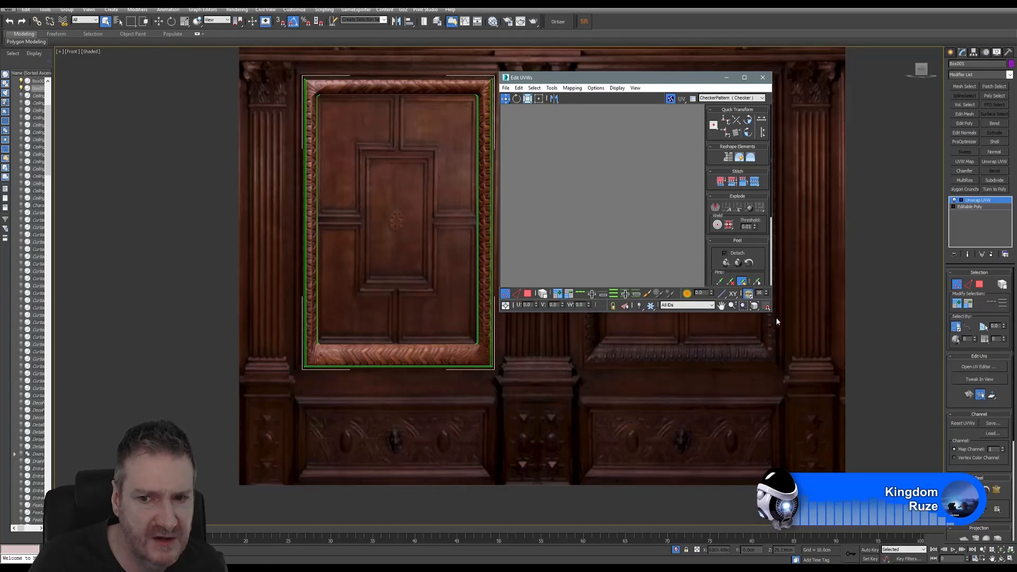
left_click_drag(772, 313, 999, 546)
scroll(715, 318, "down", 6)
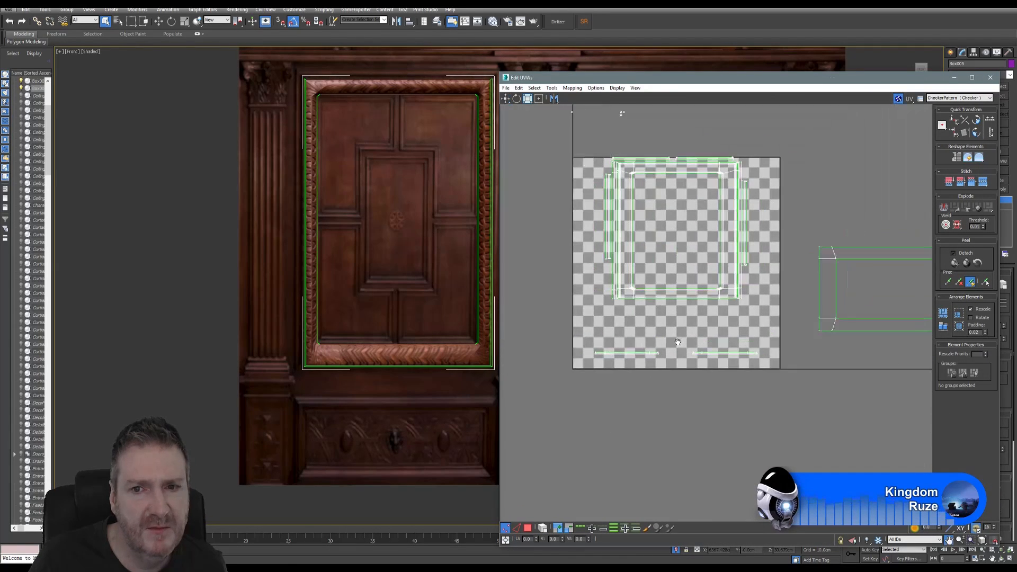
Show the wood panel texture Map #123 as the UV editor's background instead of the checker pattern.
left_click(959, 97)
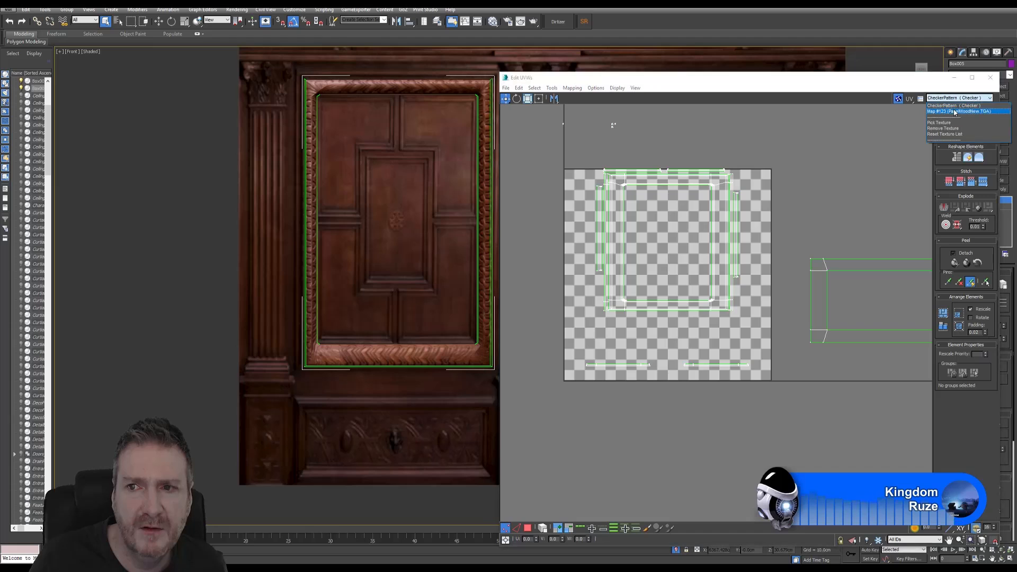
left_click(954, 113)
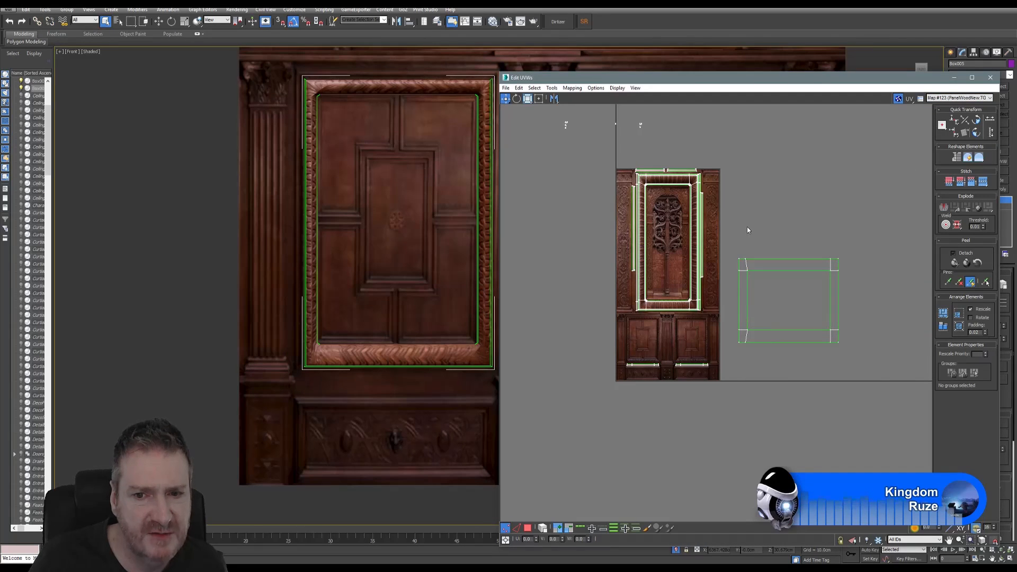
middle_click_drag(747, 230, 763, 225)
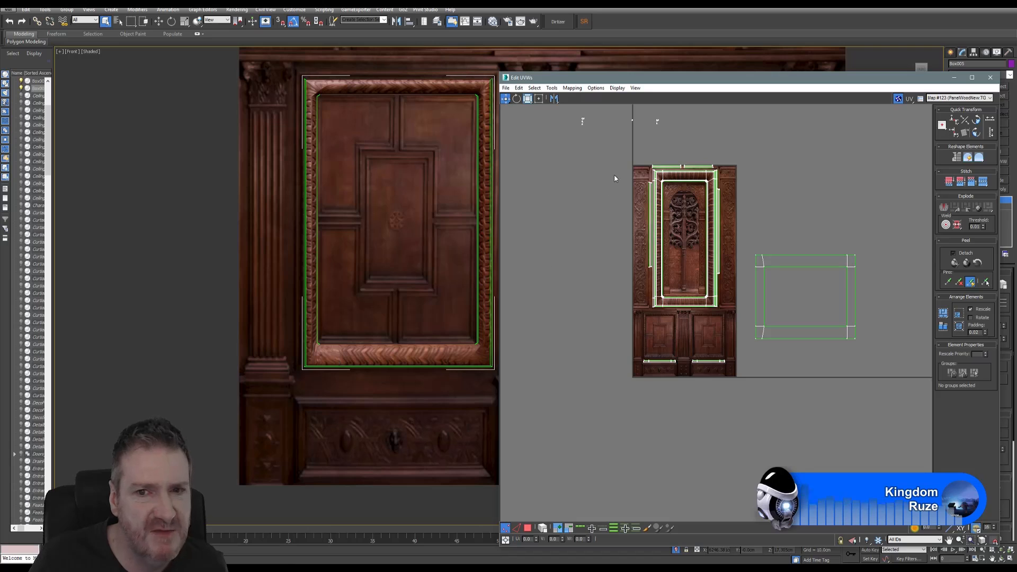
middle_click_drag(615, 178, 599, 174)
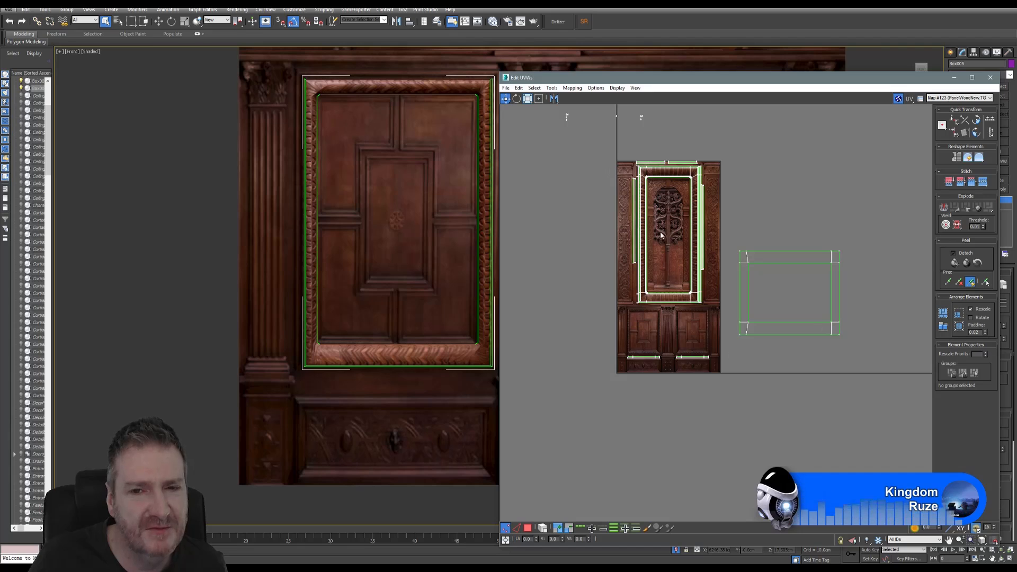
Switch to polygon selection in the UV editor and select the complete UV shell of the frame's front faces.
left_click(517, 528)
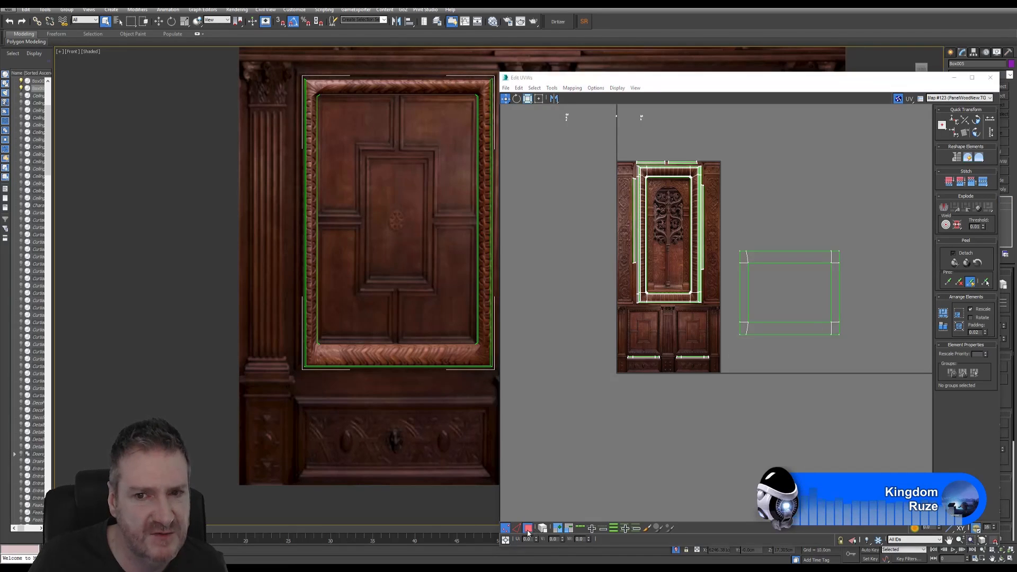
left_click(657, 172)
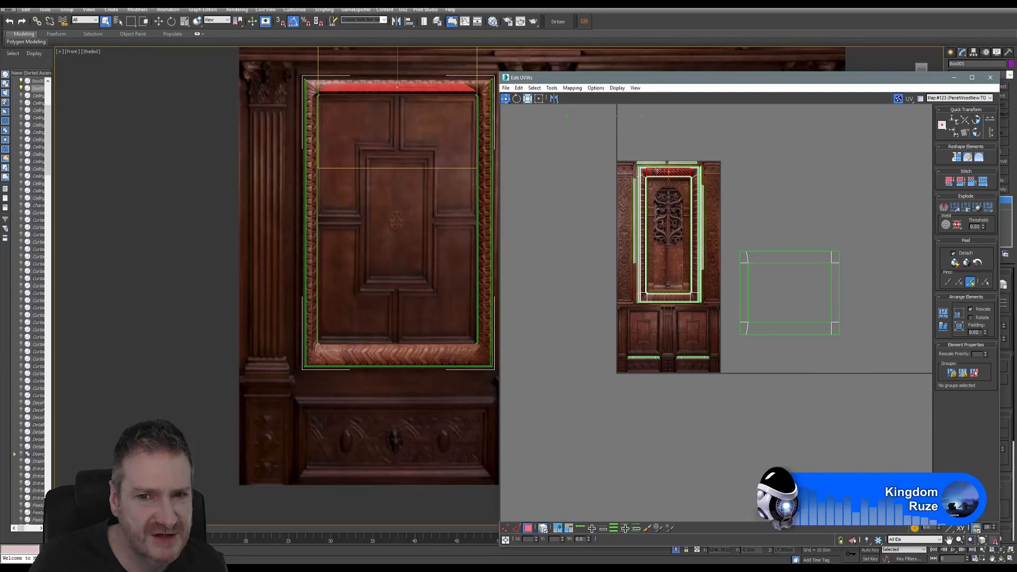
left_click(656, 295)
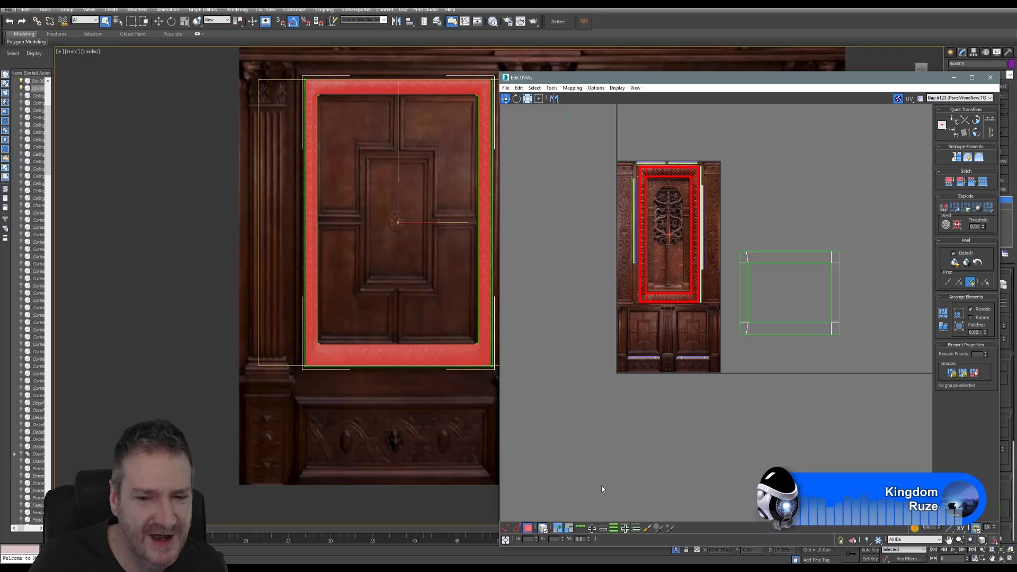
scroll(653, 364, "up", 3)
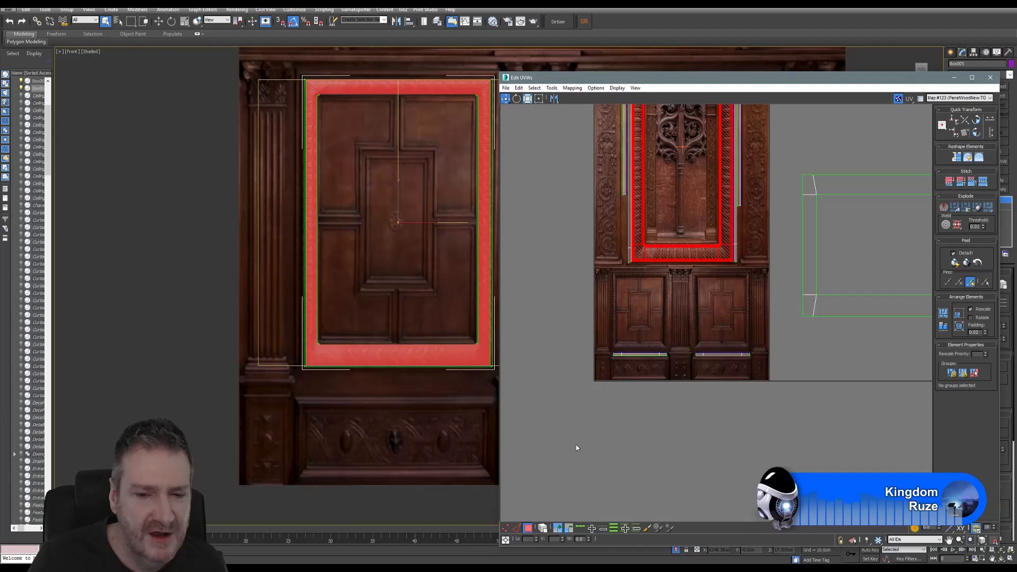
left_click(675, 298)
left_click(671, 254)
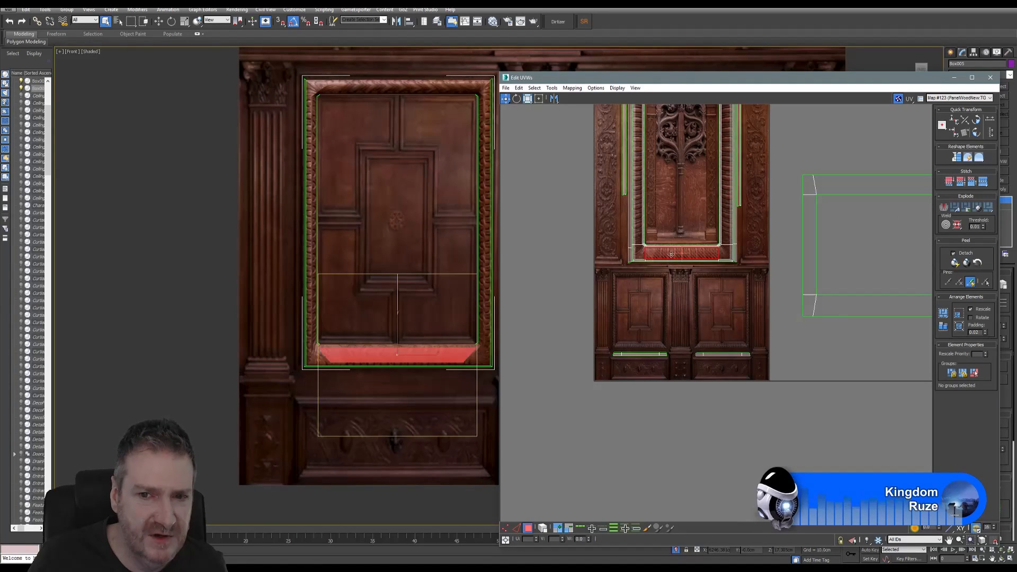
left_click(639, 252)
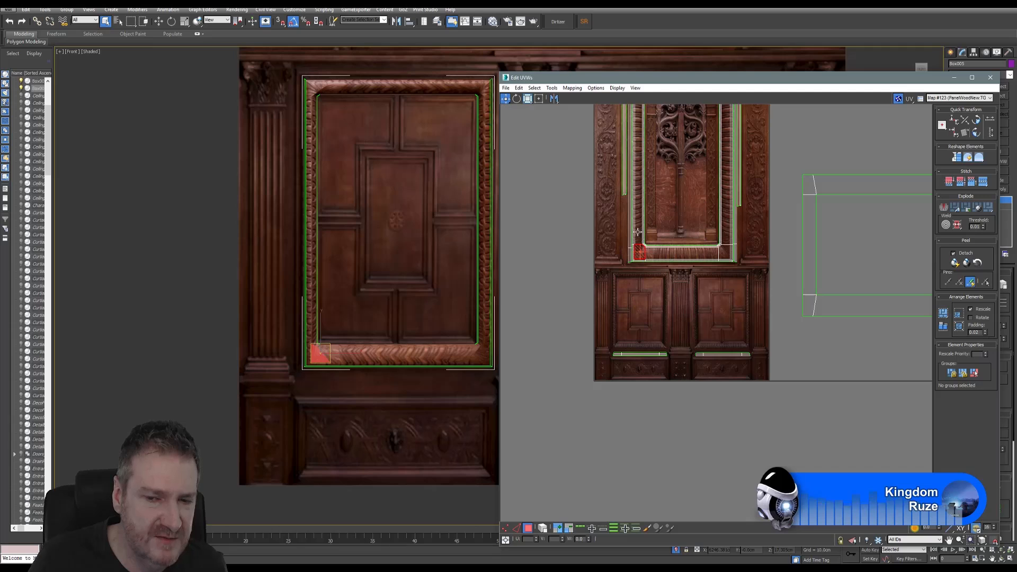
left_click(638, 231)
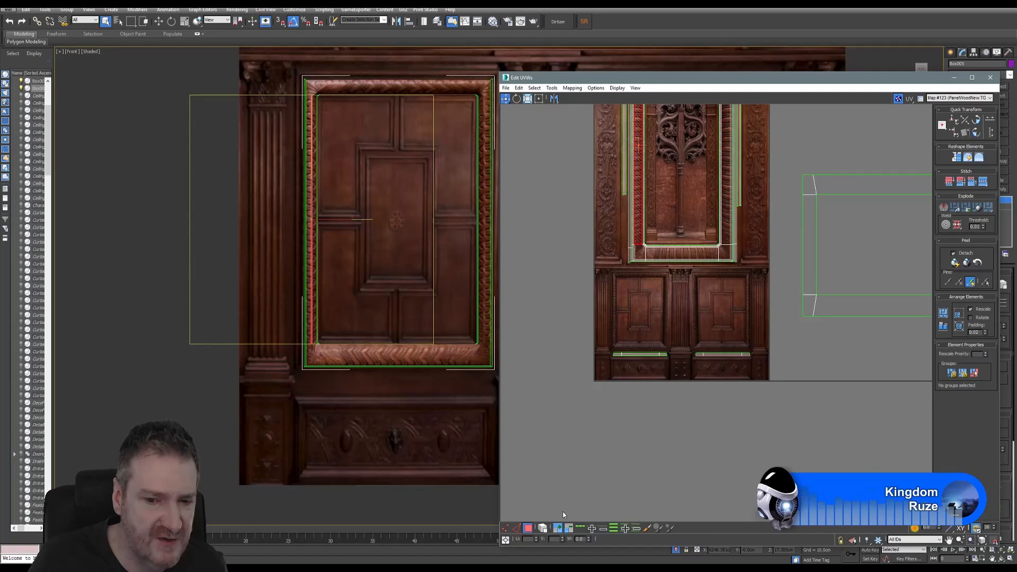
left_click(663, 254)
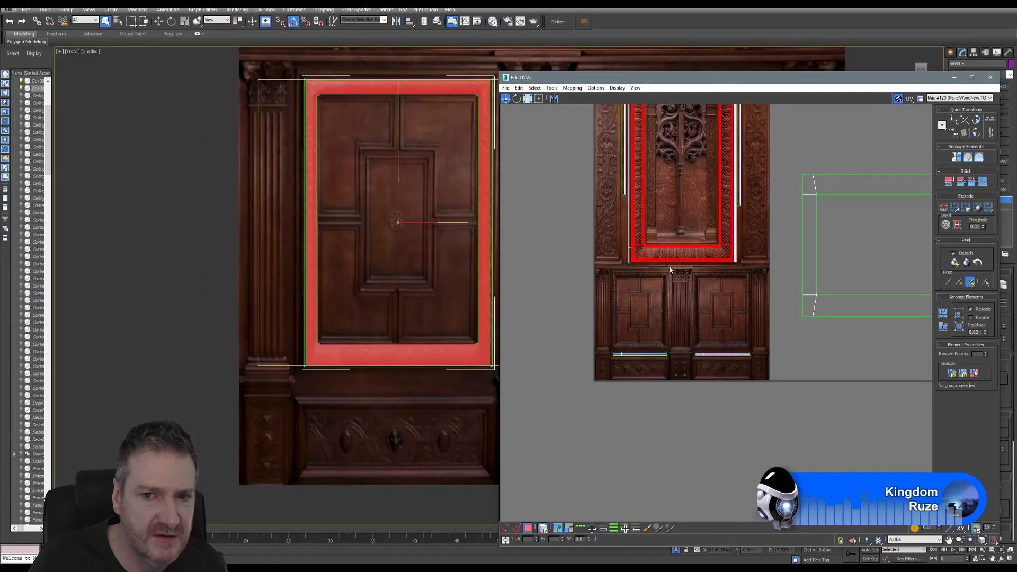
Move the frame's front UV shell off the texture into the empty area to its left and deselect it.
scroll(694, 327, "down", 5)
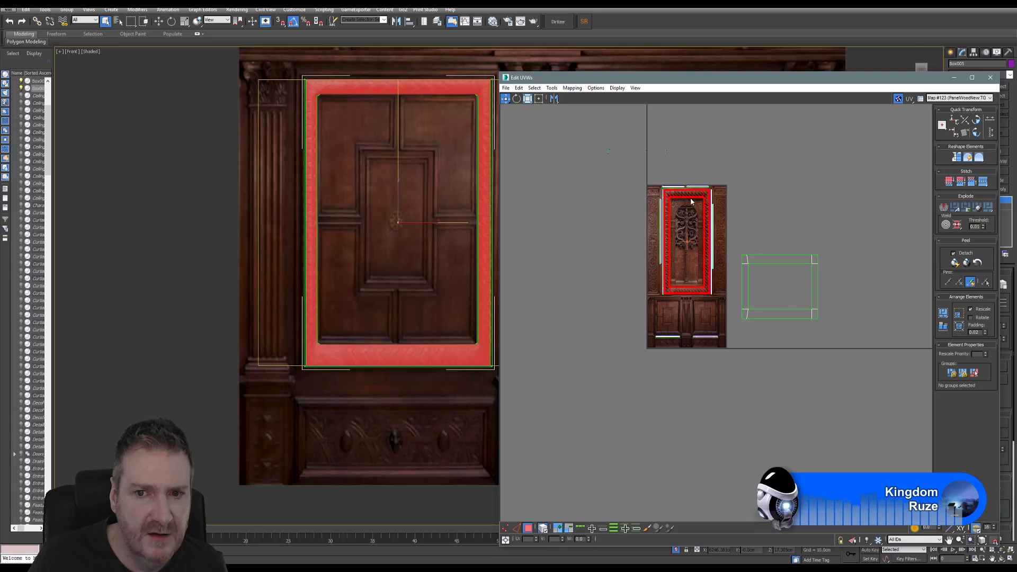
left_click_drag(690, 197, 617, 269)
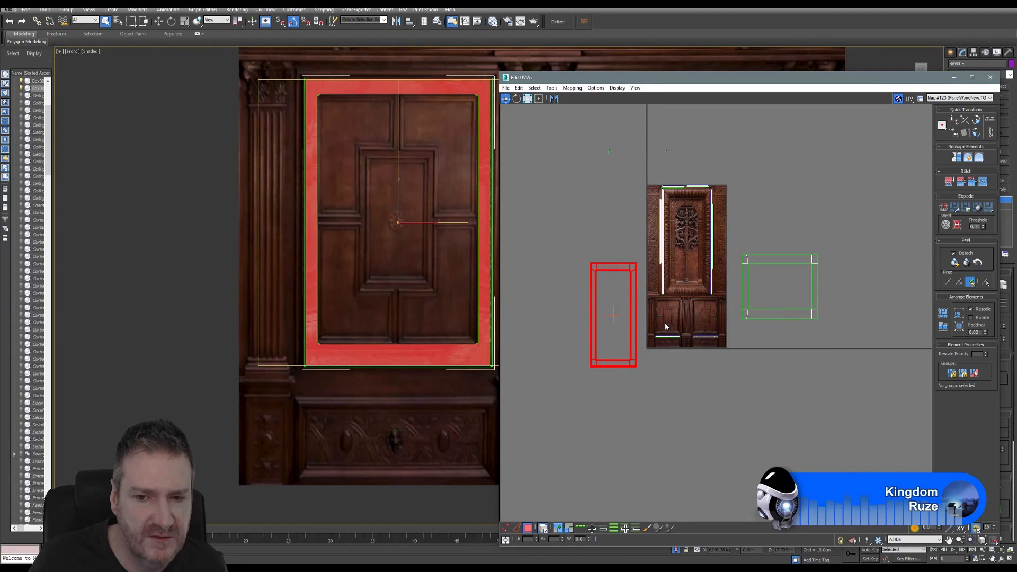
left_click(667, 332)
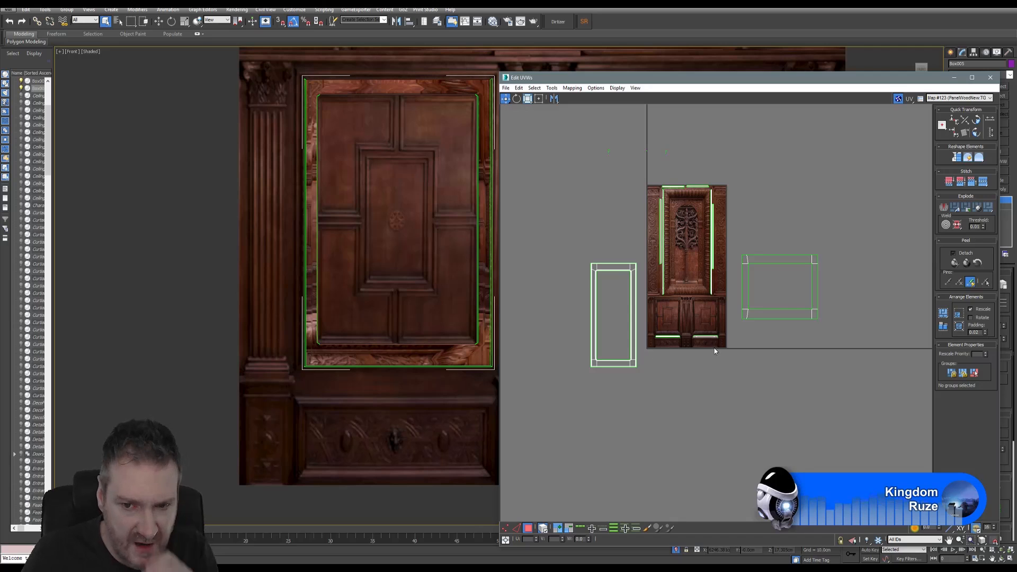
Reselect the front UV shell and scale it down uniformly to about half its size.
scroll(669, 345, "up", 3)
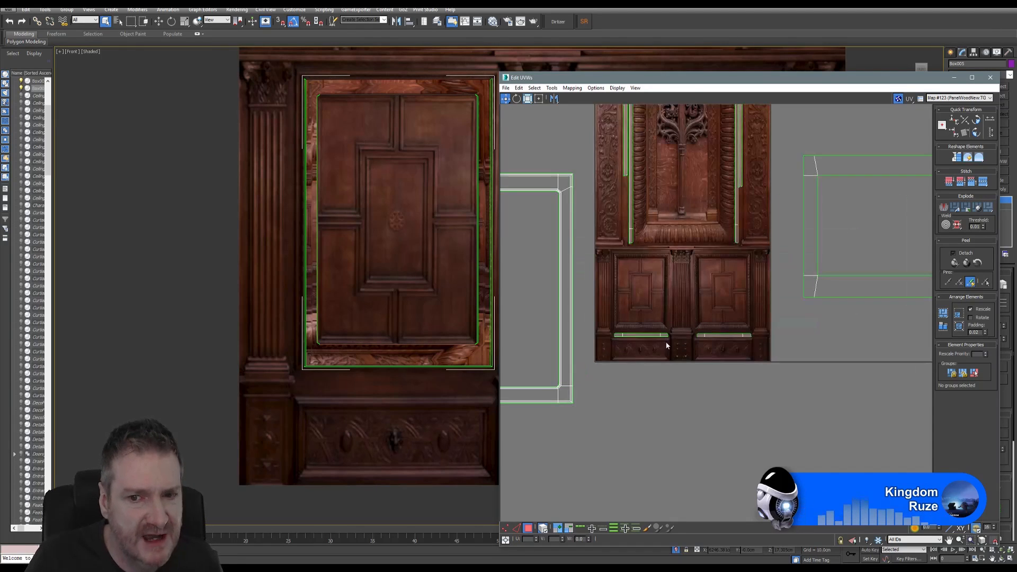
middle_click_drag(673, 344, 739, 343)
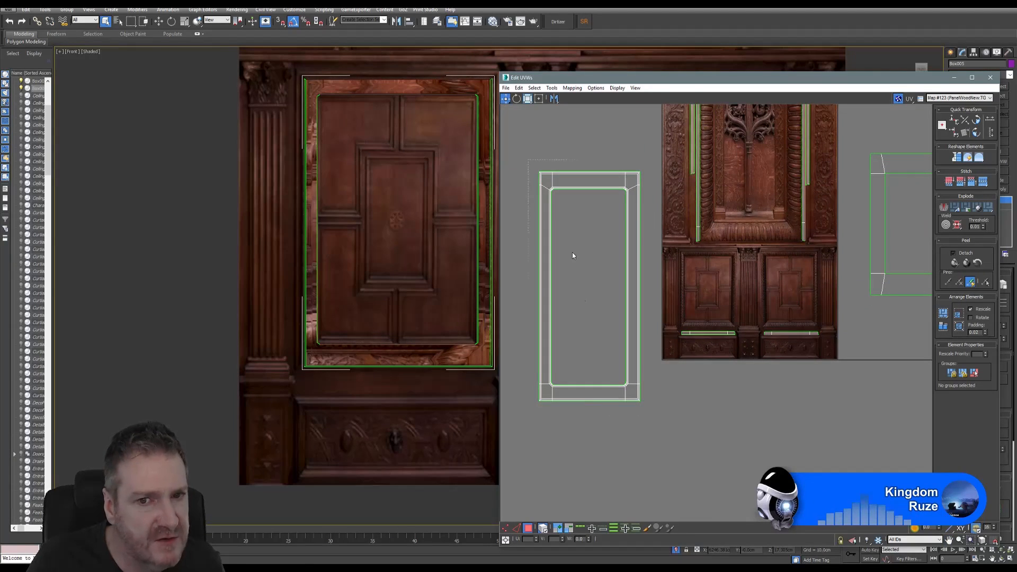
left_click(634, 273)
left_click(528, 99)
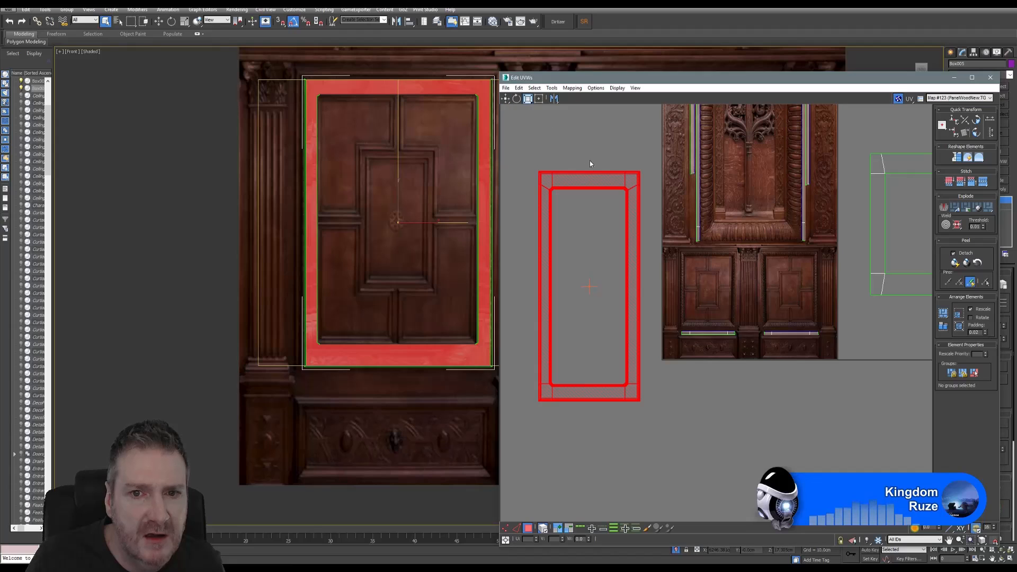
left_click_drag(588, 181, 595, 385)
Move the reduced front UV shell horizontally toward the left lower panel in the texture.
left_click(505, 100)
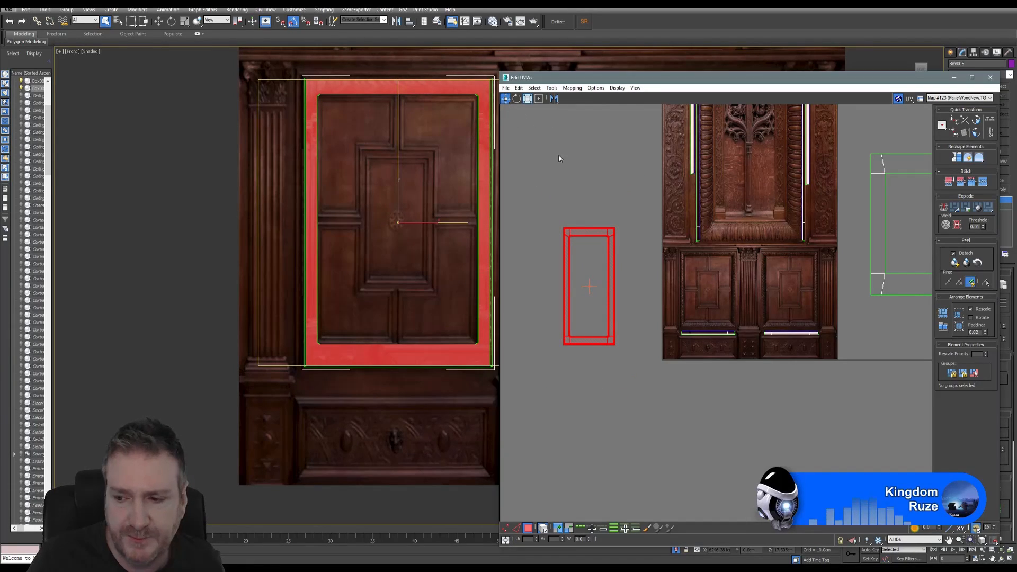
left_click_drag(593, 235, 648, 235)
scroll(666, 280, "up", 4)
middle_click_drag(660, 299, 639, 261)
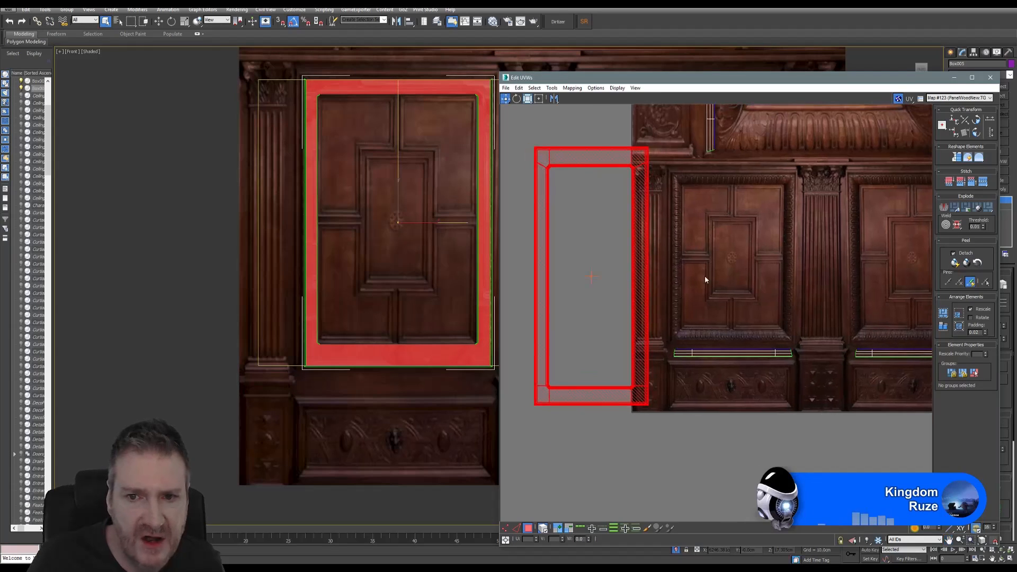
Scale the selected frame UVs down uniformly and move them over the pilaster at the wood texture's left edge.
left_click(528, 99)
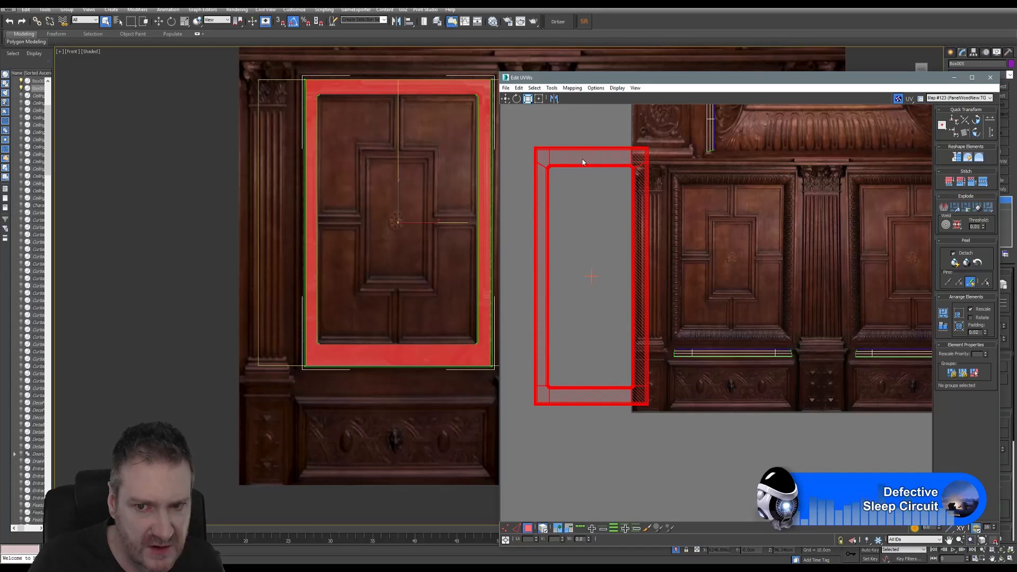
left_click_drag(583, 162, 567, 357)
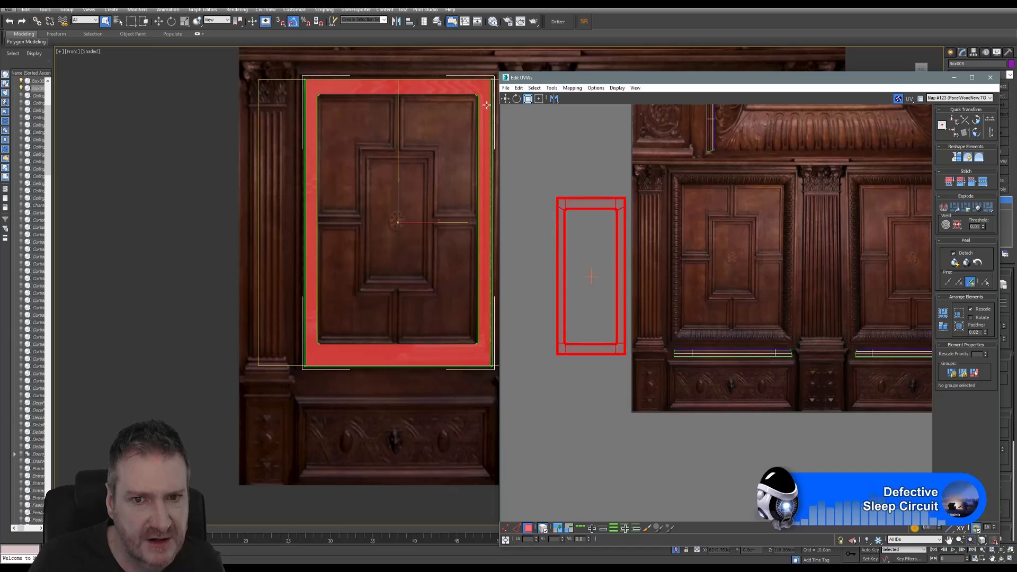
left_click(505, 99)
left_click_drag(581, 207, 620, 186)
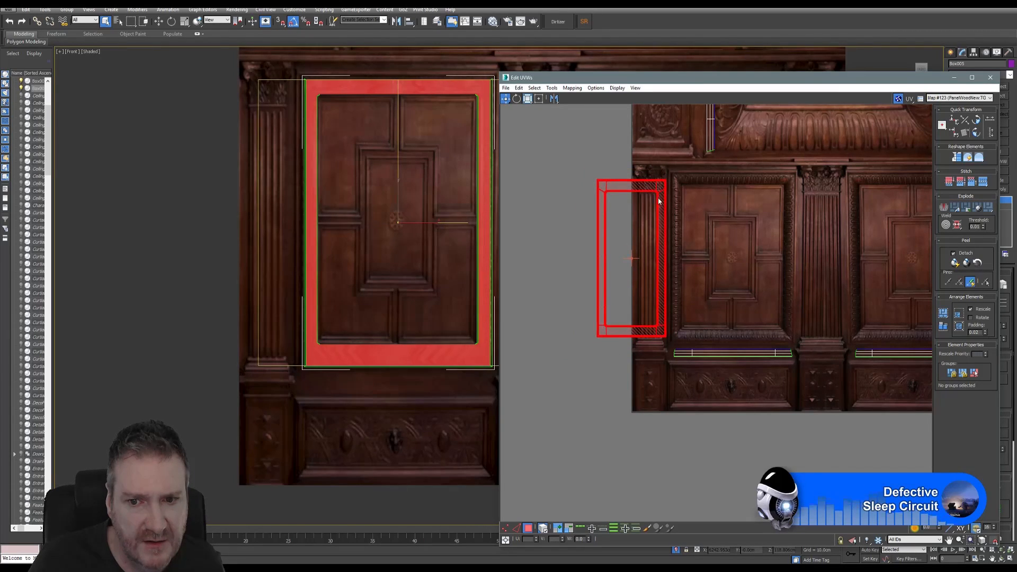
Nudge the frame UVs closer to the first carved panel and enlarge them uniformly to match the carved border's height.
scroll(658, 202, "up", 5)
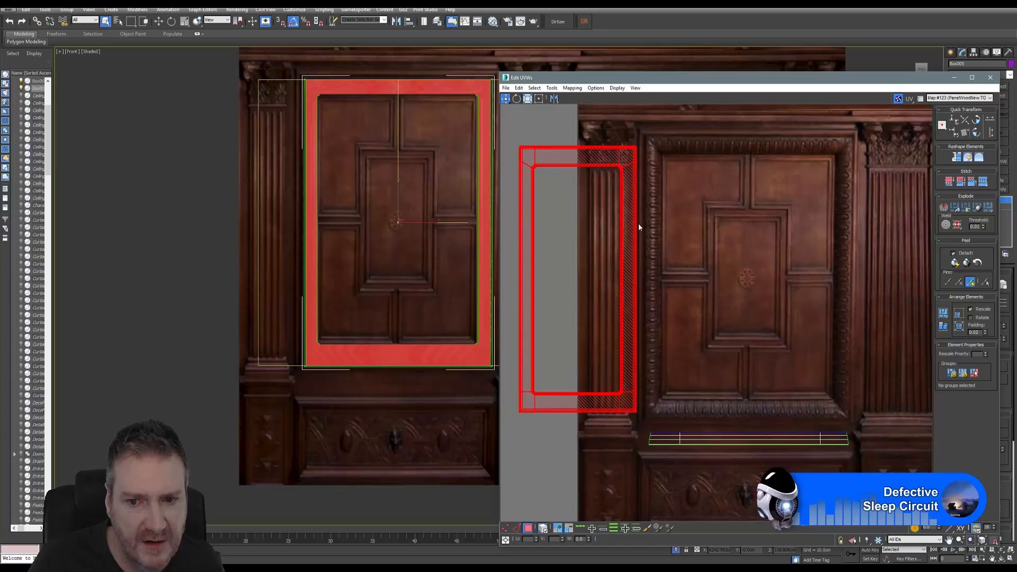
left_click_drag(613, 162, 616, 157)
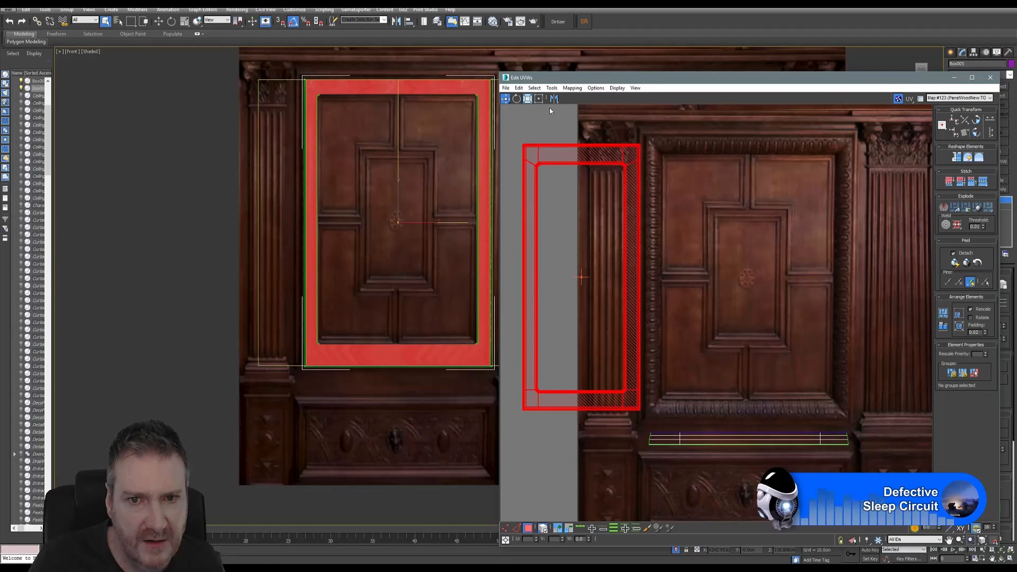
left_click(527, 98)
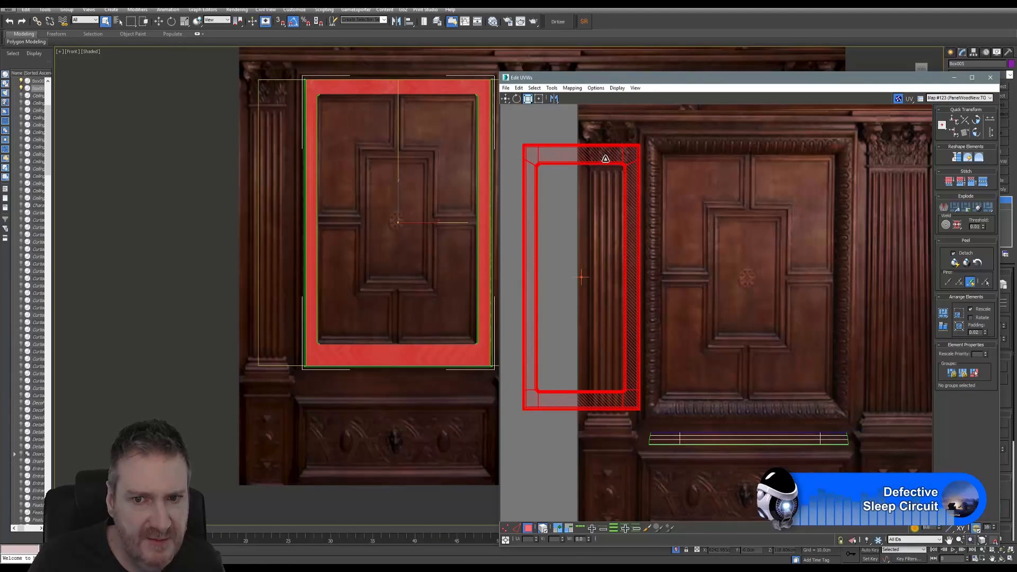
left_click_drag(606, 159, 612, 154)
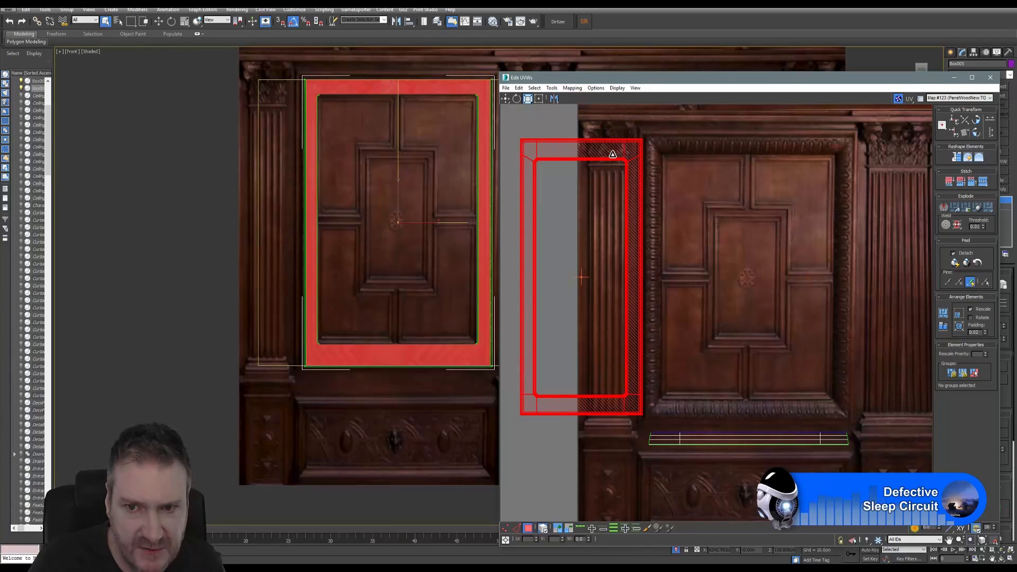
left_click_drag(614, 154, 615, 153)
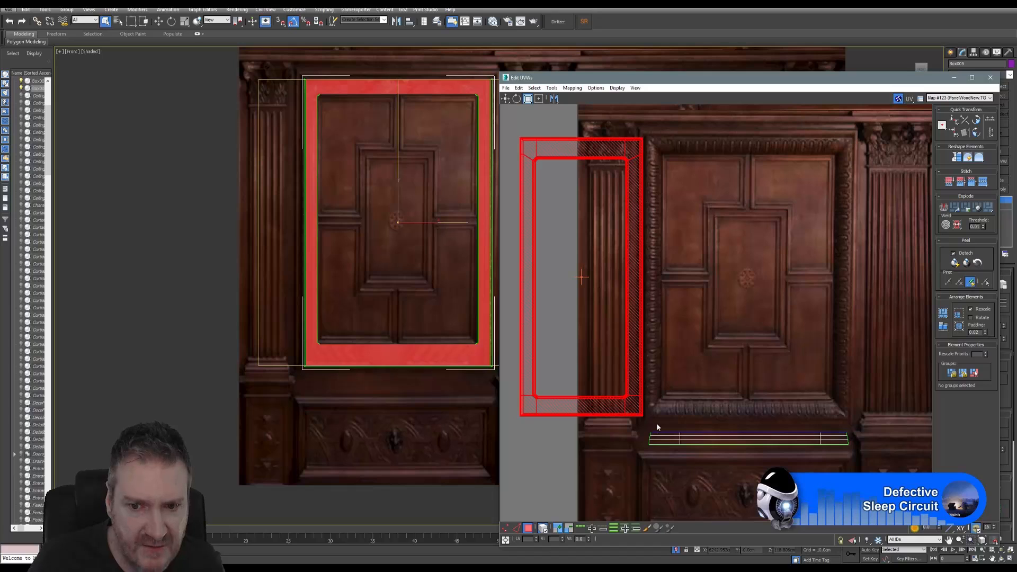
Move the frame UVs over the first carved panel and stretch them horizontally to the outer edges of its carved border.
left_click(507, 99)
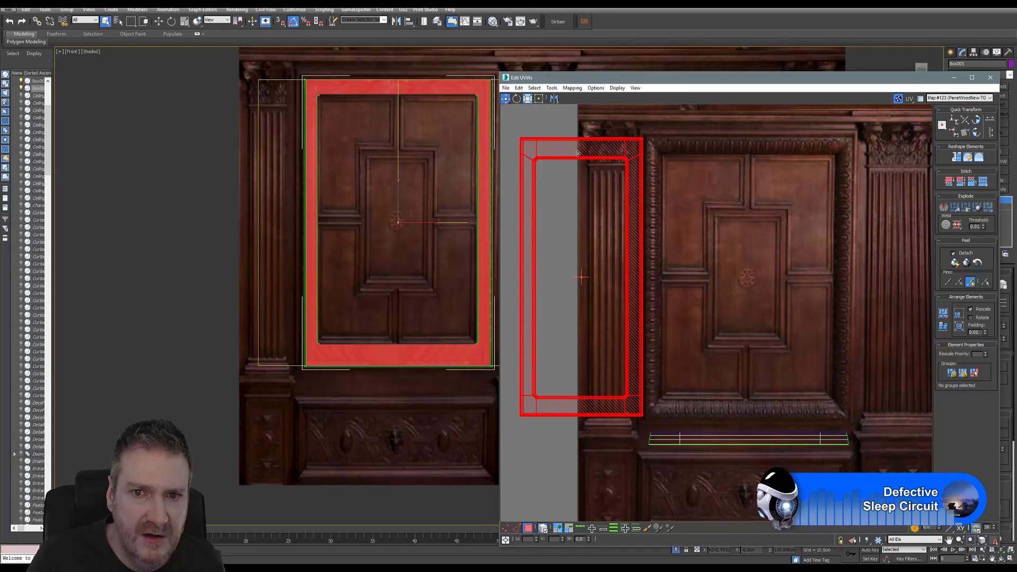
left_click_drag(579, 153, 746, 159)
middle_click_drag(731, 193, 665, 229)
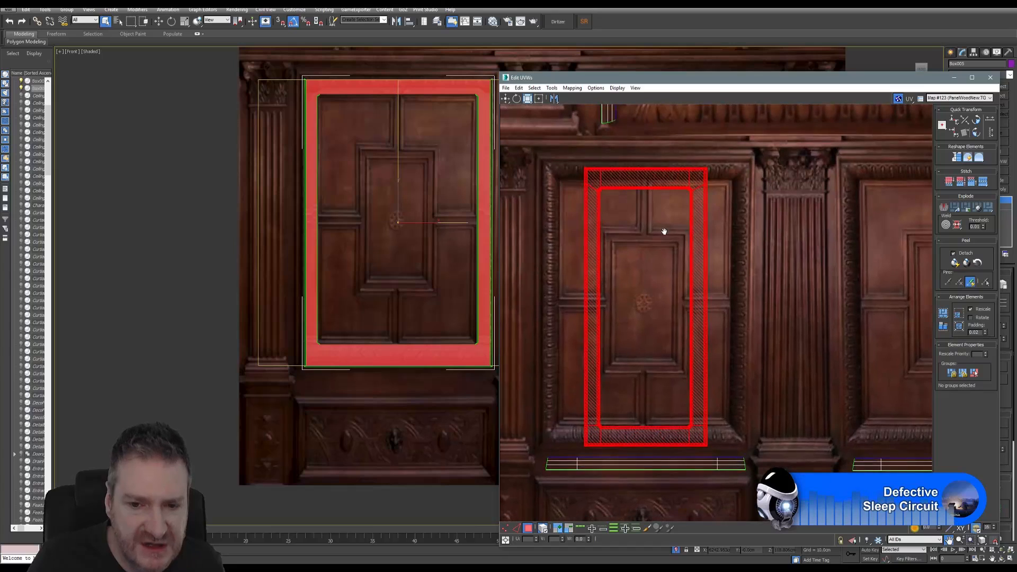
left_click_drag(639, 181, 640, 177)
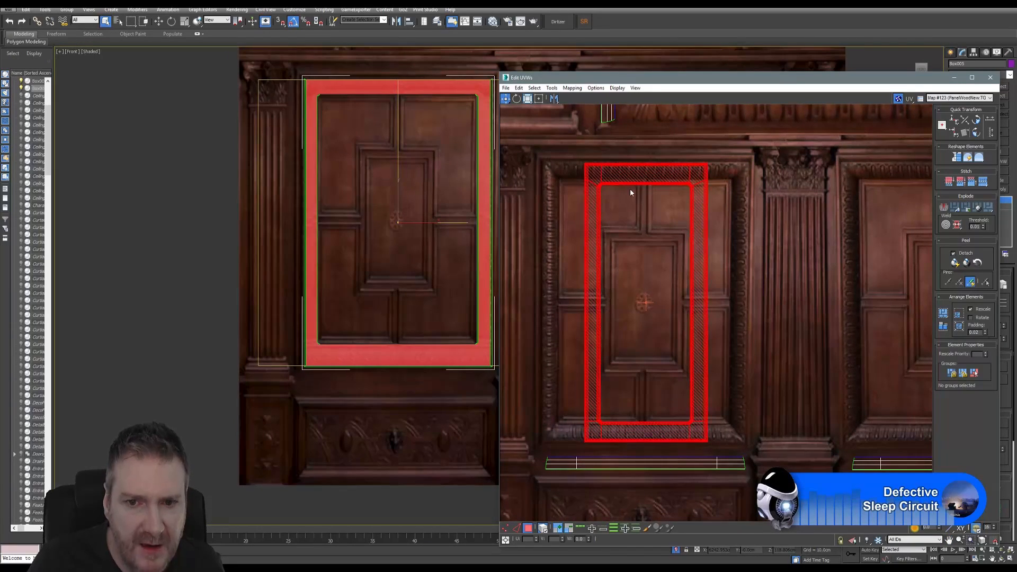
left_click(528, 99)
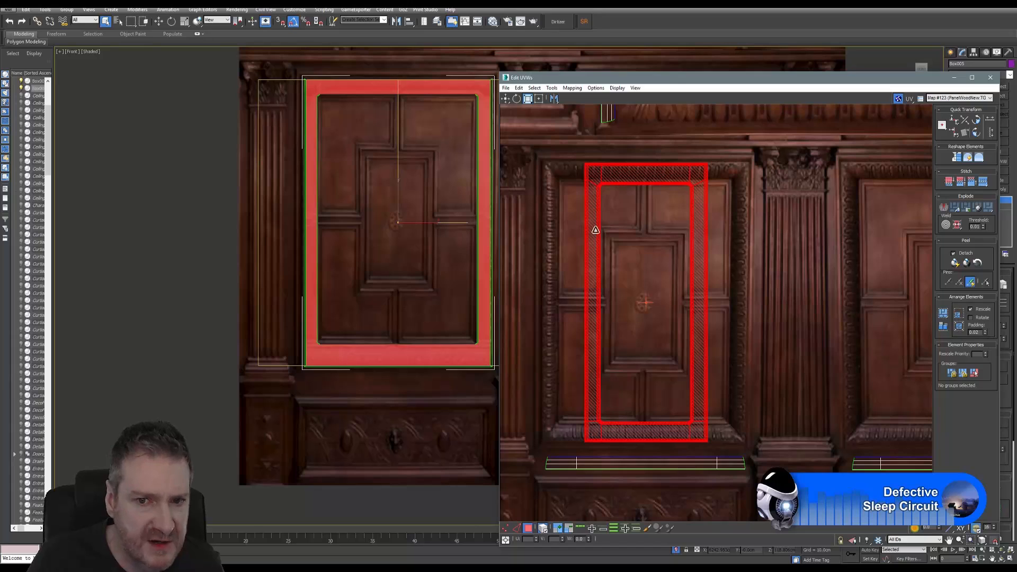
left_click_drag(593, 237, 741, 246, "shift")
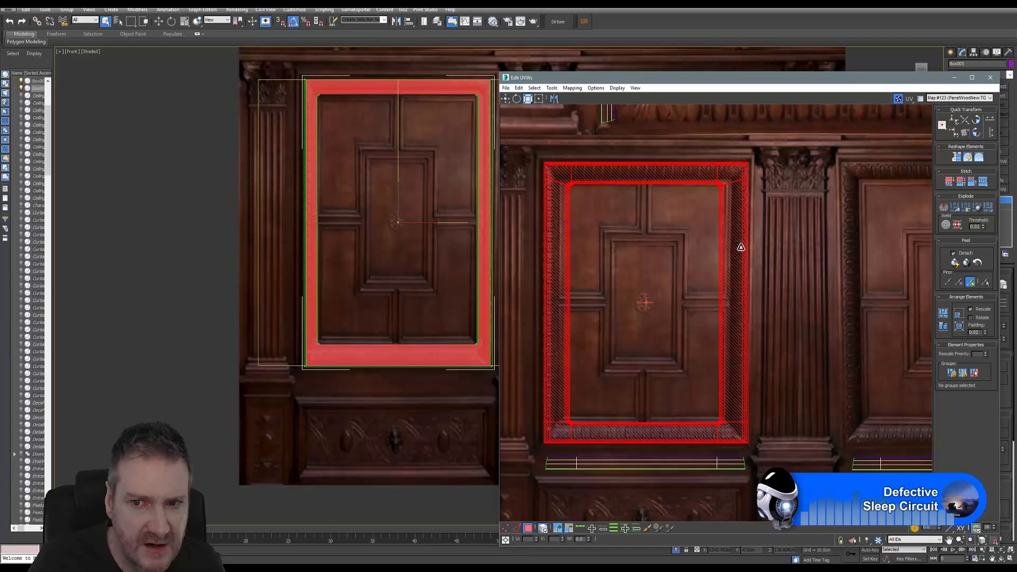
Switch the frame UVs to vertex editing and turn off whole-element selection so that corners can be picked separately.
middle_click_drag(633, 250, 638, 266)
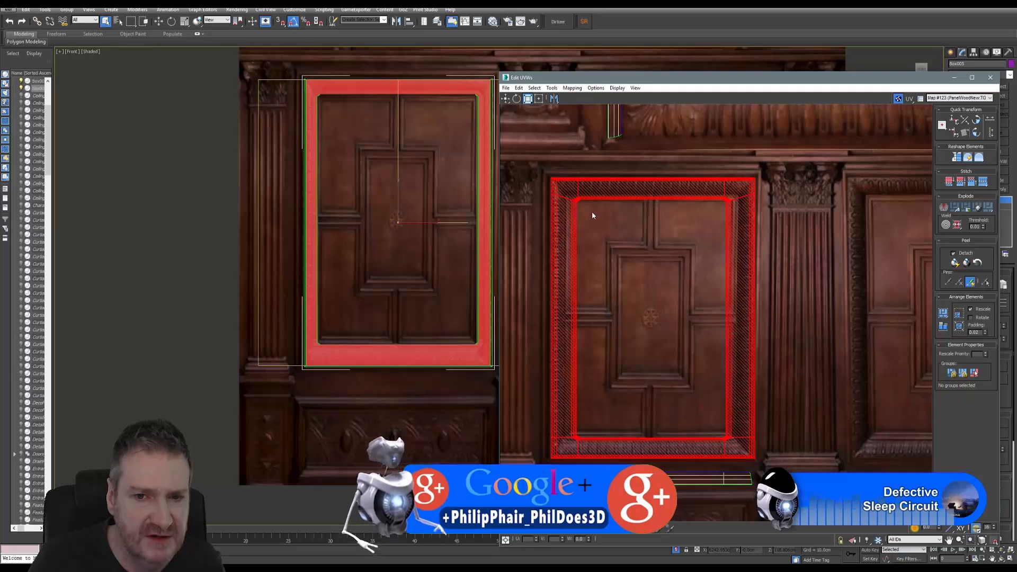
scroll(614, 200, "up", 2)
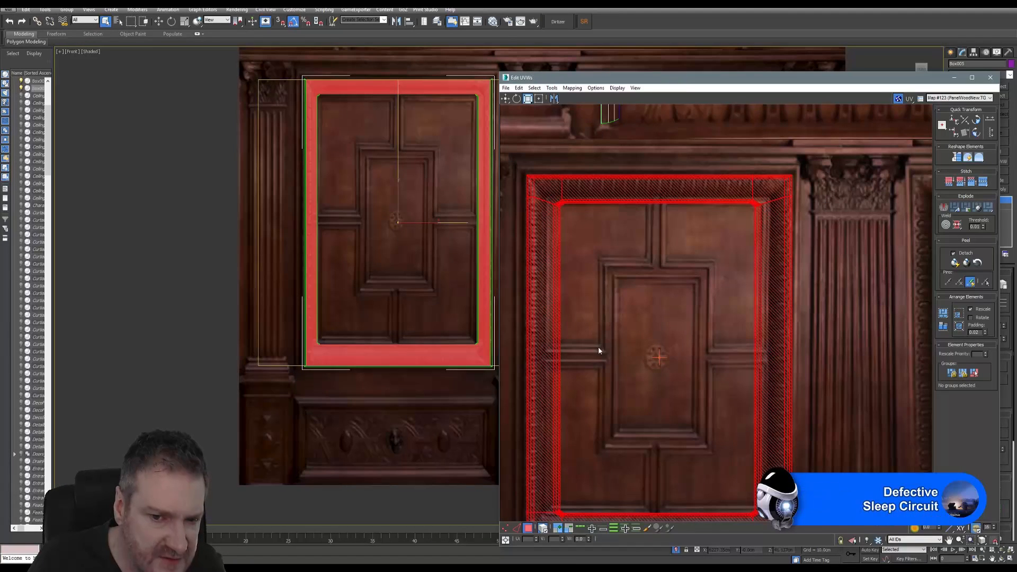
middle_click_drag(556, 501, 549, 456)
left_click(507, 529)
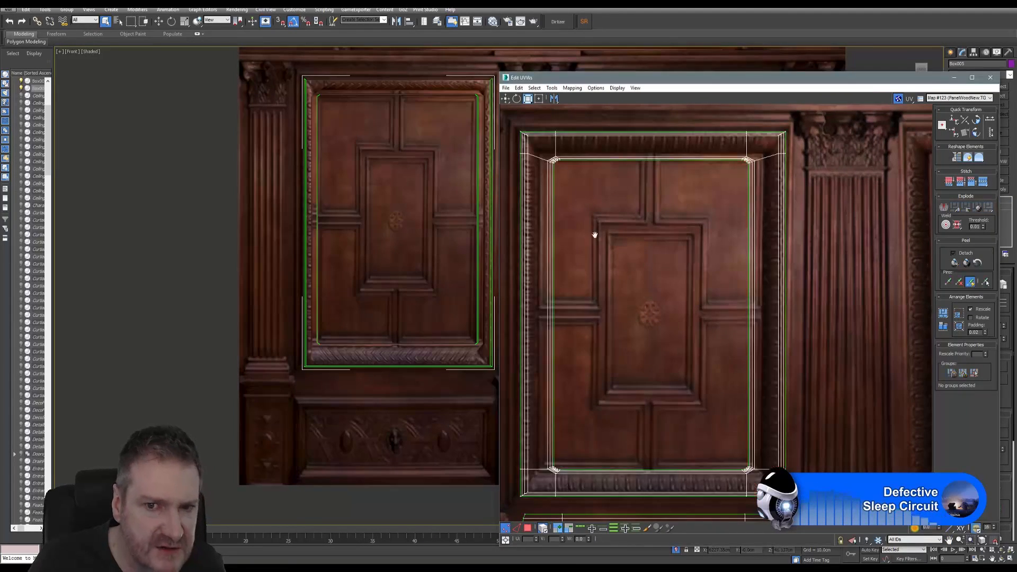
middle_click_drag(573, 184, 588, 214)
left_click_drag(589, 180, 564, 211)
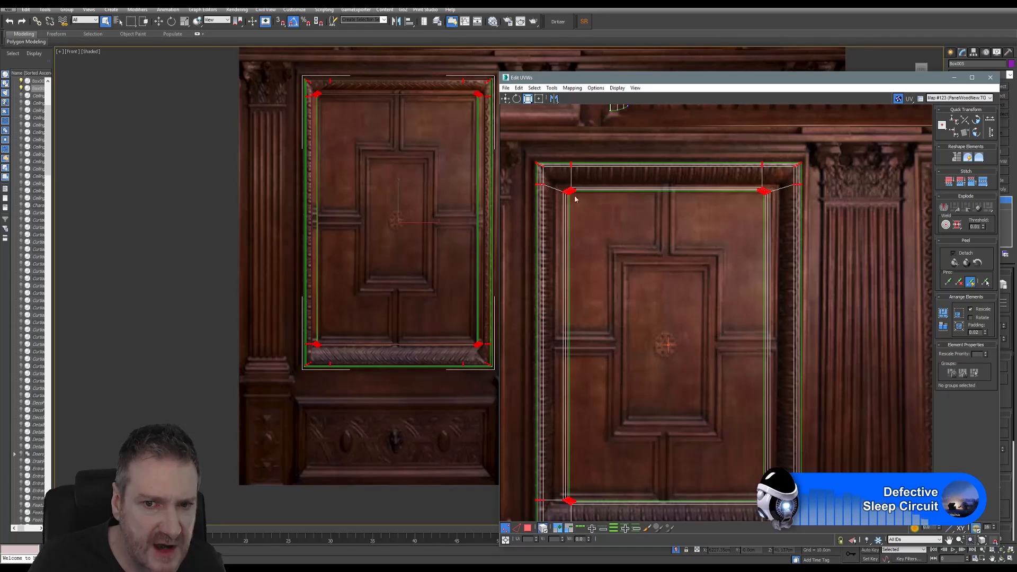
left_click(544, 531)
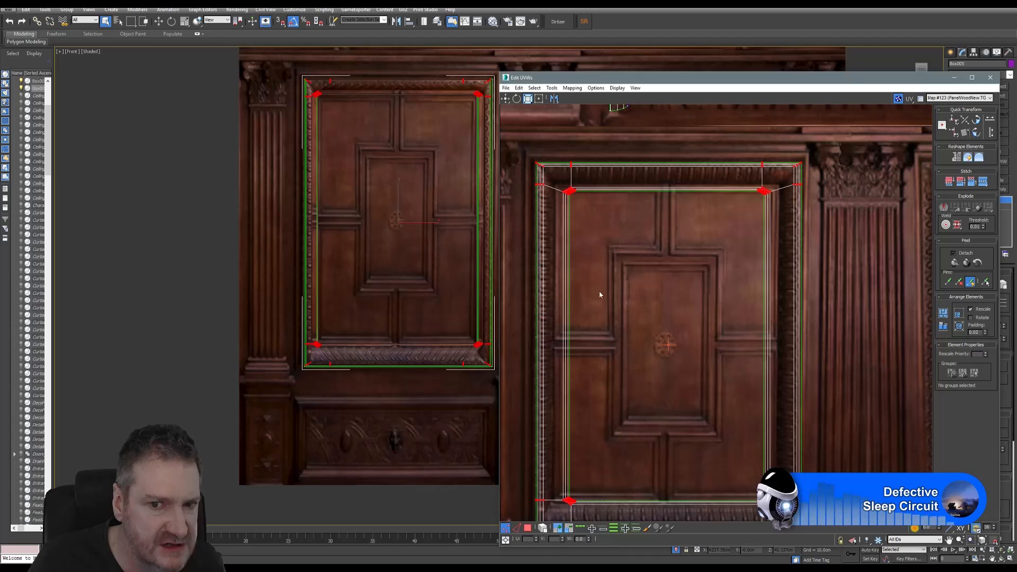
Select the upper and lower left inner corner vertices of the frame UVs and move them left to the carved border's inner edge.
middle_click_drag(604, 254, 627, 177)
left_click(606, 205)
left_click(588, 199)
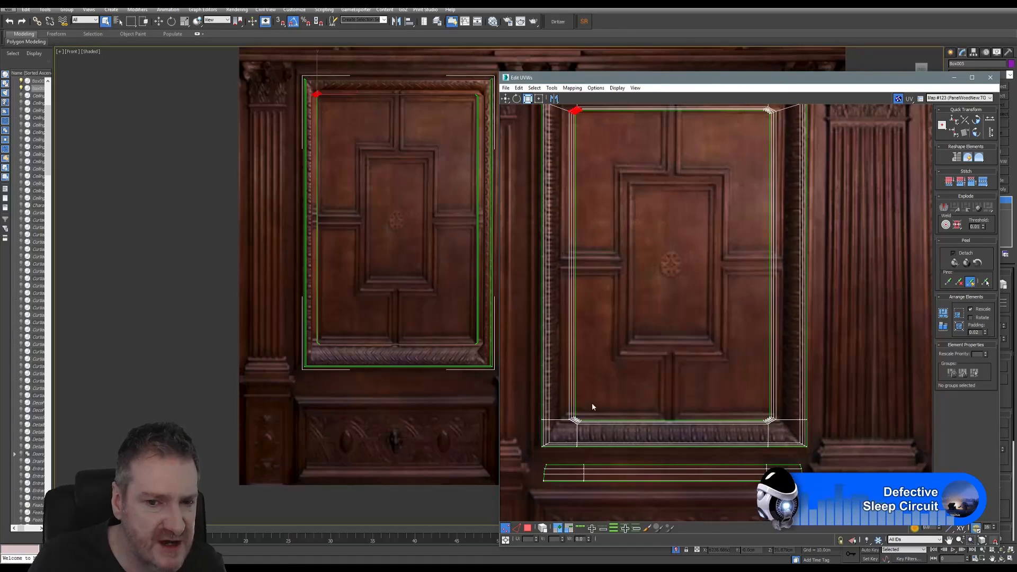
left_click(575, 420, "ctrl")
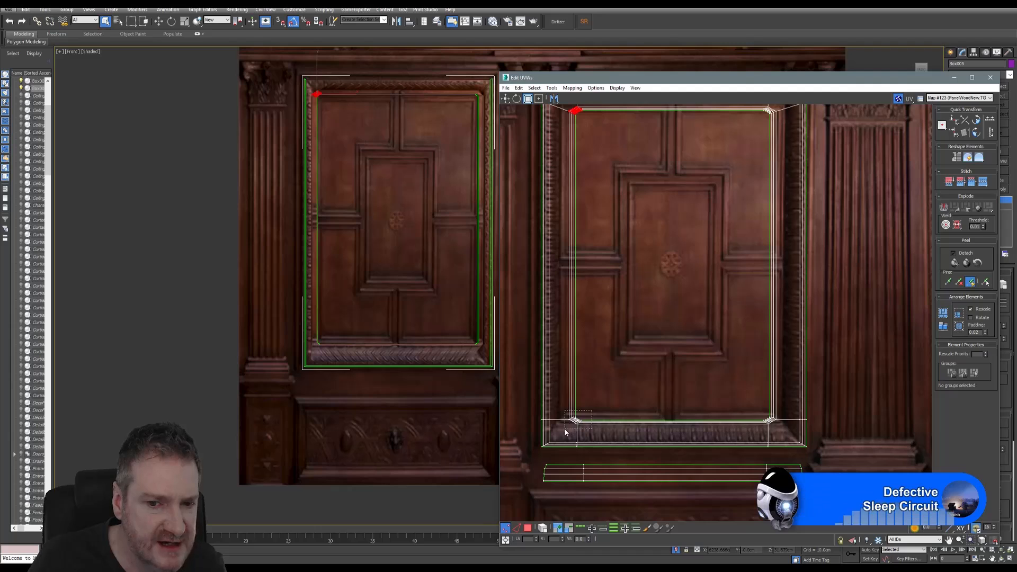
middle_click_drag(607, 241, 607, 248)
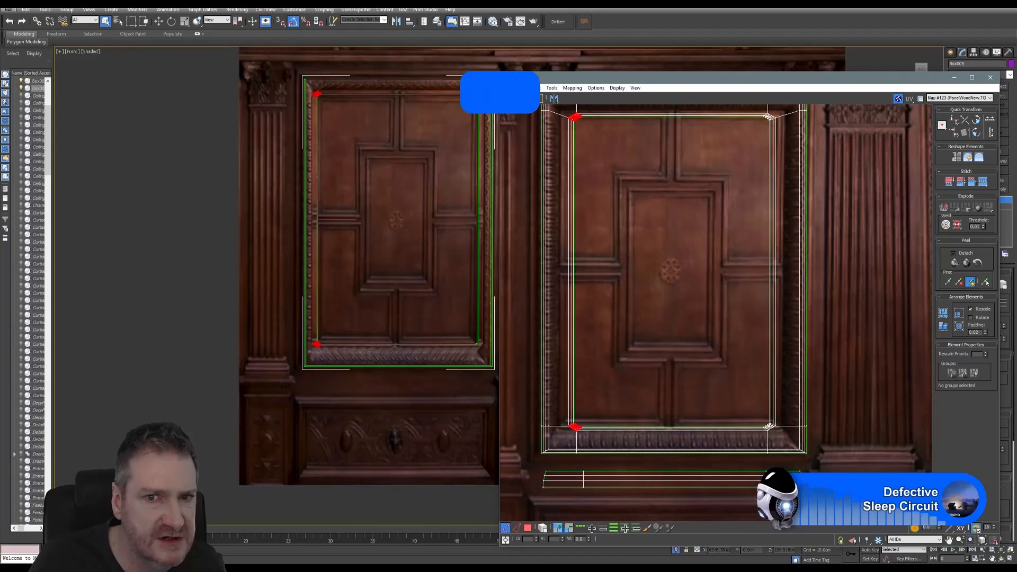
scroll(599, 286, "up", 2)
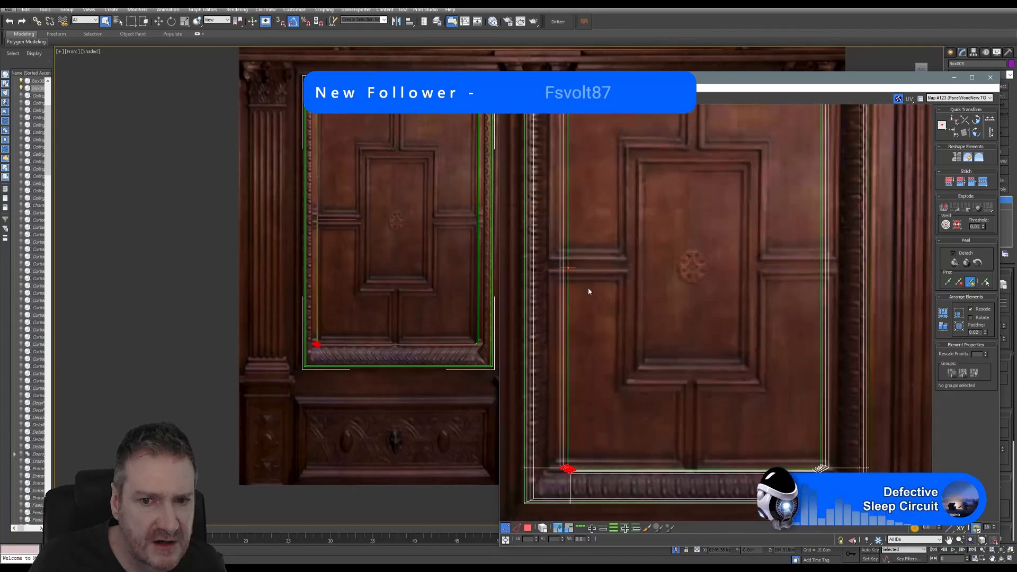
middle_click_drag(606, 339, 641, 270)
scroll(610, 425, "up", 2)
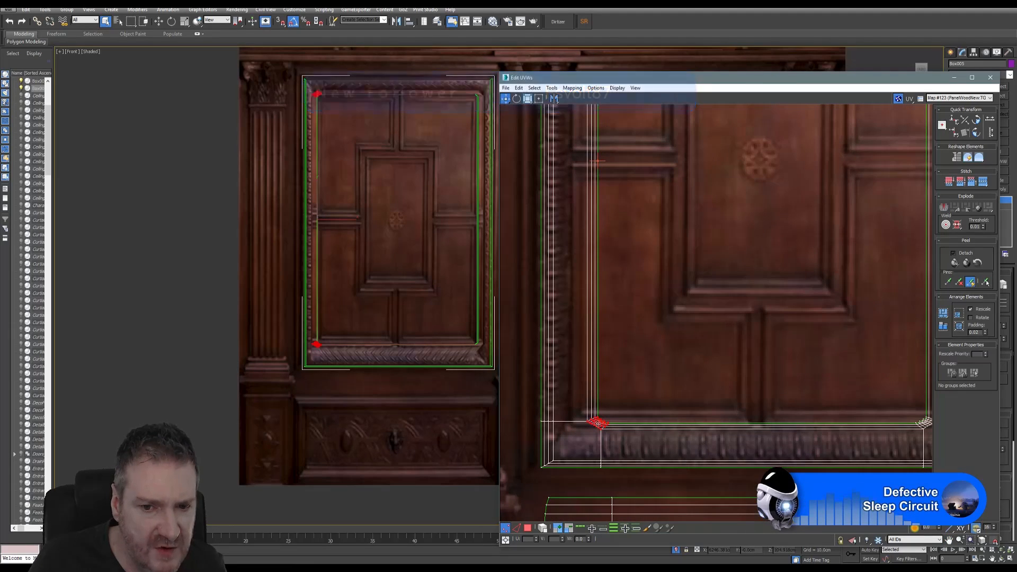
left_click_drag(597, 423, 572, 425)
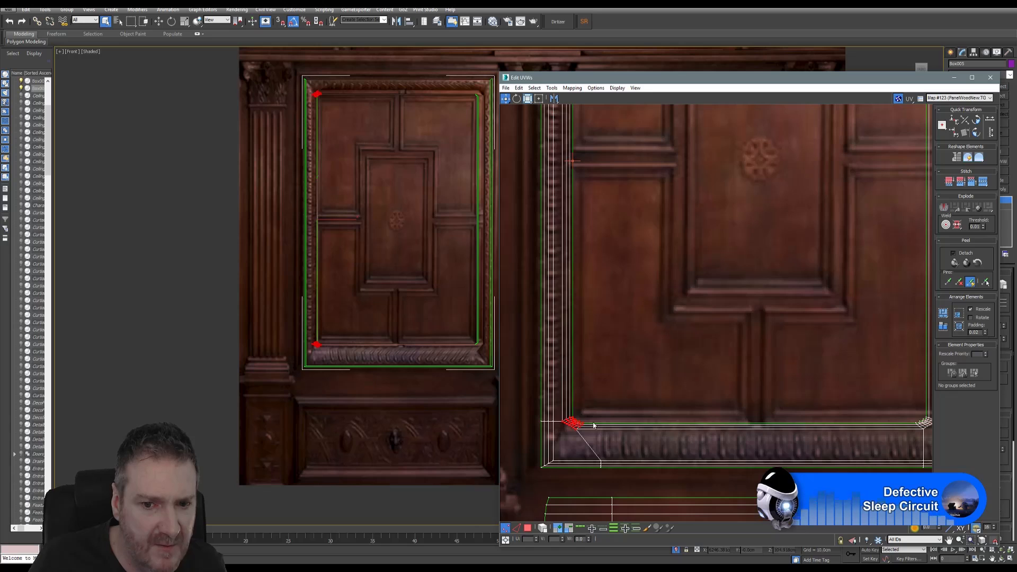
Select the upper and lower right inner corner vertices of the frame UVs and move them right to the carved border's inner edge.
scroll(649, 393, "down", 4)
middle_click_drag(698, 337, 556, 395)
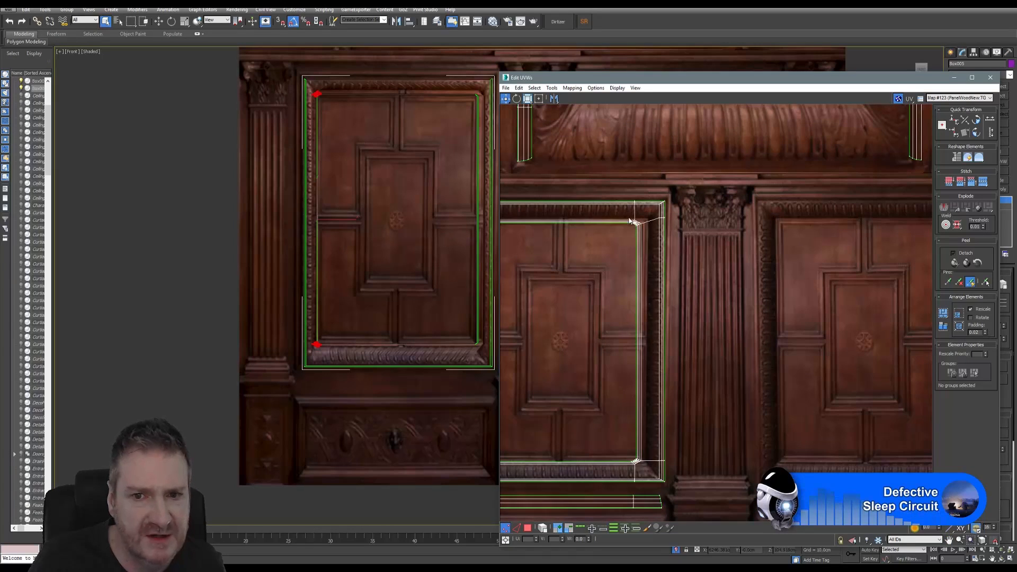
left_click_drag(629, 218, 647, 237)
middle_click_drag(645, 285, 667, 174)
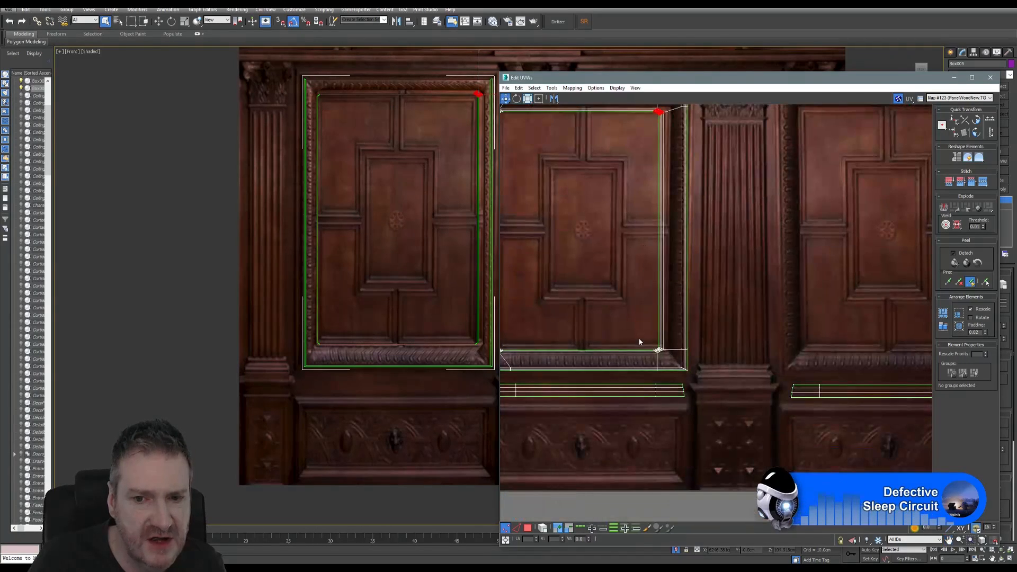
left_click_drag(661, 361, 662, 363)
middle_click_drag(662, 363, 606, 347)
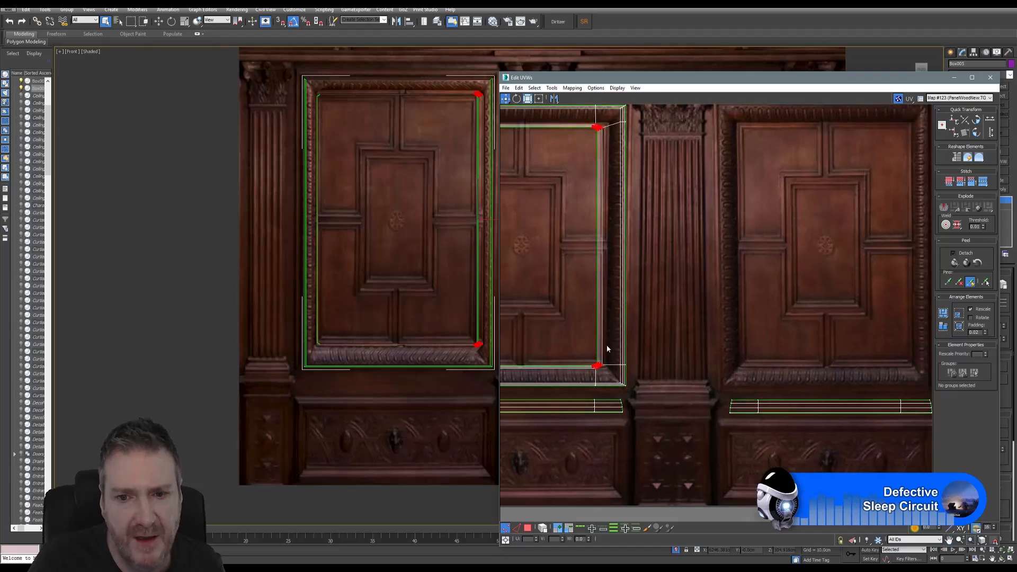
scroll(604, 355, "up", 3)
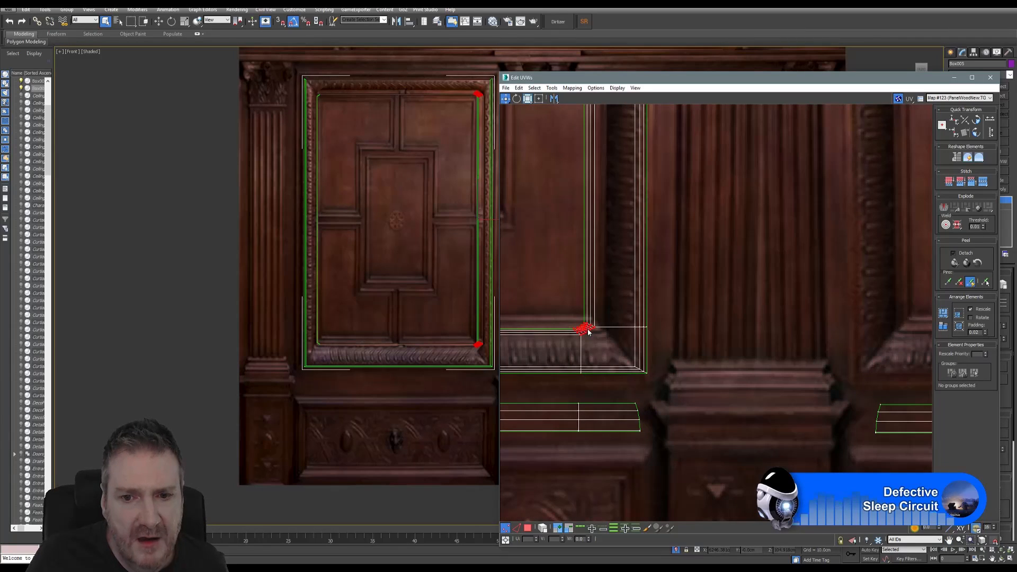
left_click_drag(588, 331, 611, 330)
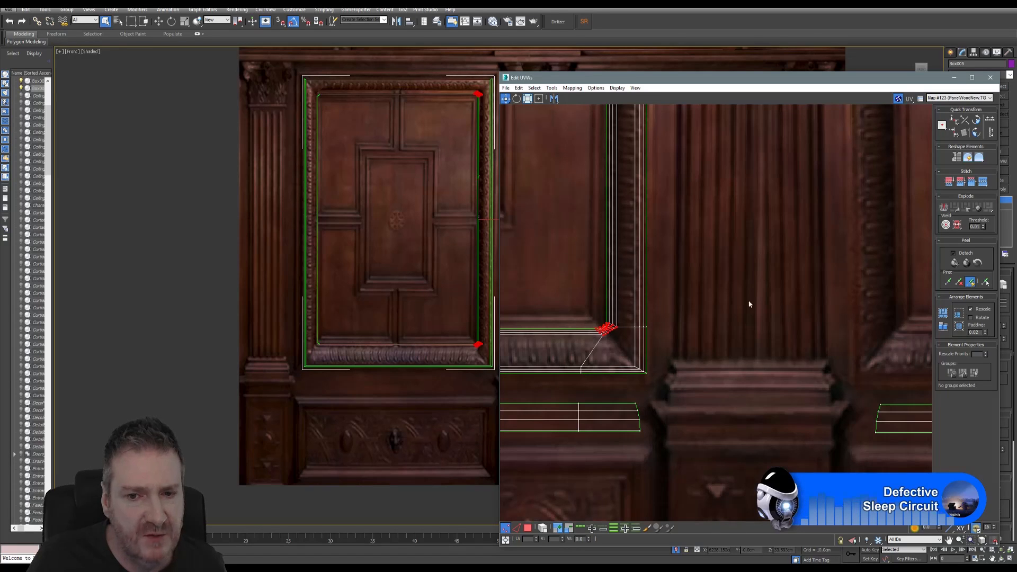
Select both upper inner corner vertex groups of the frame UVs and move them slightly up to the carved border's inner edge.
middle_click_drag(599, 290, 731, 293)
scroll(731, 293, "down", 5)
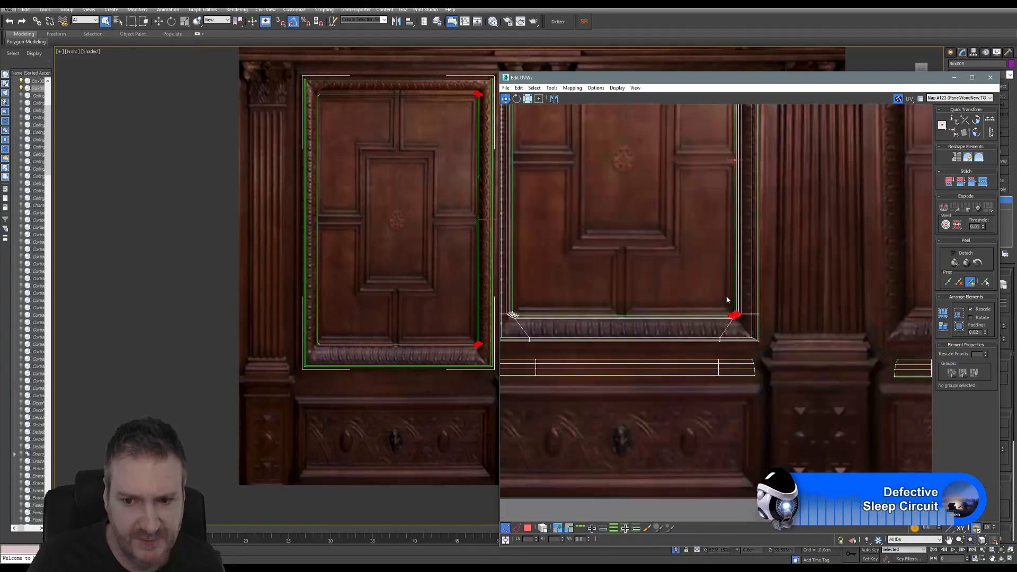
middle_click_drag(576, 213, 564, 295)
scroll(576, 271, "up", 3)
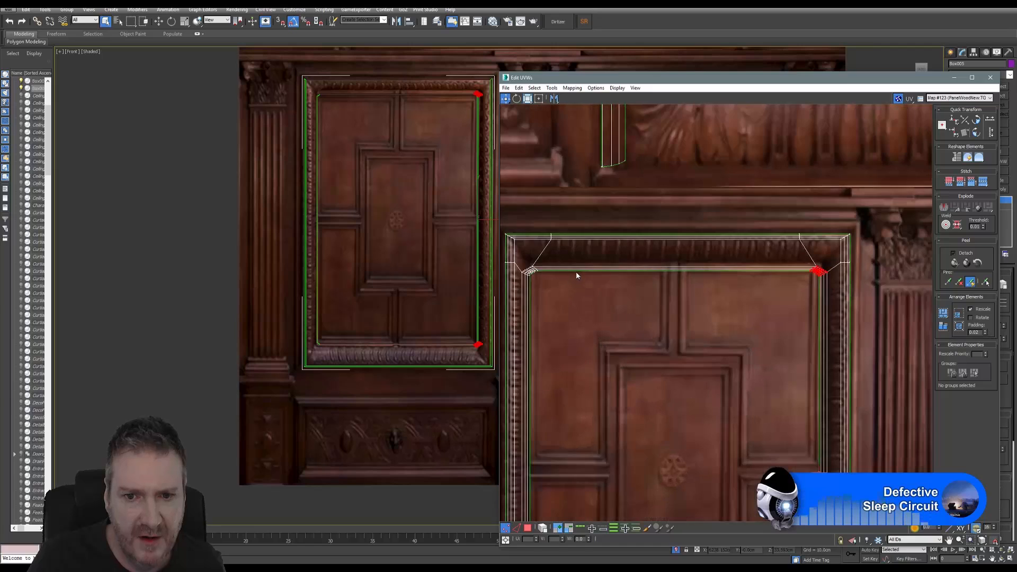
left_click(538, 270)
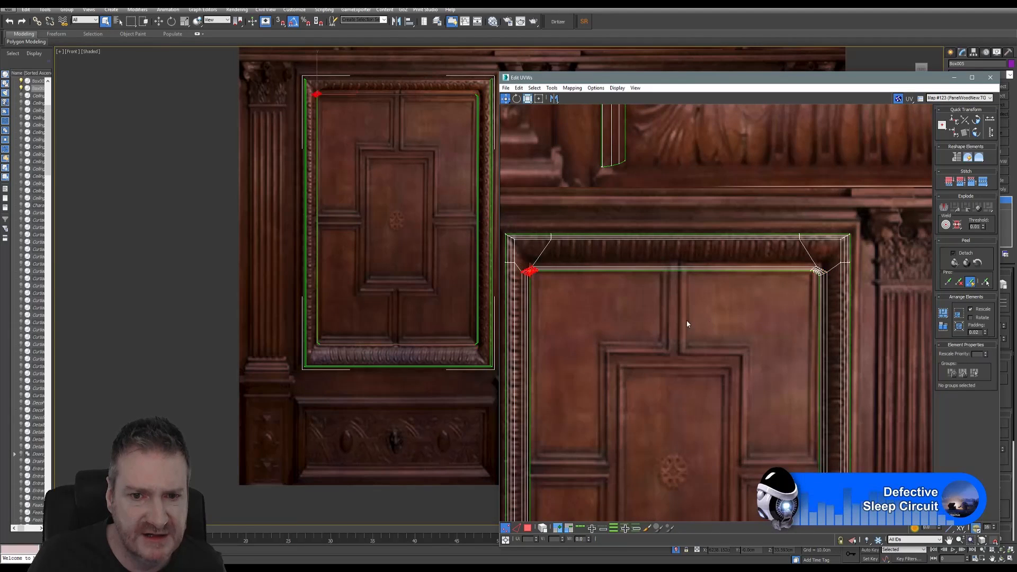
left_click(819, 271, "ctrl")
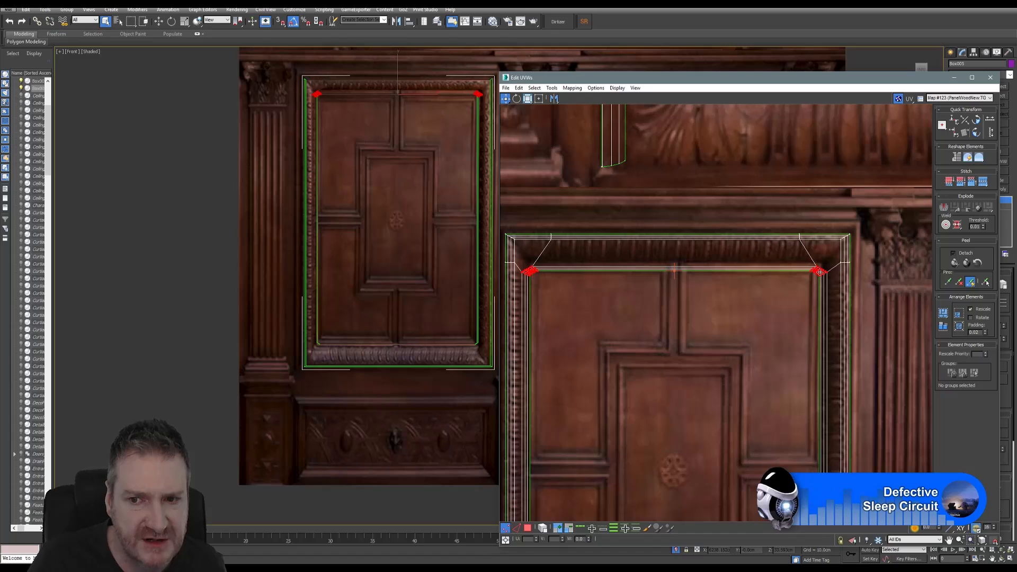
left_click_drag(820, 275, 819, 263)
Select both lower inner corner vertex groups of the frame UVs and shift them slightly down toward the lower carved border.
middle_click_drag(736, 390, 751, 265)
middle_click_drag(725, 402, 745, 278)
middle_click_drag(720, 329, 728, 291)
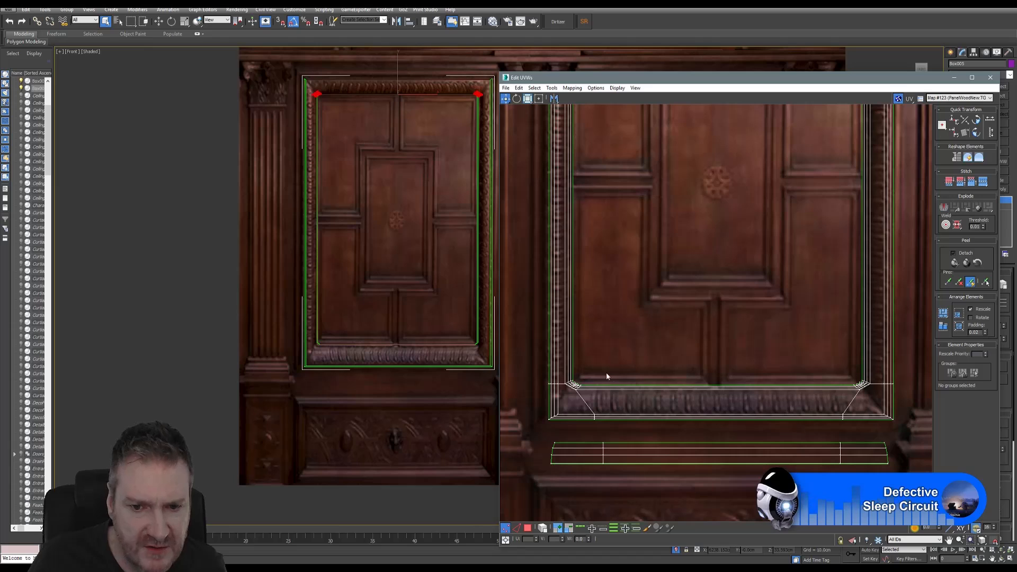
left_click_drag(568, 406, 564, 402)
left_click_drag(870, 393, 866, 388)
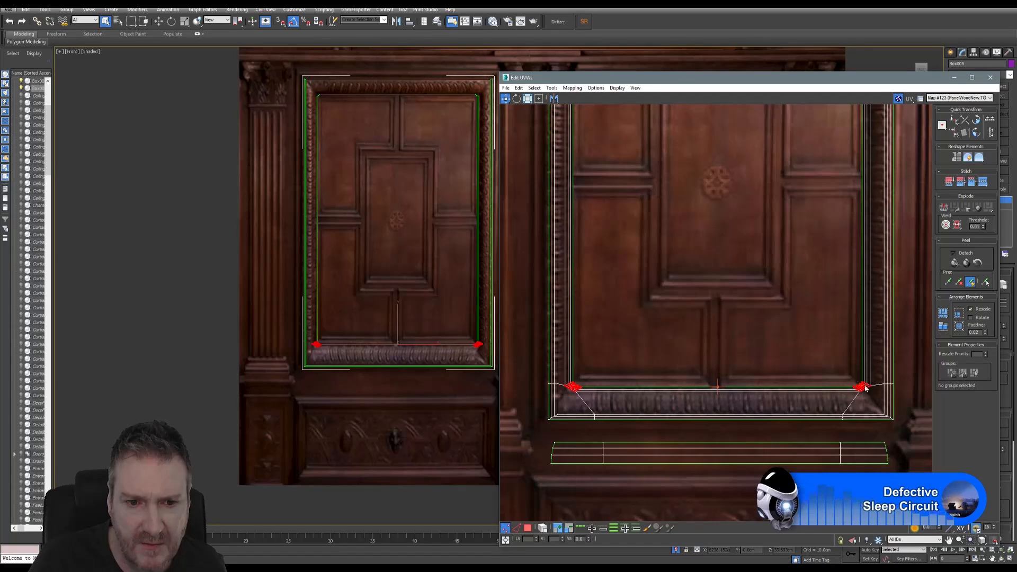
Clear the frame's UV vertex selection and turn off the map seam display on the model.
left_click(743, 303)
scroll(742, 297, "down", 5)
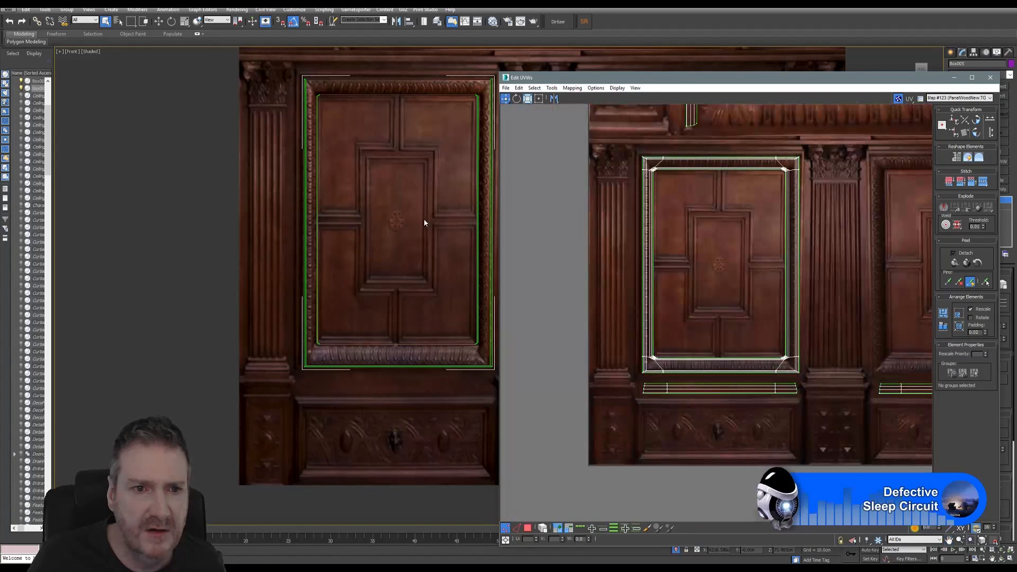
middle_click_drag(424, 223, 379, 276)
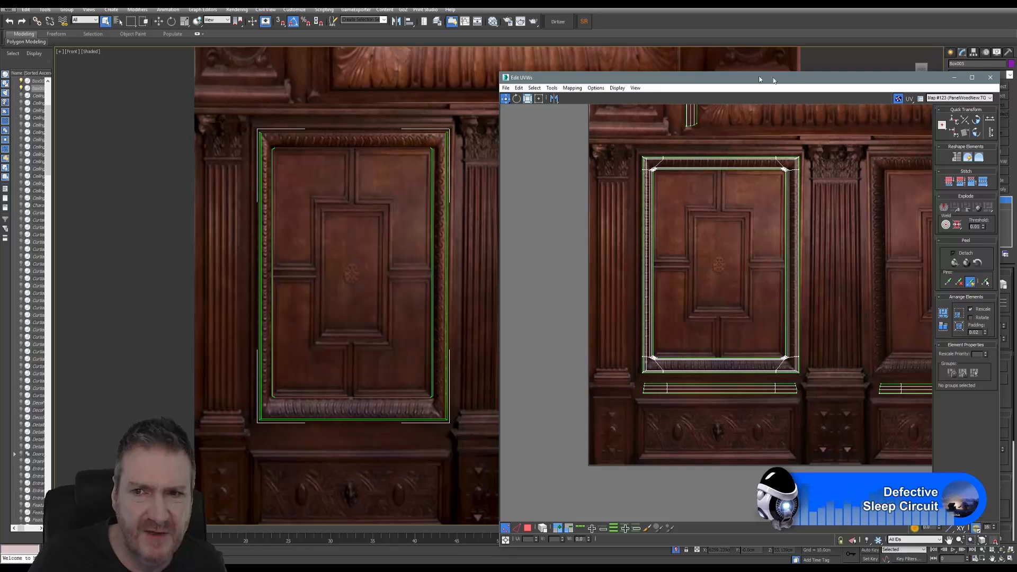
left_click_drag(759, 79, 662, 53)
scroll(986, 424, "down", 5)
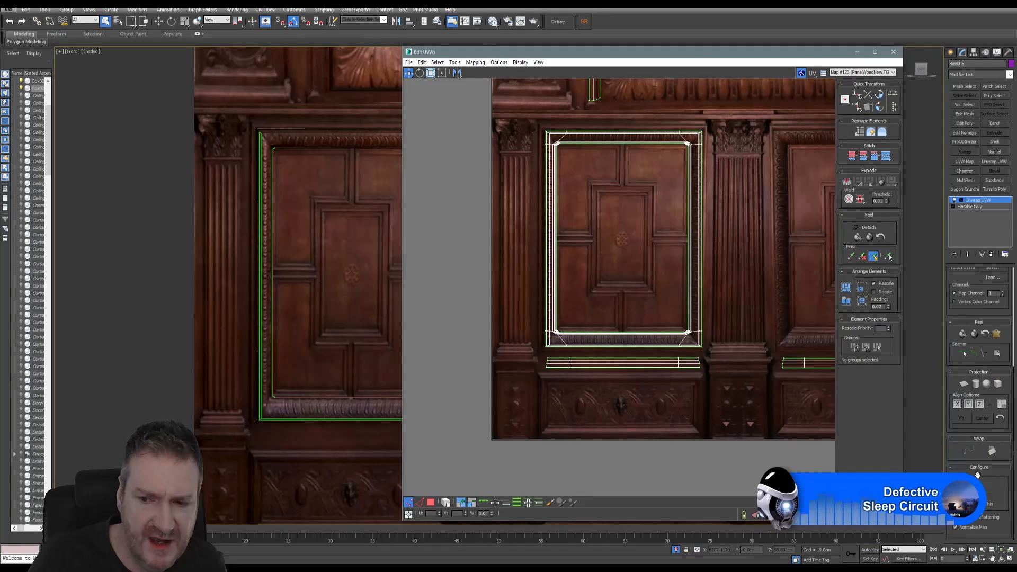
left_click(958, 488)
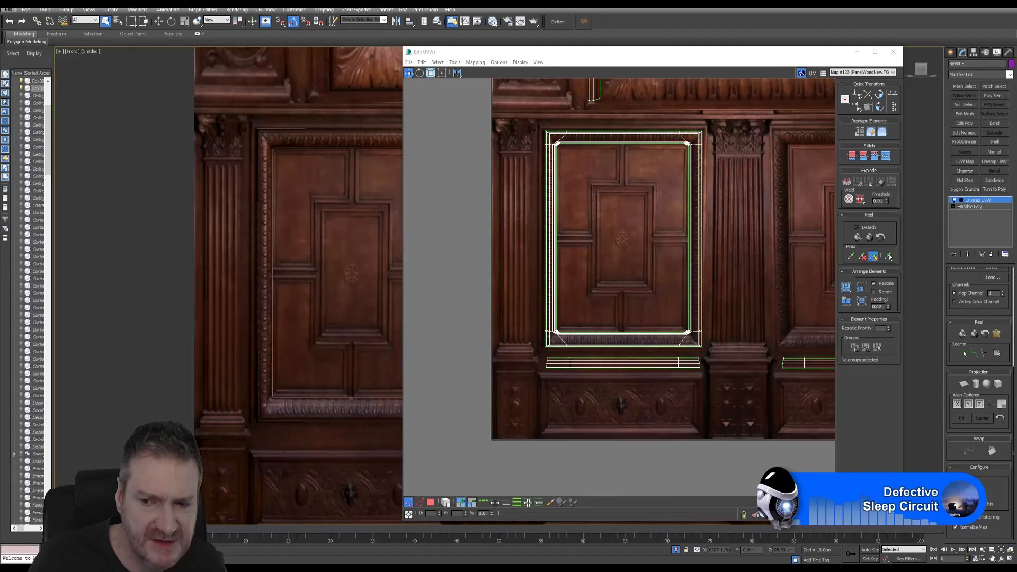
Compare the frame's mapping on the model with its UV layout and close the UV editor.
left_click(593, 415)
key("z")
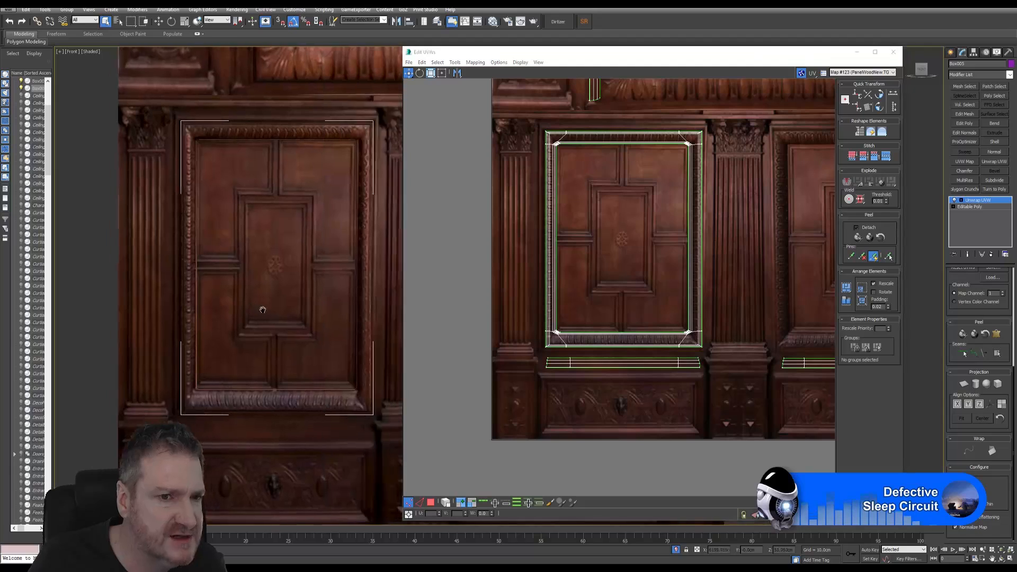
middle_click_drag(732, 220, 714, 273)
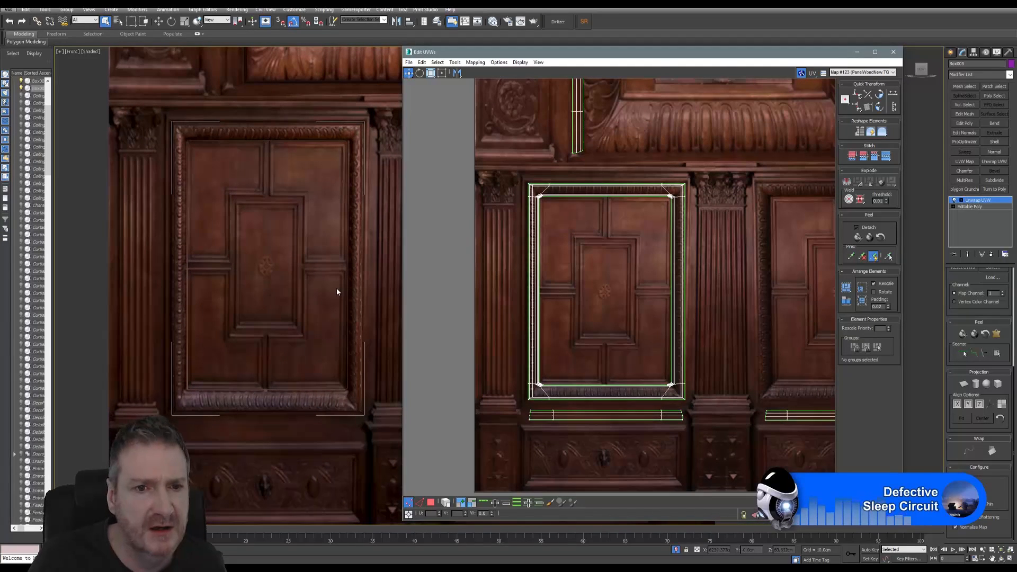
key("e")
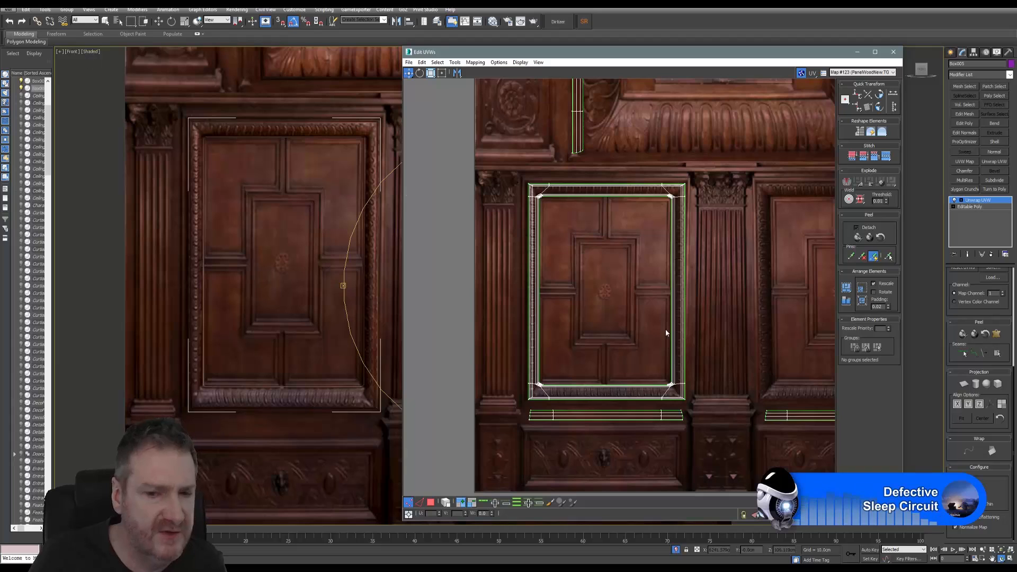
left_click(894, 52)
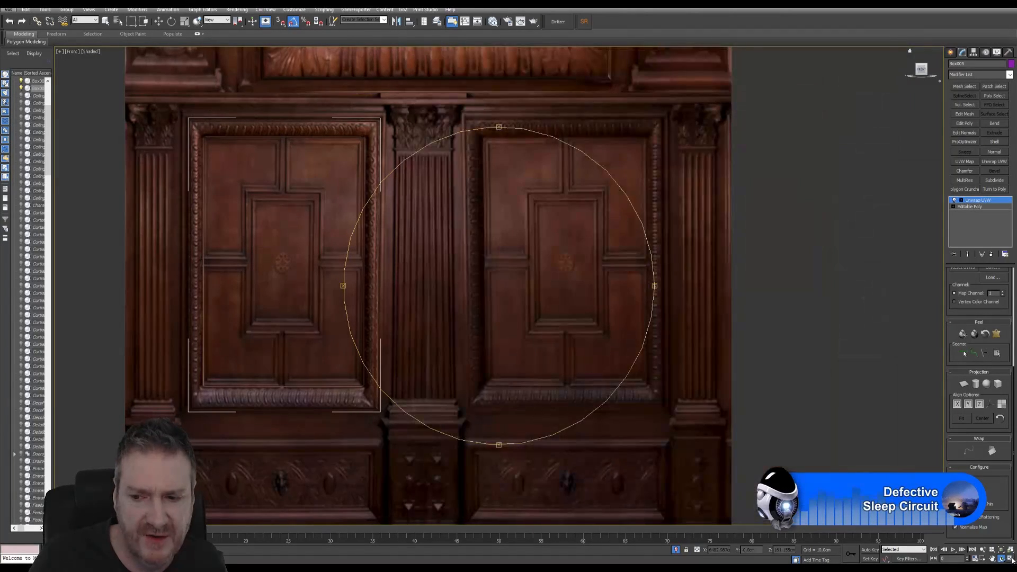
Orbit around the lower left panel in the perspective view to examine the frame's texture from the side, above and front.
left_click(1010, 559)
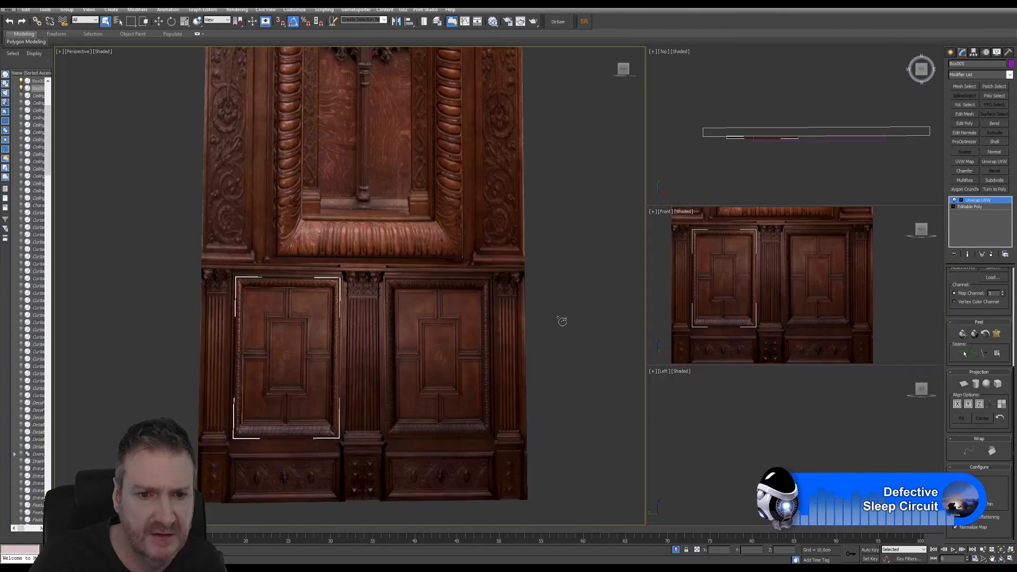
left_click(1002, 559)
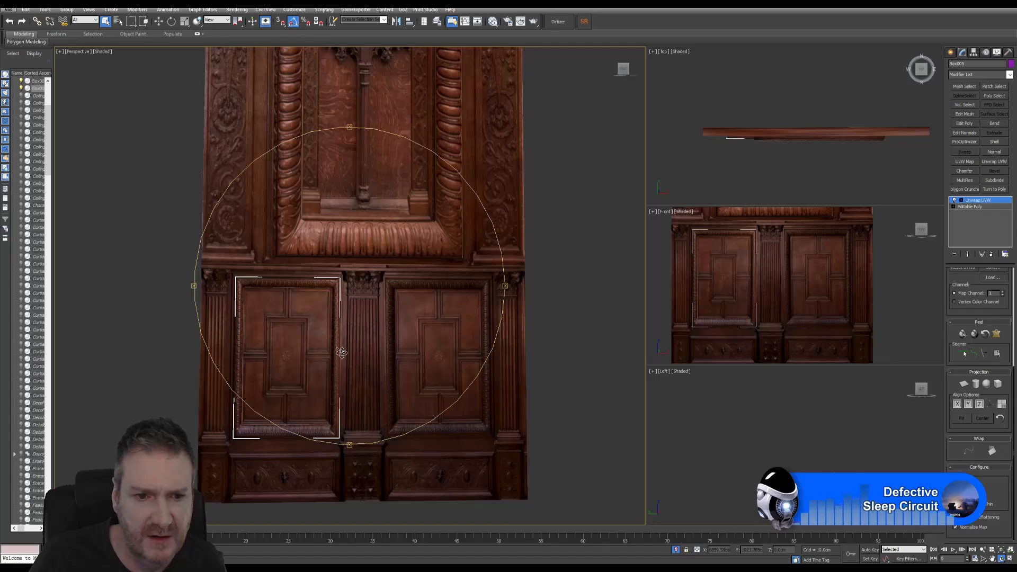
left_click_drag(341, 353, 307, 353)
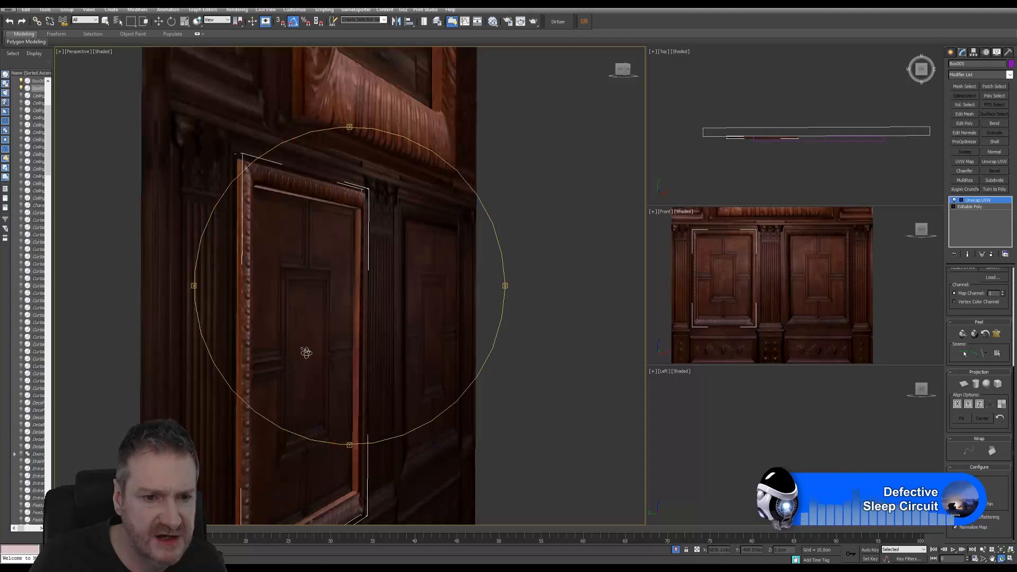
left_click_drag(359, 262, 280, 298)
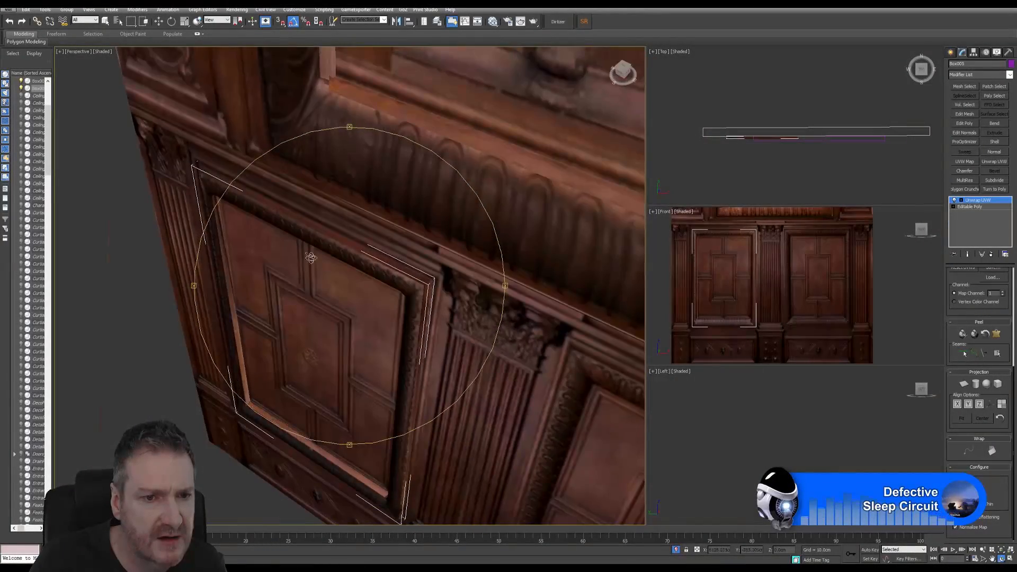
left_click_drag(311, 258, 278, 270)
scroll(305, 297, "down", 5)
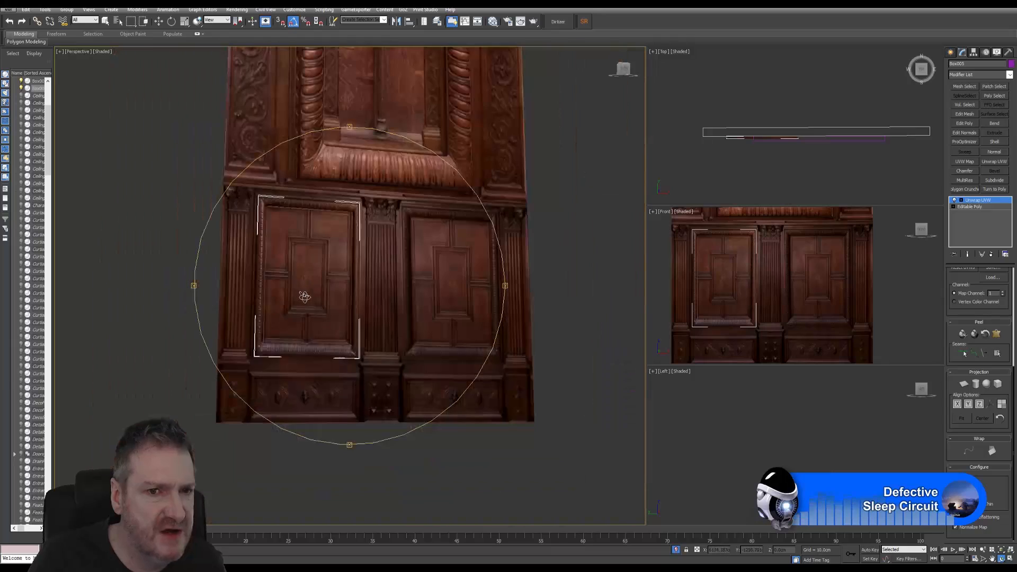
middle_click_drag(349, 254, 346, 304)
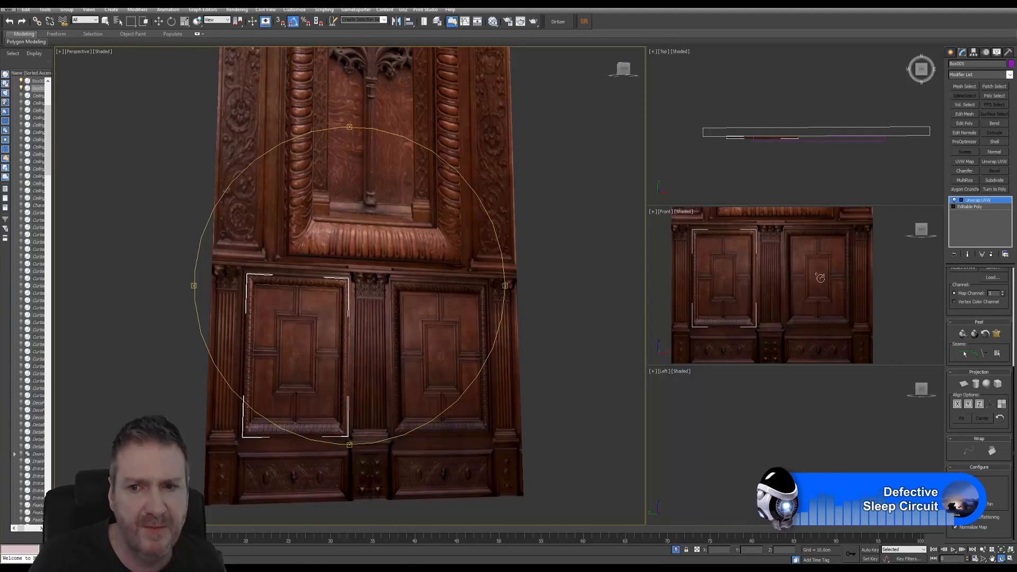
In the maximized front view, clone the finished left frame horizontally onto the right panel as one independent copy.
right_click(793, 282)
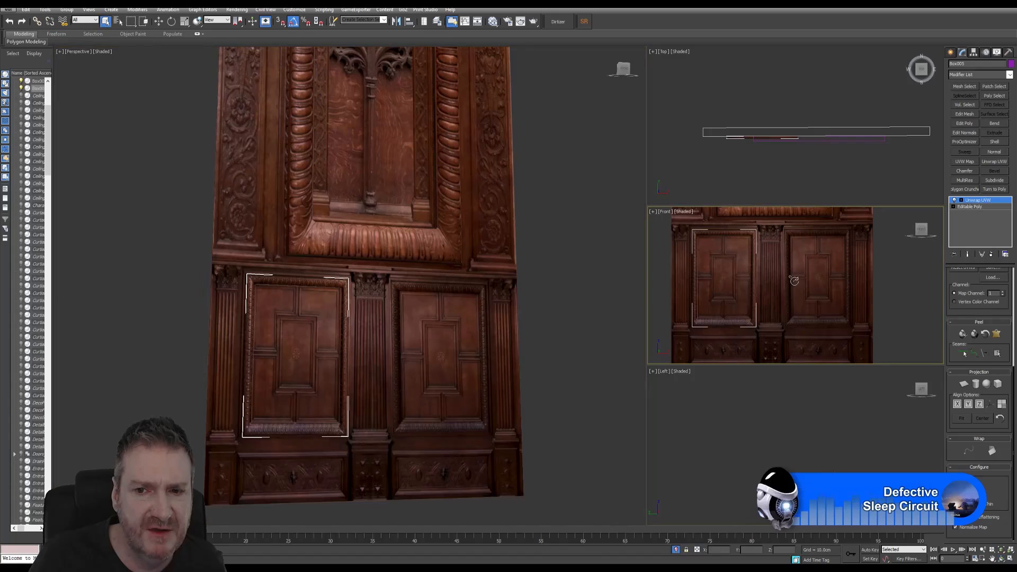
left_click(1011, 559)
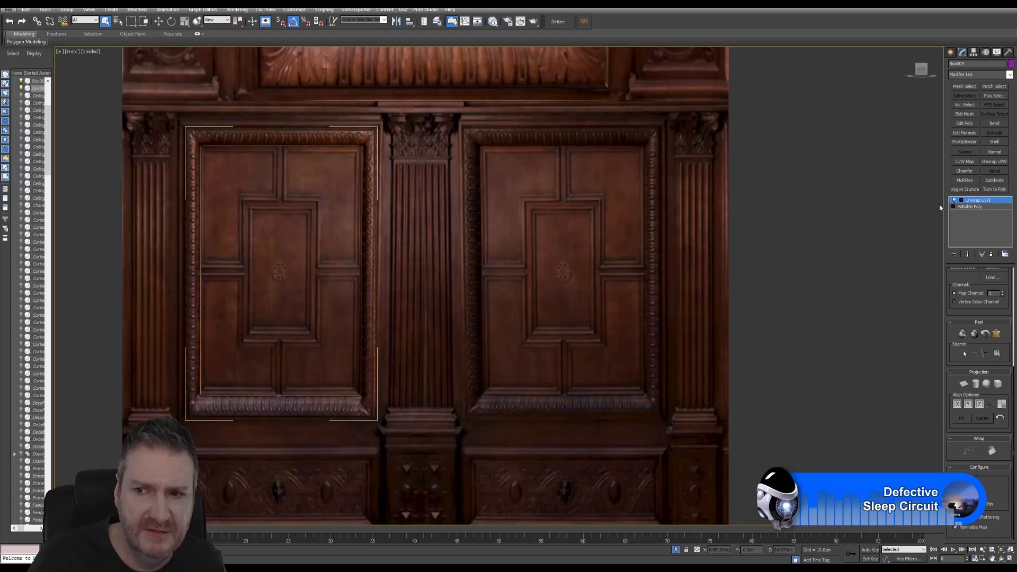
scroll(994, 311, "up", 5)
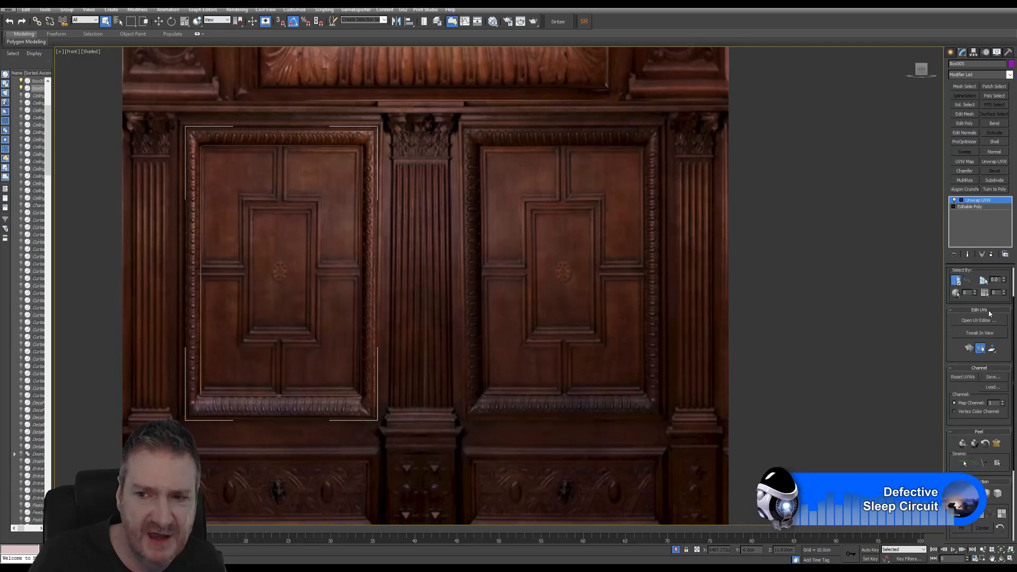
left_click(958, 285)
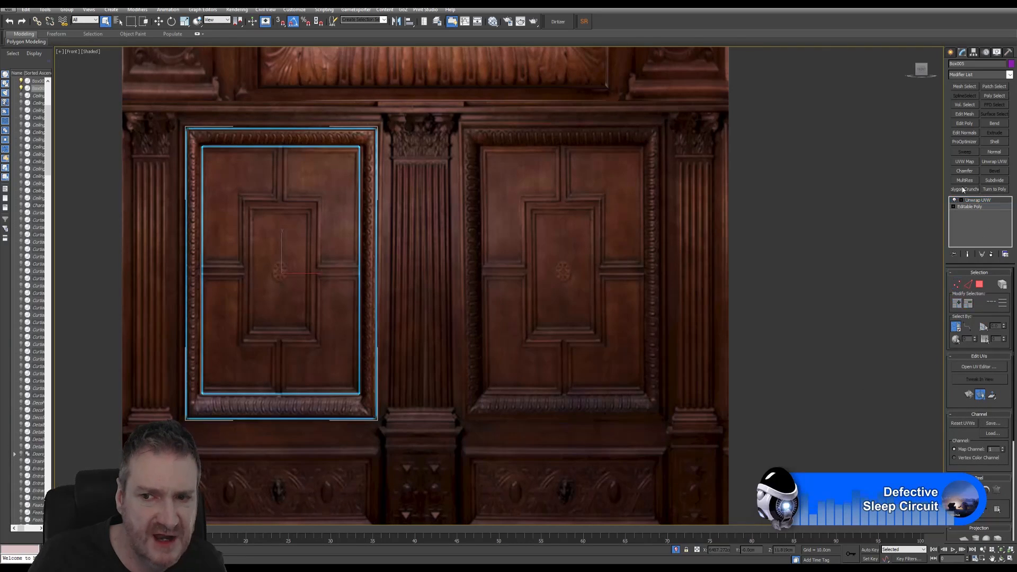
key("w")
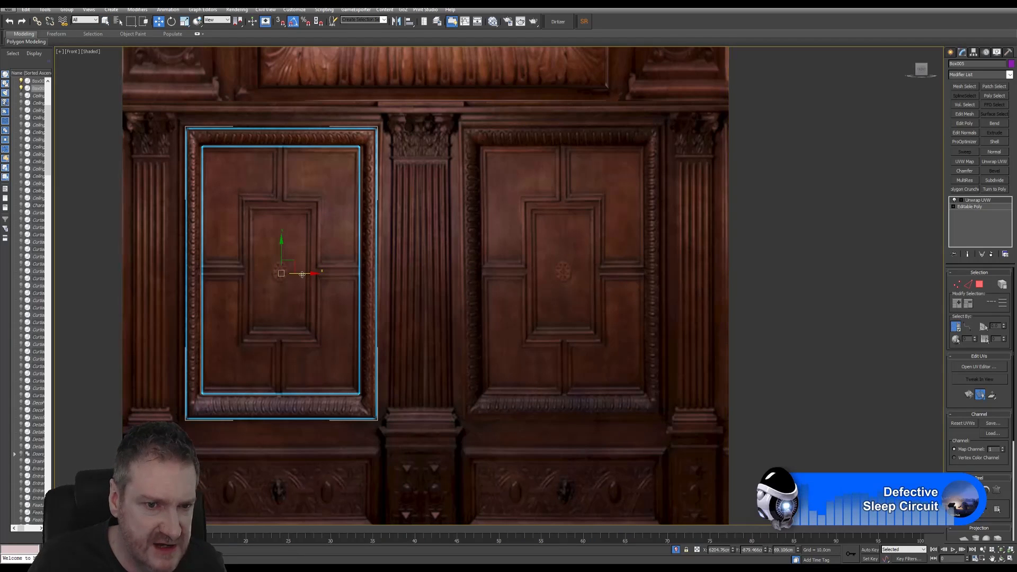
left_click_drag(304, 274, 583, 281, "shift")
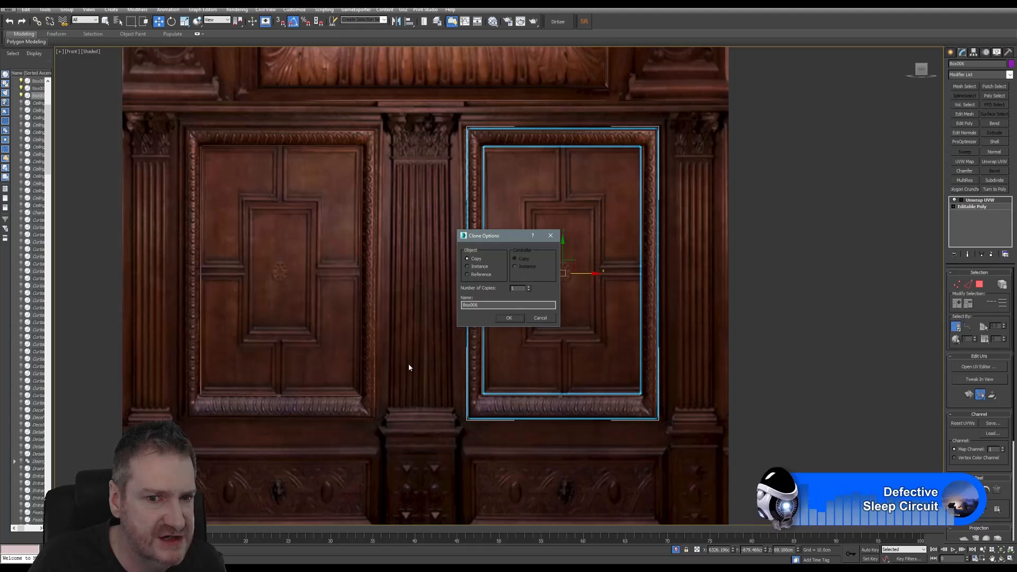
left_click(516, 319)
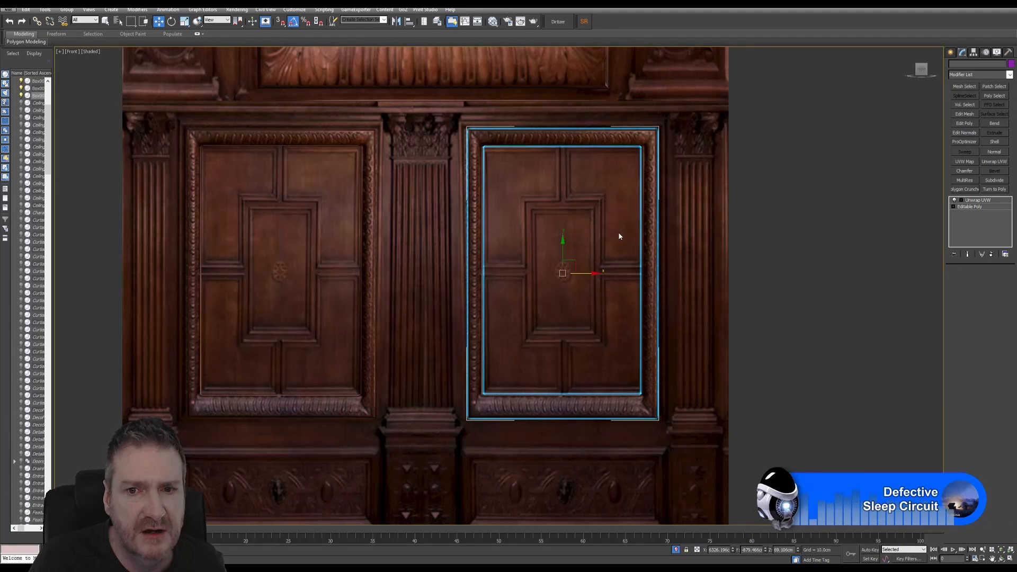
Nudge the copied frame slightly left and scale it to about 101% in width over the right panel's carved border.
scroll(618, 231, "up", 3)
mouse_move(583, 241)
middle_mouse_down()
mouse_move(559, 248)
mouse_move(555, 281)
middle_mouse_up()
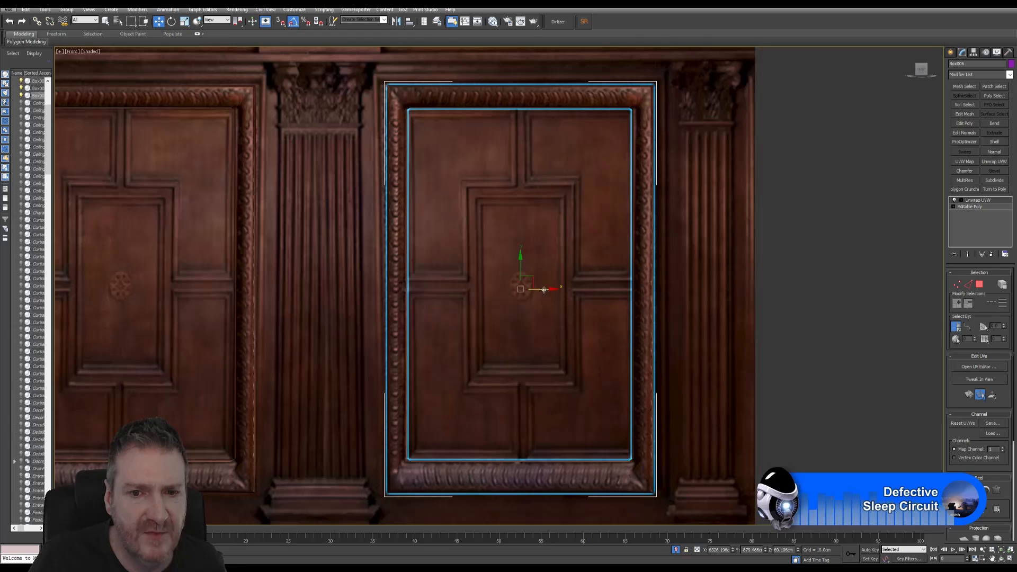
mouse_move(545, 291)
left_mouse_down()
mouse_move(516, 290)
mouse_move(561, 291)
mouse_move(542, 298)
left_mouse_up()
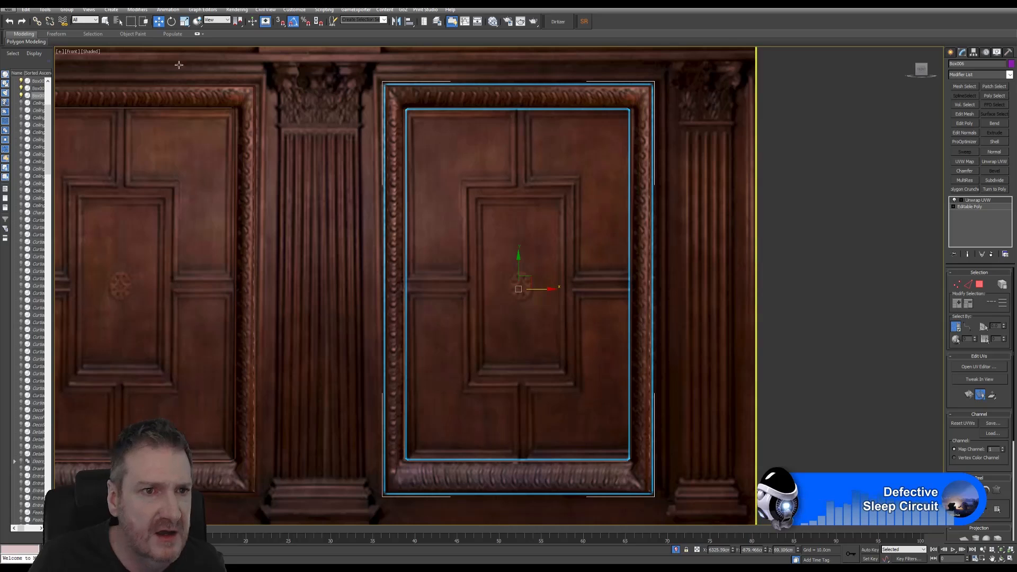
key("r")
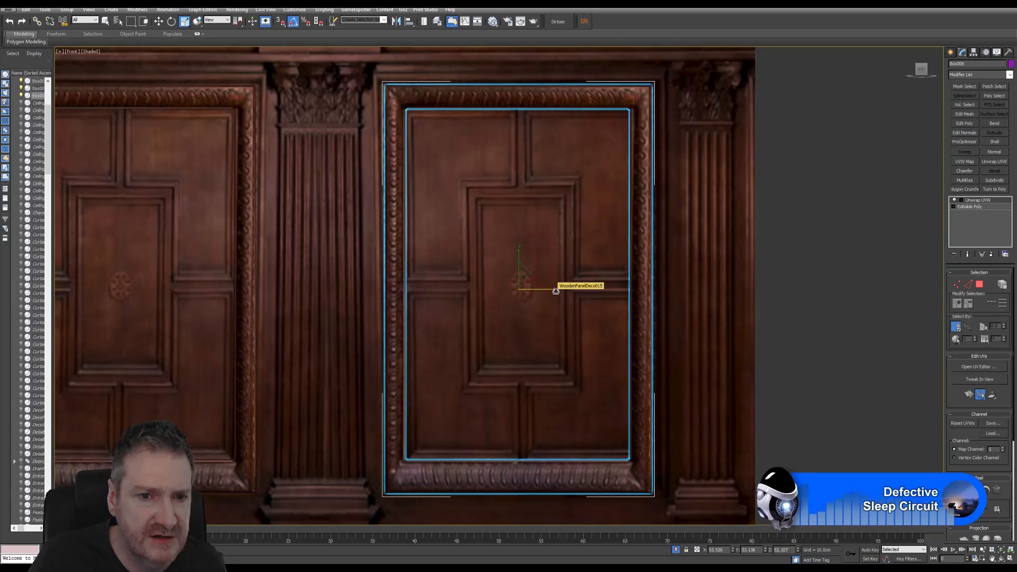
left_click_drag(556, 290, 557, 291)
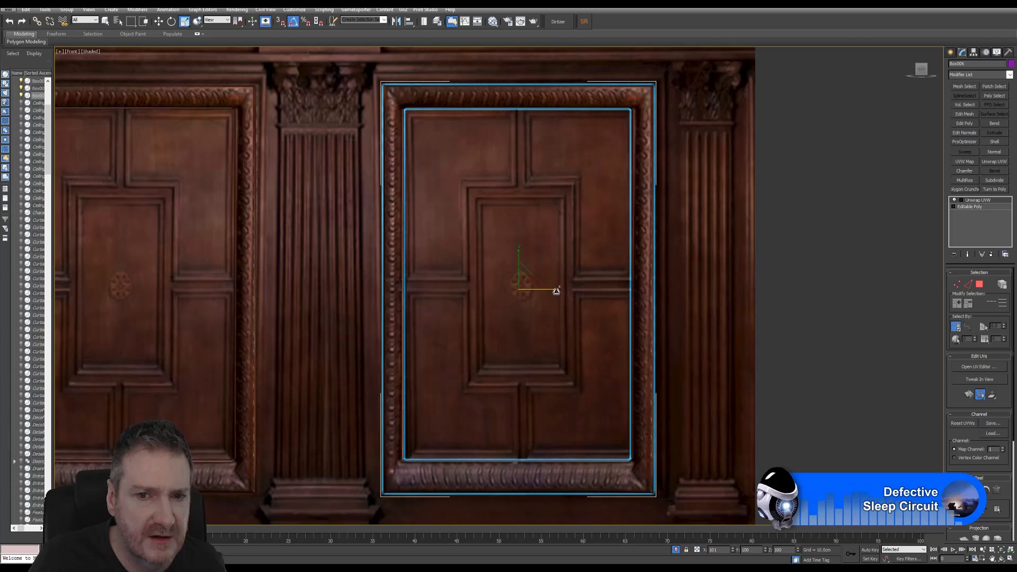
key("w")
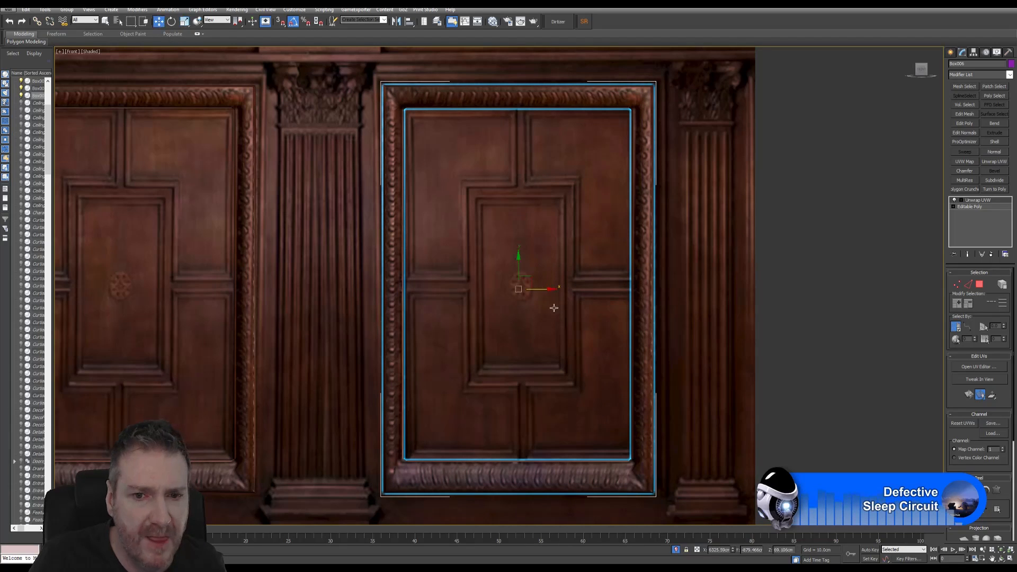
mouse_move(544, 290)
left_mouse_down()
mouse_move(559, 290)
mouse_move(545, 290)
left_mouse_up()
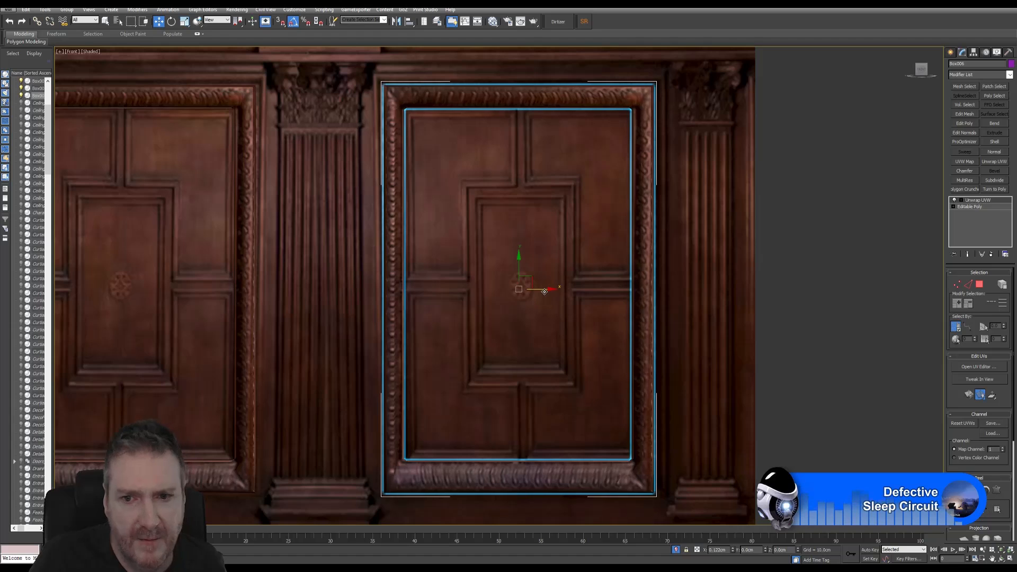
Widen the right frame by scaling it to about 103% along X and shift it slightly right onto the carved border.
middle_click_drag(577, 335, 475, 249)
scroll(587, 335, "up", 2)
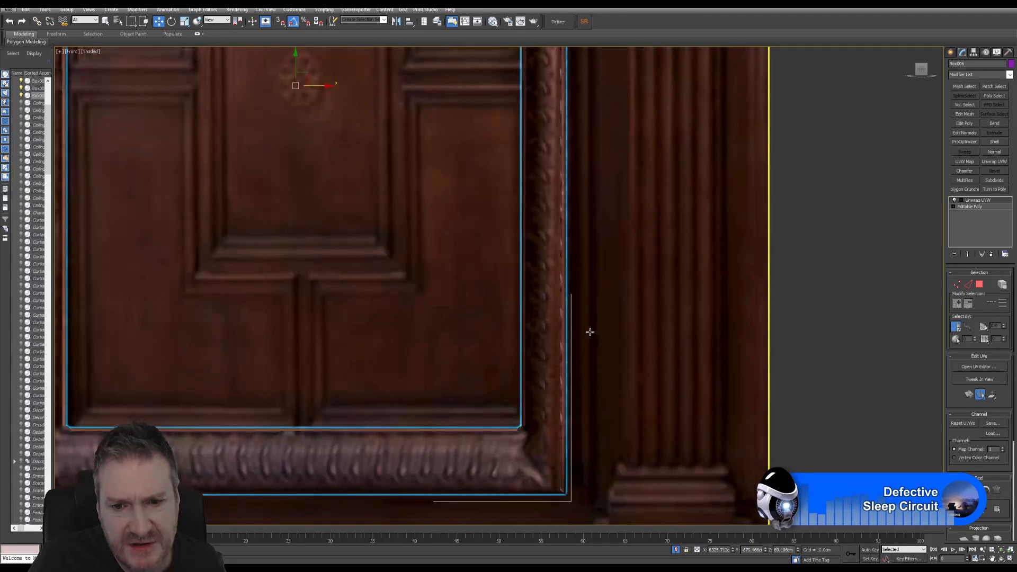
scroll(589, 333, "down", 2)
middle_click_drag(577, 256, 592, 321)
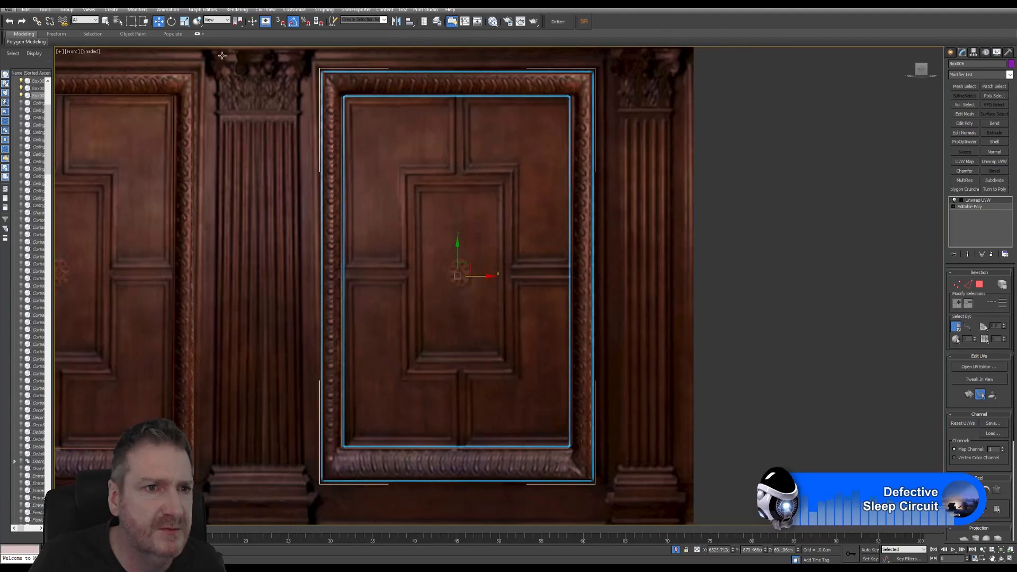
left_click(184, 23)
scroll(486, 284, "up", 2)
scroll(475, 281, "up", 2)
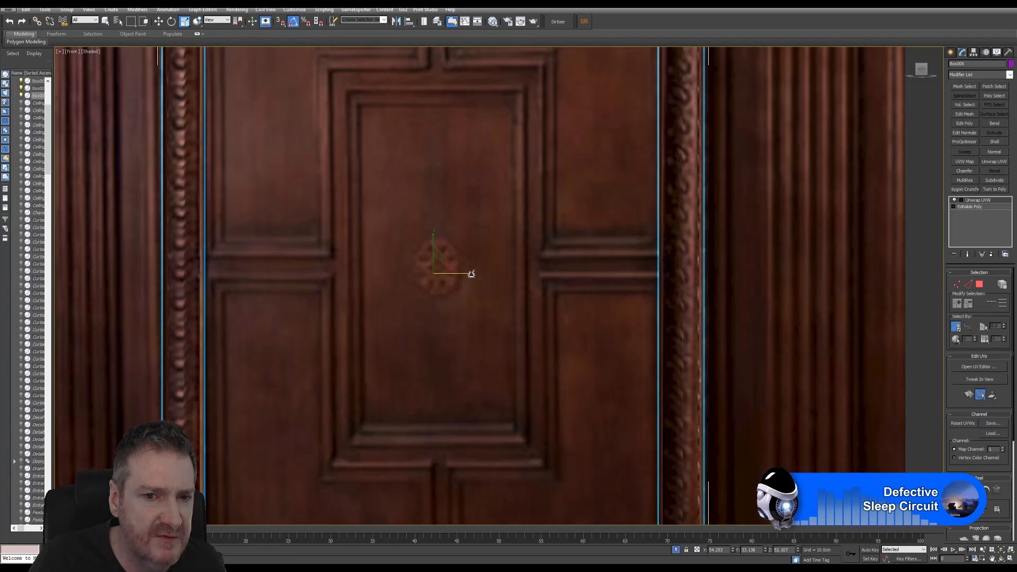
left_click_drag(471, 274, 471, 274)
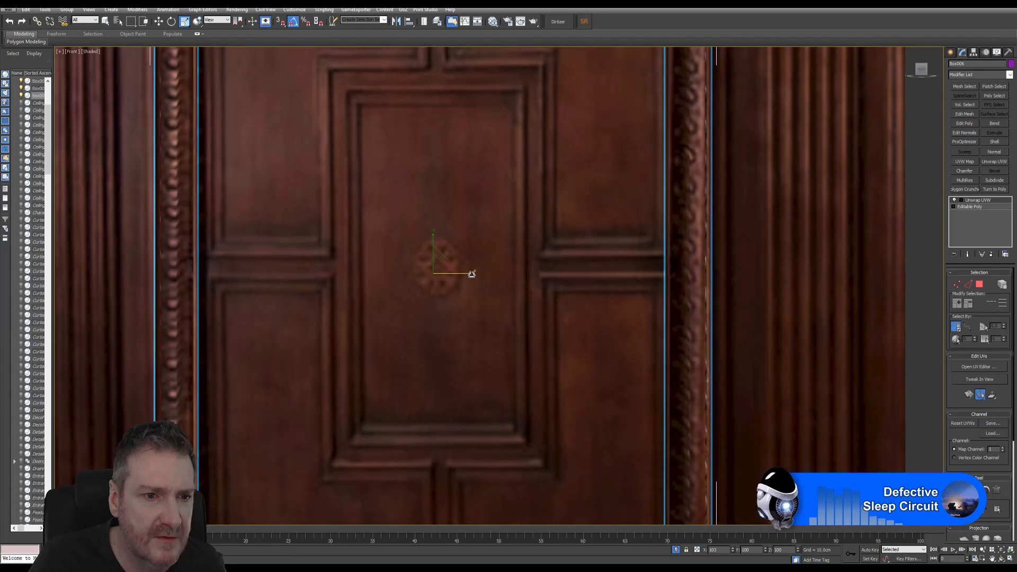
scroll(471, 273, "down", 4)
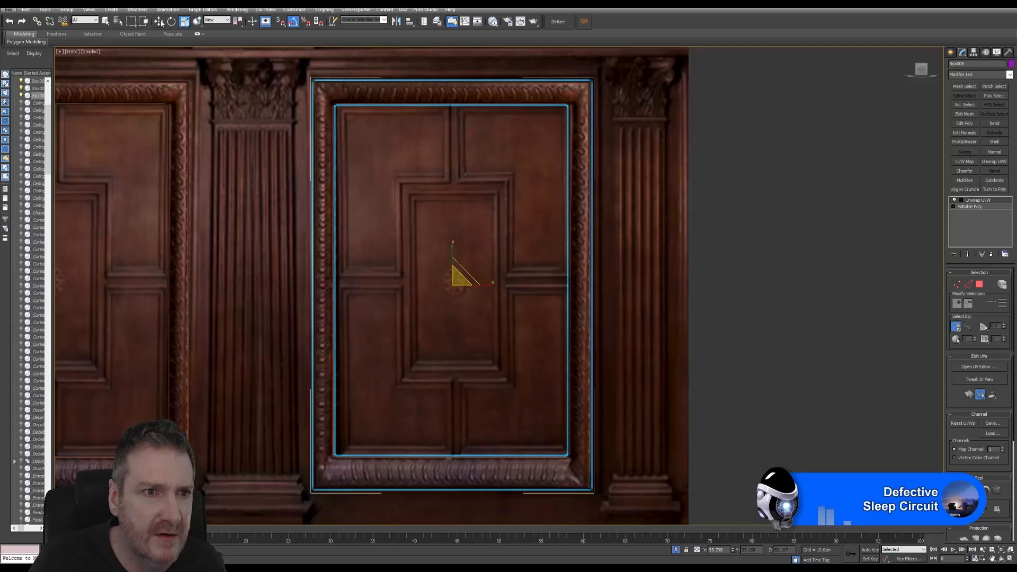
key("w")
left_click_drag(485, 290, 482, 283)
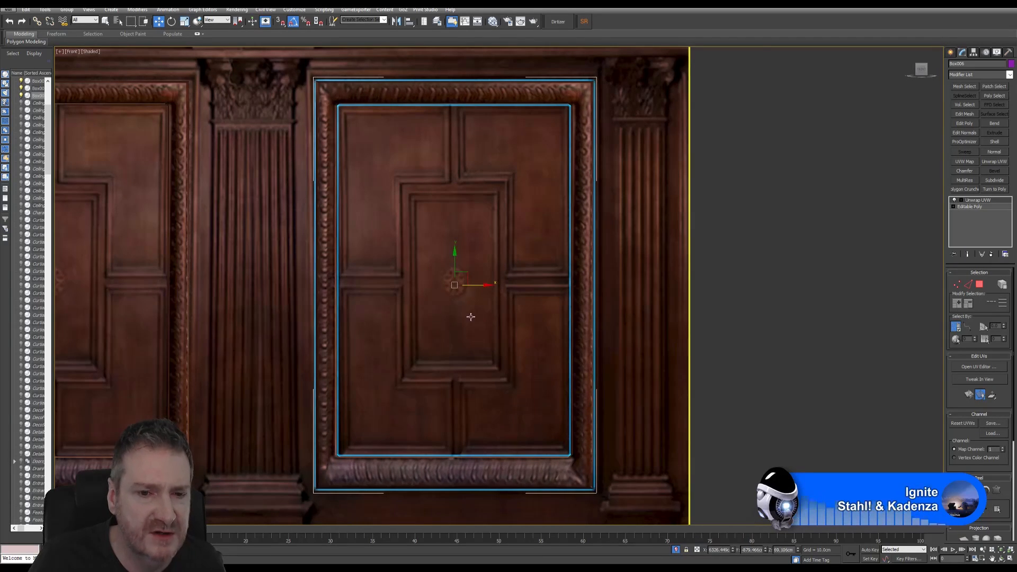
Open the UV editor for the copied frame on the right panel.
middle_click_drag(444, 354, 517, 350)
scroll(517, 349, "down", 2)
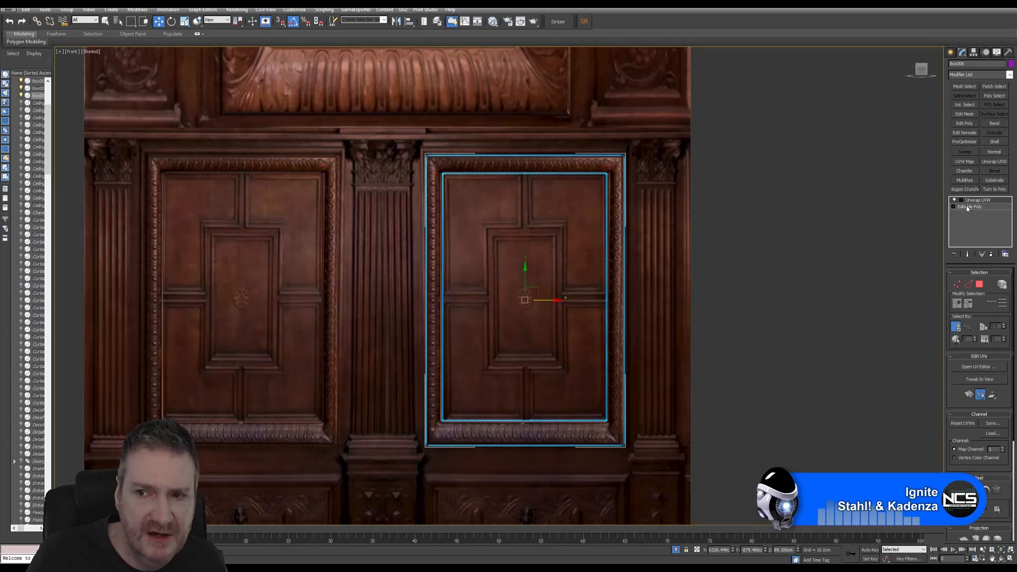
left_click(972, 370)
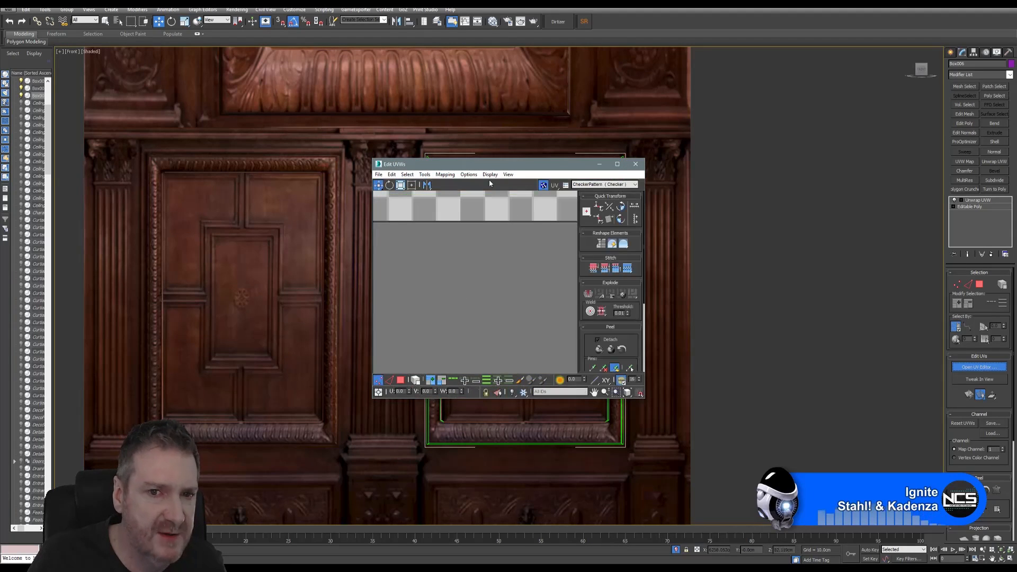
Enlarge the UV editor window and display the PanelWoodNew texture map behind the copied frame's UVs.
left_click_drag(492, 168, 614, 64)
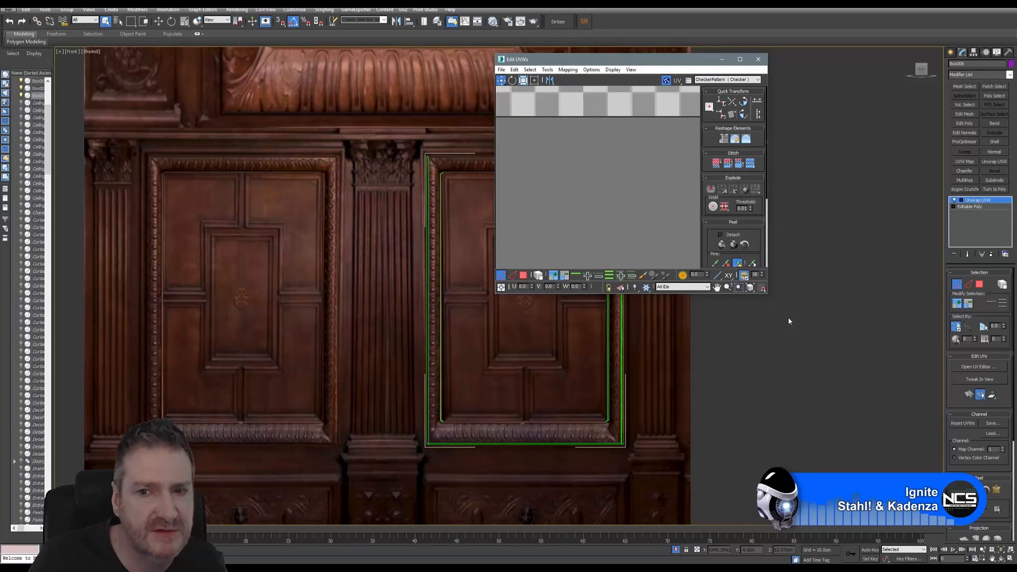
left_click_drag(769, 295, 946, 501)
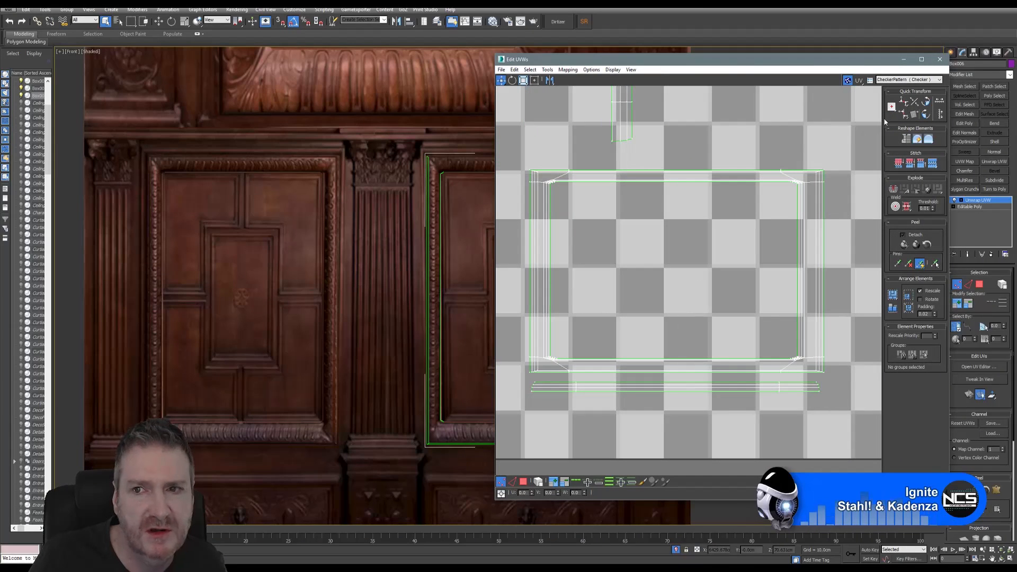
left_click(907, 80)
left_click(906, 92)
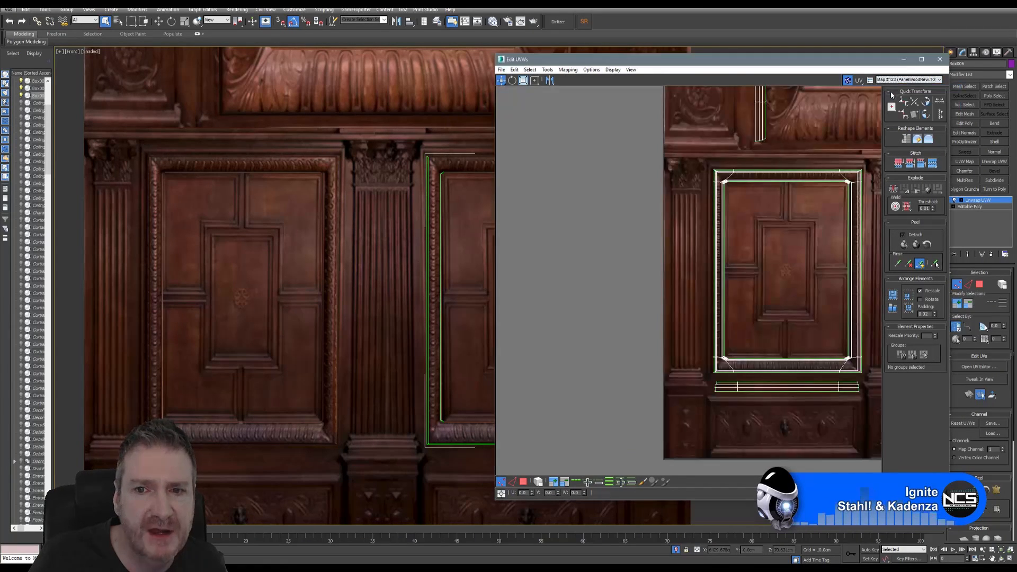
Select the frame's UV polygons over the left panel in the texture and move them onto the right panel's carved border.
middle_click_drag(756, 237, 626, 243)
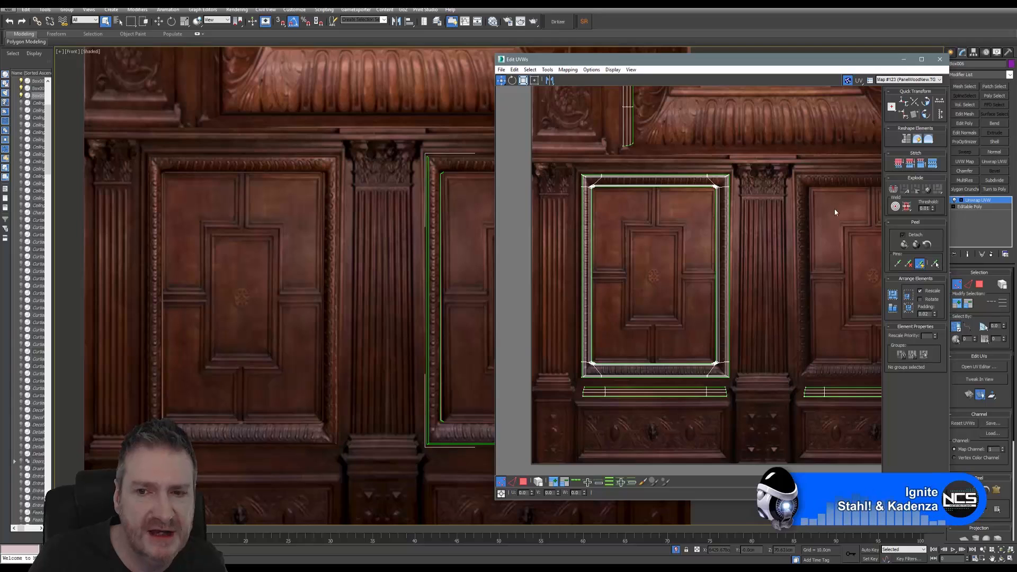
middle_click_drag(812, 220, 714, 219)
scroll(812, 181, "down", 2)
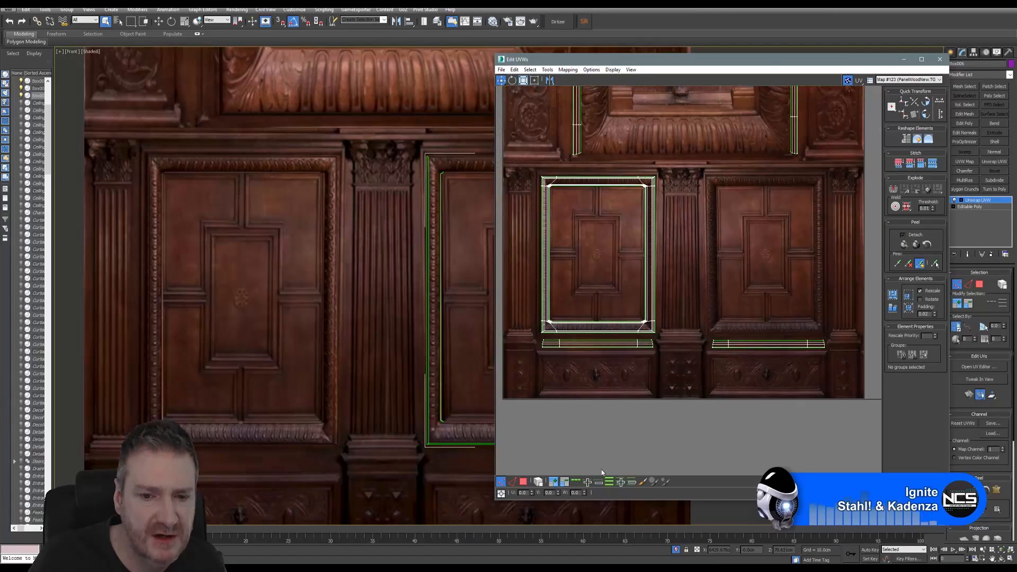
left_click(524, 482)
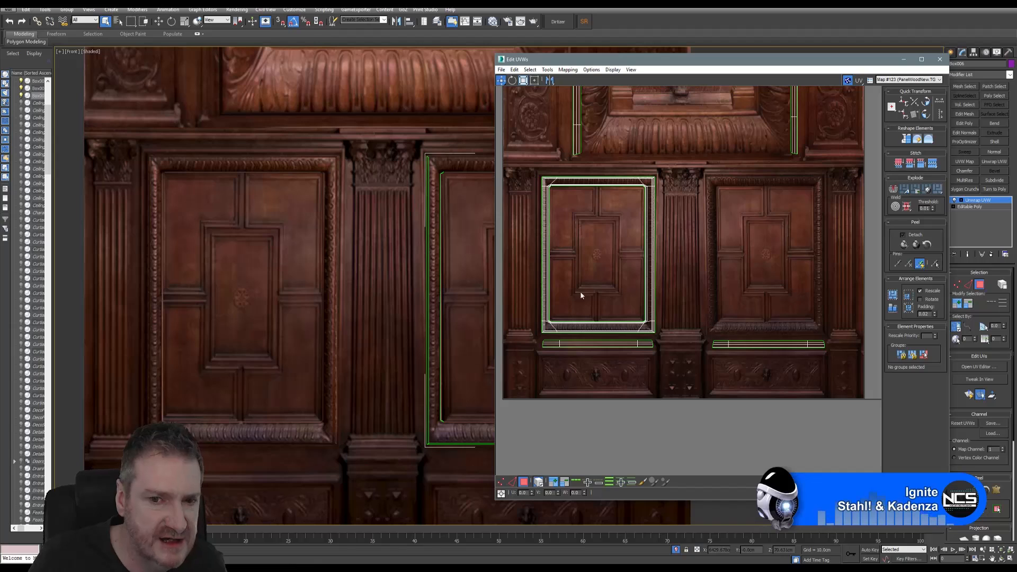
left_click(552, 182)
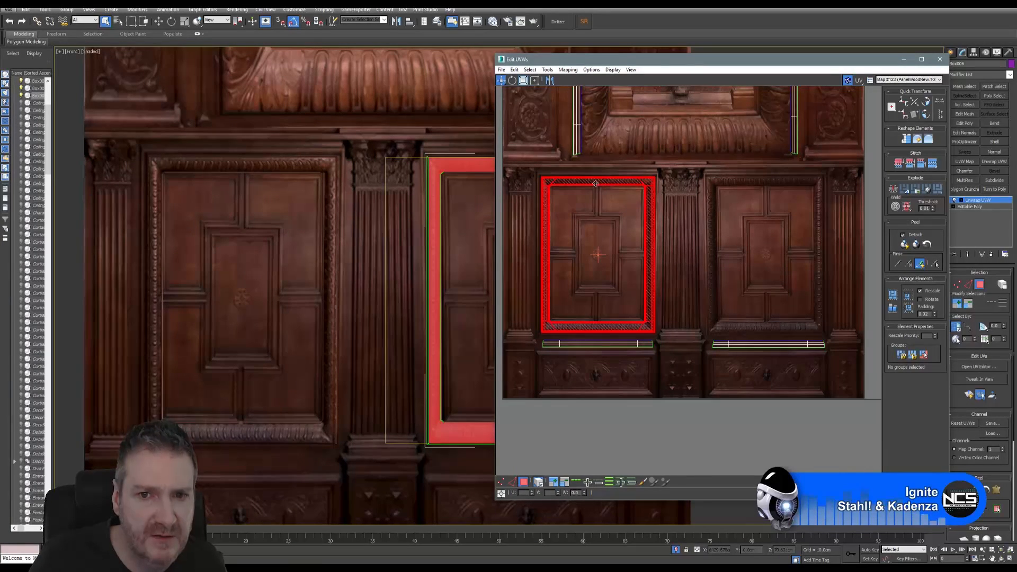
left_click_drag(604, 185, 761, 192)
middle_click_drag(779, 268, 658, 282)
scroll(650, 234, "up", 4)
scroll(670, 272, "up", 2)
left_click_drag(743, 274, 747, 270)
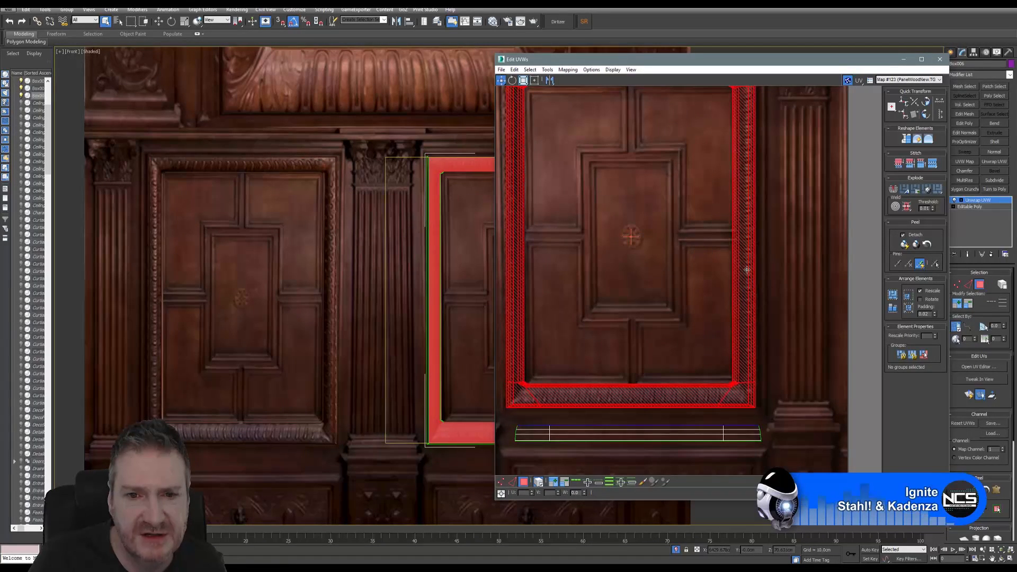
Scale the selected frame UVs slightly wider to match the right panel's carved border in the texture.
left_click(523, 81)
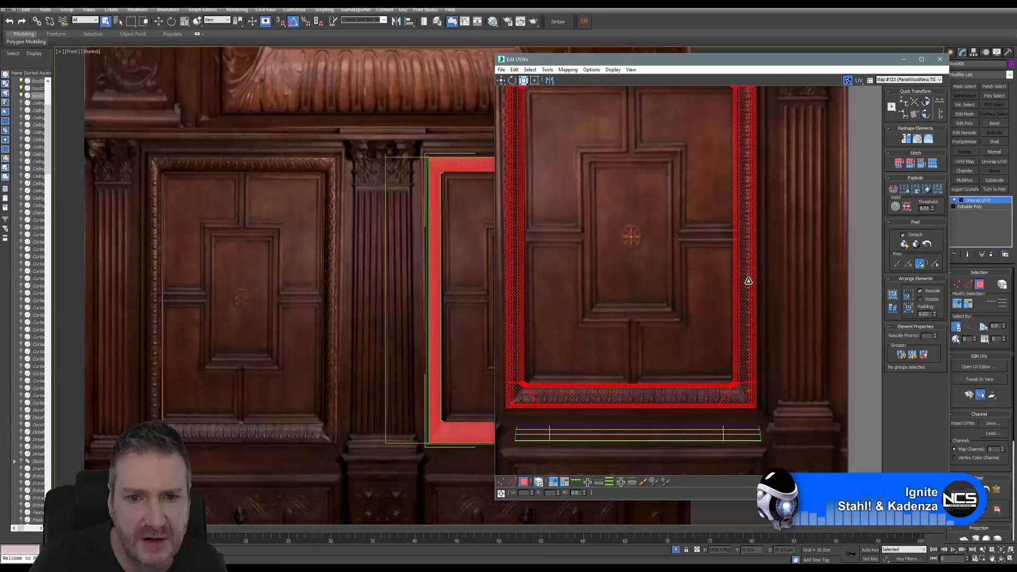
left_click_drag(747, 281, 751, 280)
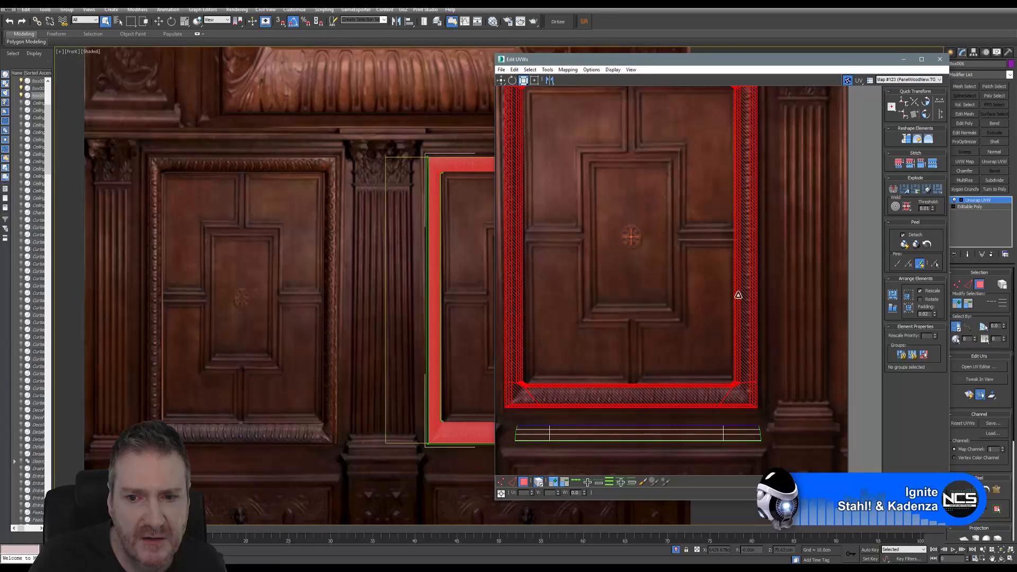
middle_click_drag(736, 293, 710, 312)
scroll(724, 320, "down", 1)
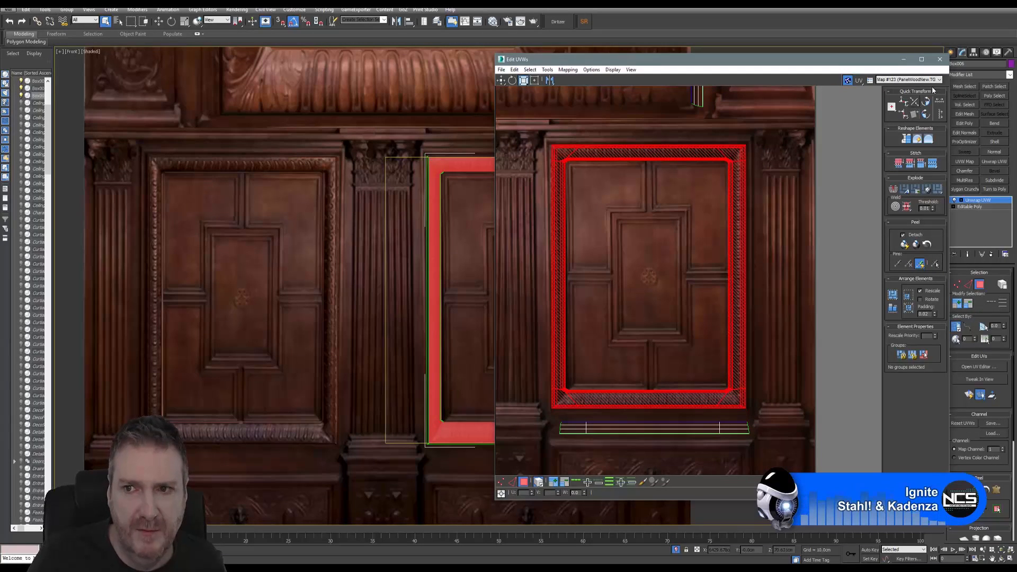
Leave UV polygon selection, hide the green map seams on the right frame and deselect it.
left_click(979, 285)
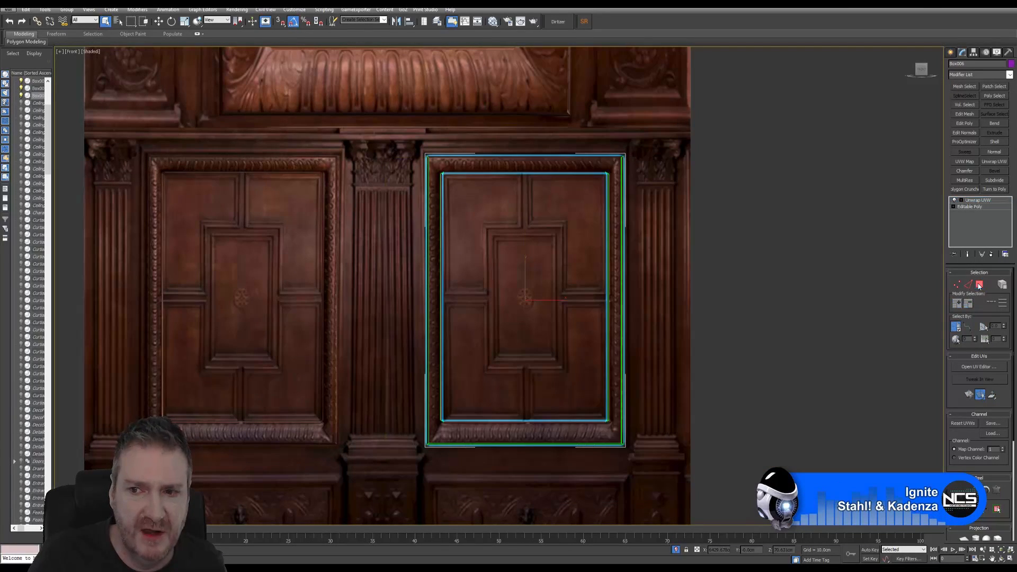
scroll(960, 425, "down", 5)
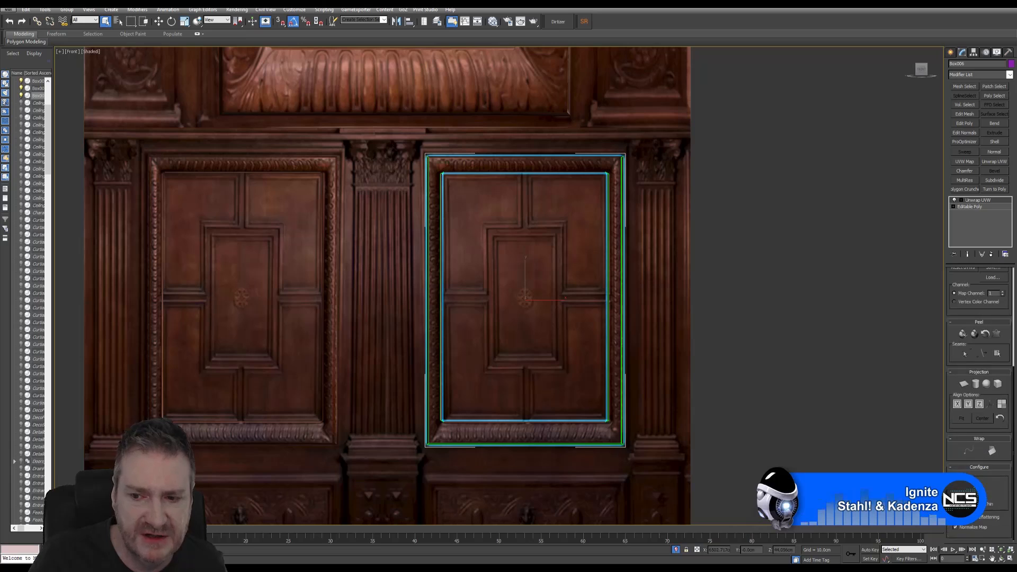
left_click(955, 485)
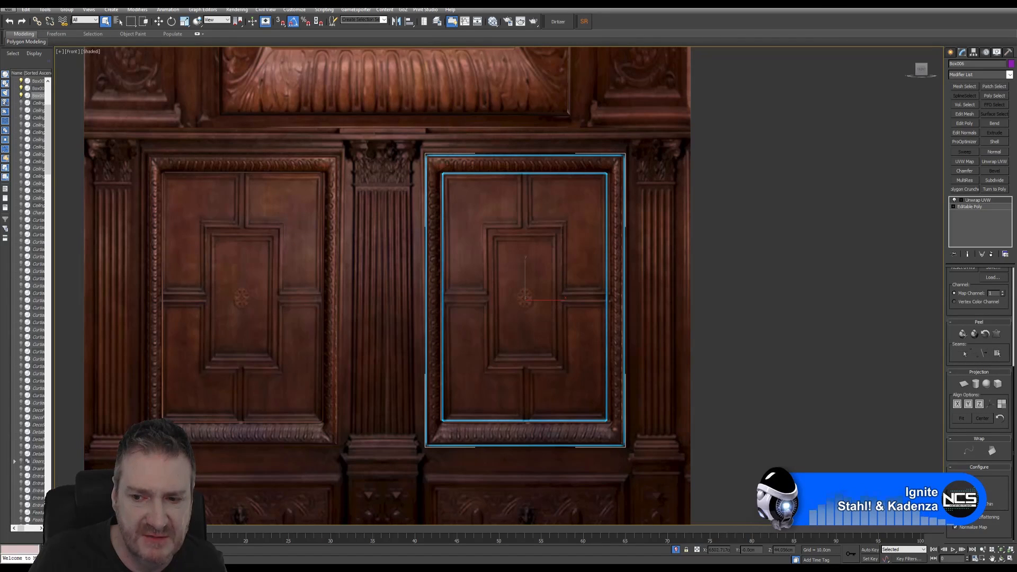
left_click(765, 269)
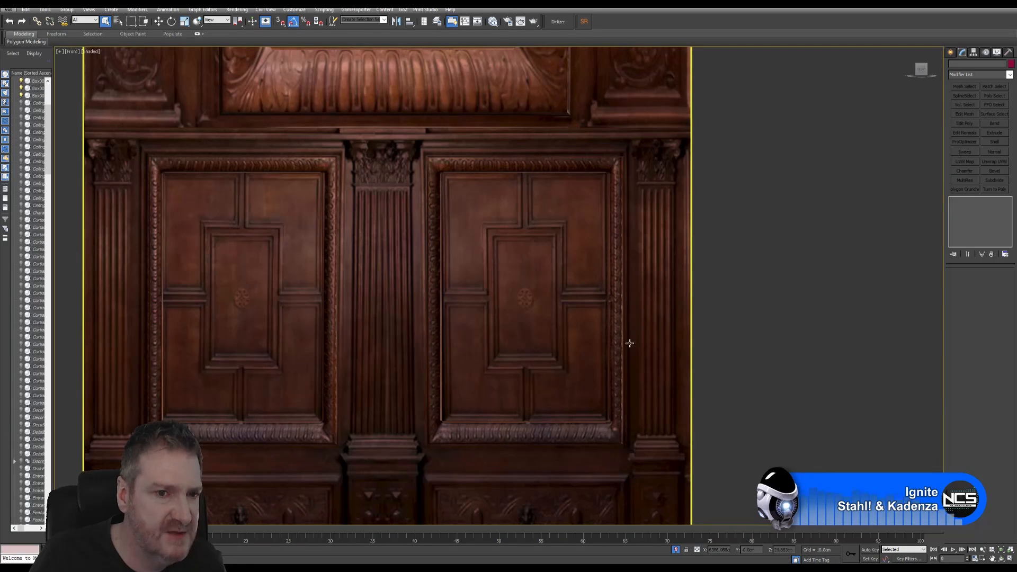
Examine both framed lower panels and the drawer fronts beneath them in the front view.
middle_click_drag(474, 300, 498, 321)
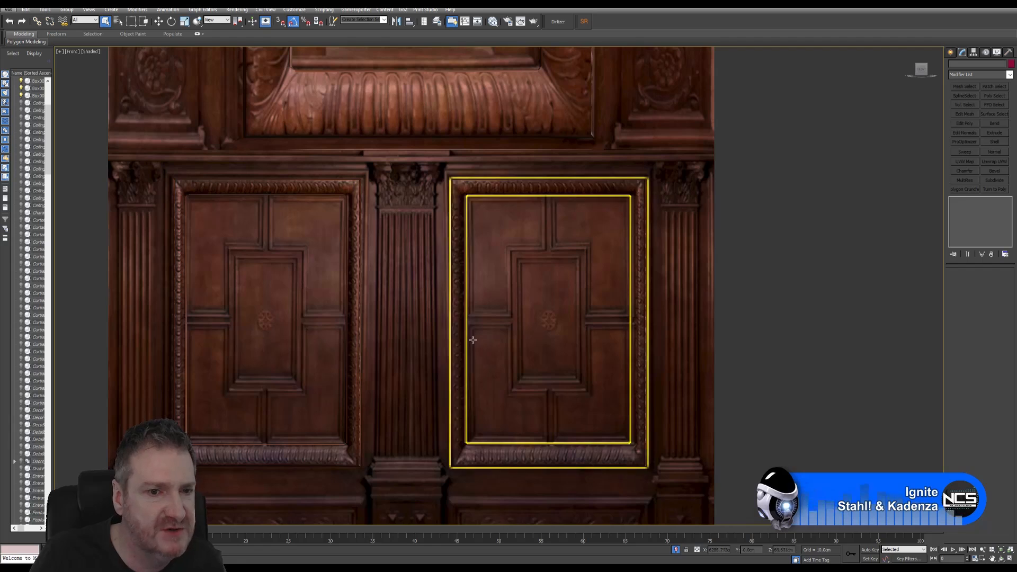
scroll(537, 333, "down", 5)
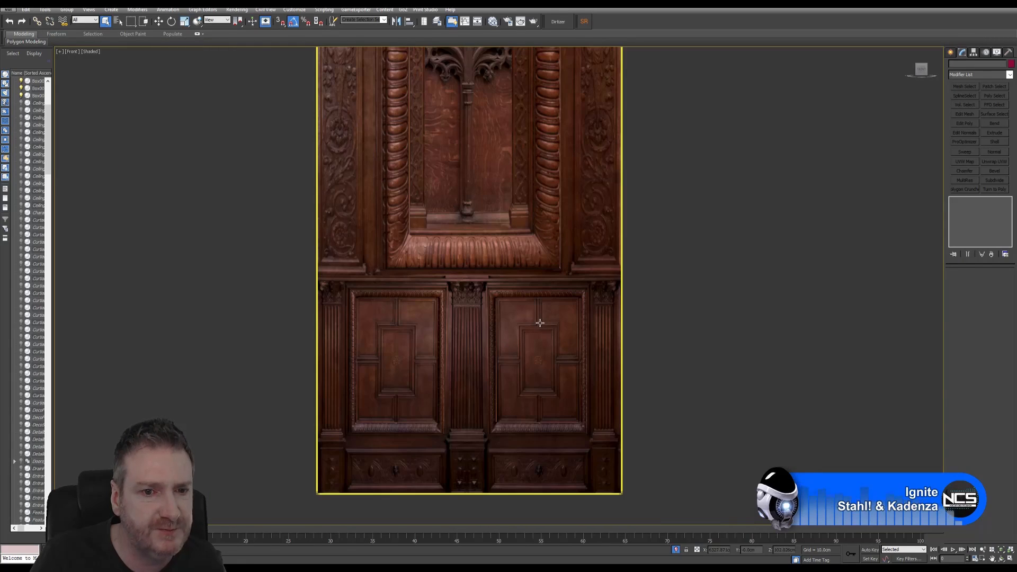
middle_click_drag(540, 323, 535, 292)
middle_click_drag(508, 381, 536, 309)
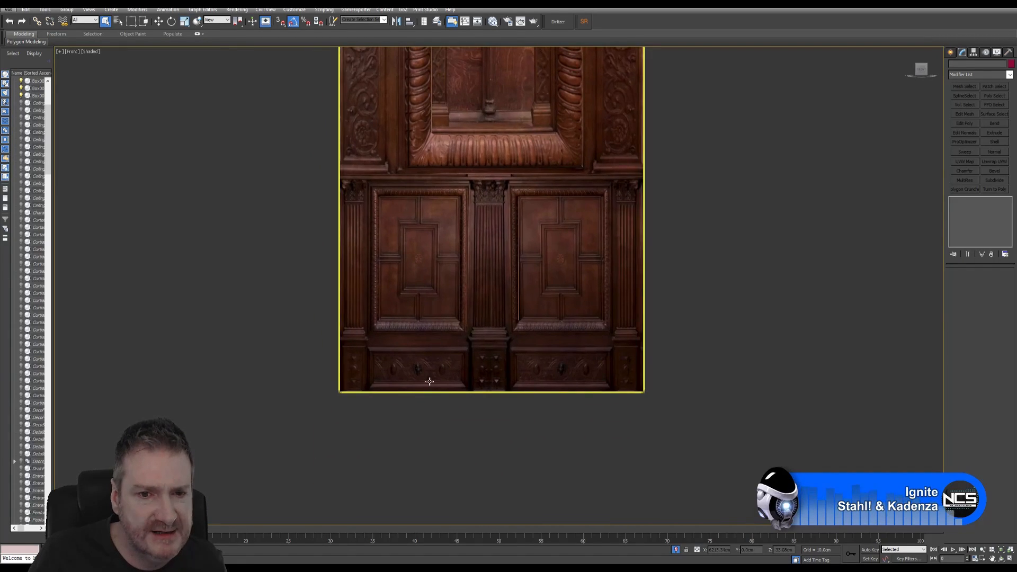
scroll(429, 381, "up", 2)
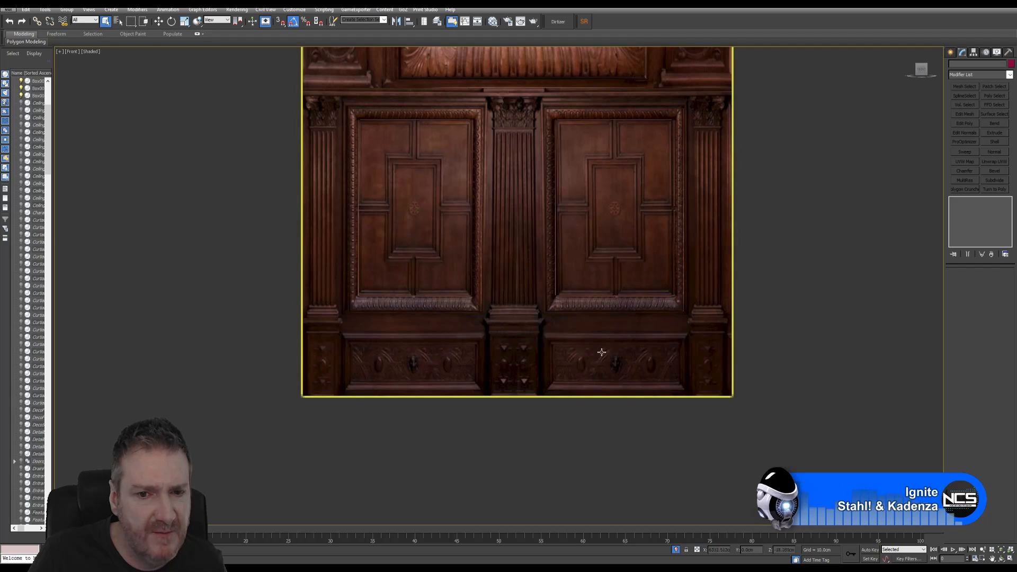
middle_click_drag(615, 296, 579, 386)
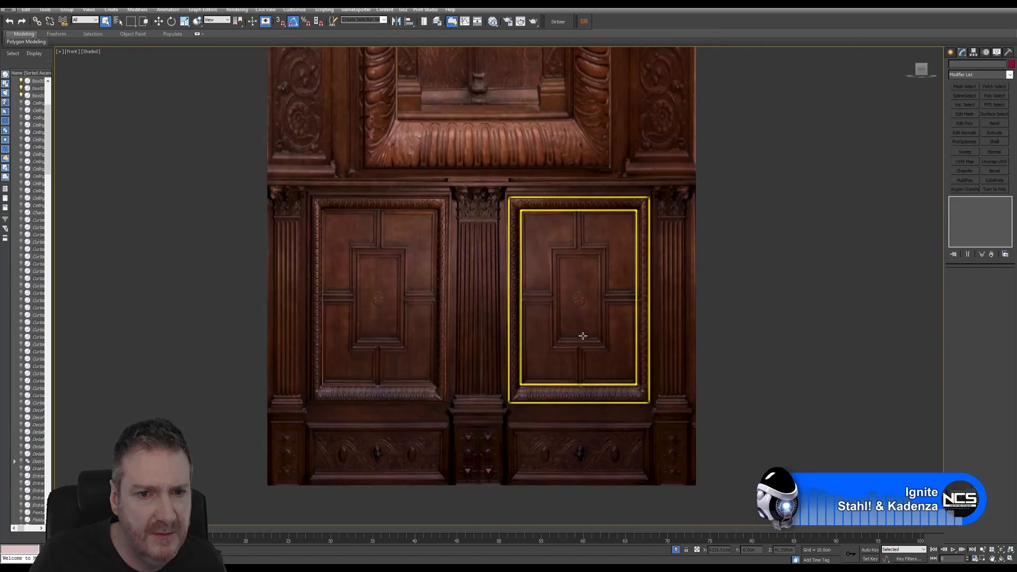
scroll(583, 336, "down", 6)
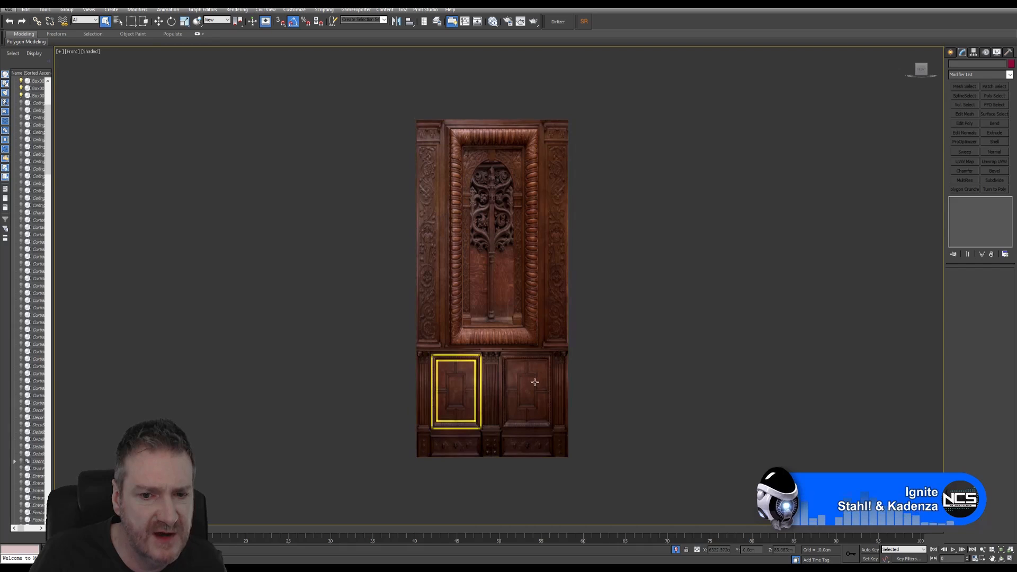
middle_click_drag(472, 463, 504, 404)
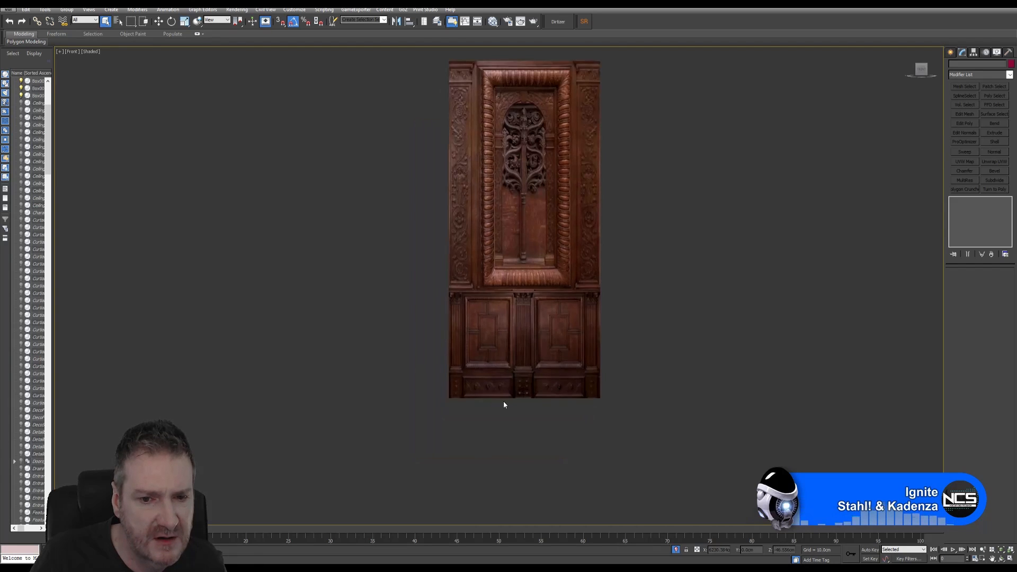
scroll(504, 405, "up", 4)
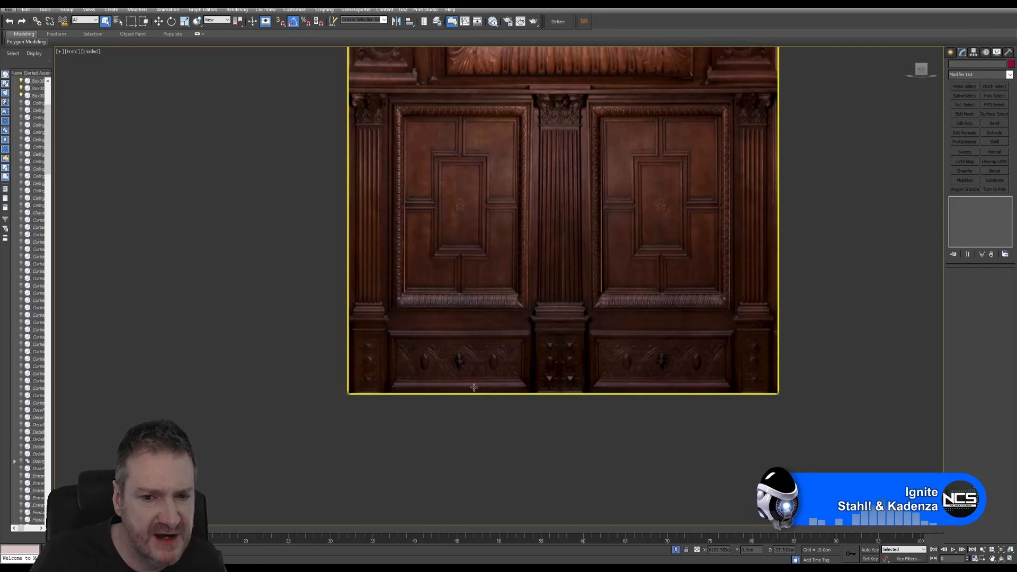
middle_click_drag(512, 348, 506, 354)
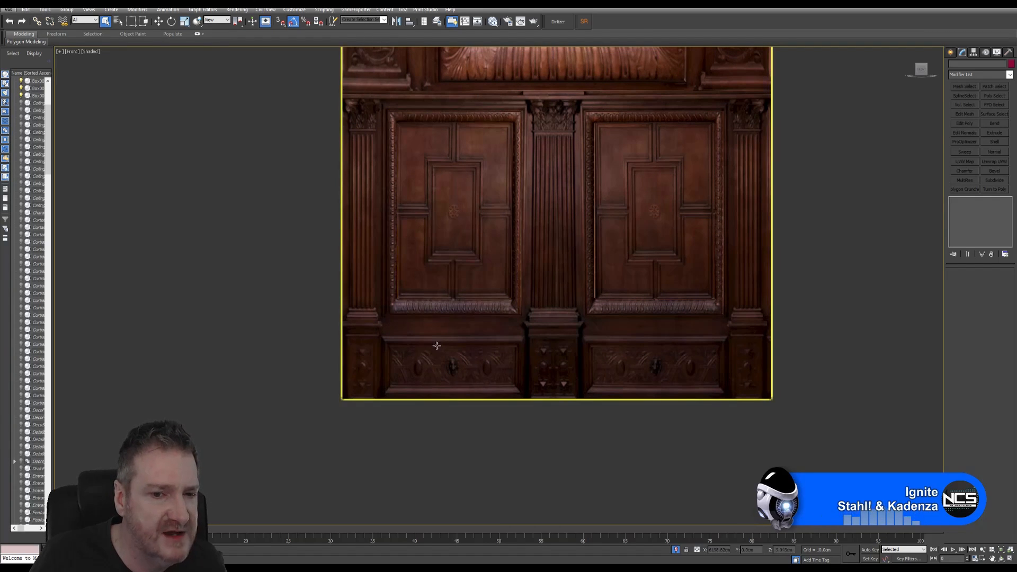
Clone the left panel's frame straight down over the left drawer front.
left_click(440, 120)
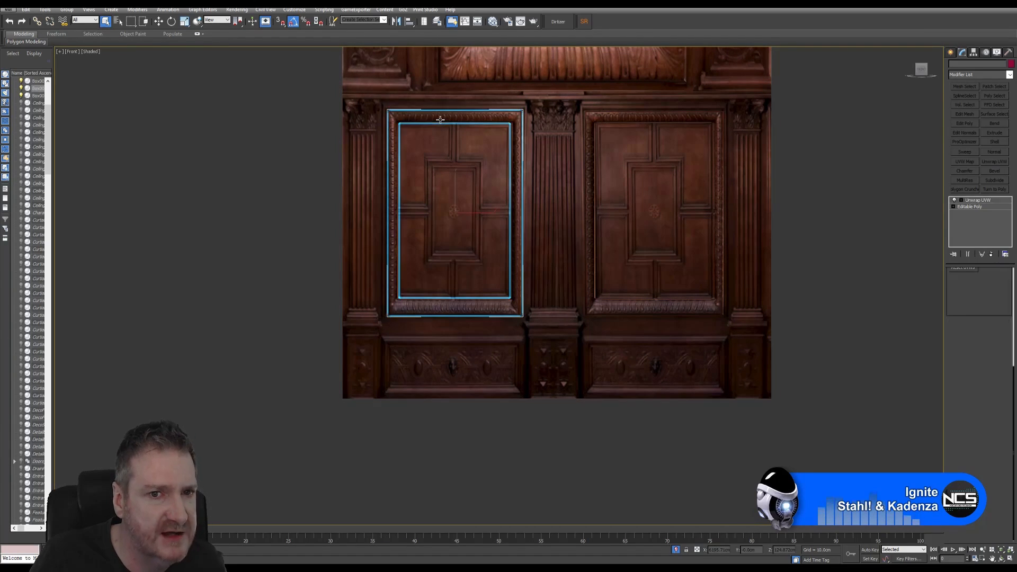
left_click(160, 23)
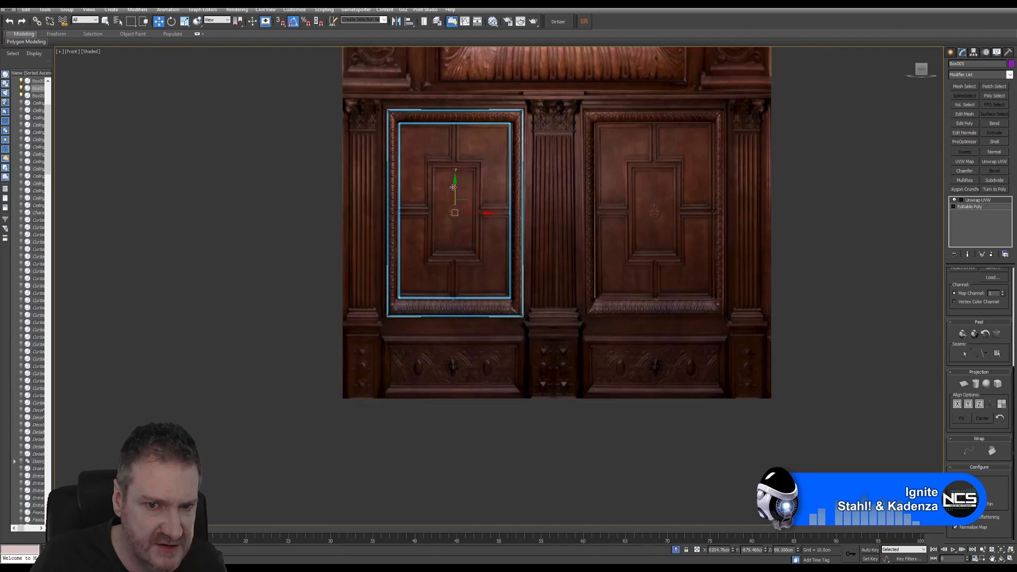
left_click_drag(455, 185, 461, 355)
left_click(508, 319)
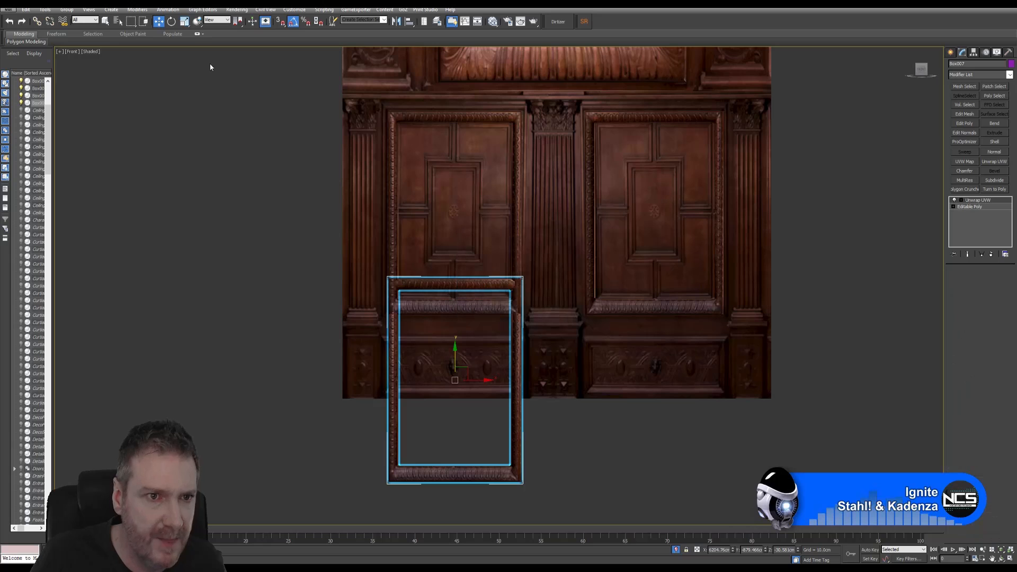
Squash the cloned frame vertically to roughly the drawer's height and move it up onto the left drawer front.
key("r")
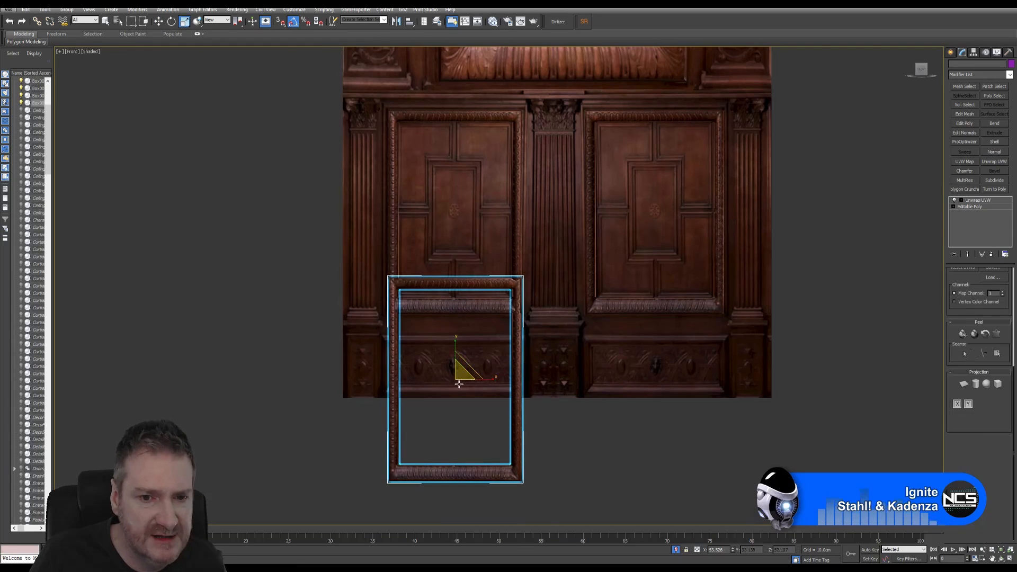
scroll(457, 387, "up", 2)
left_click_drag(452, 350, 447, 417)
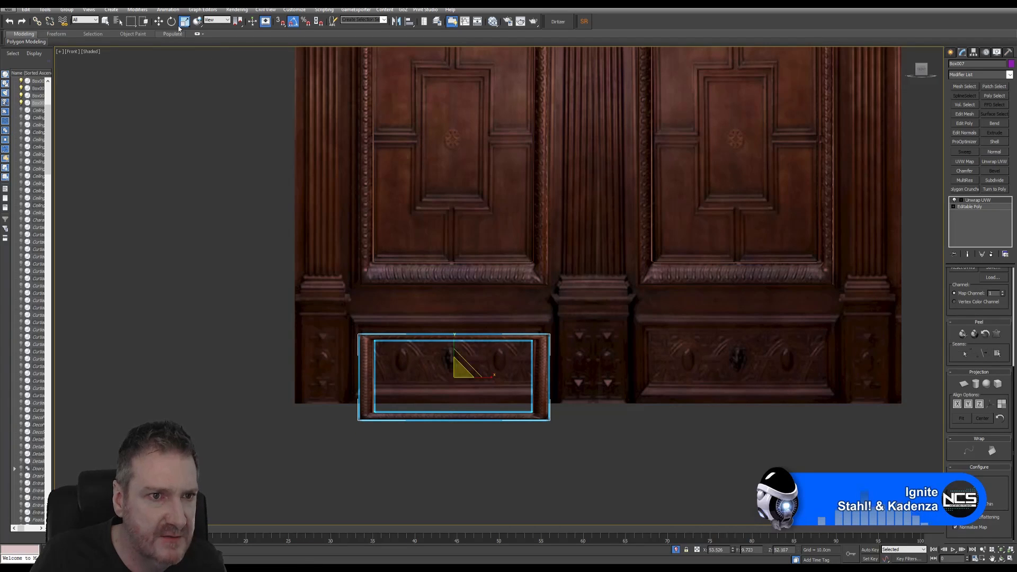
left_click(159, 21)
left_click_drag(455, 362, 467, 342)
middle_click_drag(467, 342, 571, 345)
scroll(557, 334, "up", 5)
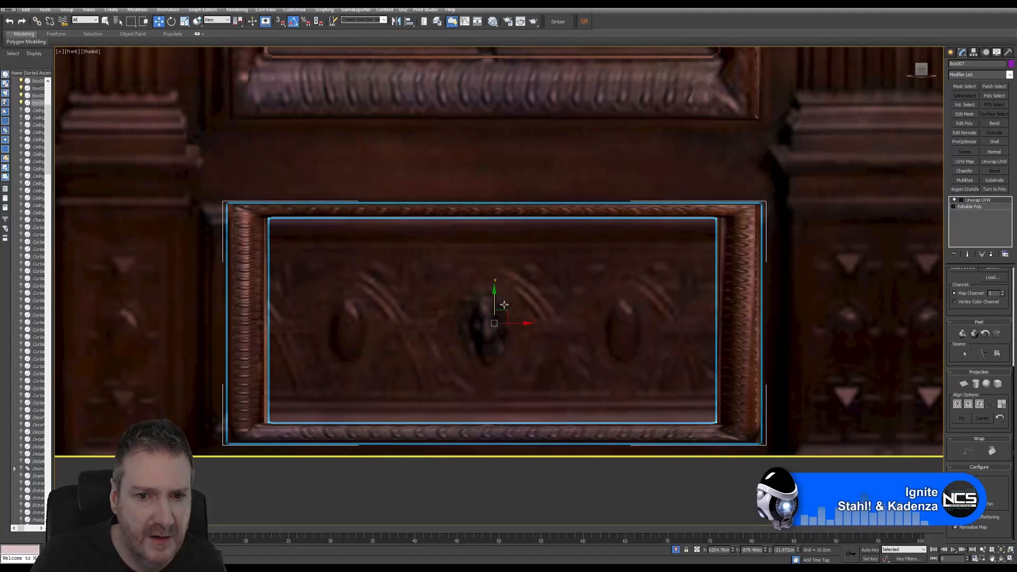
mouse_move(497, 298)
left_mouse_down()
mouse_move(497, 316)
mouse_move(505, 273)
mouse_move(504, 306)
left_mouse_up()
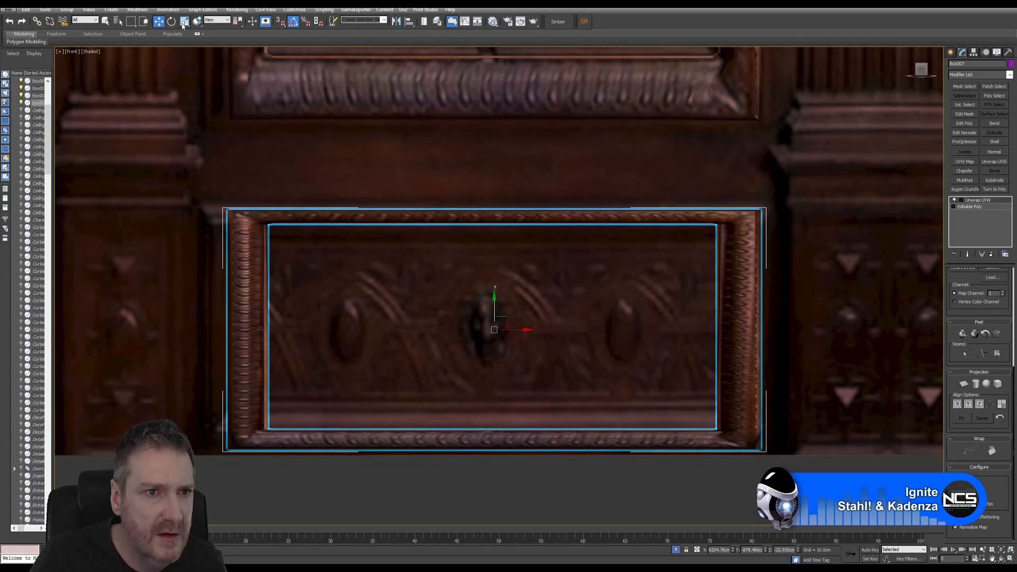
Scale the cloned drawer frame slightly taller, shift it a little left, and stretch it horizontally towards the drawer front's width.
key("r")
left_click_drag(495, 296, 498, 295)
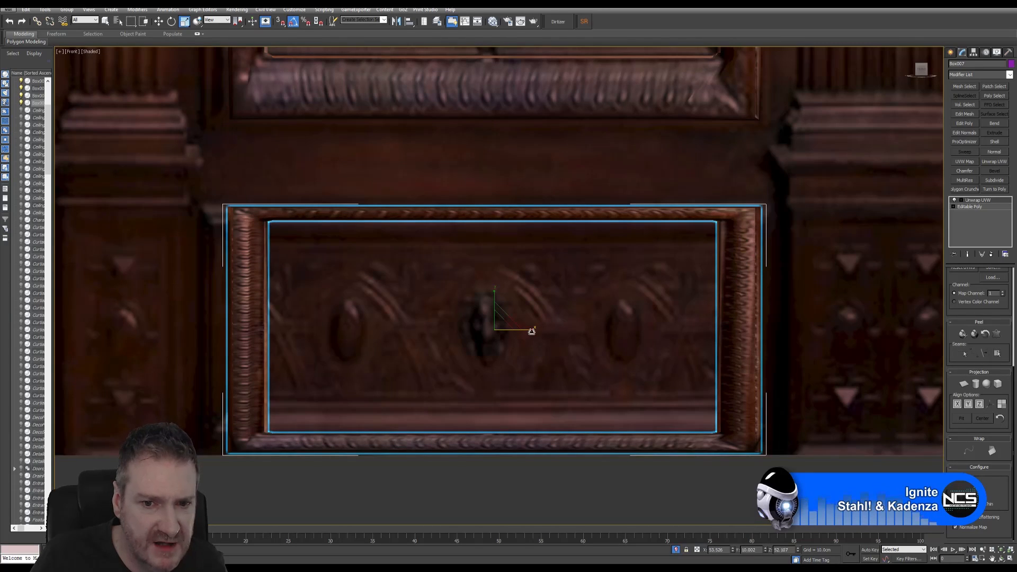
mouse_move(531, 330)
left_mouse_down()
mouse_move(465, 336)
mouse_move(565, 339)
mouse_move(366, 342)
mouse_move(686, 352)
mouse_move(451, 345)
mouse_move(572, 340)
mouse_move(463, 338)
mouse_move(516, 338)
left_mouse_up()
key("w")
key("r")
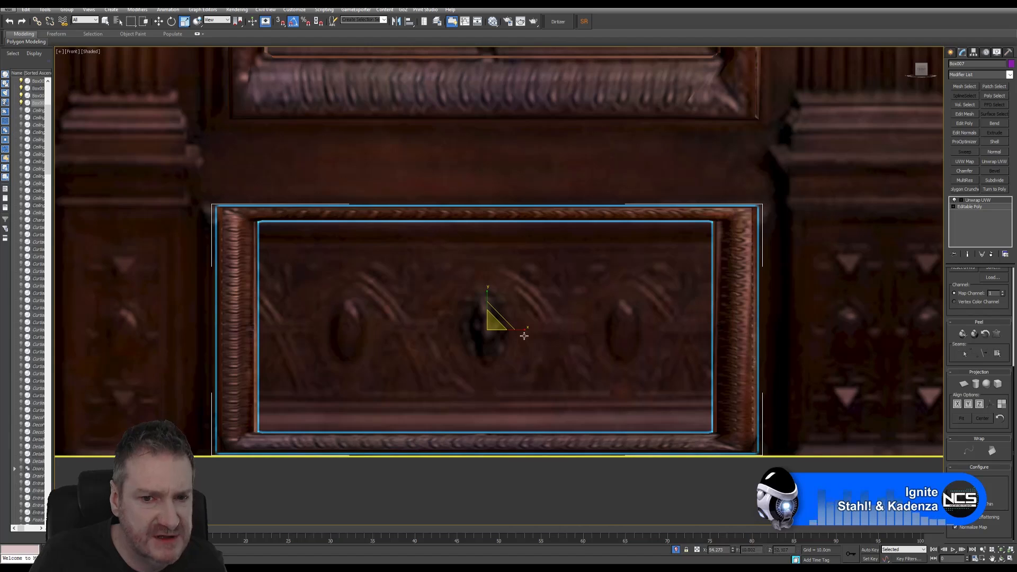
left_click_drag(522, 332, 523, 332)
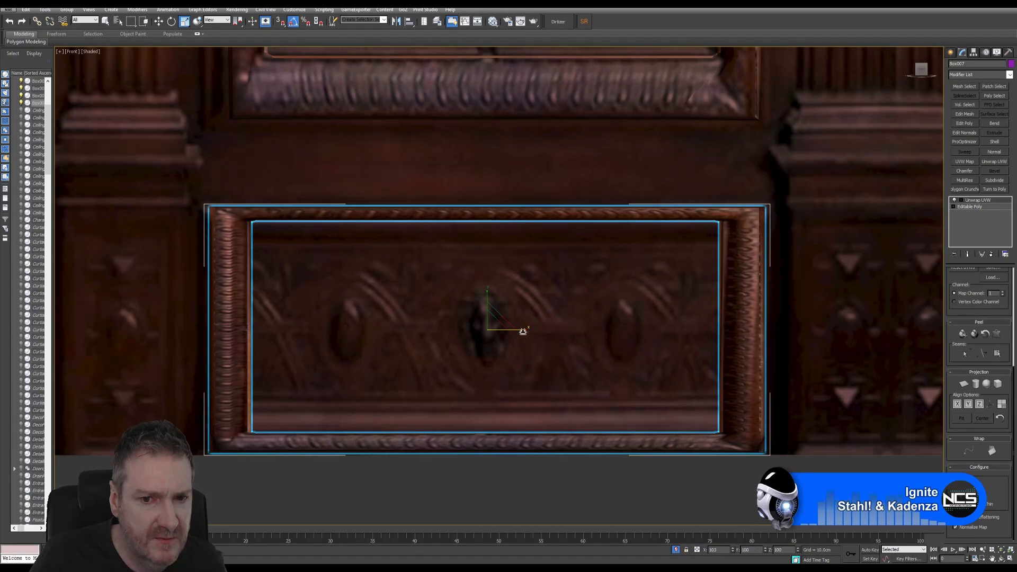
Move the frame down to uncover the left drawer front's upper edges and nudge it slightly right to centre it.
key("w")
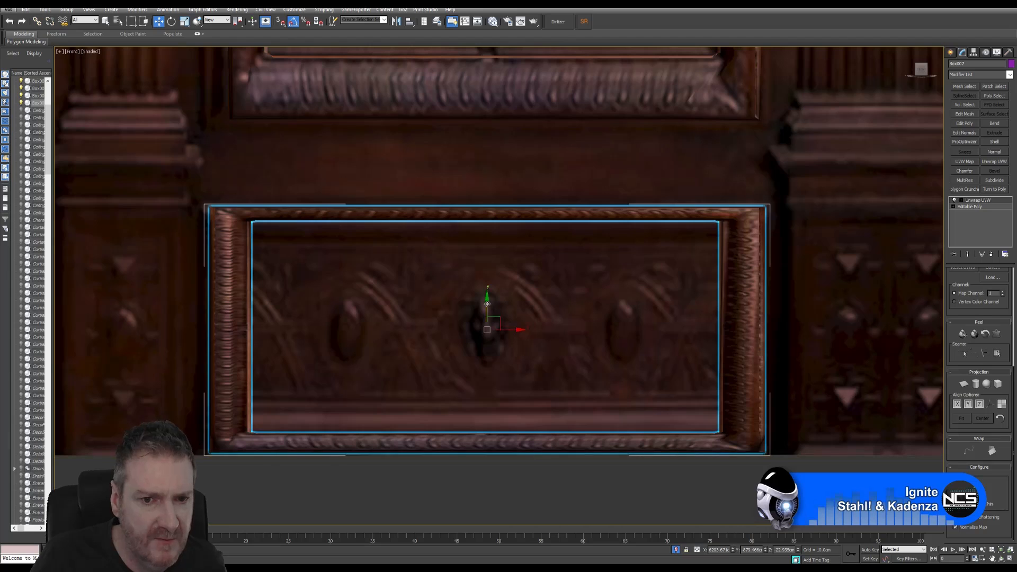
left_click_drag(487, 303, 478, 400)
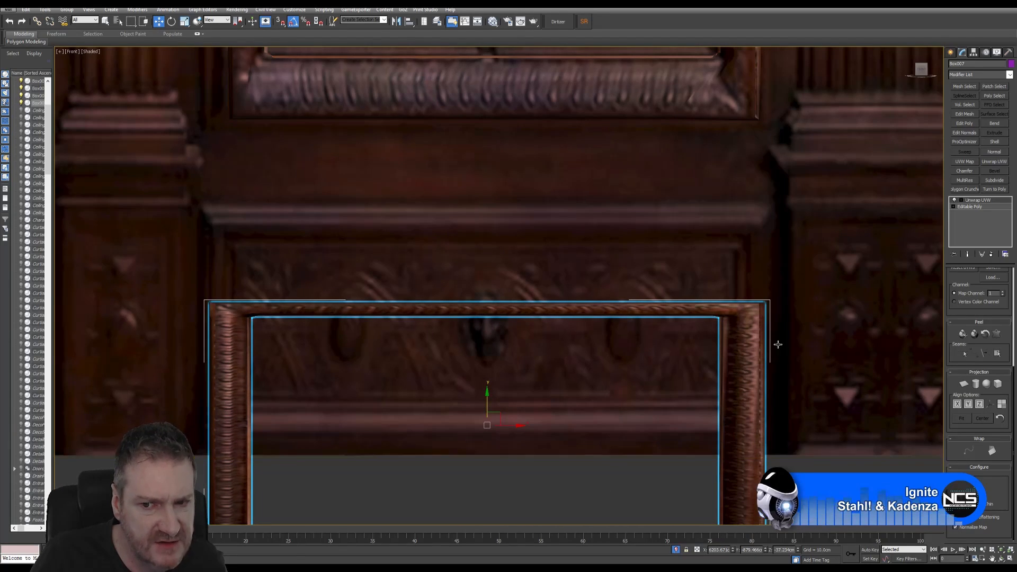
middle_click_drag(608, 281, 556, 196)
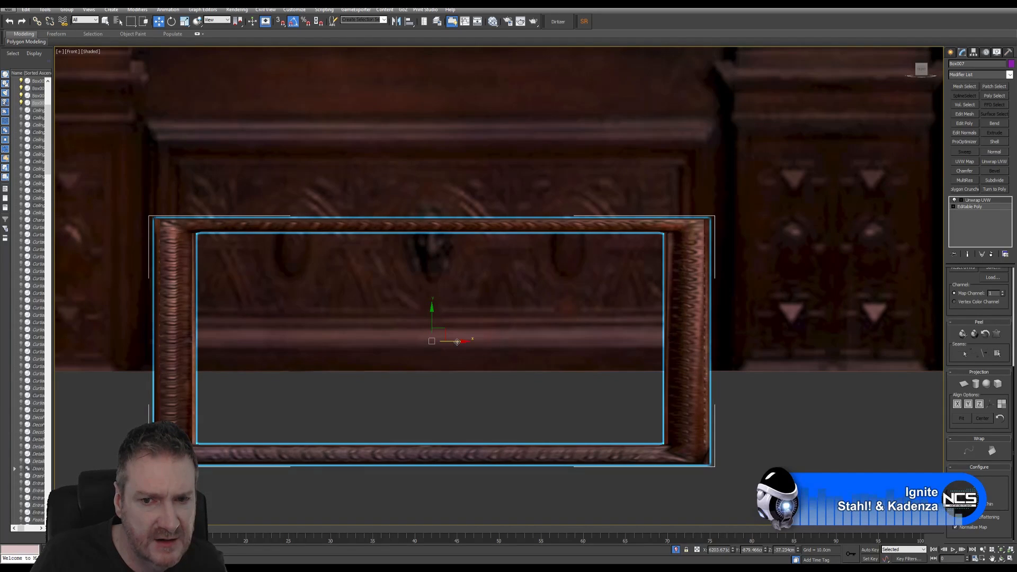
left_click_drag(457, 344, 459, 341)
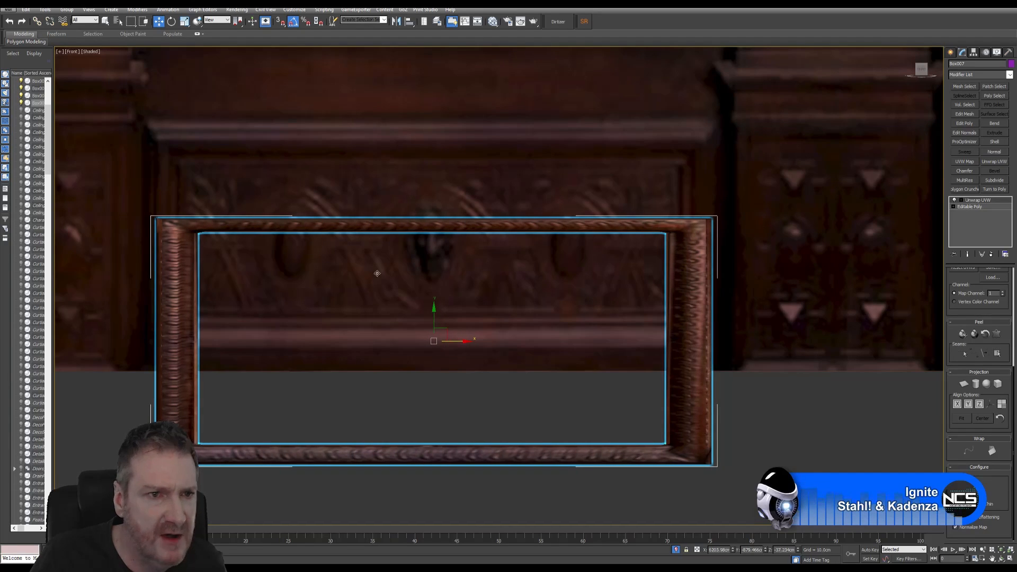
Widen the frame slightly to match the drawer front, then move it back up and centre it over the left drawer.
left_click(184, 23)
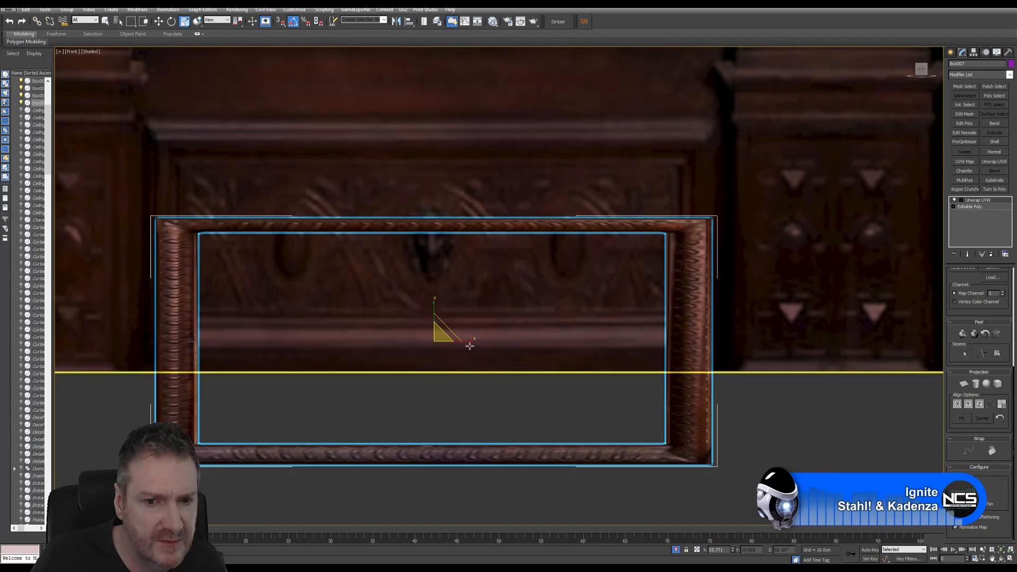
left_click_drag(469, 345, 468, 344)
key("w")
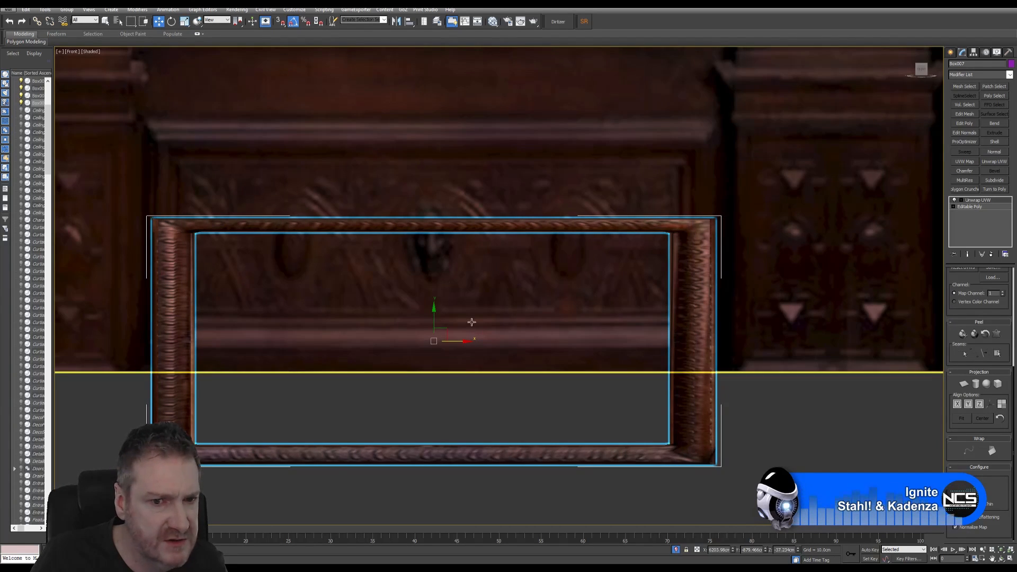
left_click_drag(436, 312, 521, 247)
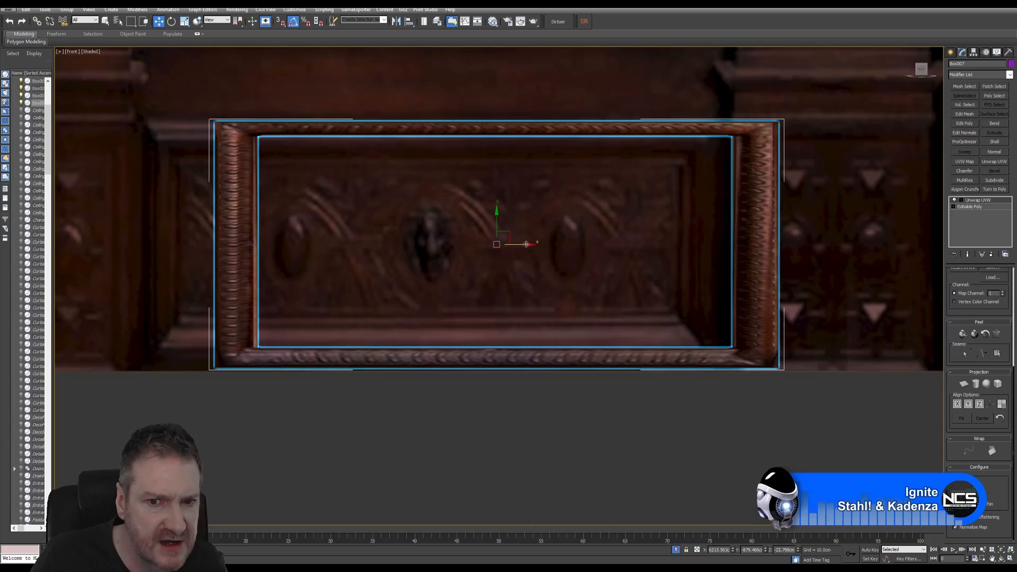
left_click_drag(526, 250, 460, 250)
middle_click_drag(463, 239, 501, 313)
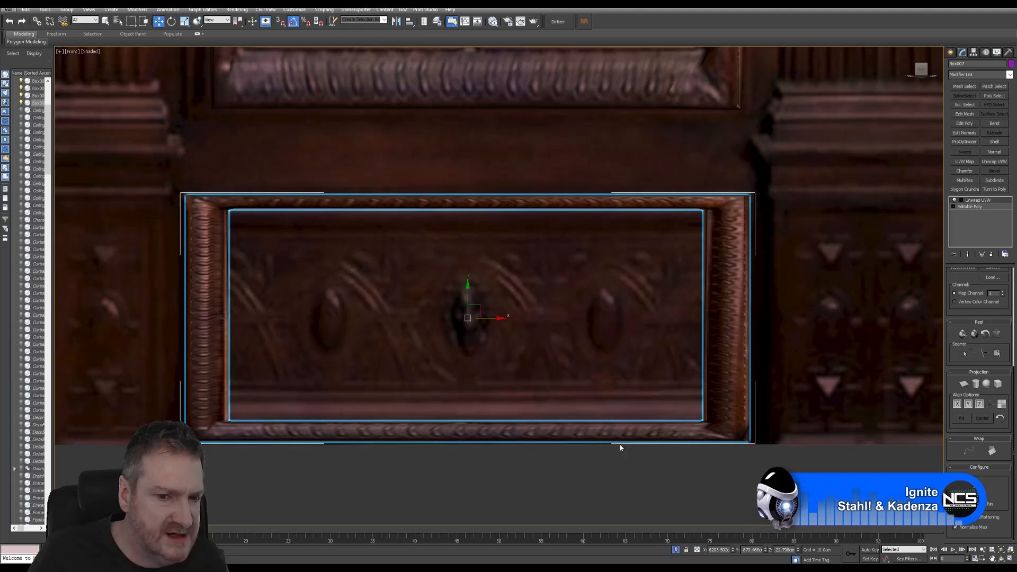
Open the drawer frame's Editable Poly base beneath Unwrap UVW for vertex editing, agreeing to continue despite the dependent modifier.
left_click(955, 201)
left_click(968, 208)
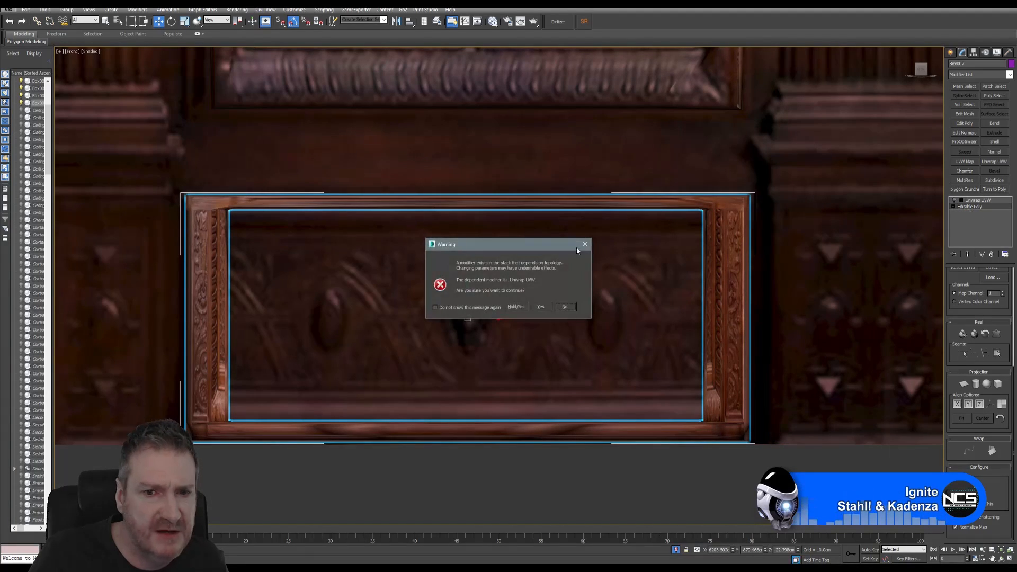
left_click(546, 306)
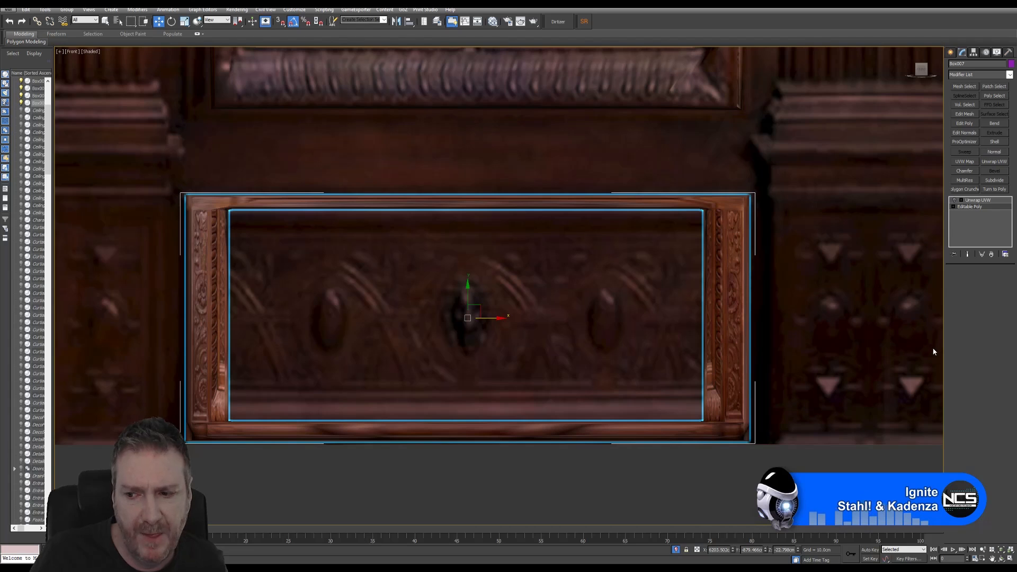
left_click(960, 281)
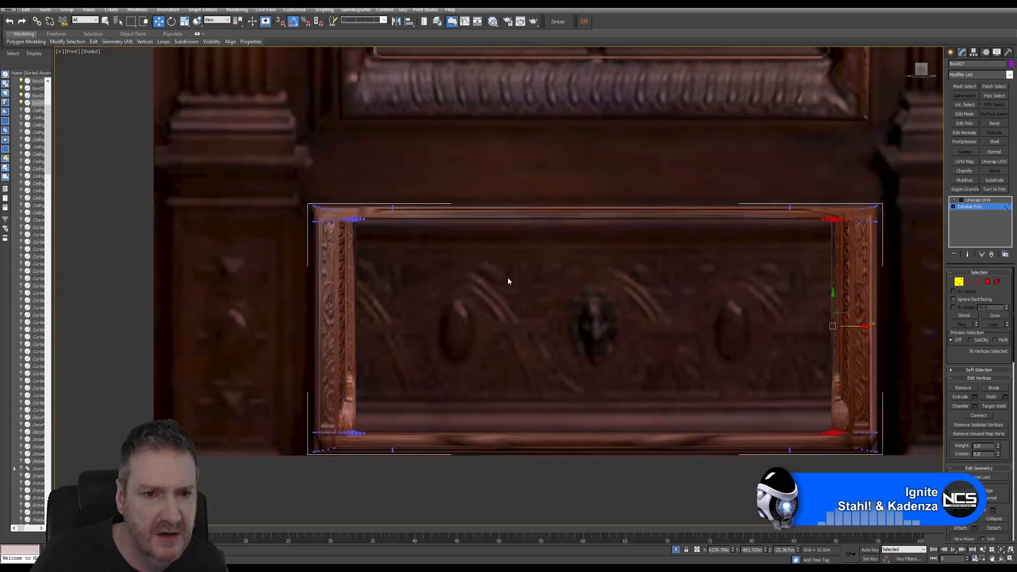
Select the inner vertices at both upper corners of the frame and move them down to thicken its top rail.
scroll(362, 229, "up", 3)
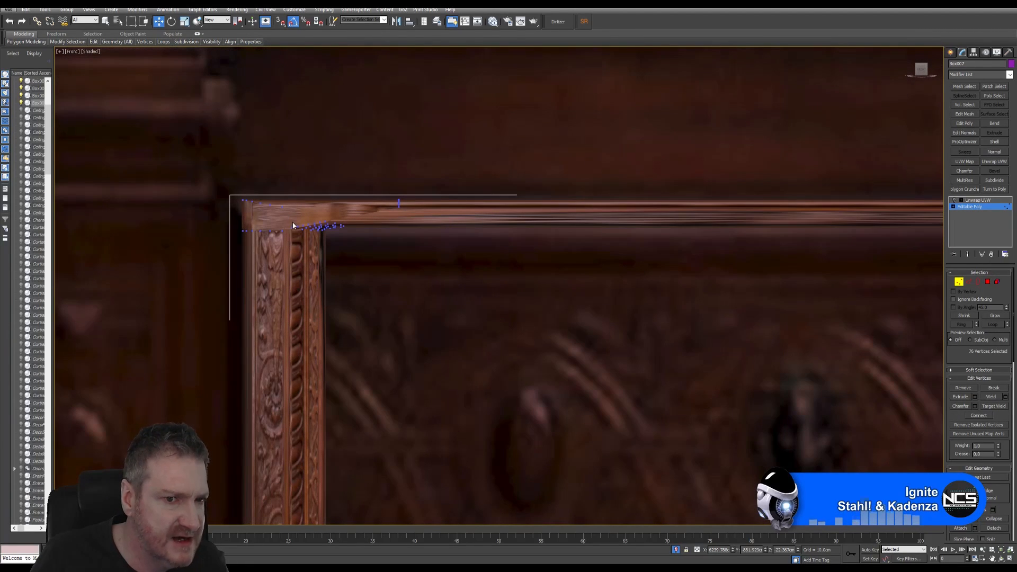
left_click_drag(364, 253, 364, 254)
middle_click_drag(673, 334, 295, 306)
middle_click_drag(758, 300, 436, 282)
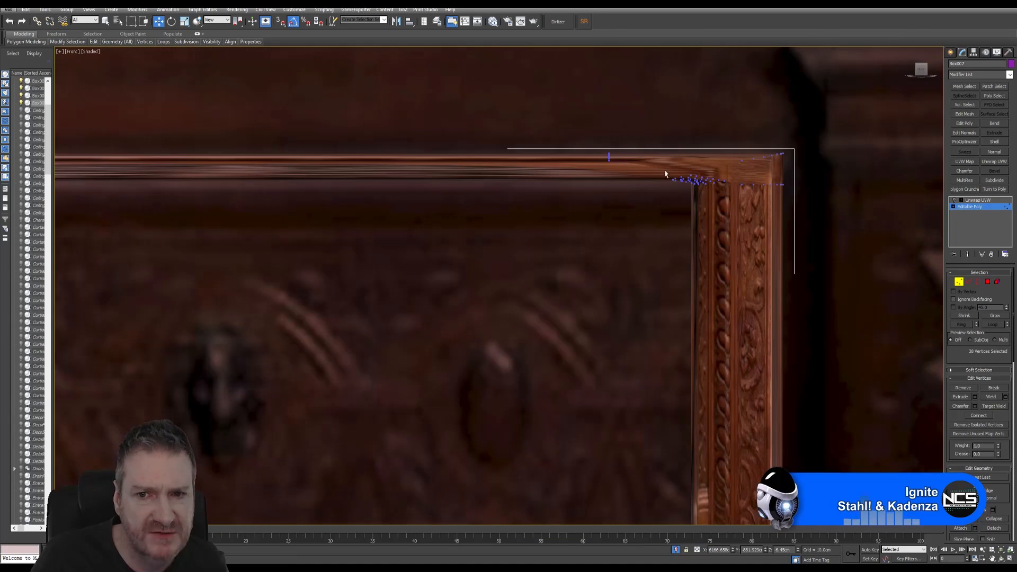
left_click_drag(735, 208, 735, 207, "ctrl")
middle_click_drag(540, 291, 710, 291)
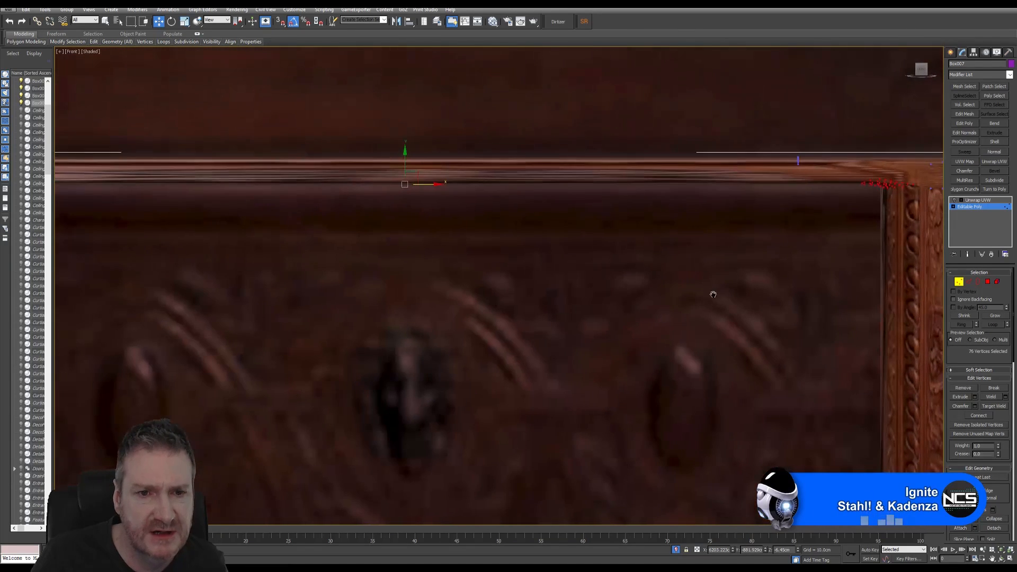
middle_click_drag(457, 275, 534, 260)
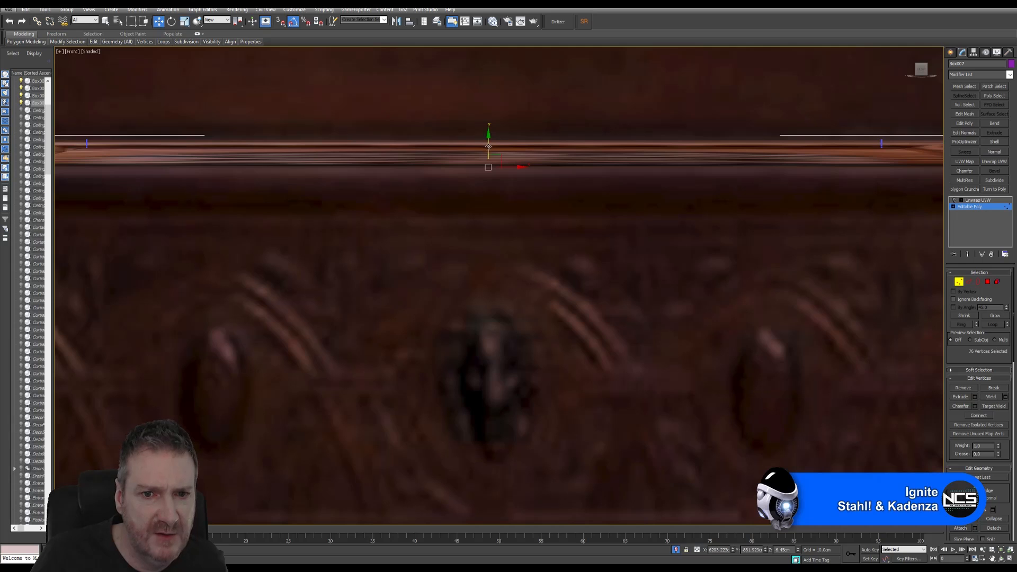
left_click_drag(488, 147, 494, 192)
scroll(522, 291, "down", 5)
Select the inner vertices at both lower corners of the frame and move them up to thicken its bottom rail.
middle_click_drag(516, 347, 523, 310)
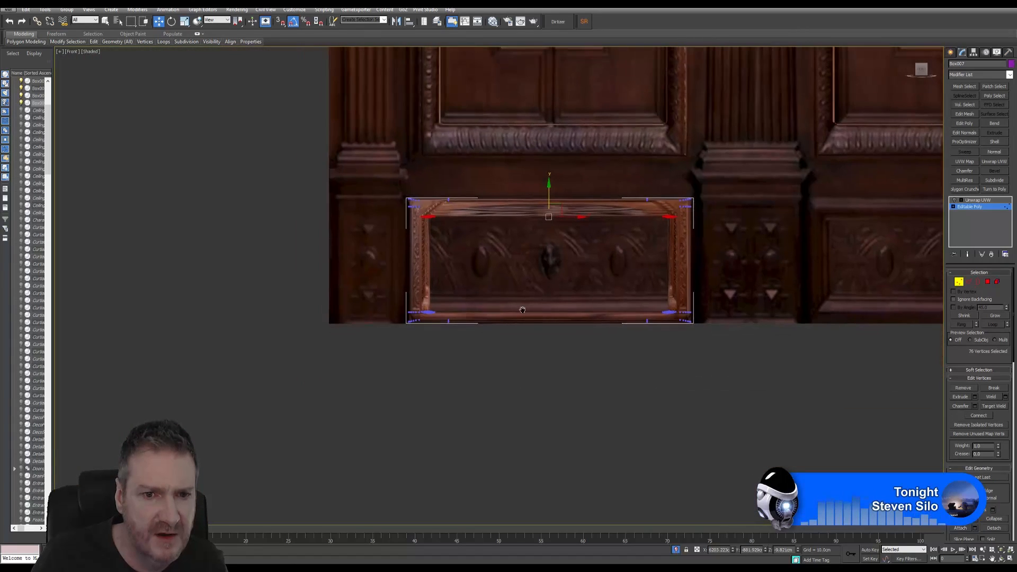
scroll(440, 305, "up", 6)
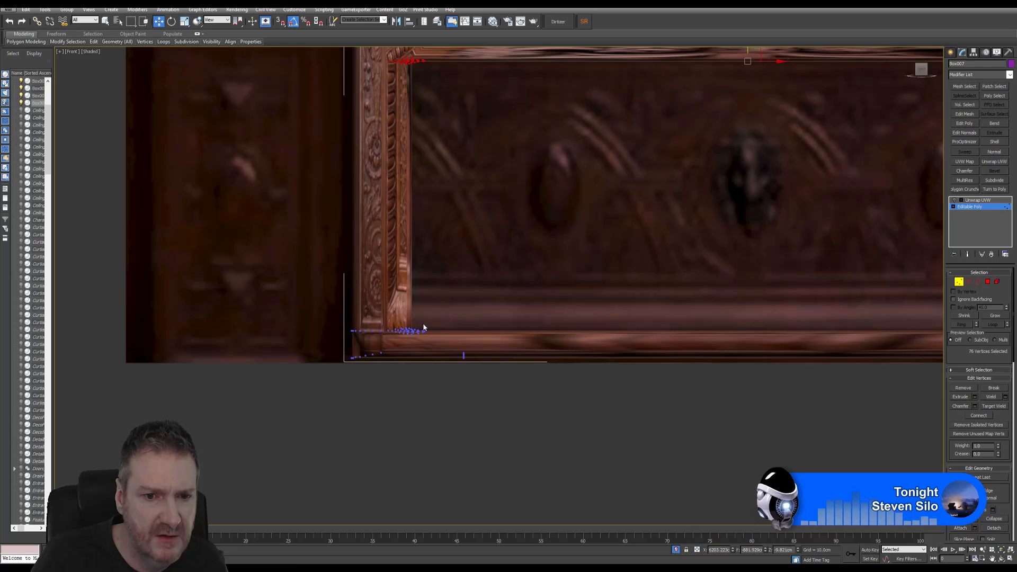
middle_click_drag(669, 320, 652, 307)
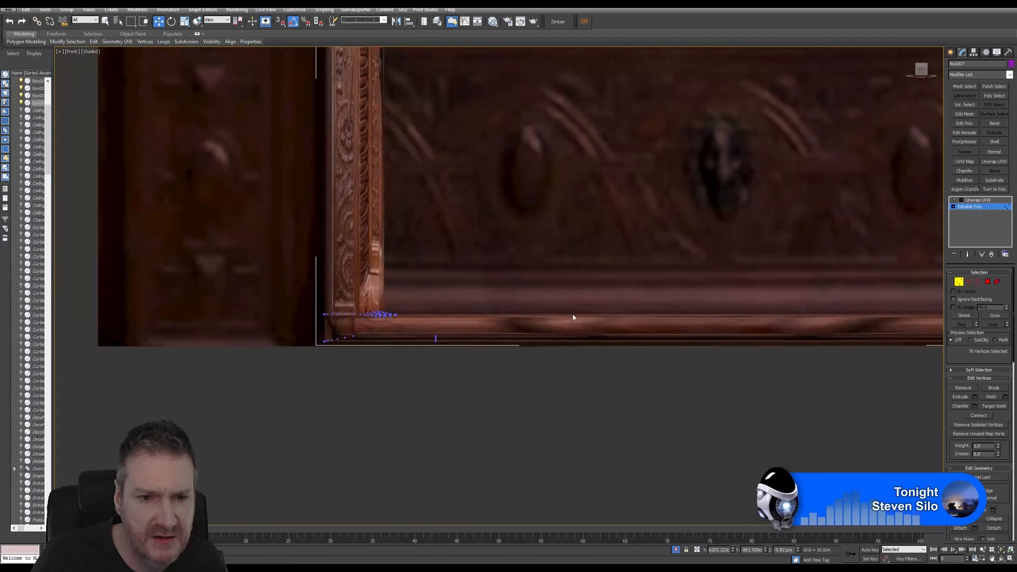
scroll(435, 317, "up", 3)
left_click_drag(325, 309, 389, 329)
middle_click_drag(729, 344, 279, 295)
middle_click_drag(753, 298, 504, 284)
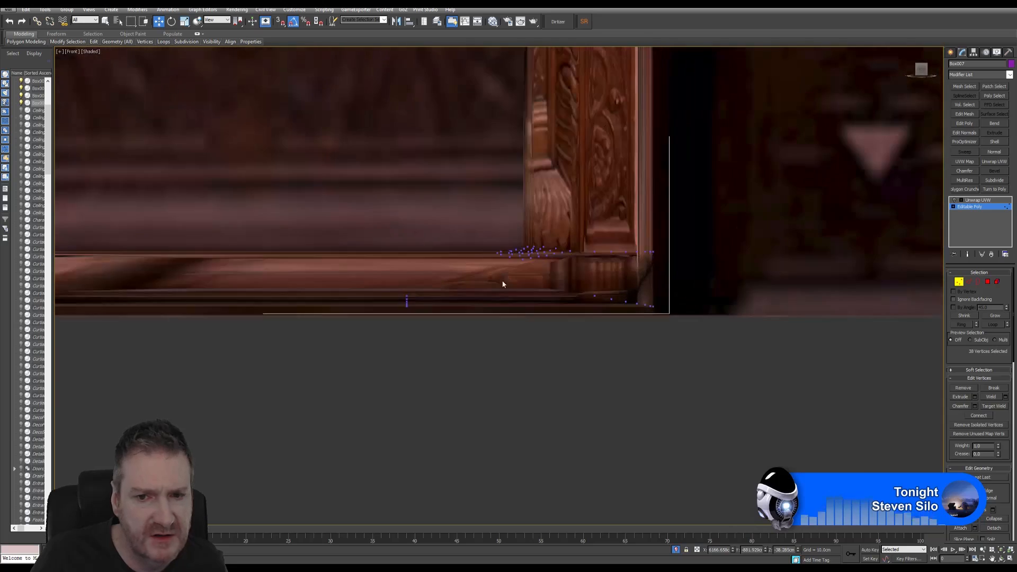
scroll(492, 253, "up", 3)
middle_click_drag(556, 304, 661, 321)
scroll(659, 322, "down", 3)
scroll(628, 321, "down", 1)
middle_click_drag(402, 300, 612, 308)
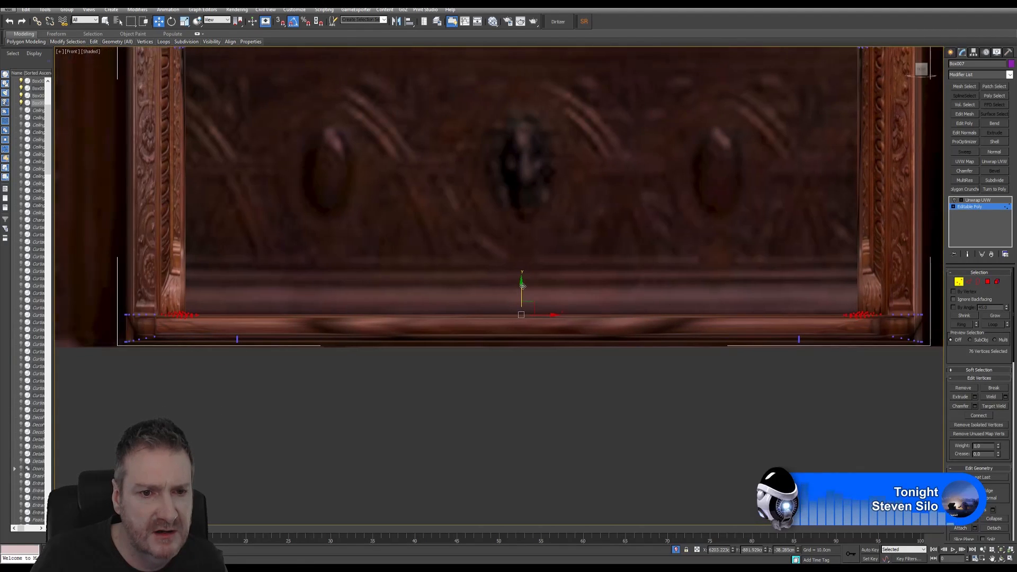
left_click_drag(521, 292, 555, 266)
Select the upper and lower inner corner vertices on the frame's left side and compare that side's width with the rails.
scroll(554, 265, "down", 3)
middle_click_drag(482, 224, 512, 253)
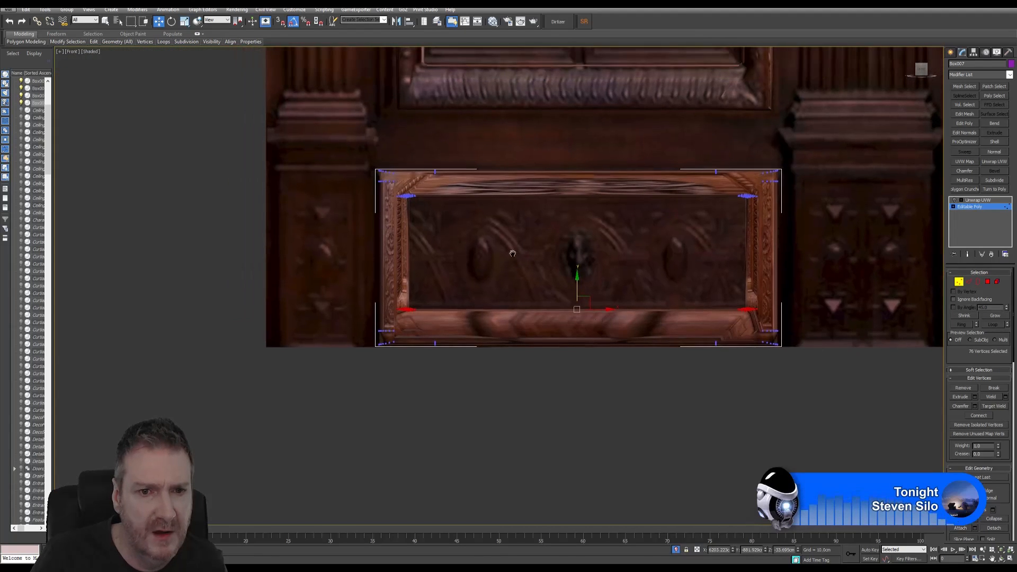
scroll(420, 229, "up", 4)
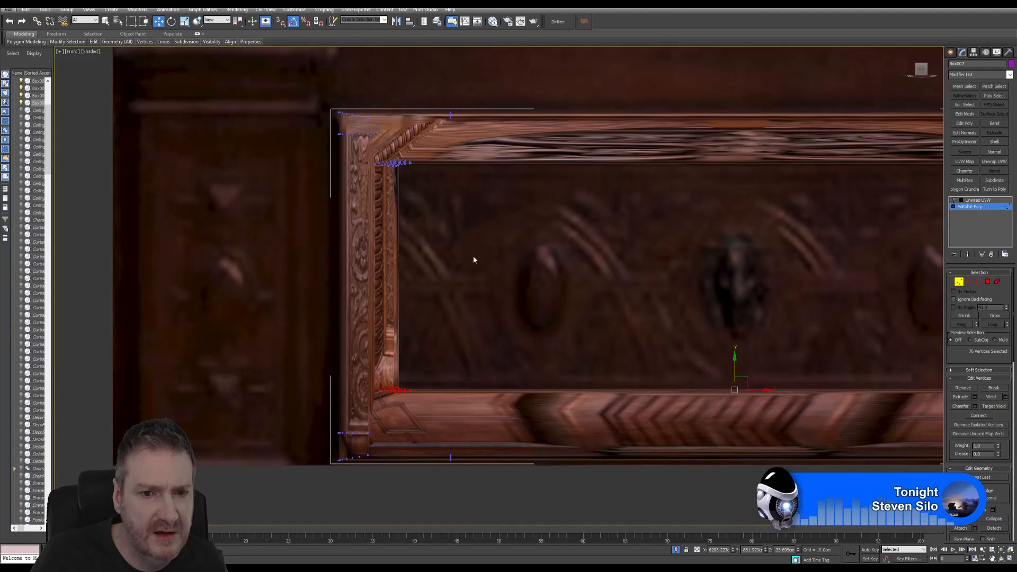
scroll(418, 202, "up", 2)
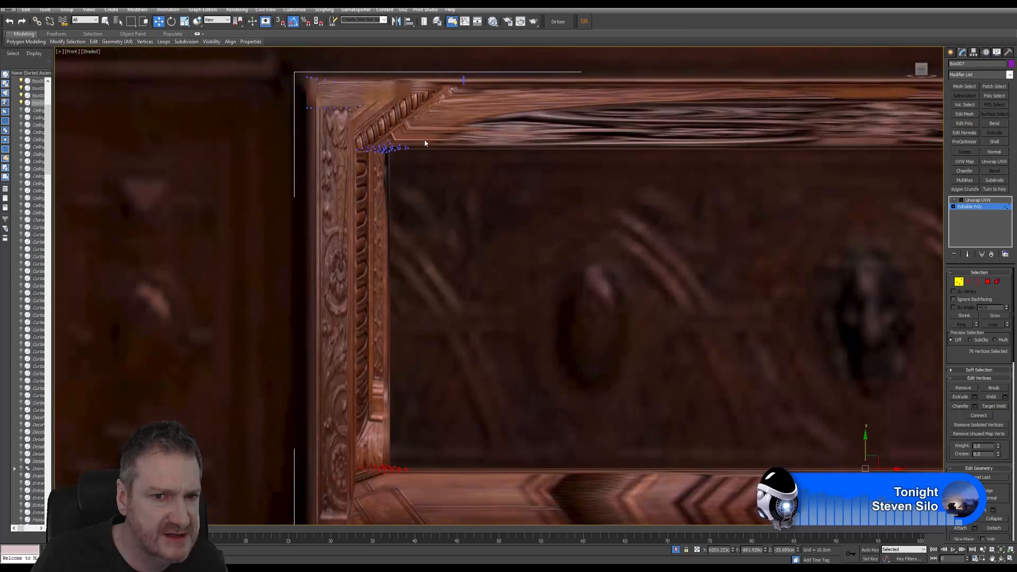
left_click_drag(386, 160, 387, 159)
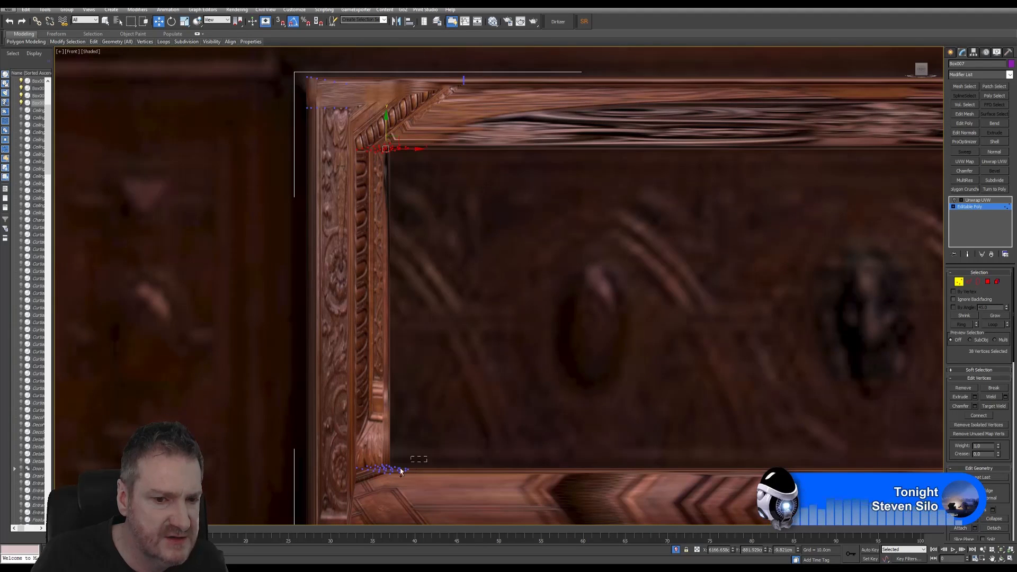
left_click_drag(354, 485, 354, 484, "ctrl")
mouse_move(406, 310)
left_mouse_down()
mouse_move(361, 323)
mouse_move(416, 324)
mouse_move(363, 327)
mouse_move(404, 326)
left_mouse_up()
scroll(560, 368, "down", 3)
middle_click_drag(908, 359, 611, 303)
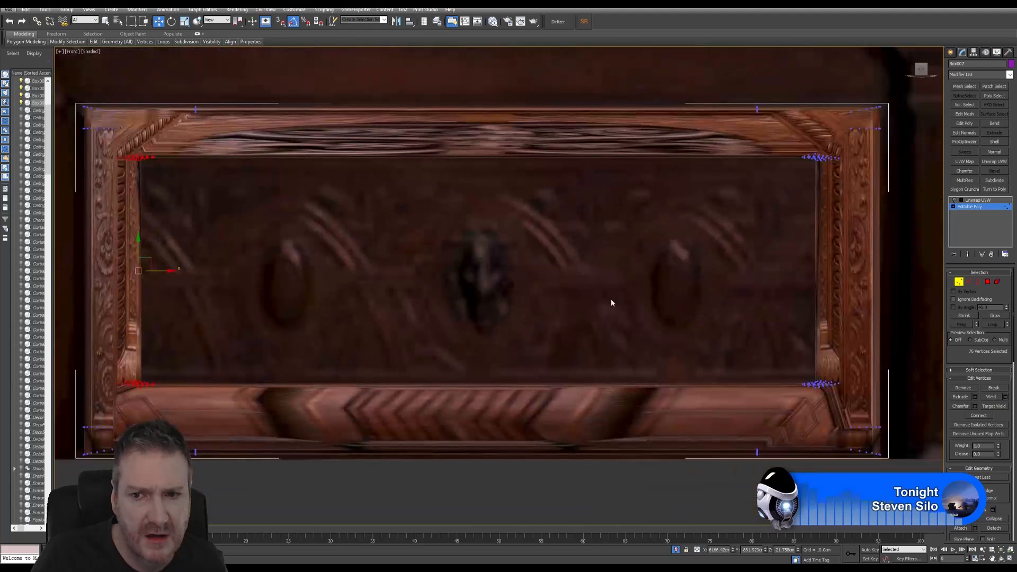
scroll(682, 301, "down", 3)
middle_click_drag(402, 288, 504, 292)
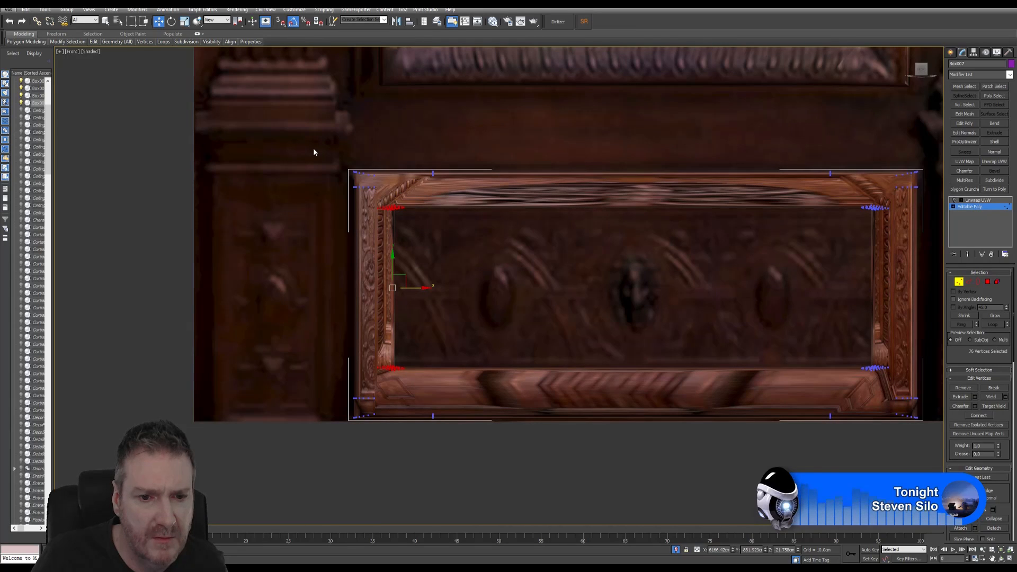
Leave vertex editing and return to the drawer frame's Unwrap UVW modifier.
left_click(961, 283)
scroll(551, 299, "down", 4)
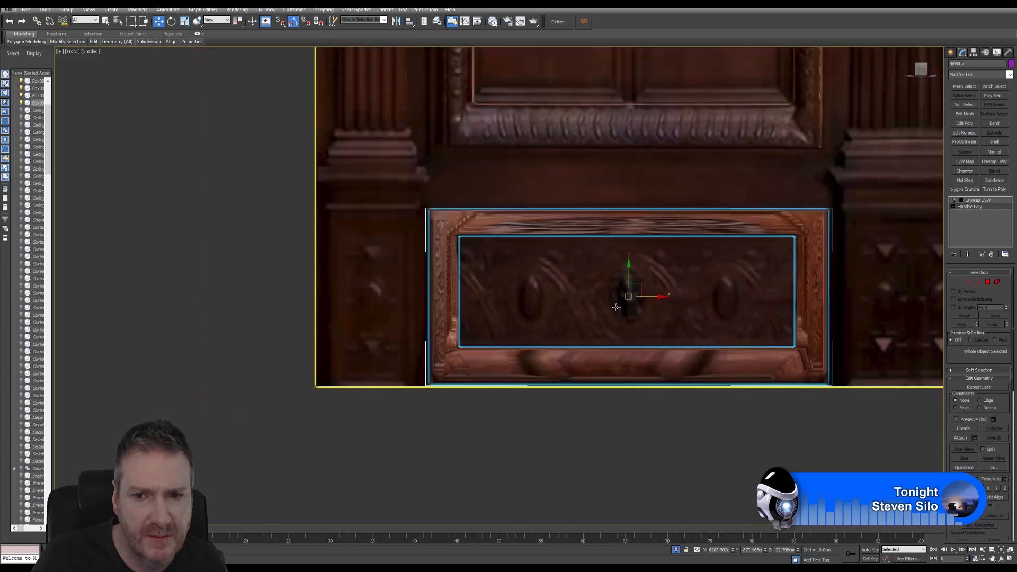
middle_click_drag(669, 279, 351, 275)
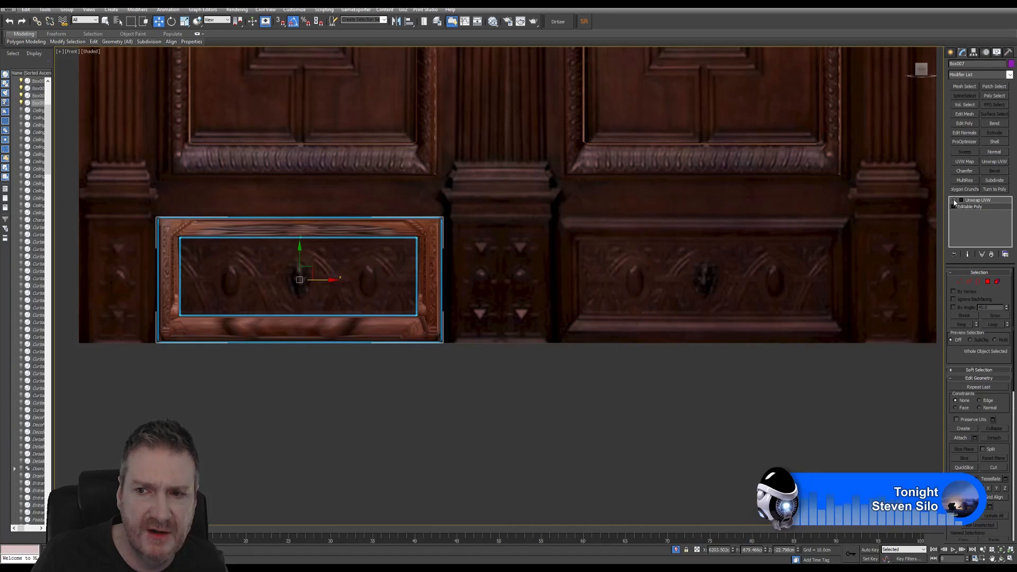
left_click(976, 201)
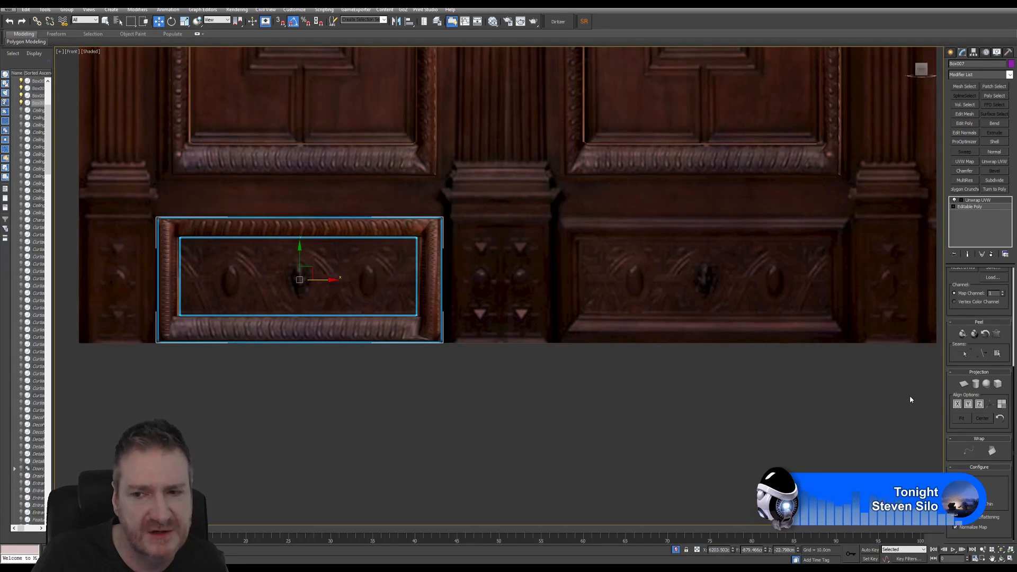
Open the UV editor for the drawer frame and move its window clear of the frame.
scroll(962, 392, "up", 2)
scroll(962, 392, "up", 5)
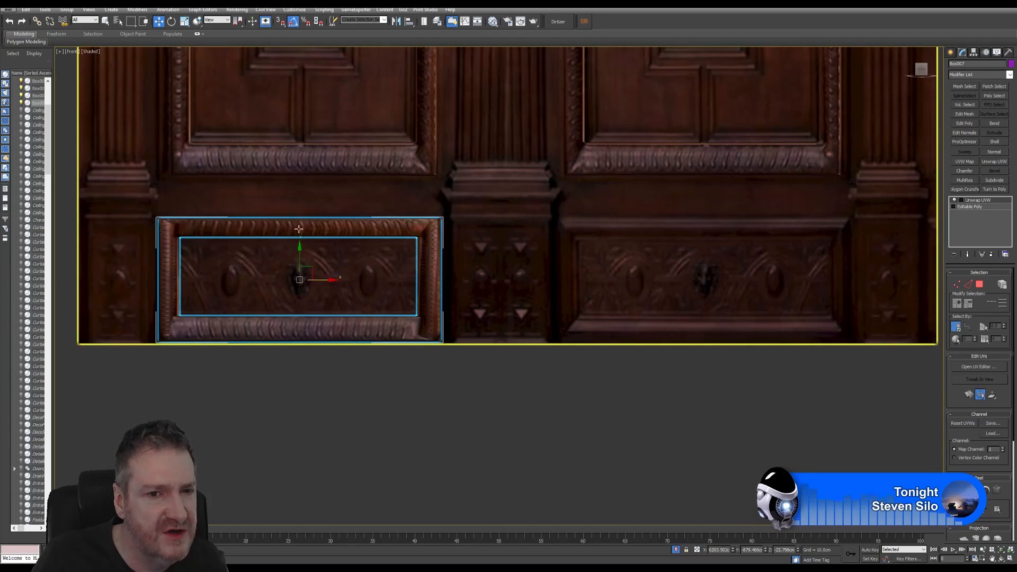
left_click(977, 368)
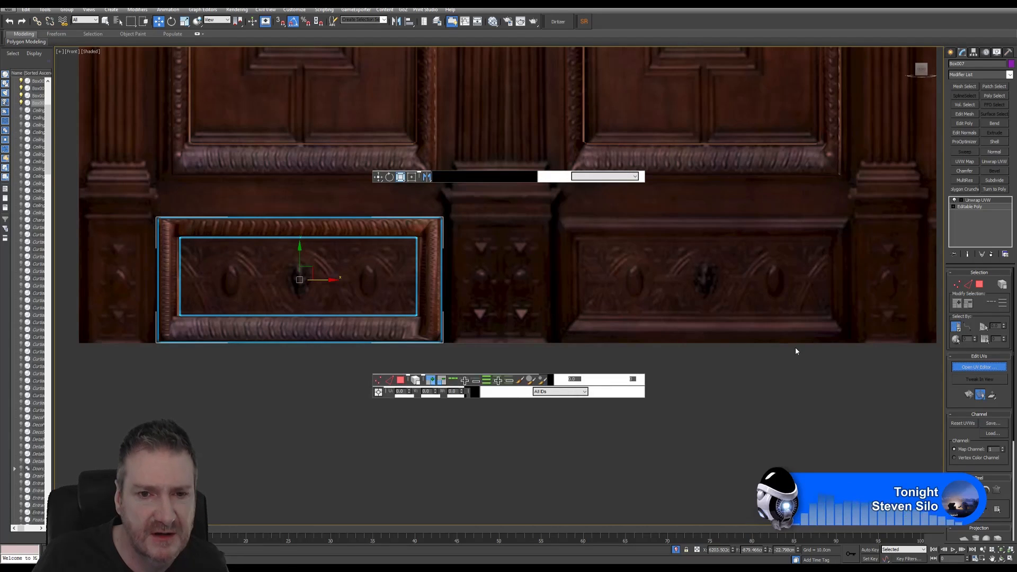
left_click_drag(508, 165, 580, 88)
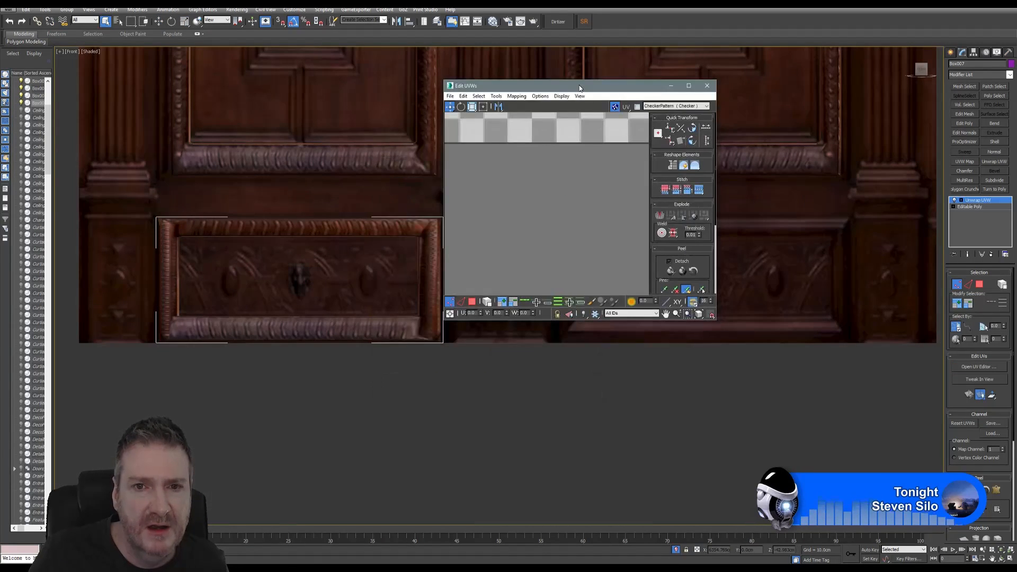
Enlarge the UV editor window and show the Map #123 wood panel texture behind the UVs instead of the checker pattern.
left_click_drag(715, 322, 939, 507)
middle_click_drag(588, 331, 690, 354)
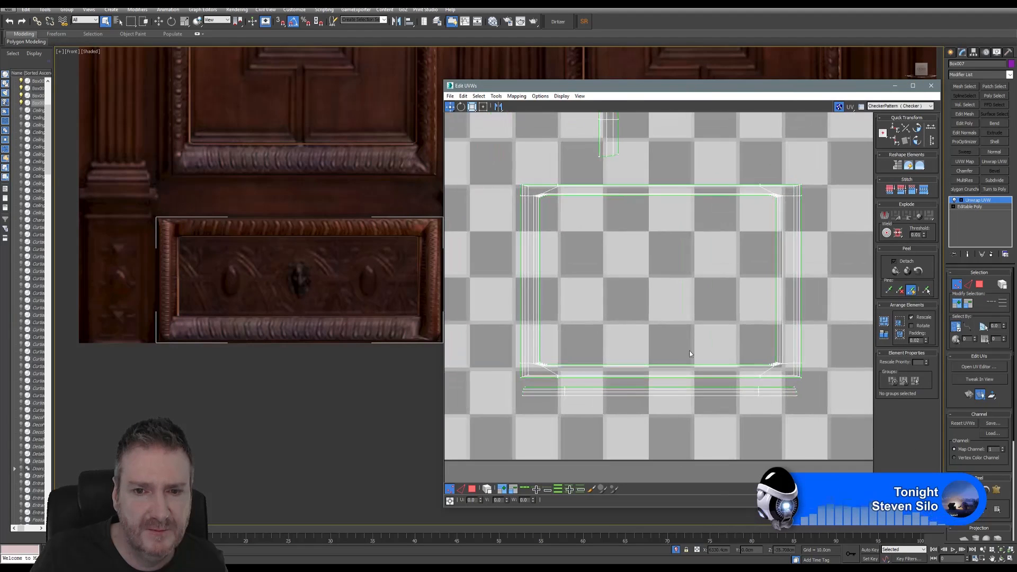
left_click(900, 106)
left_click(901, 118)
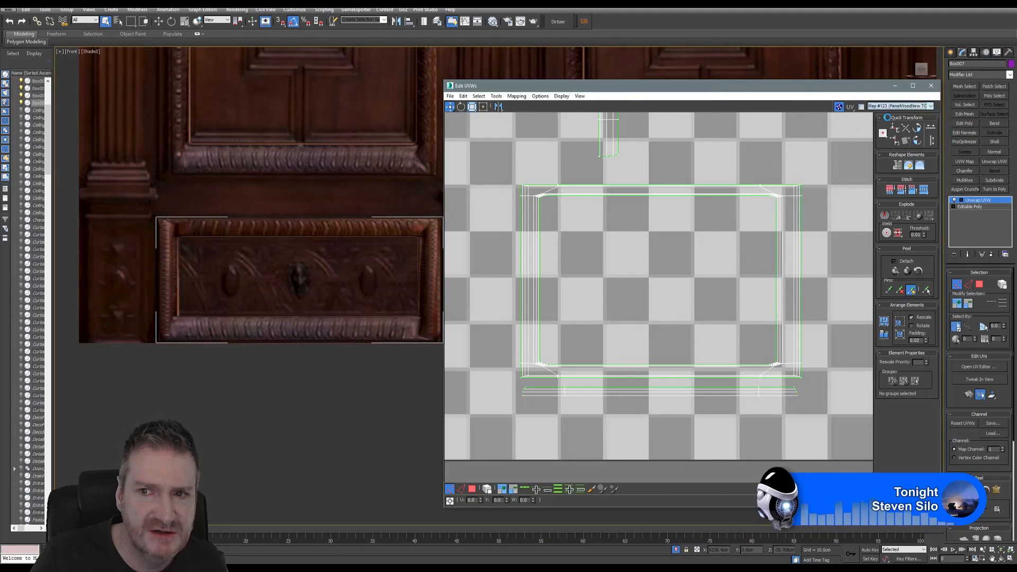
middle_click_drag(745, 324, 613, 295)
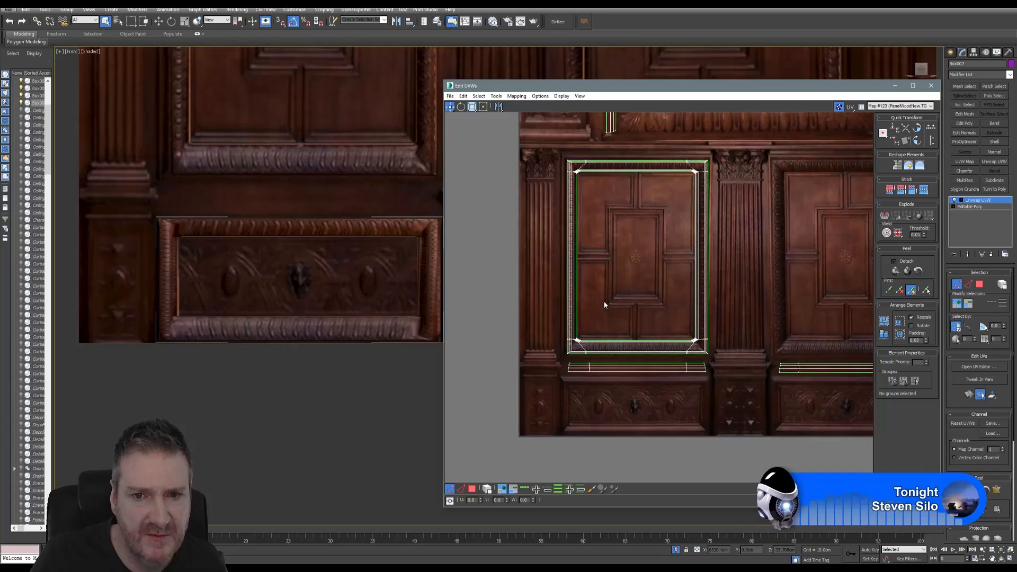
scroll(606, 302, "down", 2)
Select the frame's whole UV element in polygon mode and move it down from the tall panel to the drawer below.
left_click(472, 490)
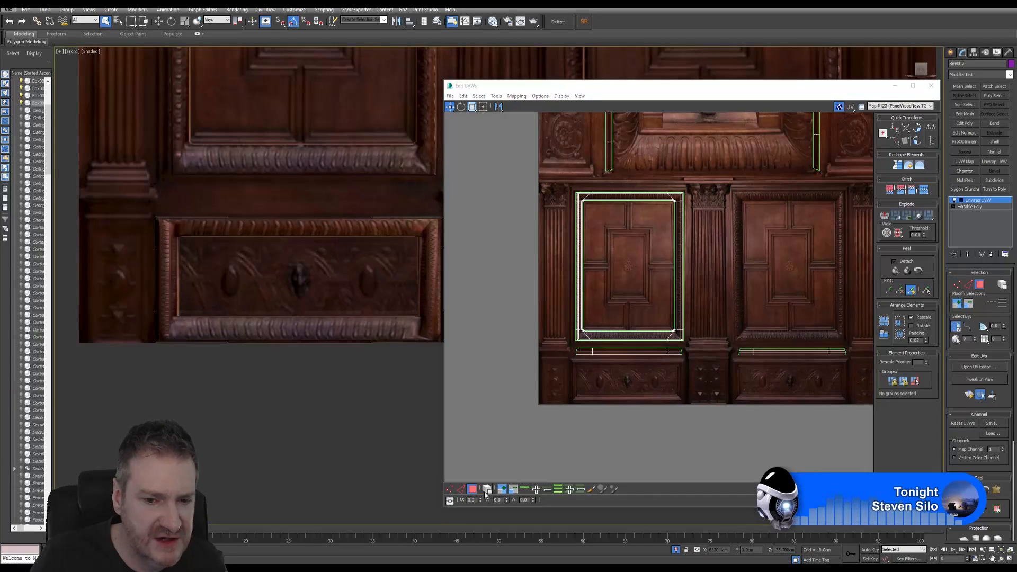
left_click(487, 489)
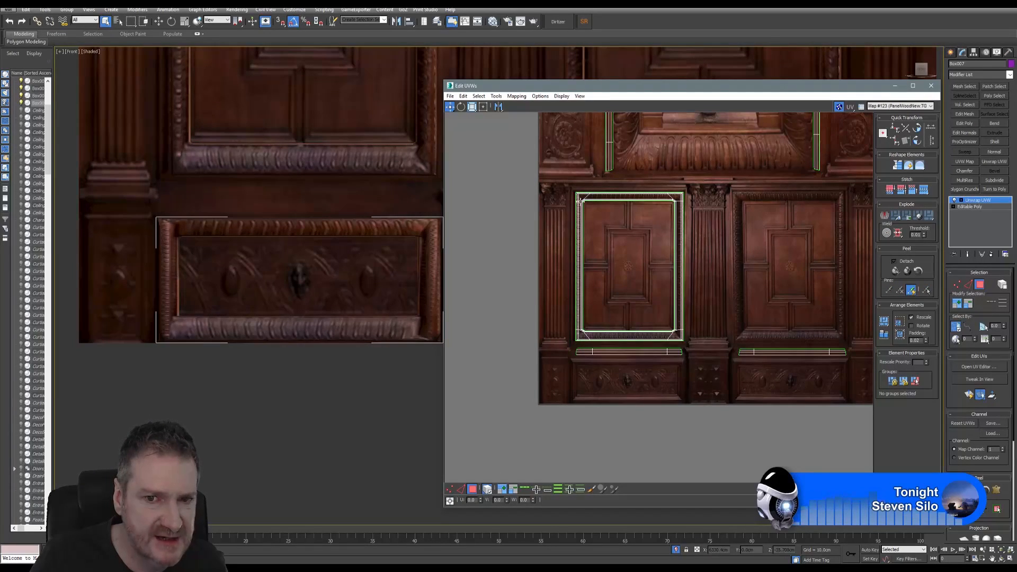
left_click(582, 199)
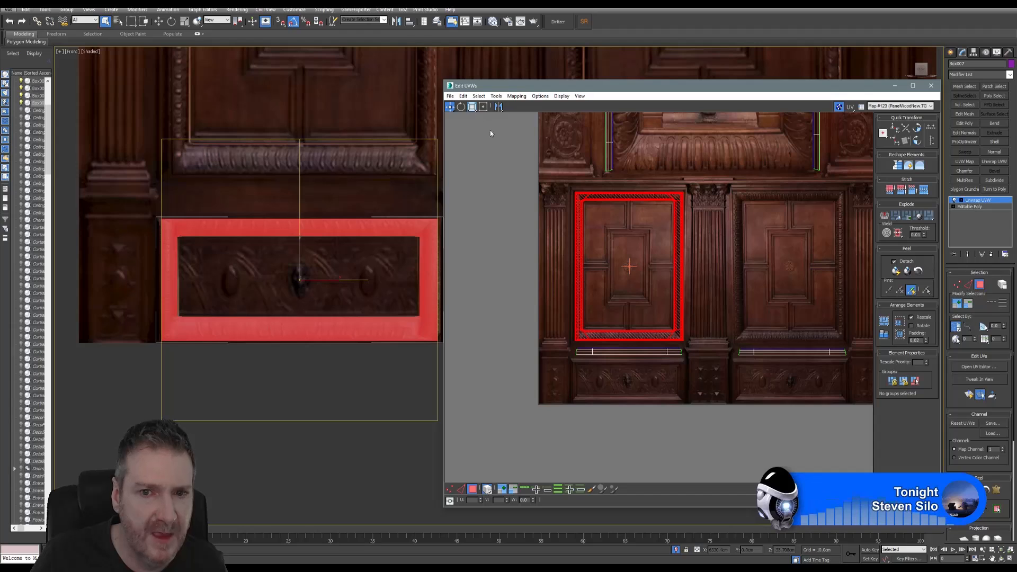
left_click_drag(647, 204, 646, 363)
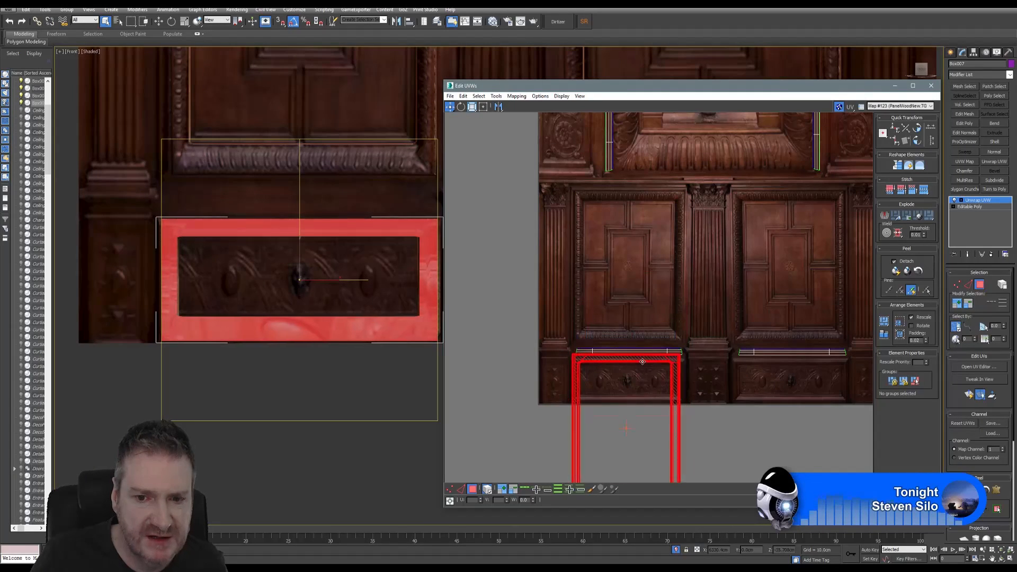
Squash the frame's UV element vertically to drawer proportions and position it over the left drawer front in the texture.
middle_click_drag(645, 331, 656, 225)
scroll(652, 306, "up", 2)
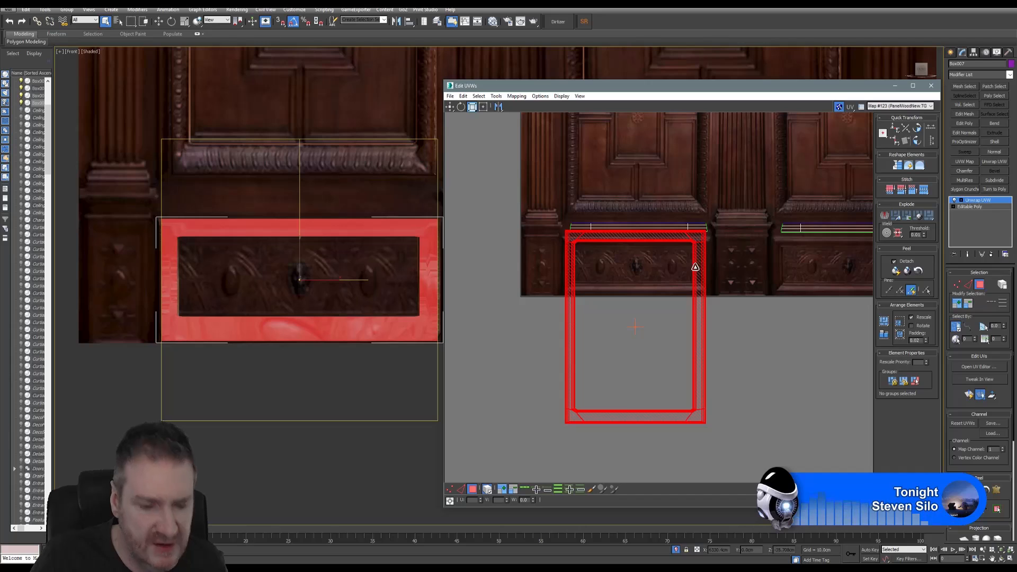
left_click_drag(695, 269, 701, 338)
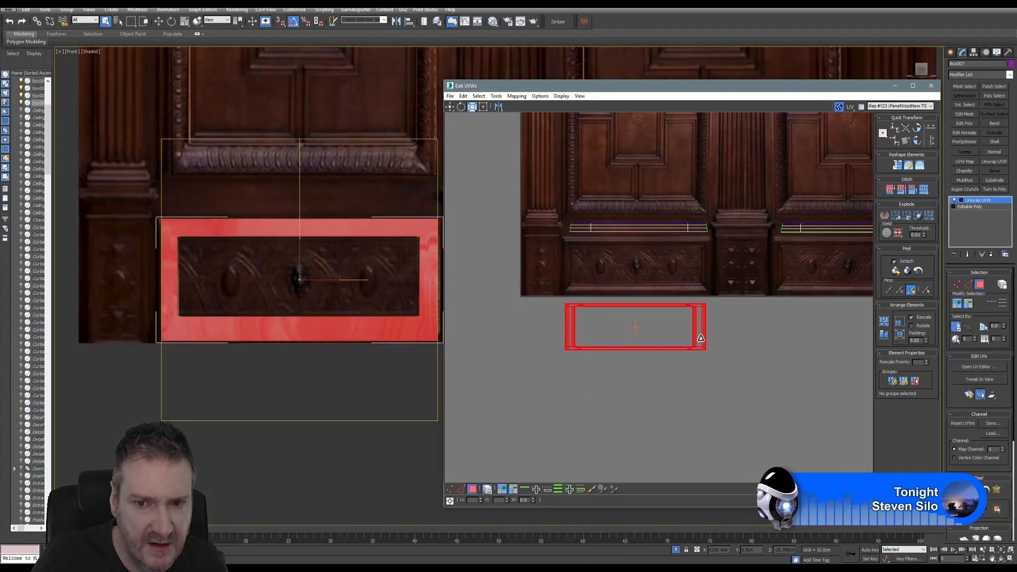
left_click(450, 107)
scroll(661, 313, "up", 3)
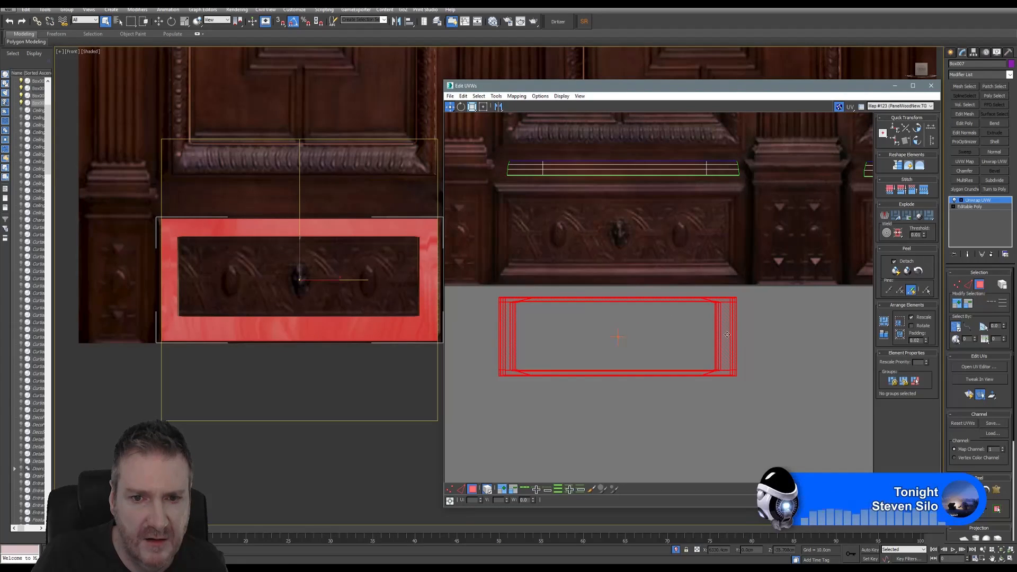
left_click_drag(736, 331, 729, 230)
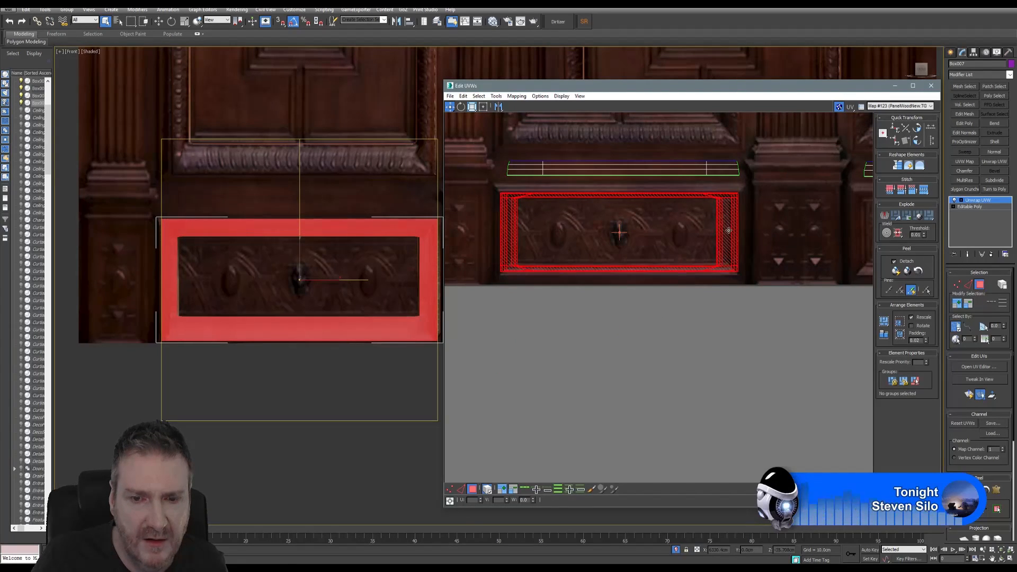
Widen the UV editor, then scale the frame UVs in width and height to the drawer's outer moulding and nudge them into alignment.
scroll(704, 265, "up", 4)
middle_click_drag(740, 281, 745, 281)
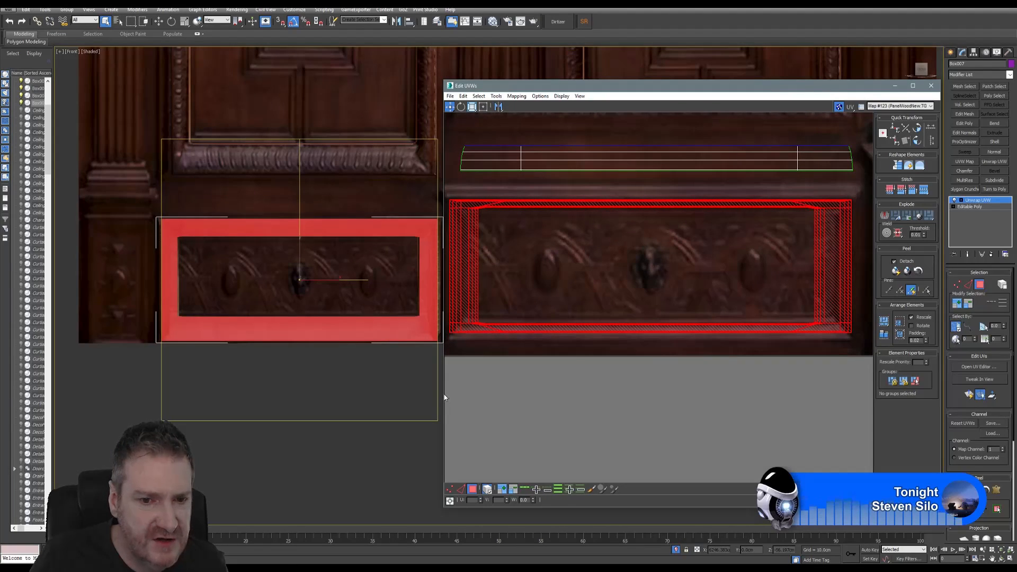
left_click_drag(444, 394, 352, 393)
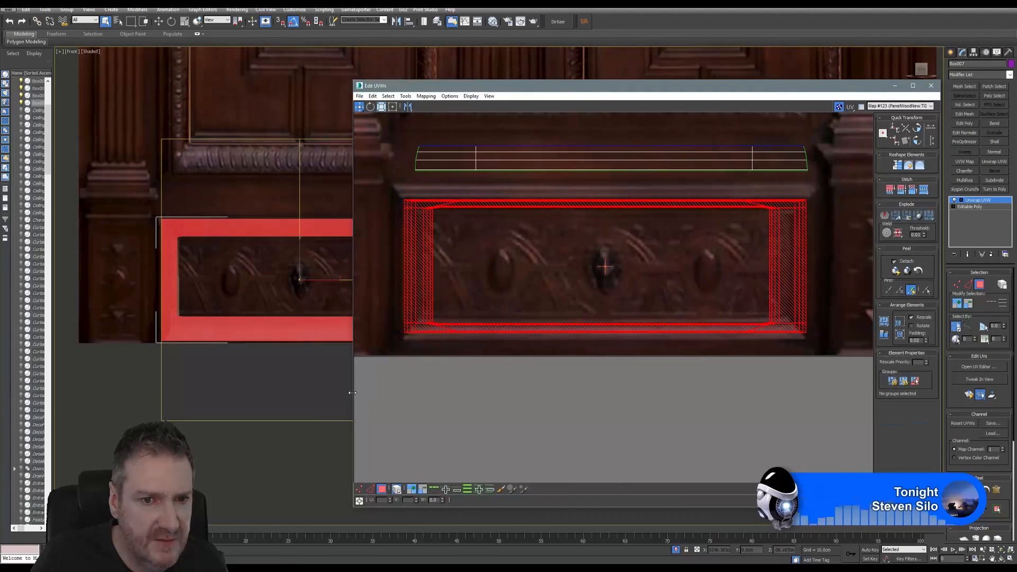
middle_click_drag(606, 404, 606, 404)
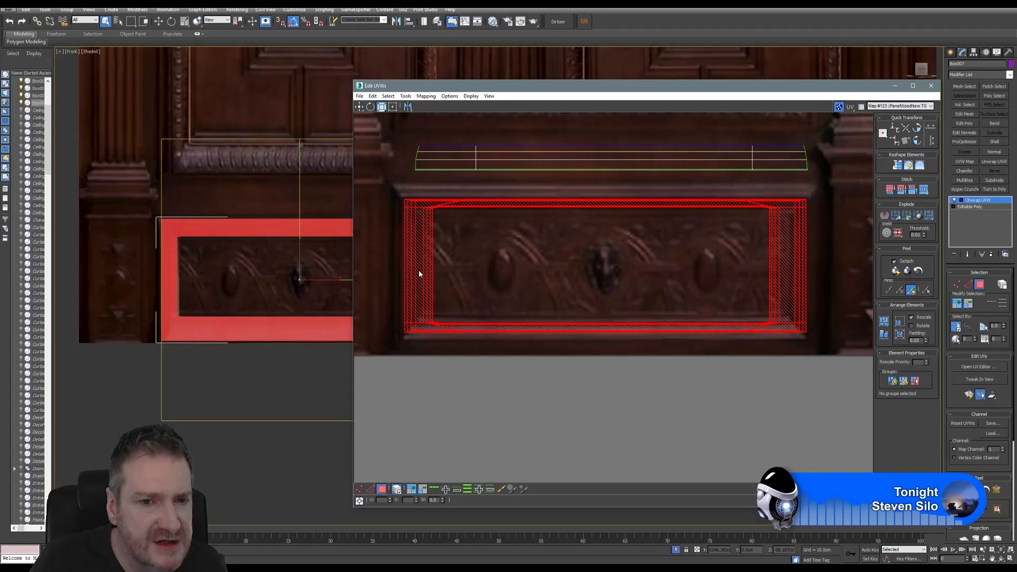
left_click_drag(419, 274, 439, 237)
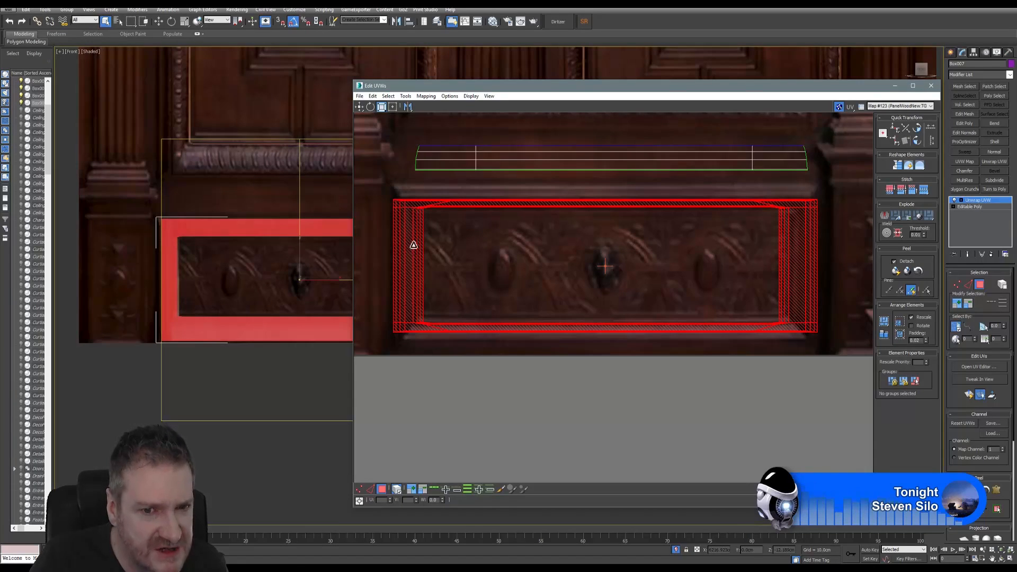
left_click_drag(413, 244, 416, 241)
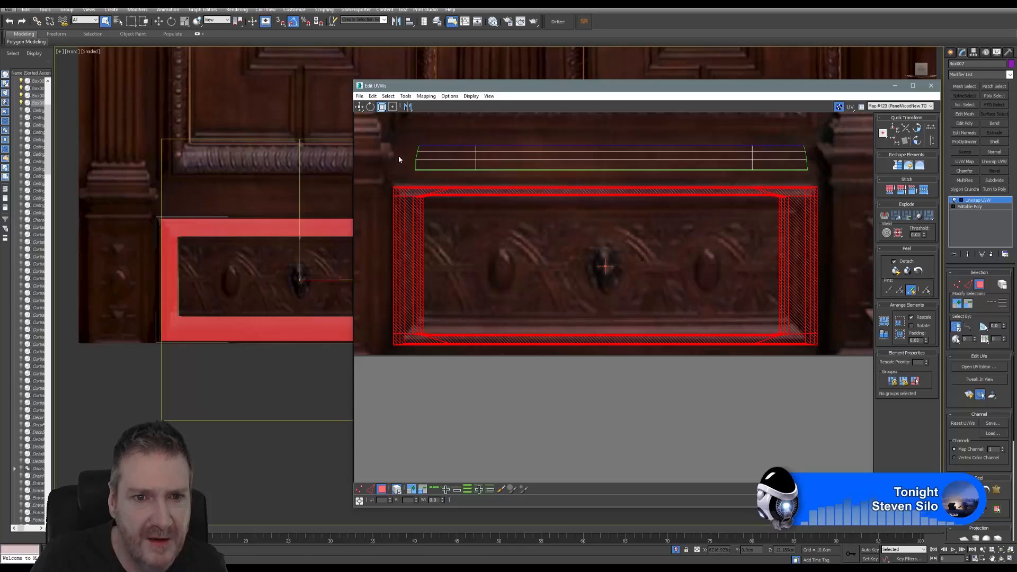
left_click(360, 107)
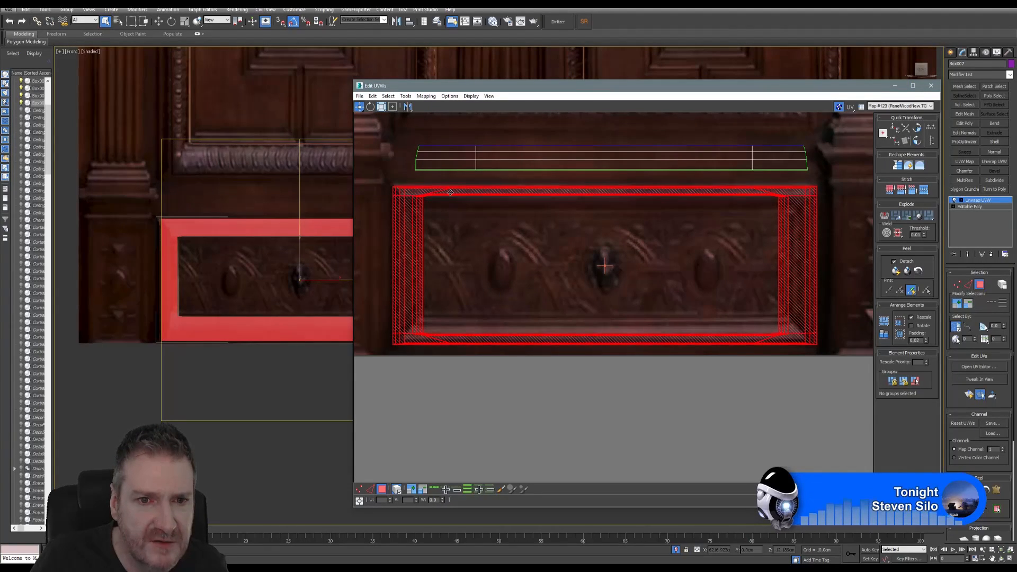
left_click_drag(451, 193, 452, 191)
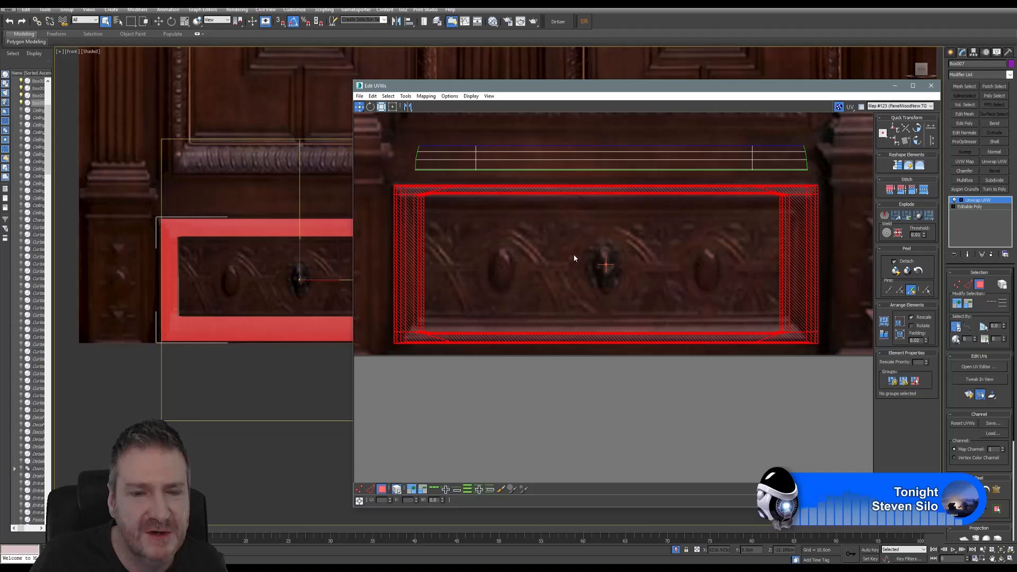
Select the UV vertices at both upper inner corners and move them down to the lower edge of the drawer's top moulding.
middle_click_drag(575, 258, 593, 263)
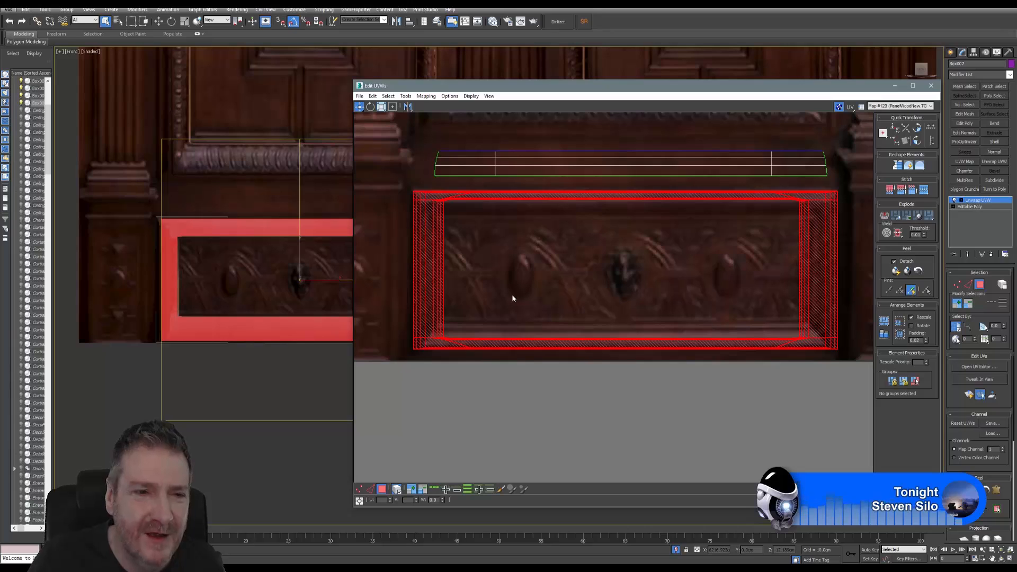
middle_click_drag(522, 297, 543, 300)
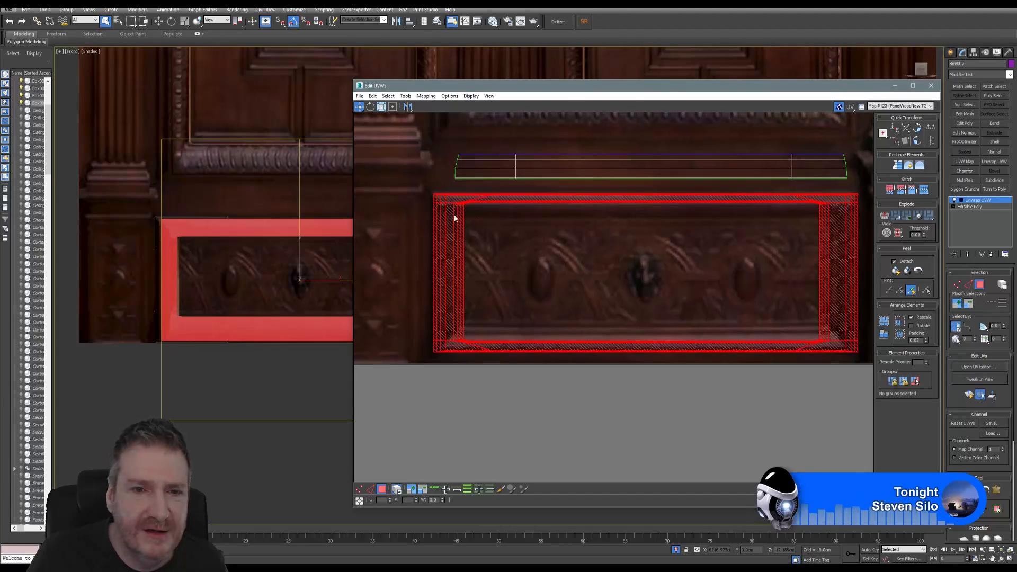
scroll(455, 218, "up", 4)
scroll(496, 257, "down", 3)
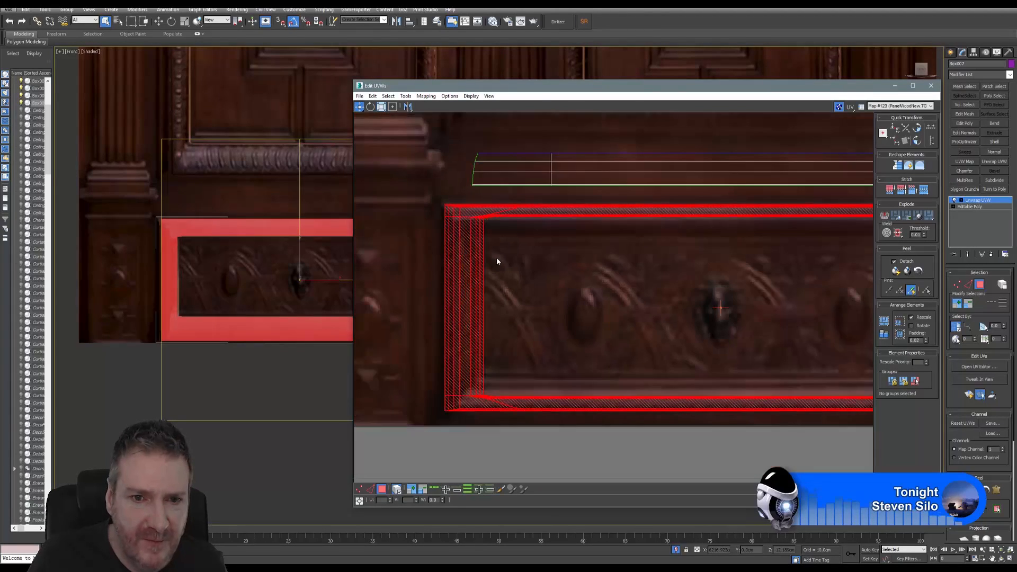
middle_click_drag(508, 263, 487, 257)
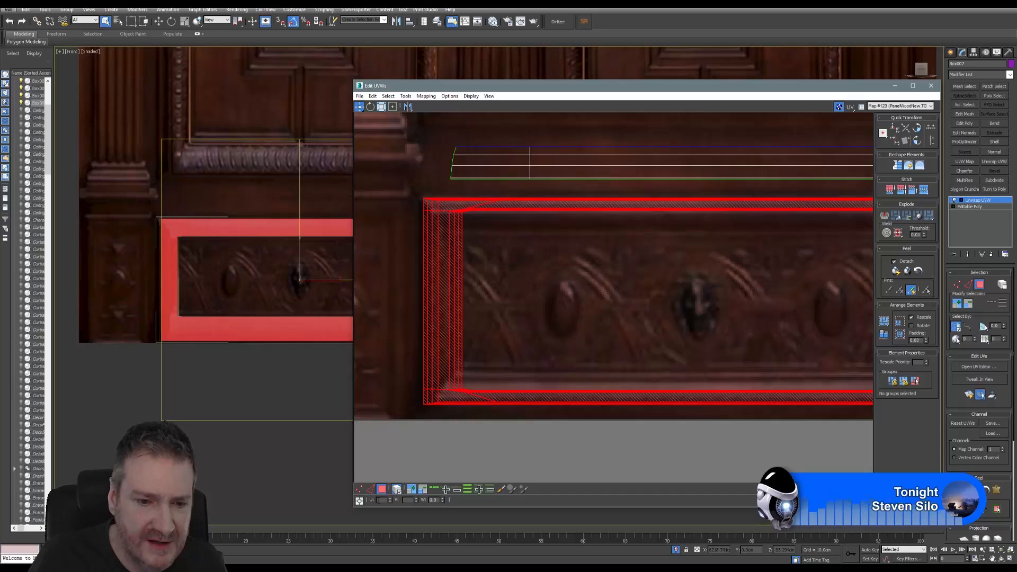
left_click(359, 489)
middle_click_drag(520, 325, 547, 341)
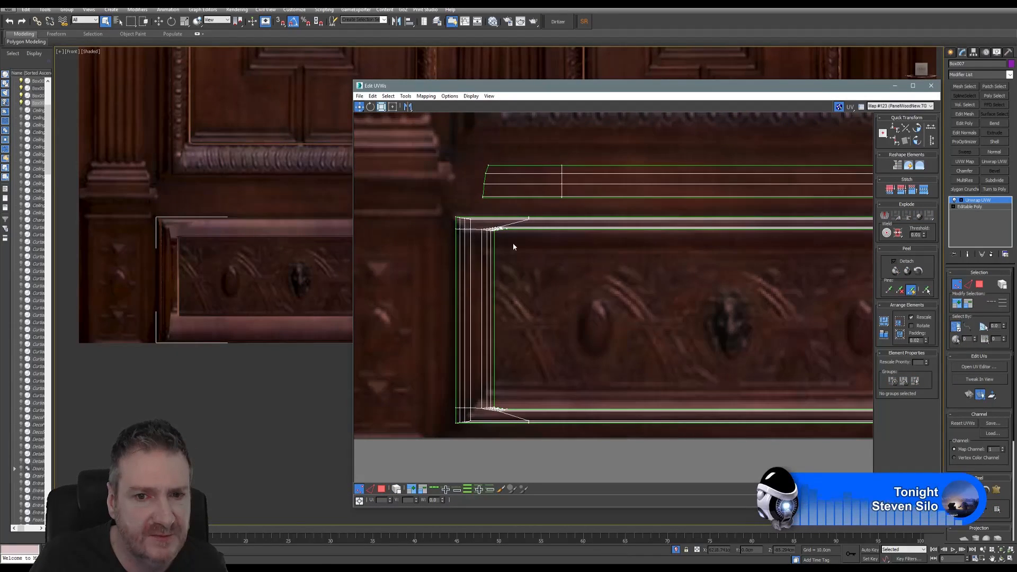
scroll(513, 246, "up", 4)
left_click_drag(436, 205, 518, 242)
scroll(795, 341, "down", 3)
middle_click_drag(836, 351, 288, 291)
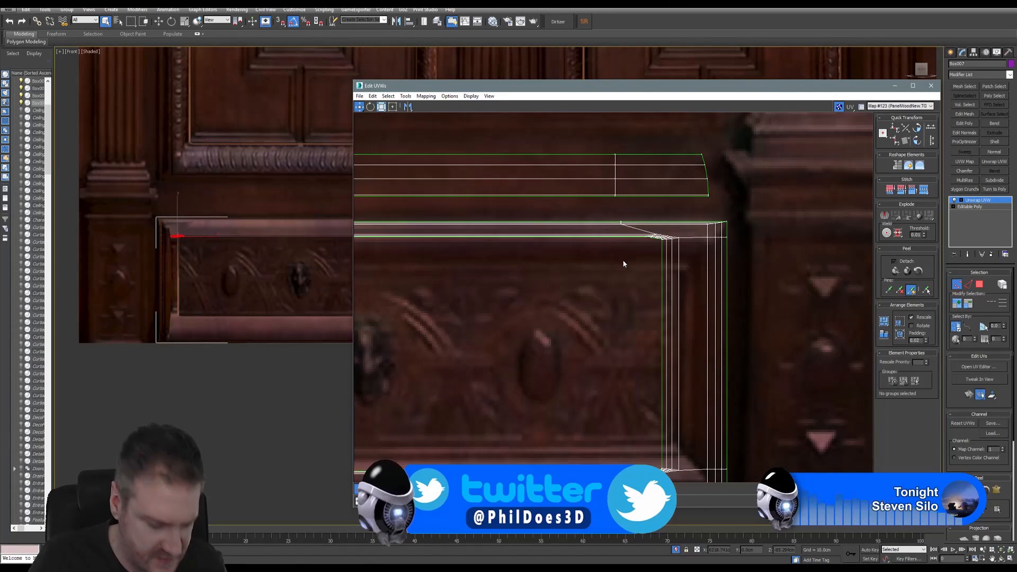
left_click_drag(620, 258, 692, 233)
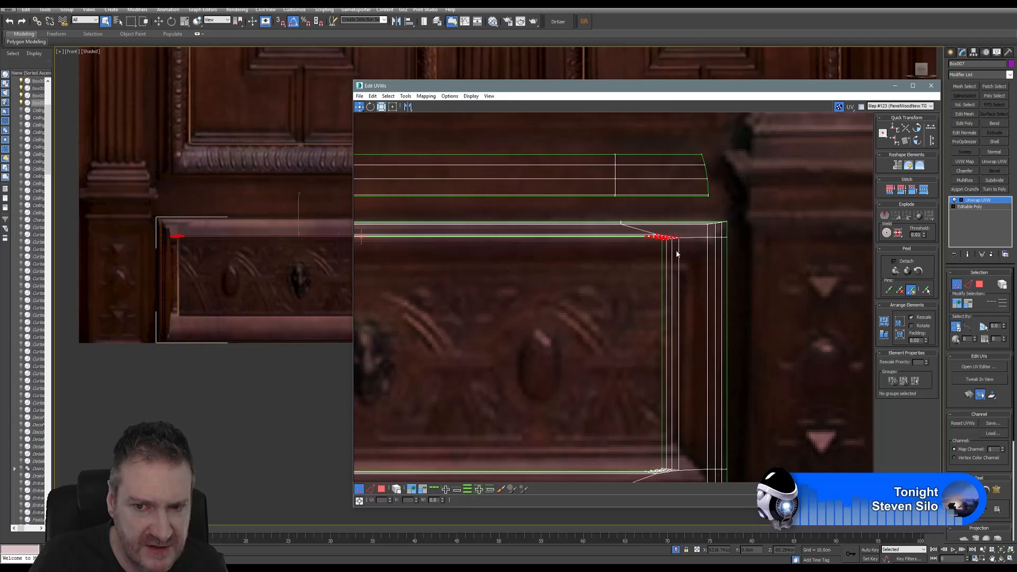
middle_click_drag(579, 297, 664, 296)
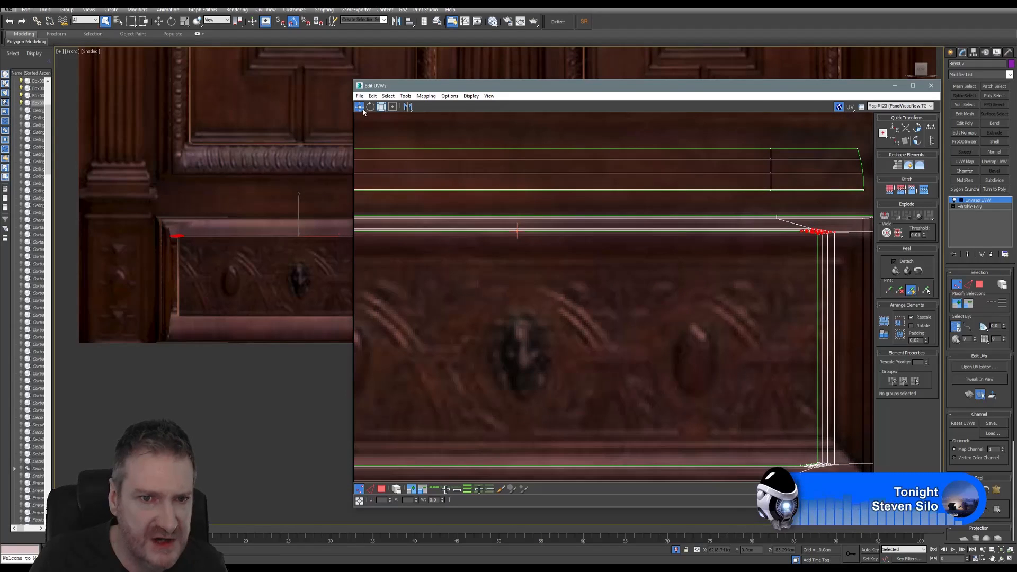
middle_click_drag(577, 307, 767, 328)
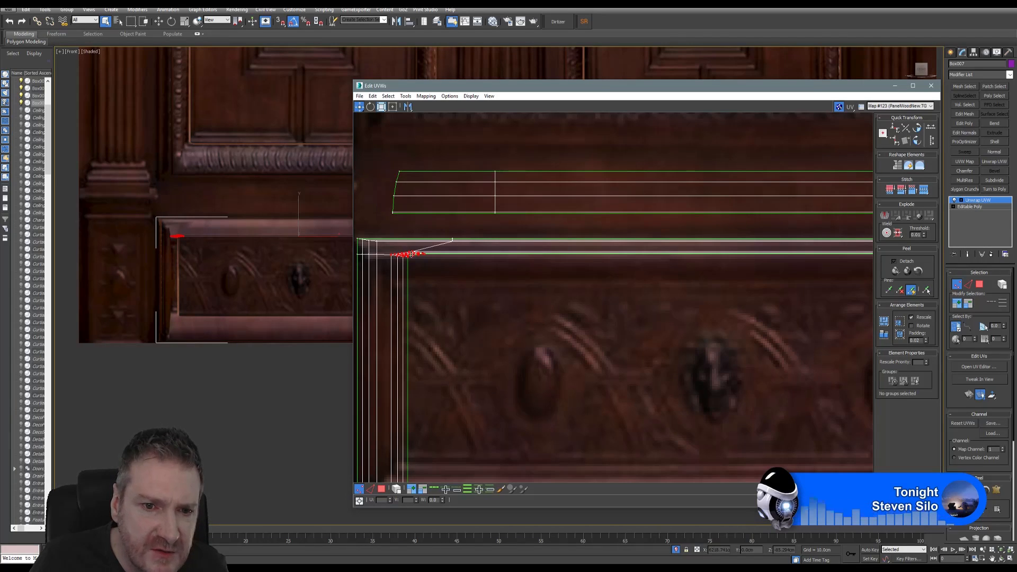
left_click_drag(413, 255, 419, 270)
Select the UV vertices at both lower inner corners and move them up to the inner edge of the drawer's bottom moulding.
middle_click_drag(713, 320, 761, 191)
left_click_drag(493, 345, 438, 366)
middle_click_drag(680, 331, 383, 309)
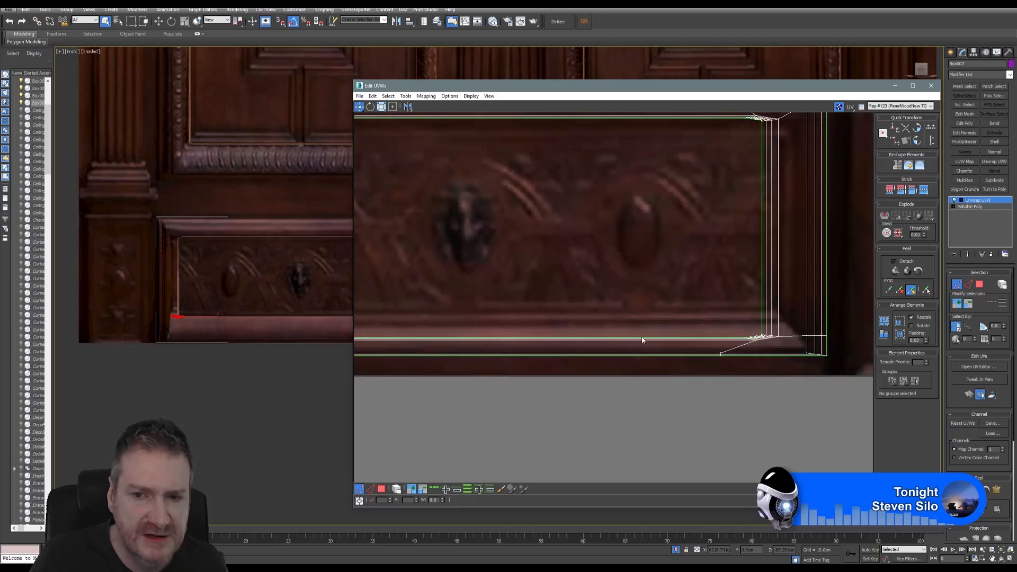
left_click_drag(728, 327, 784, 351, "ctrl")
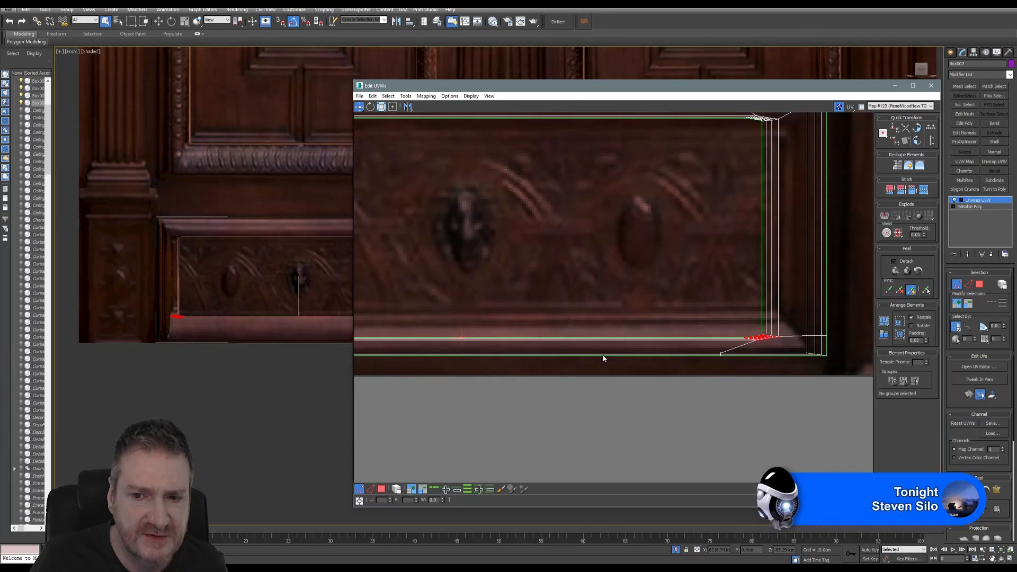
middle_click_drag(602, 357, 749, 328)
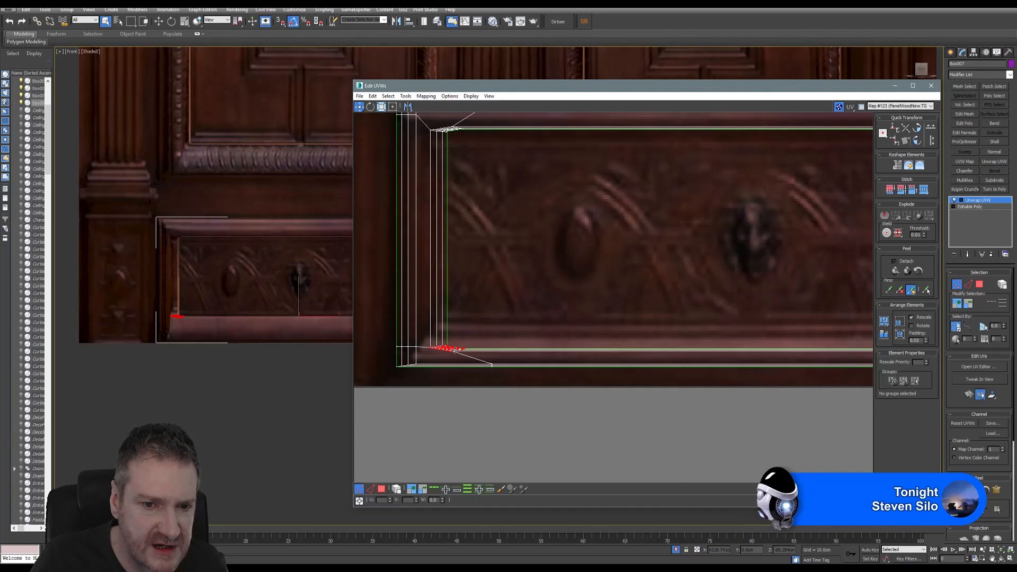
left_click_drag(456, 353, 462, 336)
Select the upper and lower inner corner UV vertices on the left side and shift them outward to match the side moulding.
middle_click_drag(593, 317, 571, 327)
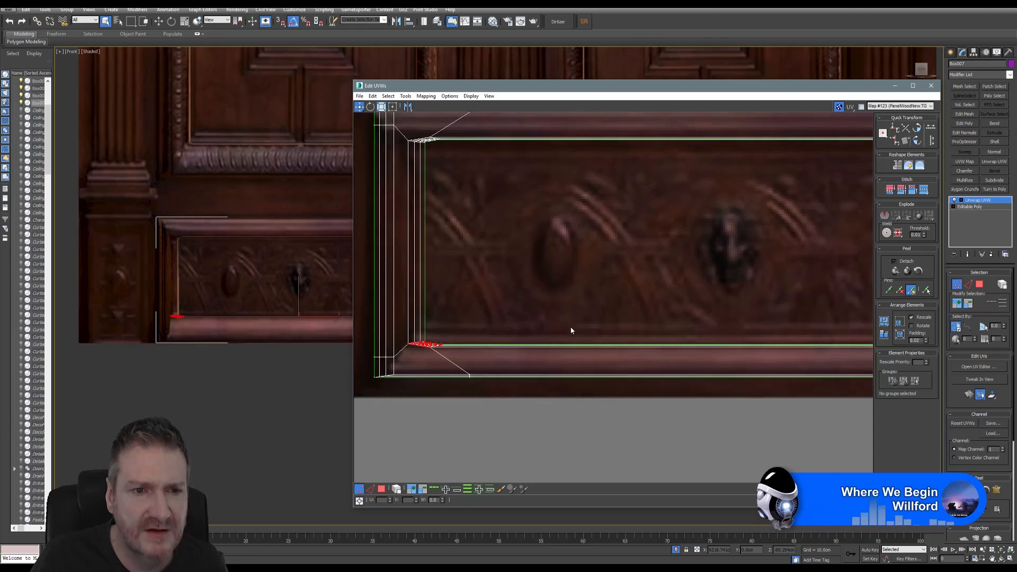
scroll(551, 318, "down", 5)
scroll(531, 302, "up", 8)
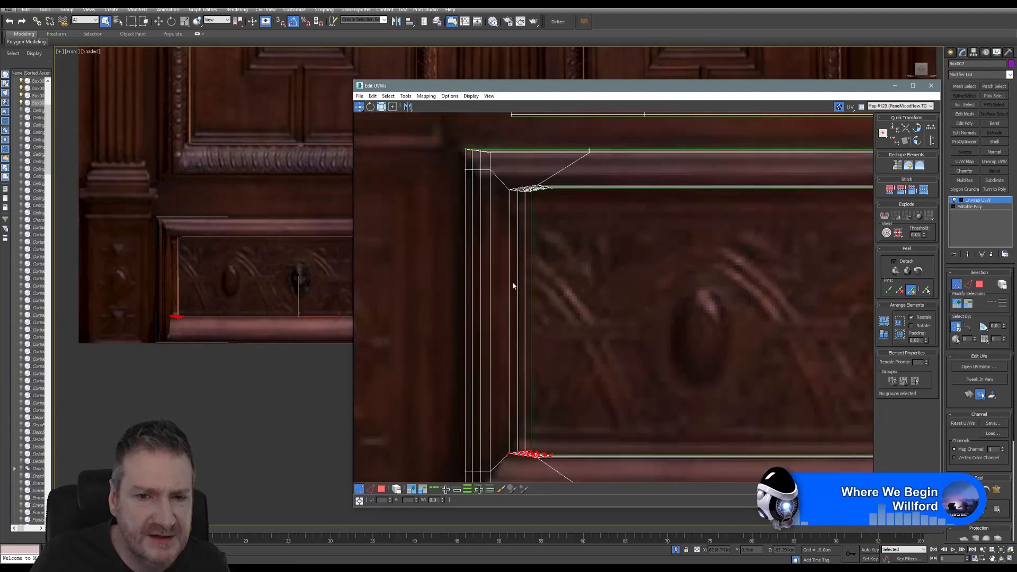
left_click_drag(506, 183, 561, 219)
middle_click_drag(582, 338, 602, 244)
left_click_drag(591, 348, 527, 375)
middle_click_drag(554, 390, 556, 433)
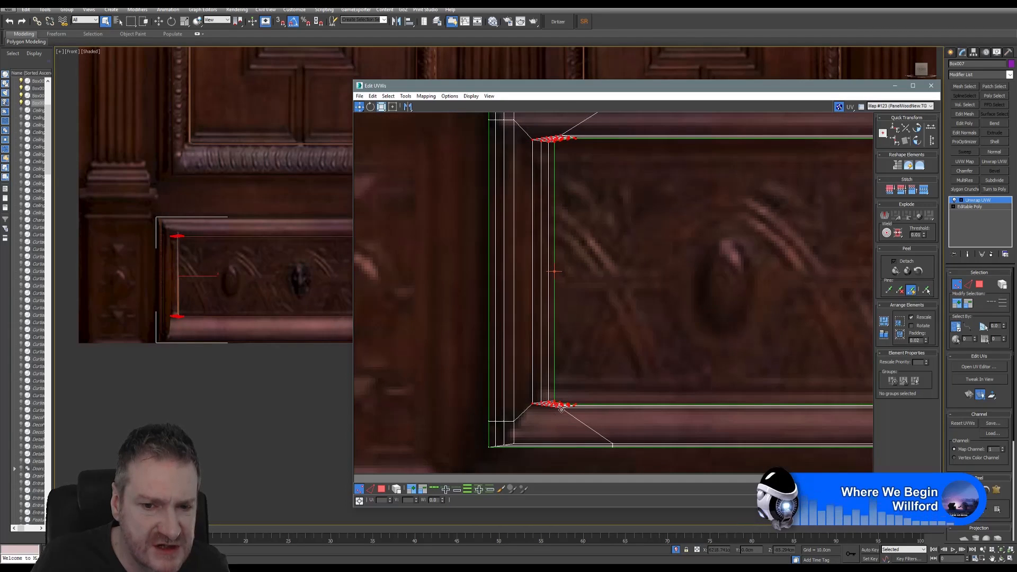
left_click_drag(560, 407, 543, 405)
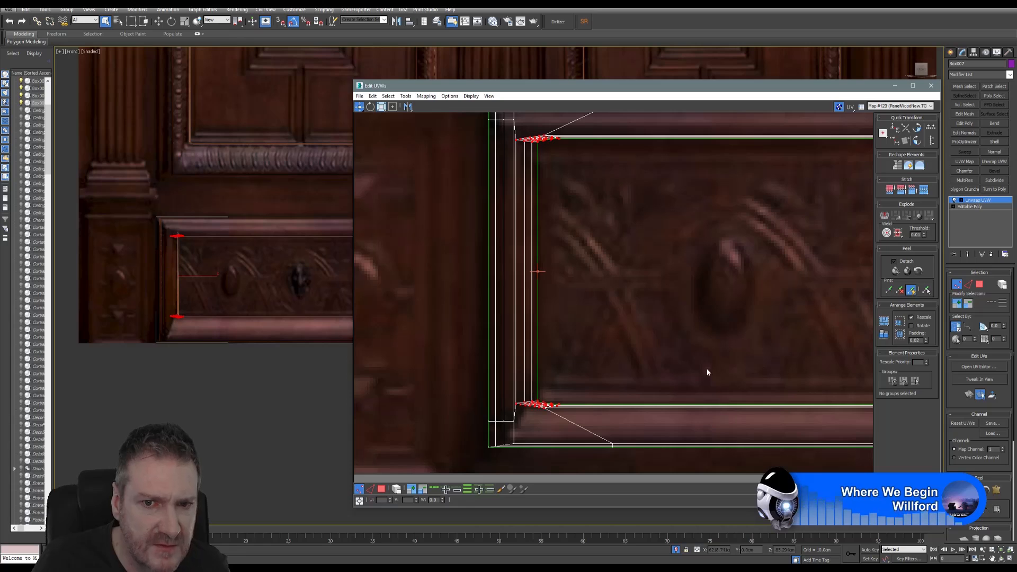
Select the upper and lower inner corner UV vertices on the right side of the drawer frame, then leave vertex editing.
middle_click_drag(739, 375, 454, 354)
mouse_move(728, 321)
middle_mouse_down()
mouse_move(450, 341)
mouse_move(432, 352)
middle_mouse_up()
left_click_drag(686, 140, 742, 175)
left_click_drag(689, 377, 752, 419, "ctrl")
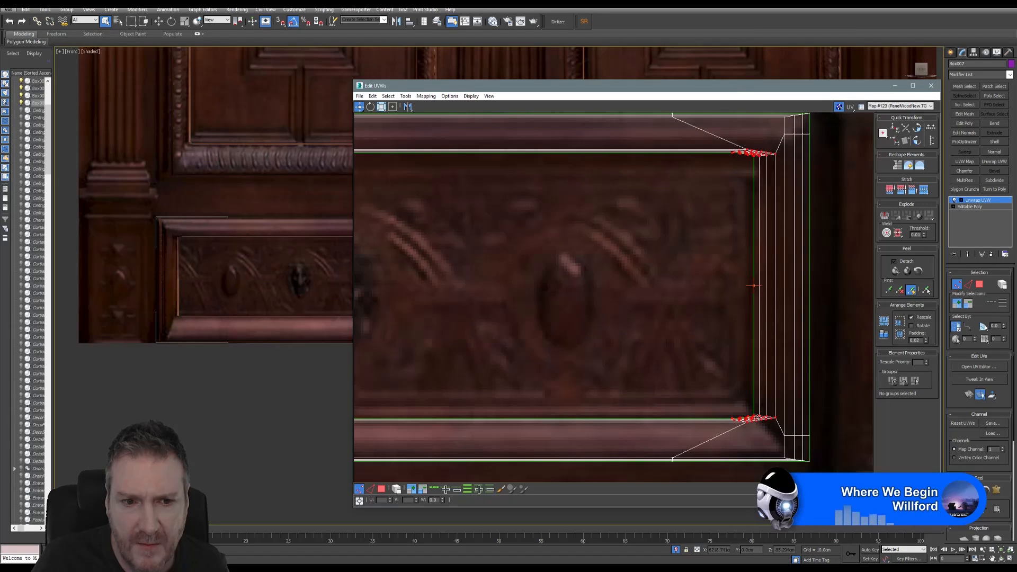
middle_click_drag(623, 249, 819, 290)
scroll(639, 311, "down", 4)
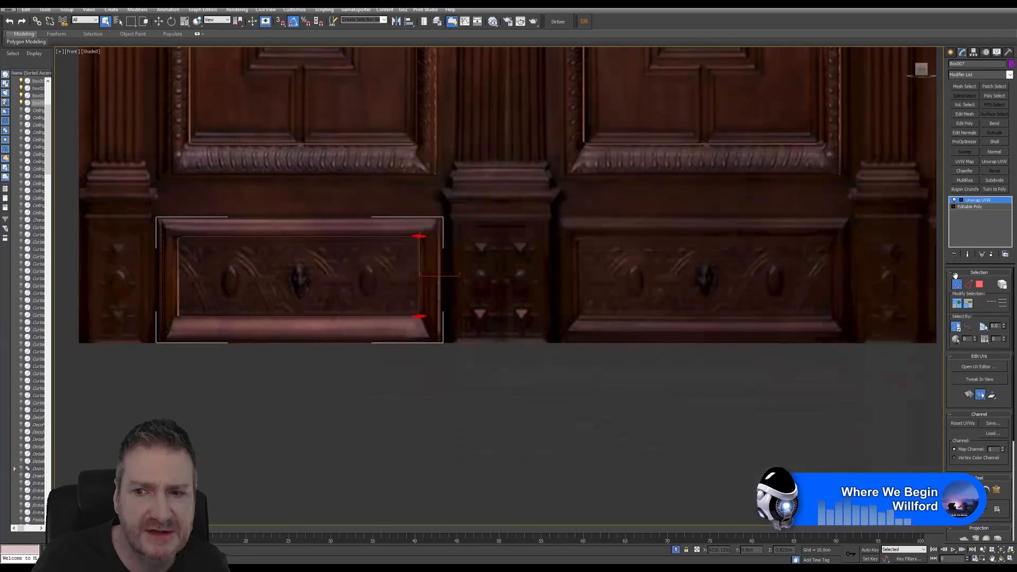
left_click(957, 284)
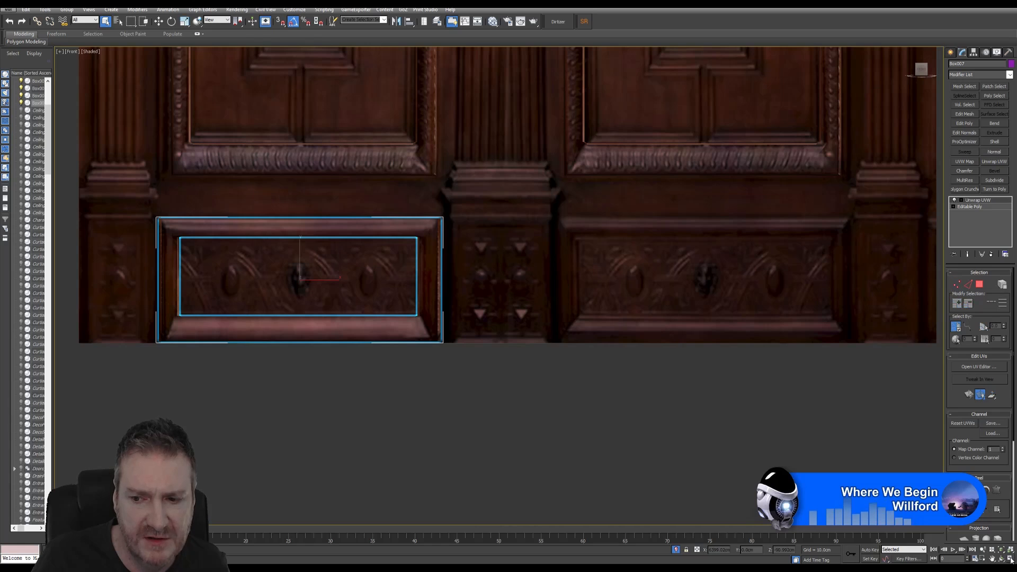
Inspect the drawer frame's texture along its front, top and outer sides from several angles in the perspective view.
key("alt+w")
right_click(598, 339)
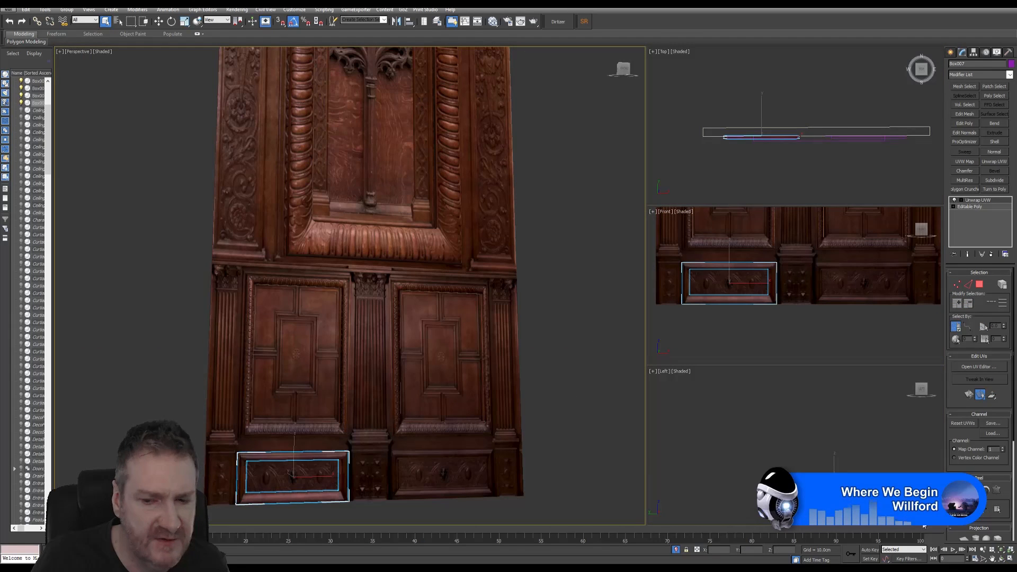
left_click(1002, 559)
left_click_drag(343, 353, 361, 377)
key("z")
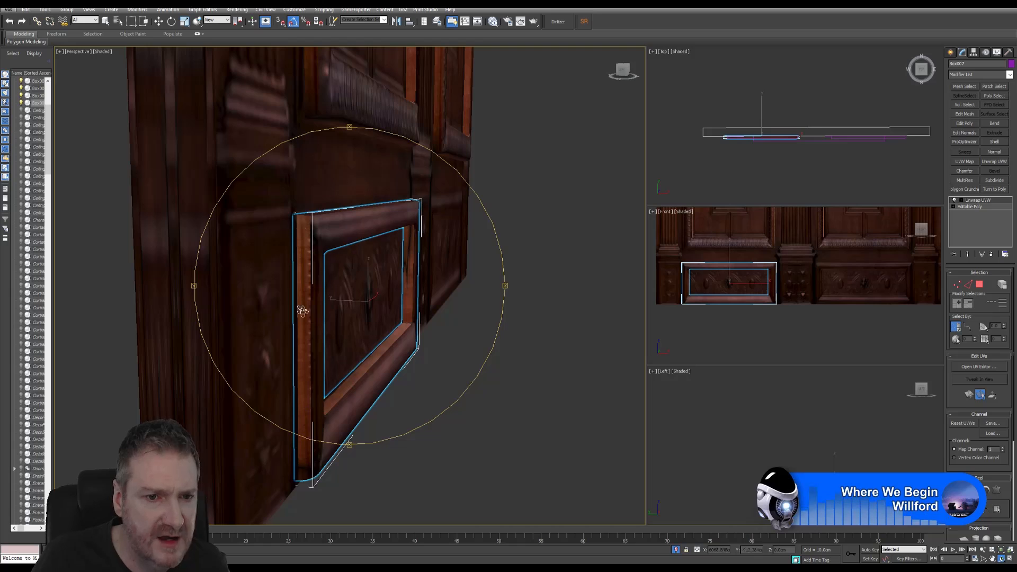
left_click_drag(336, 258, 378, 226)
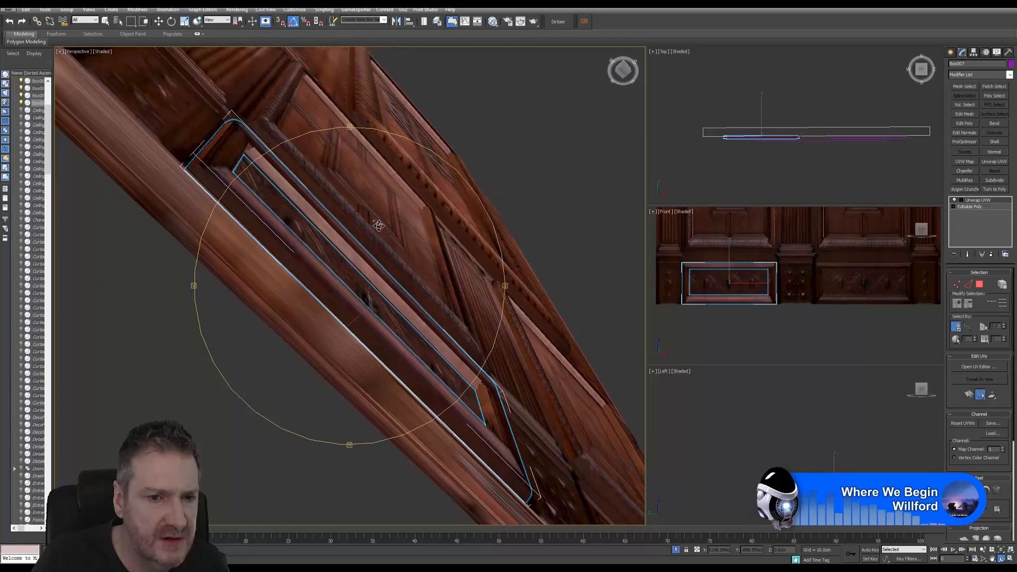
left_click_drag(267, 241, 294, 302)
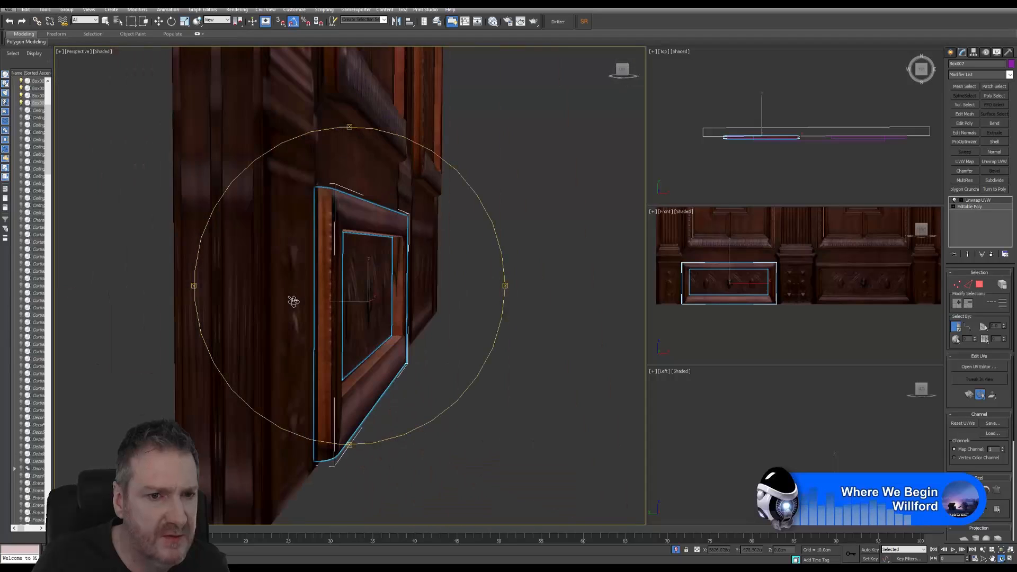
left_click_drag(383, 218, 374, 133)
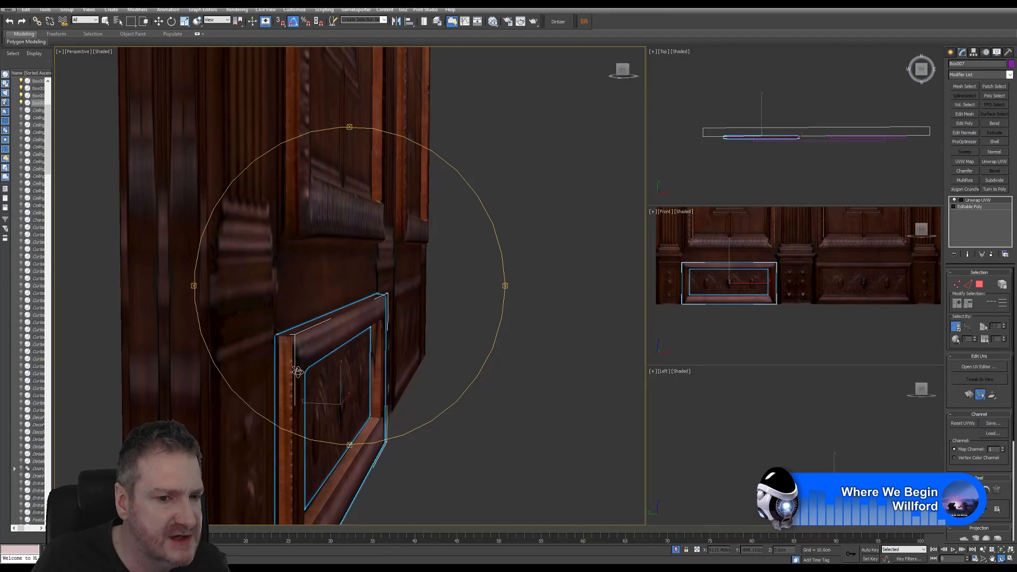
left_click_drag(351, 363, 275, 328)
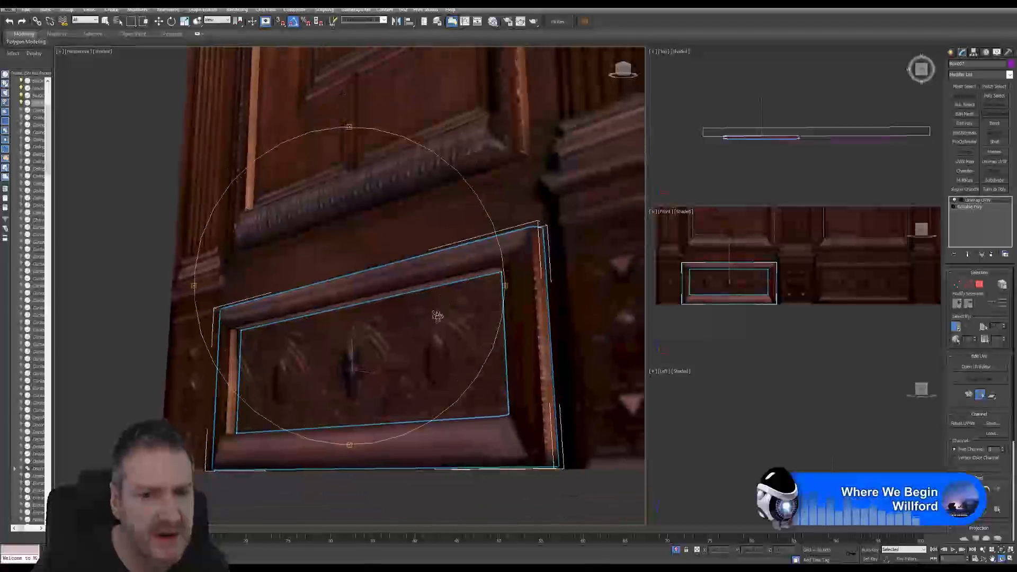
Reopen the UV editor, select the whole UV strip of the drawer frame's outer right side and move it off the door texture.
left_click(984, 367)
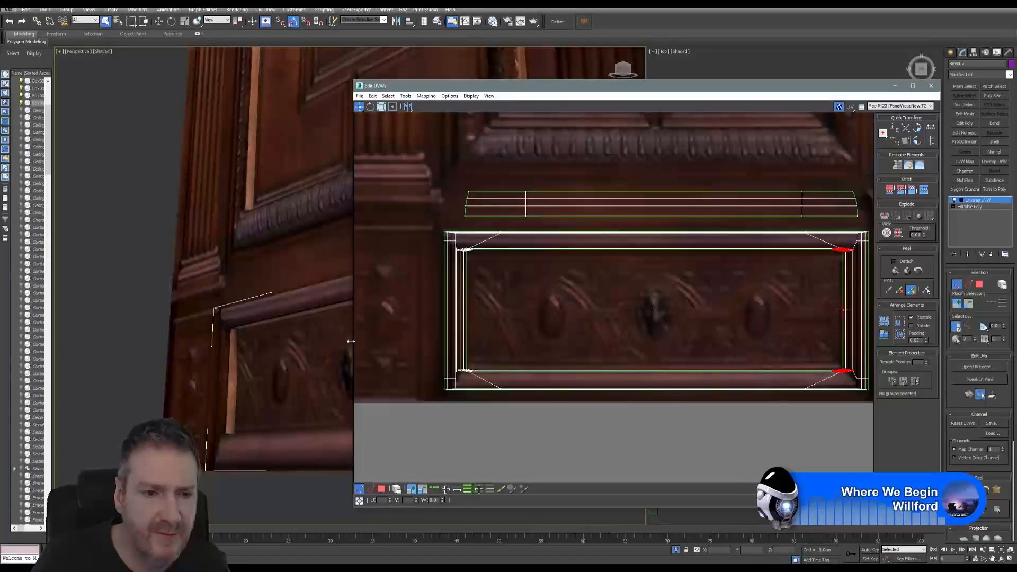
middle_click_drag(351, 341, 311, 335, "alt")
left_click(381, 490)
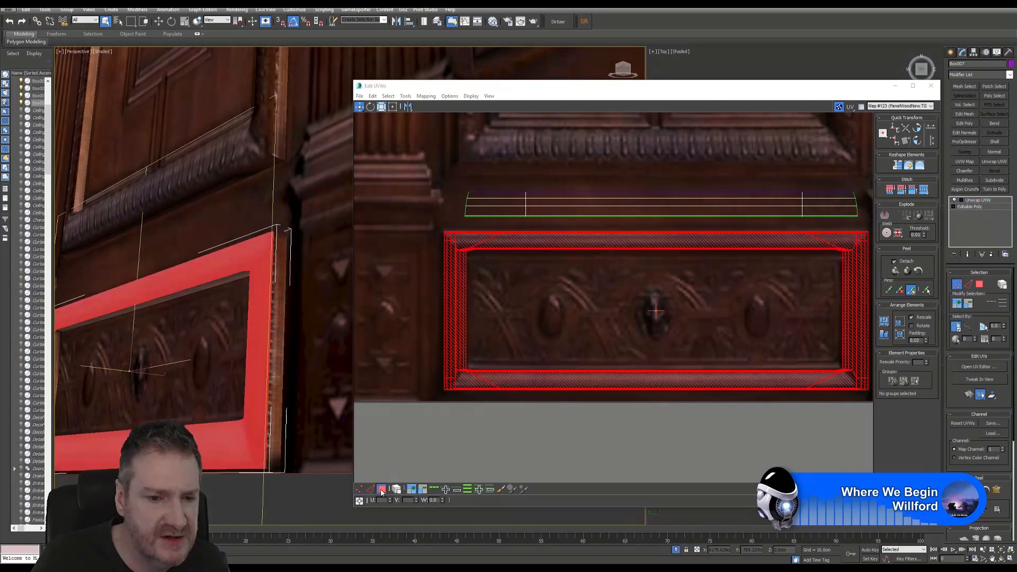
left_click(396, 489)
left_click(274, 338)
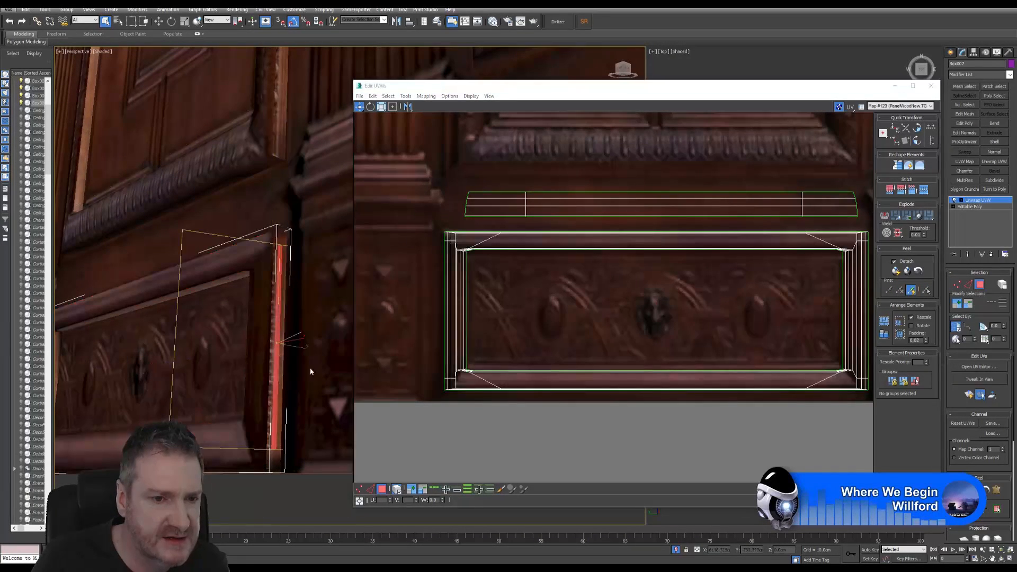
scroll(543, 264, "down", 8)
middle_click_drag(626, 237, 632, 373)
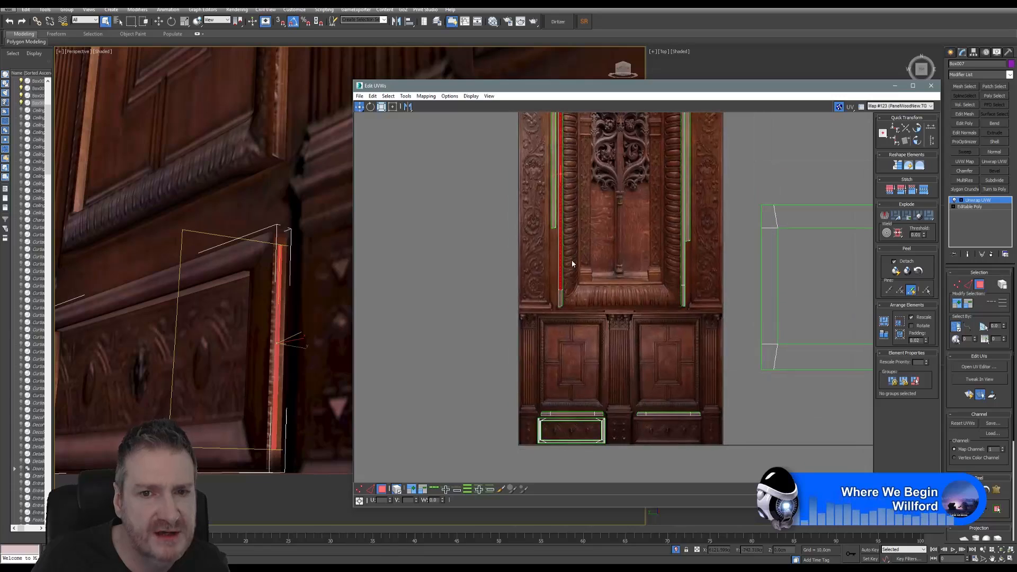
middle_click_drag(588, 266, 578, 384)
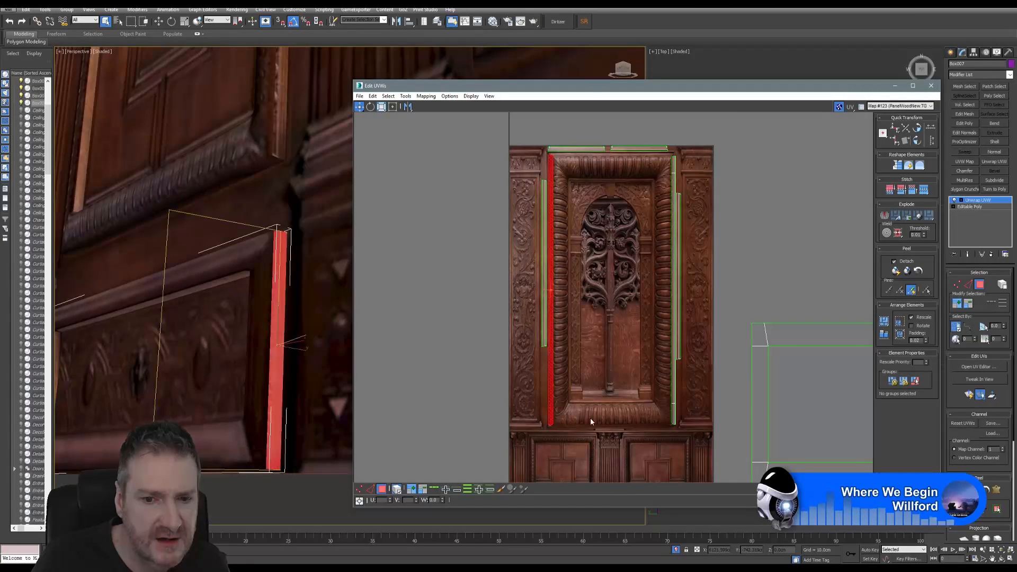
middle_click_drag(590, 417, 616, 312)
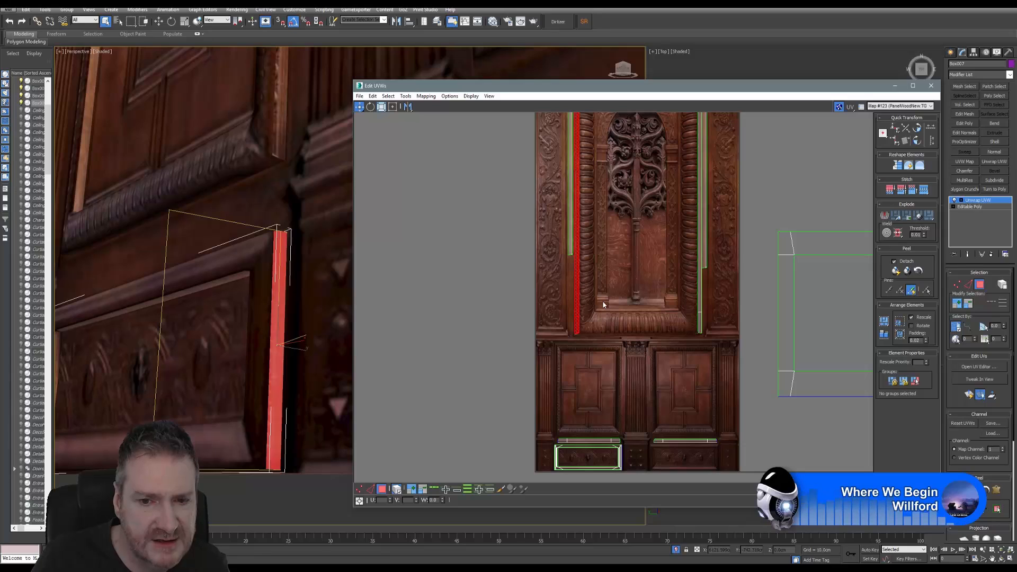
middle_click_drag(618, 363, 627, 342)
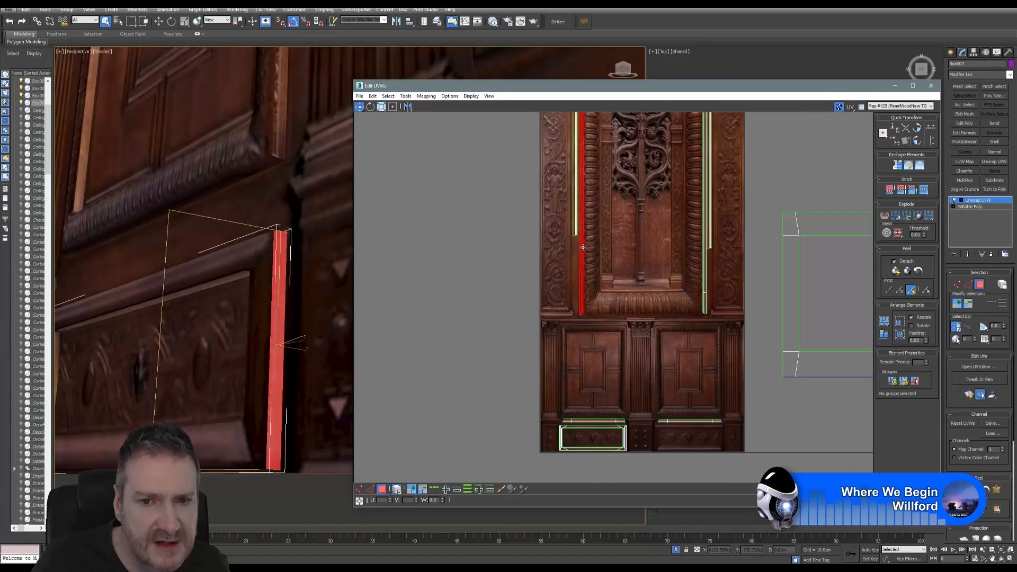
left_click_drag(582, 248, 510, 342)
Examine the lower part of the door texture for a plain wood area suited to the frame's side strip.
middle_click_drag(558, 430, 529, 353)
scroll(554, 324, "up", 5)
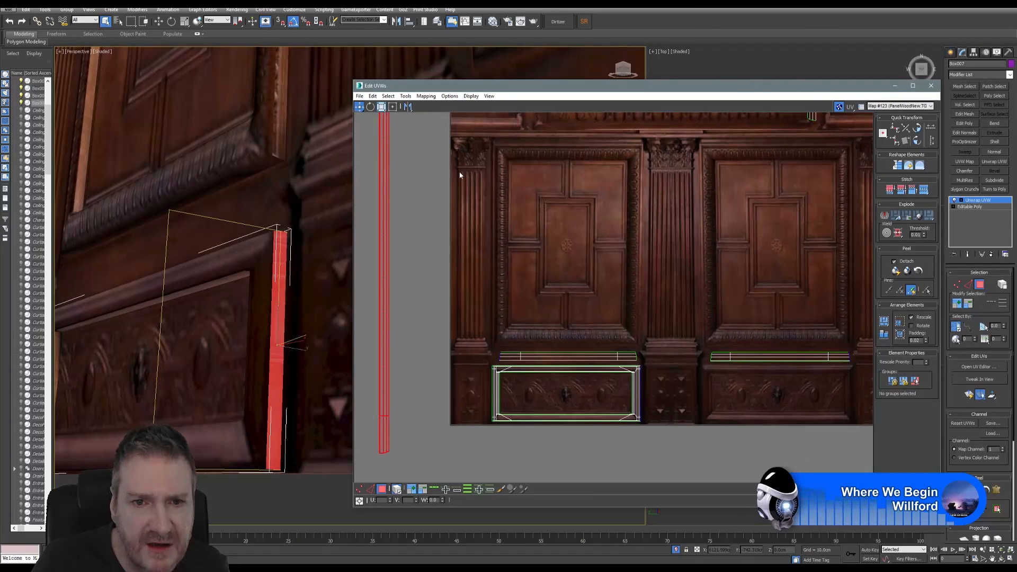
scroll(490, 165, "up", 5)
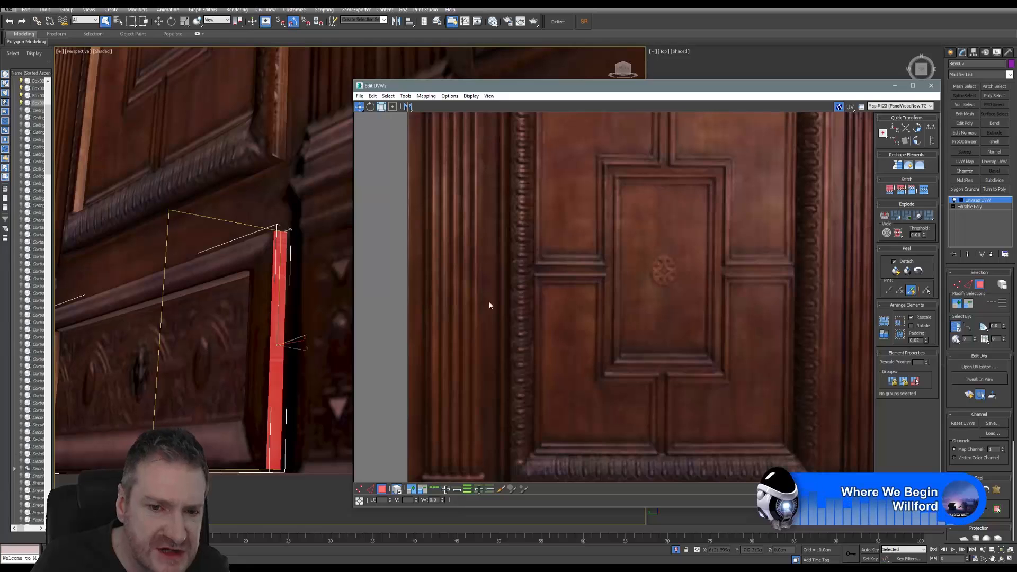
left_click(487, 413)
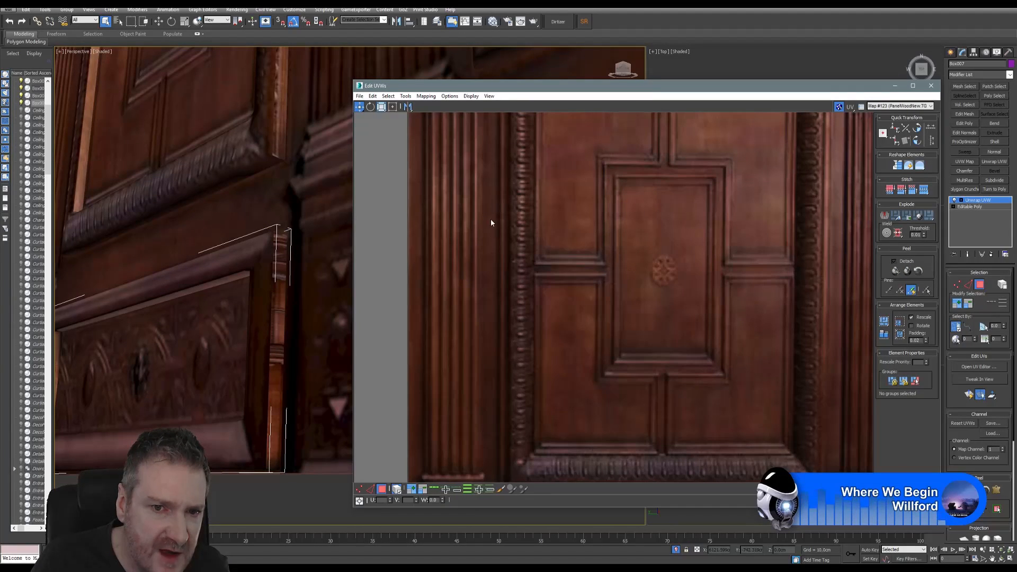
middle_click_drag(518, 383, 522, 232)
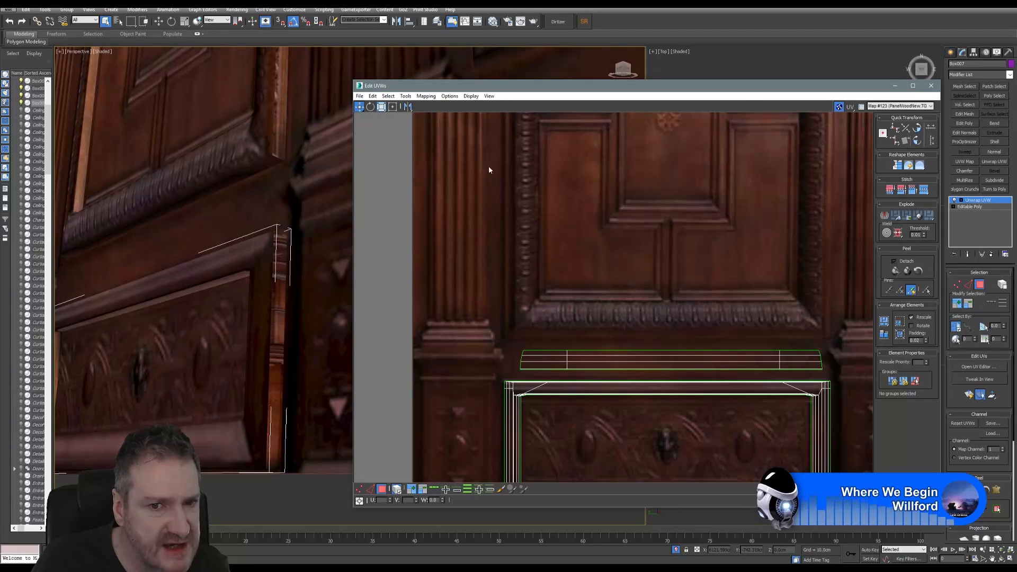
scroll(503, 274, "down", 3)
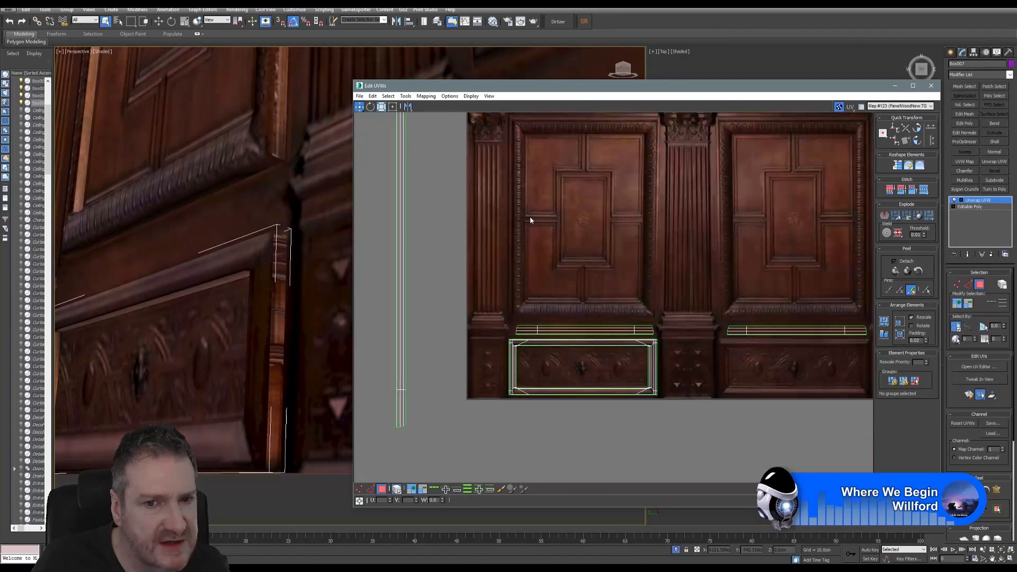
scroll(513, 268, "down", 5)
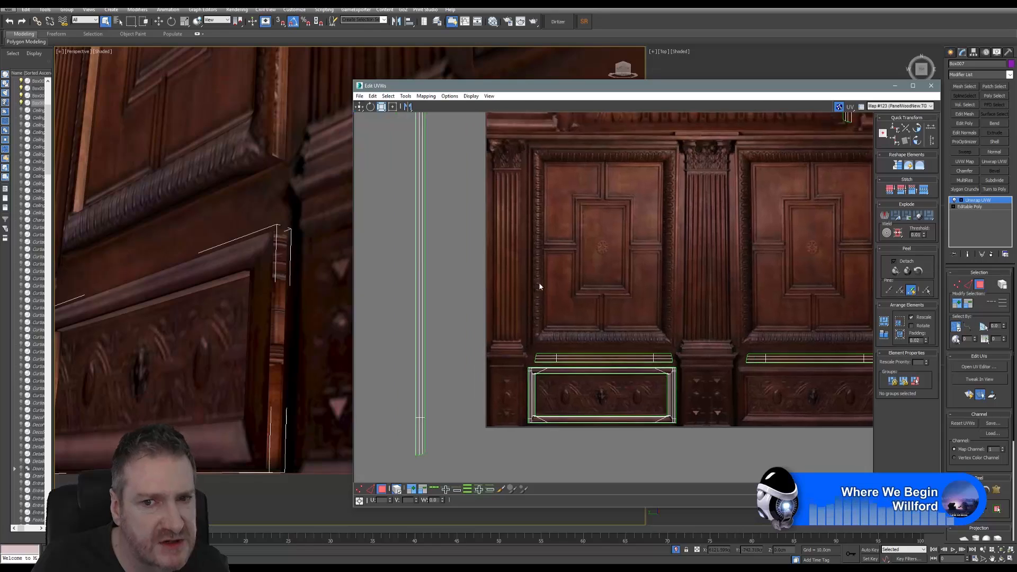
middle_click_drag(513, 304, 516, 334)
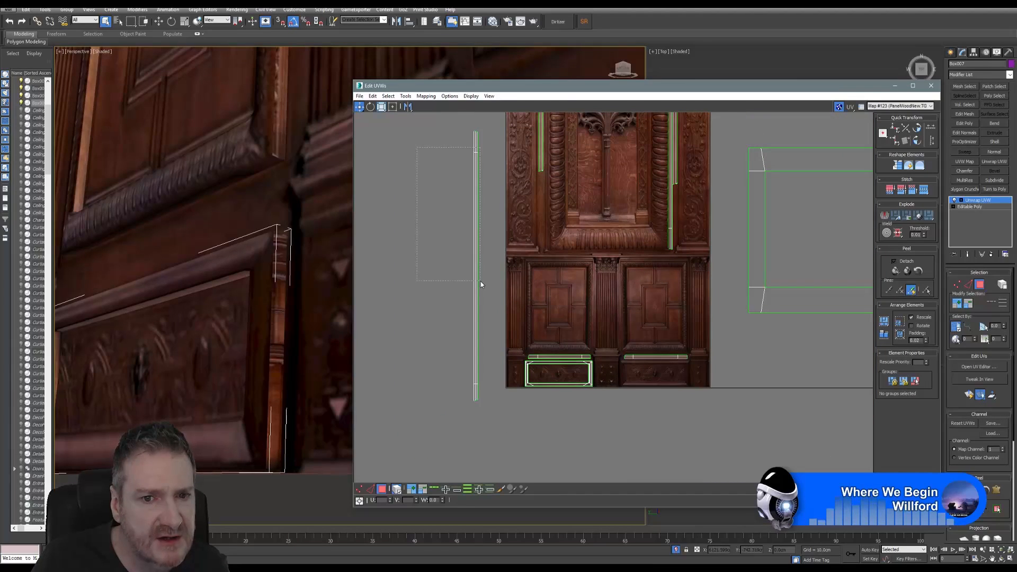
Reselect the detached UV strip, shorten it to the lower left door panel's height and place it over that panel's left edge.
left_click_drag(481, 281, 481, 282)
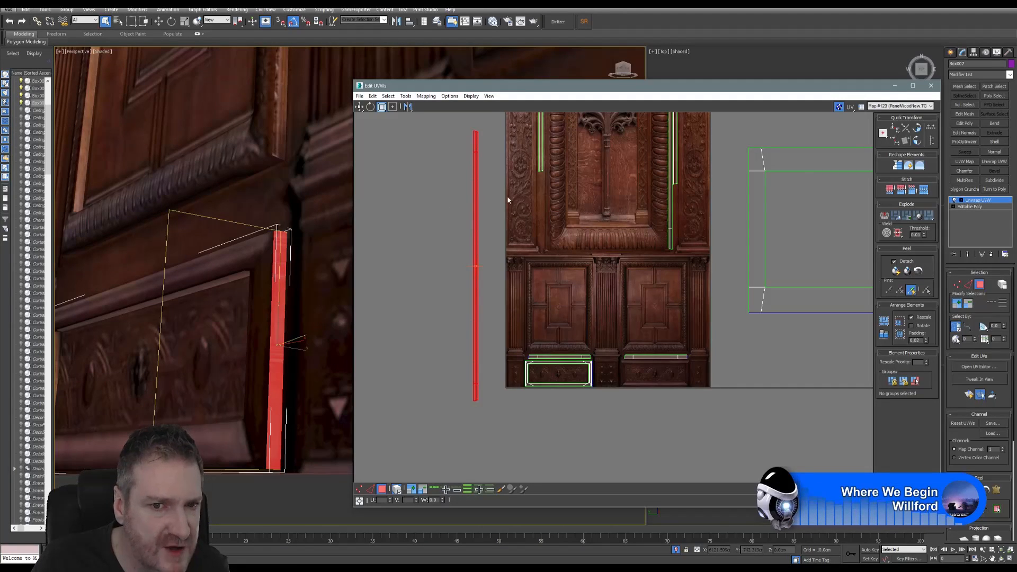
left_click_drag(477, 215, 477, 359)
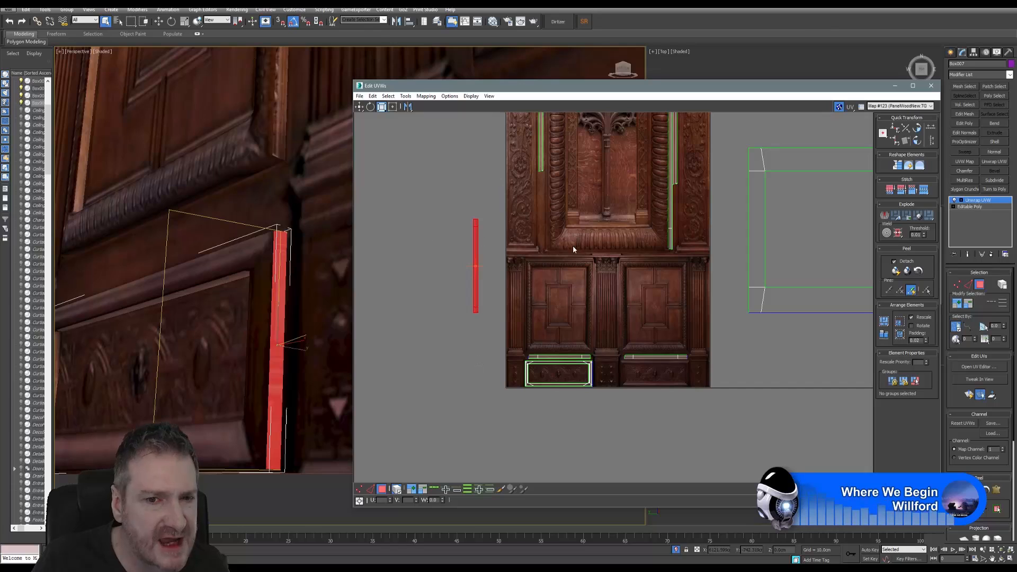
left_click(358, 106)
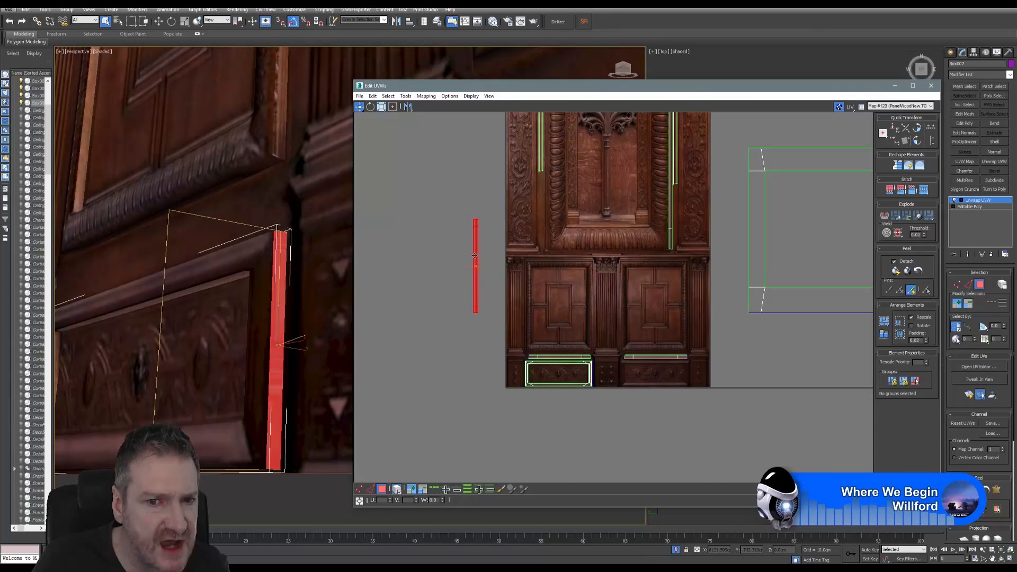
left_click_drag(474, 255, 530, 297)
scroll(529, 297, "up", 5)
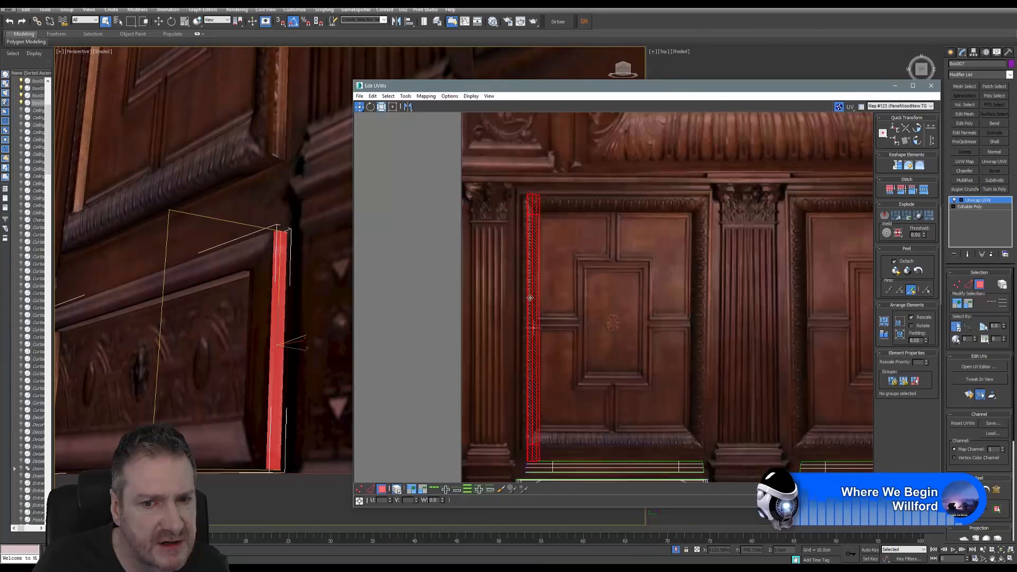
middle_click_drag(530, 303, 534, 276)
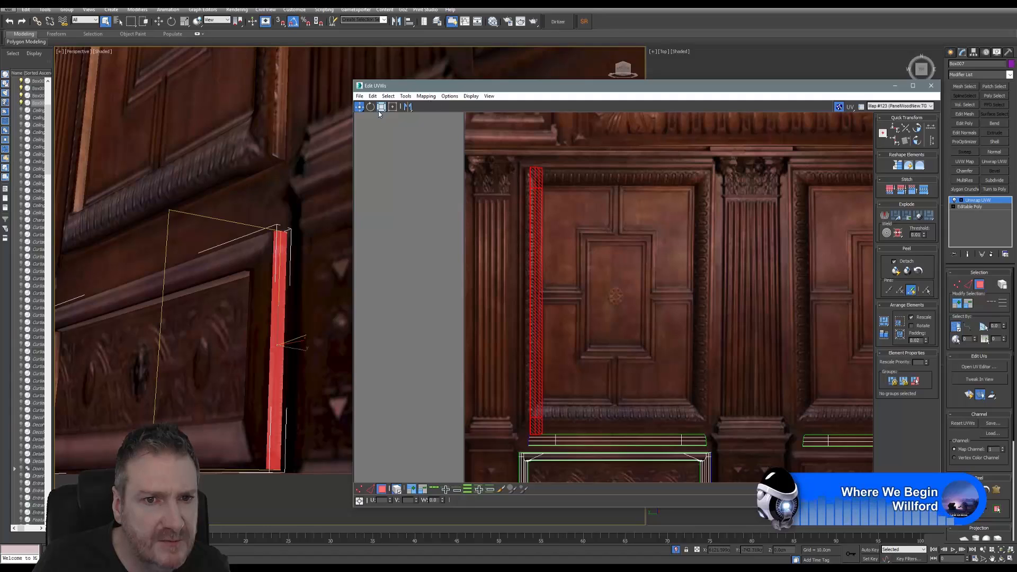
left_click_drag(536, 228, 539, 267)
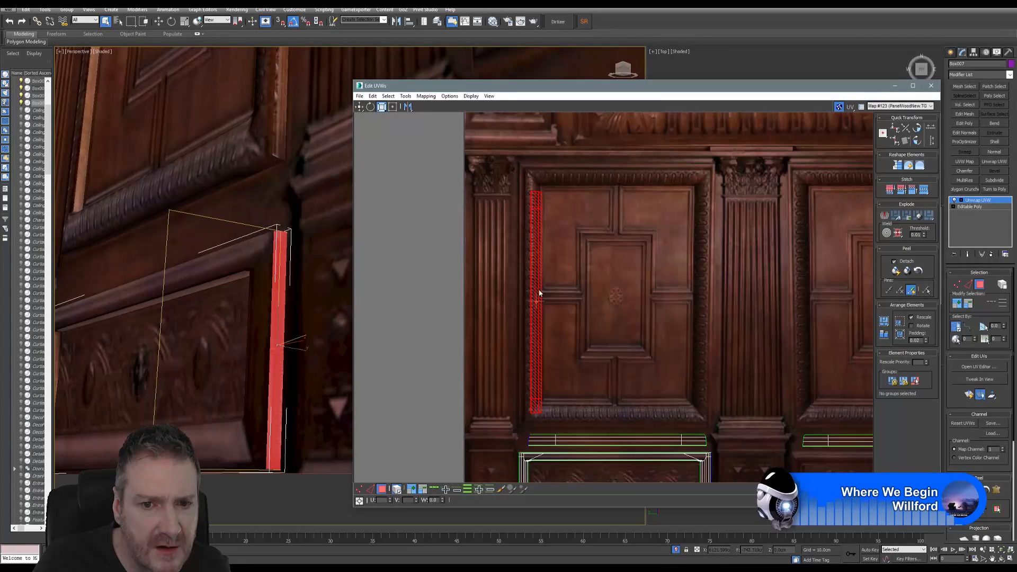
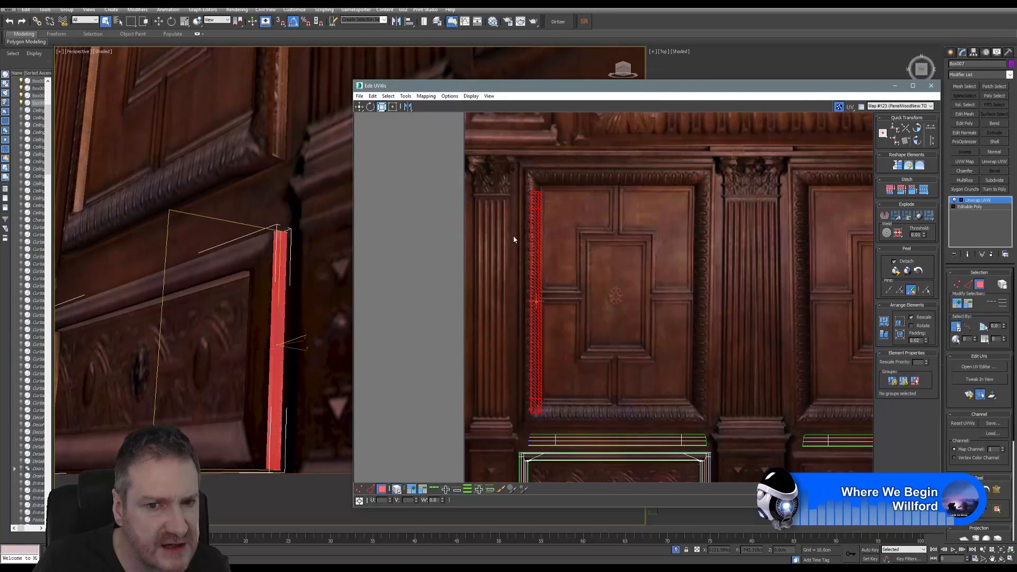
Move the UV strip onto the plain wood between the left fluted column and the panel moulding, and narrow its width to fit.
left_click(360, 107)
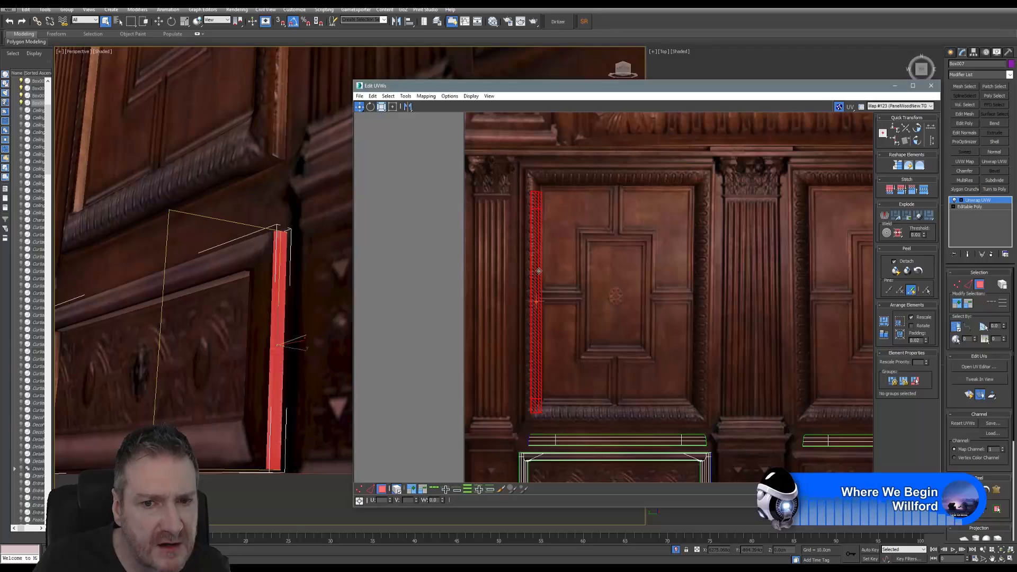
left_click_drag(538, 271, 512, 272)
scroll(507, 311, "up", 3)
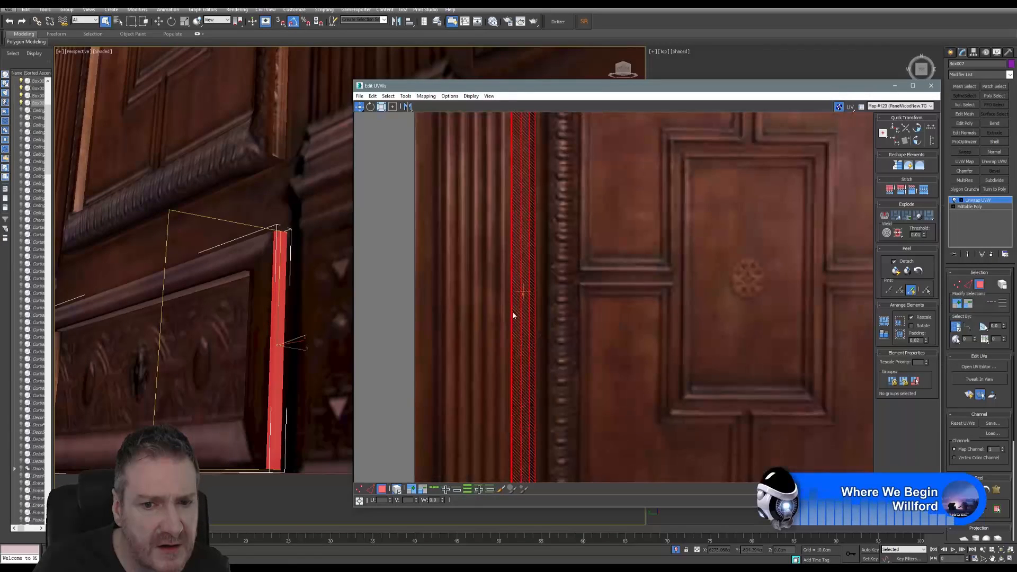
middle_click_drag(513, 313, 541, 336)
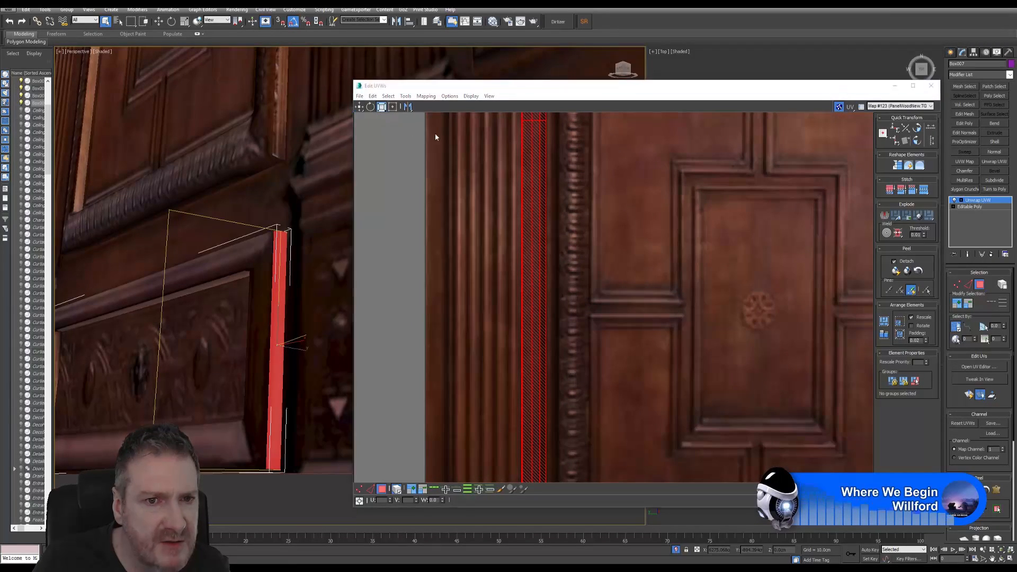
left_click_drag(537, 234, 532, 234, "shift")
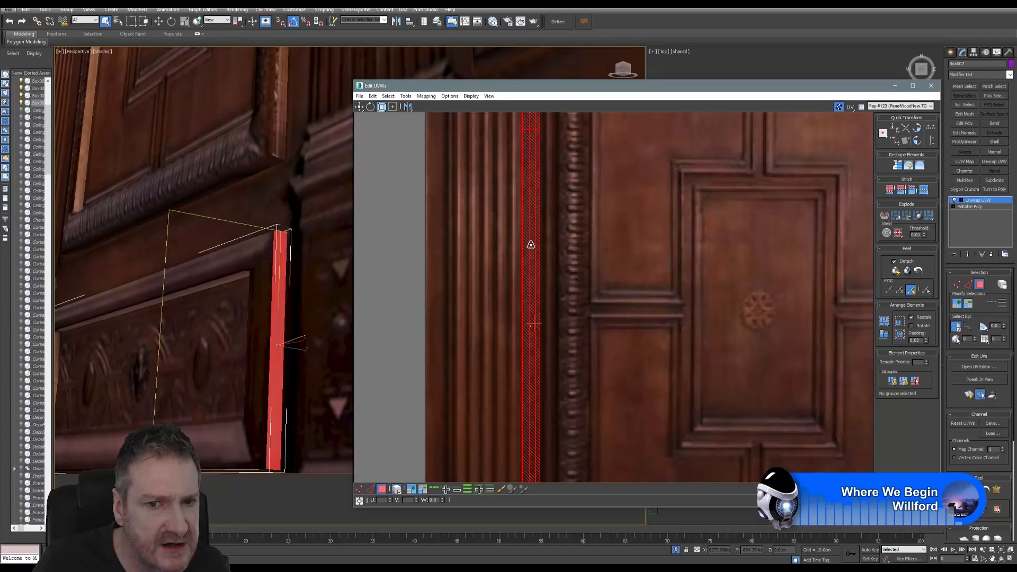
scroll(532, 255, "down", 3)
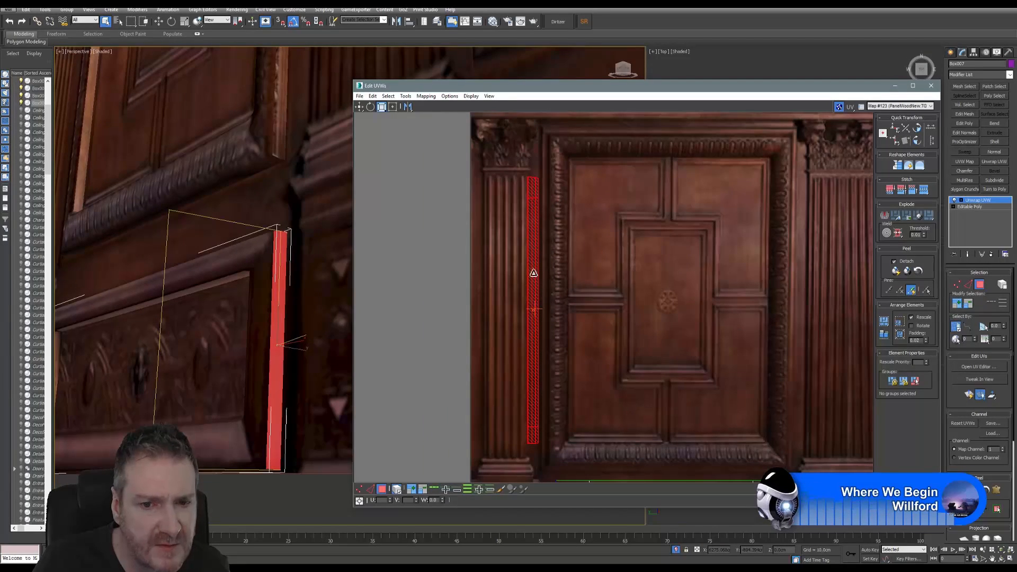
Shorten the side UV strip slightly, fine-position it on the plain wood beside the left fluted column, and deselect it.
left_click_drag(534, 267, 535, 273, "shift")
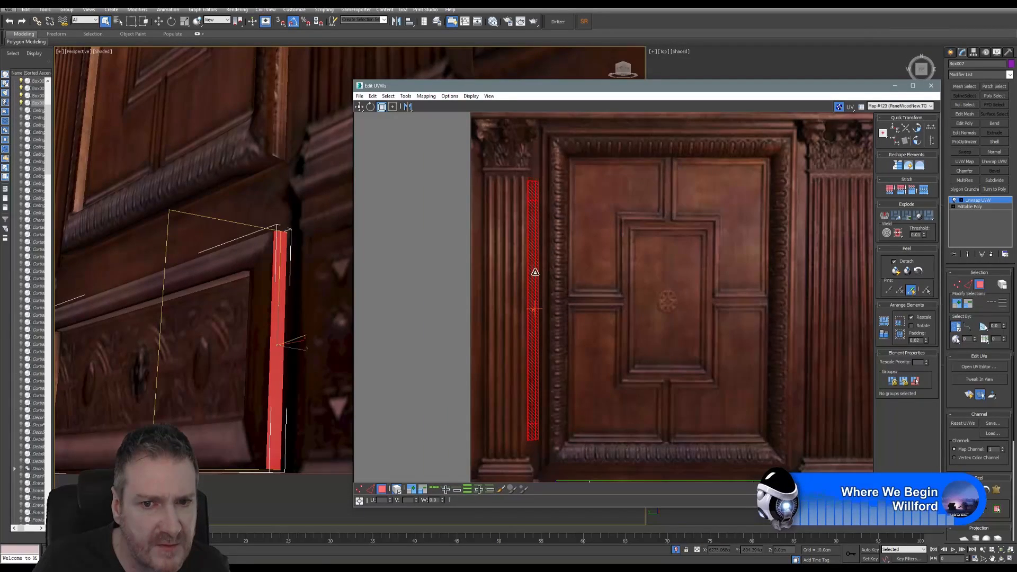
left_click(360, 106)
scroll(539, 313, "up", 4)
mouse_move(533, 349)
left_mouse_down()
mouse_move(543, 349)
mouse_move(532, 352)
left_mouse_up()
scroll(532, 353, "down", 3)
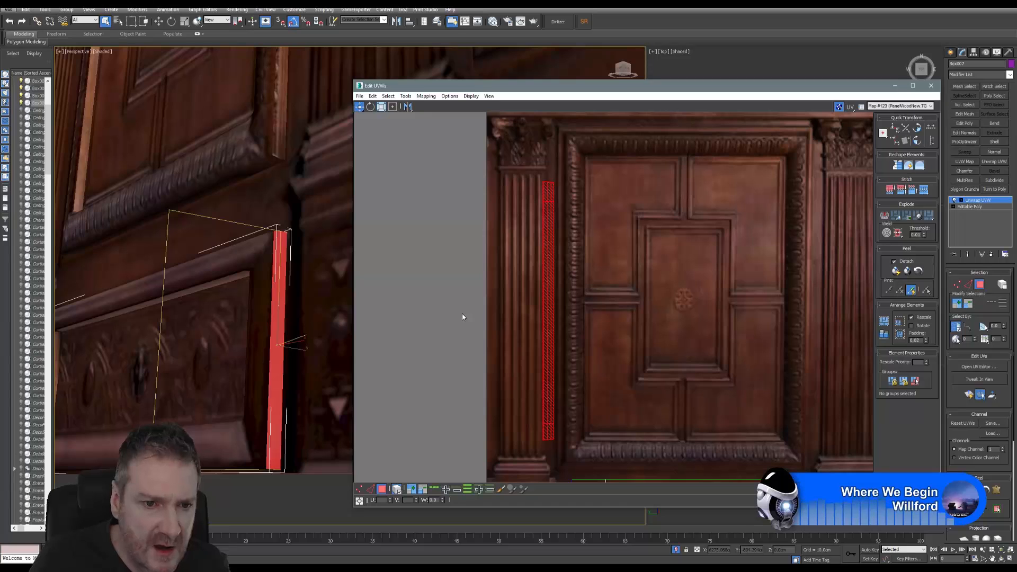
left_click(464, 317)
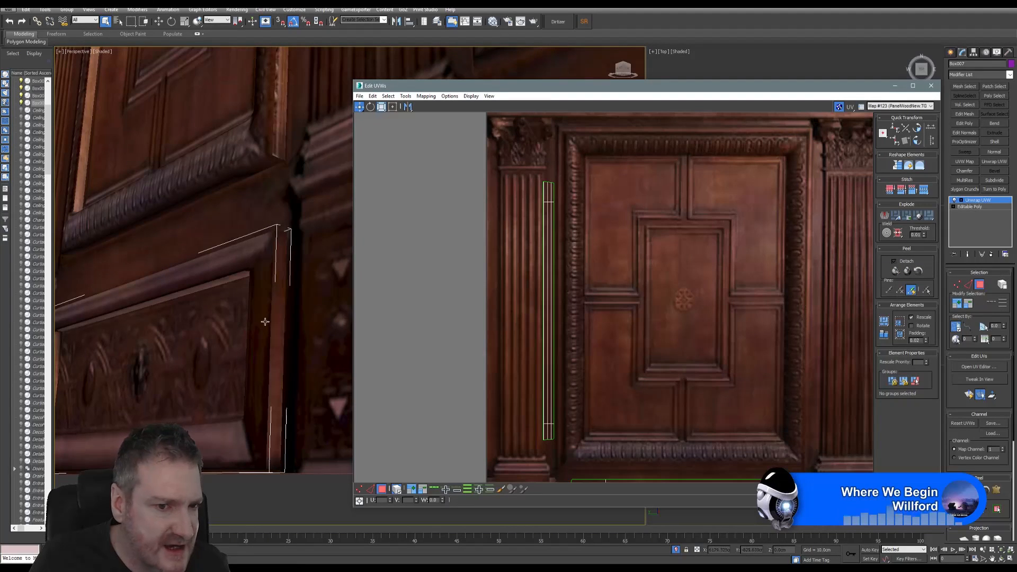
Select the frame's UV strip at the upper door panel's right edge, move it off the texture and shorten it to the lower panel's height.
scroll(563, 309, "down", 5)
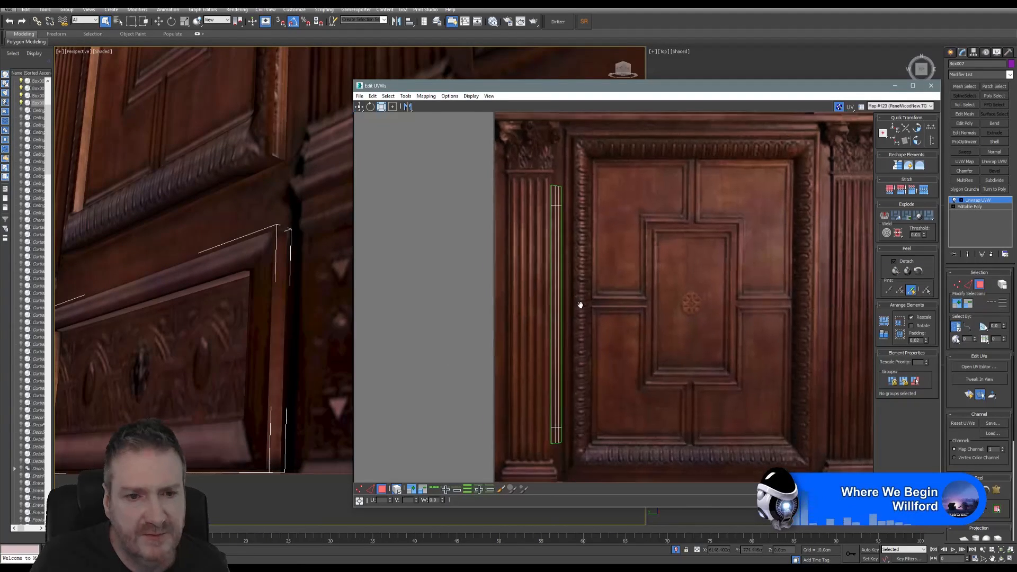
scroll(557, 329, "down", 1)
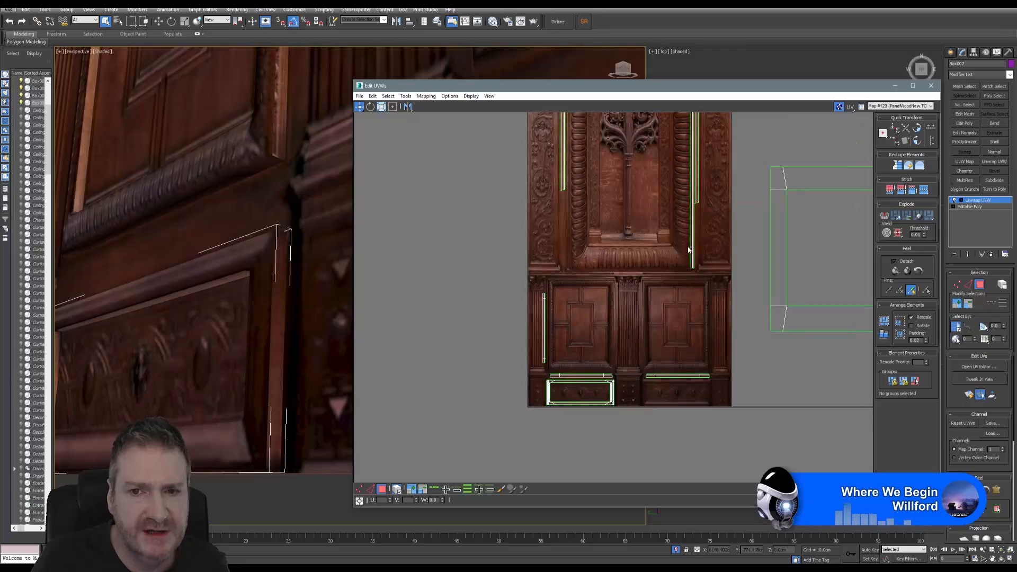
left_click(694, 243)
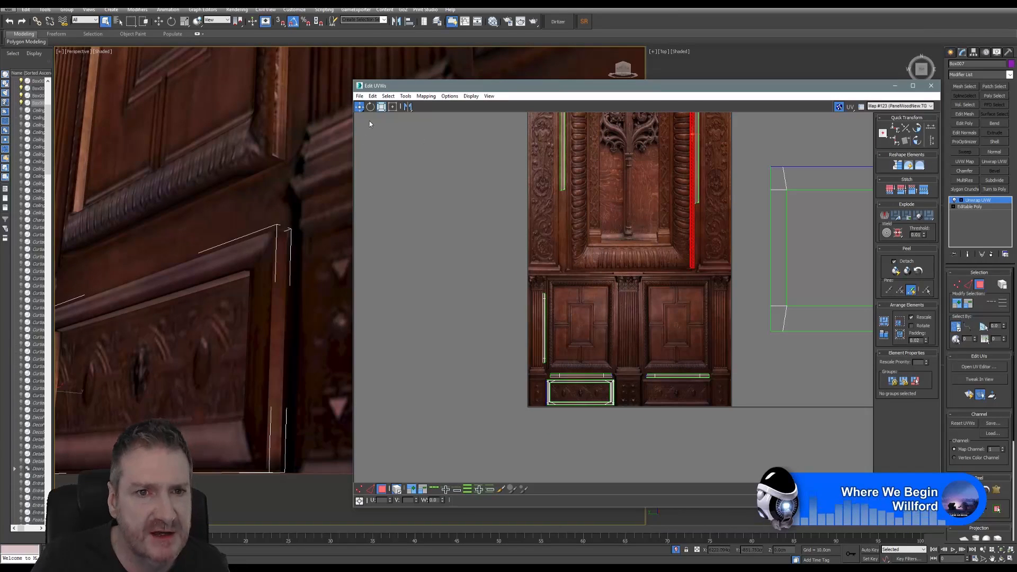
left_click_drag(692, 230, 528, 432)
left_click(385, 111)
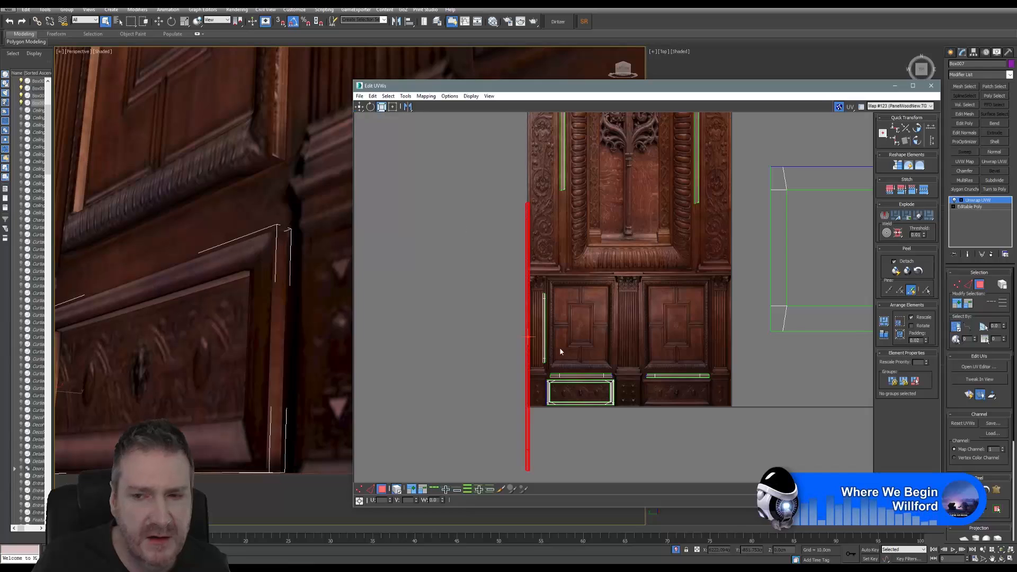
middle_click_drag(572, 371, 611, 341)
scroll(595, 319, "up", 2)
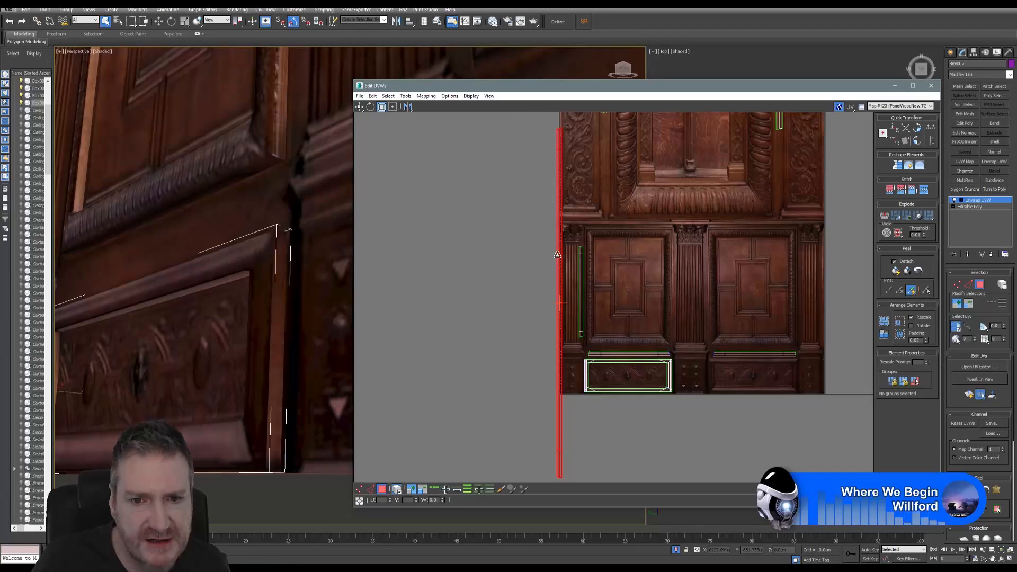
left_click_drag(558, 270, 504, 322)
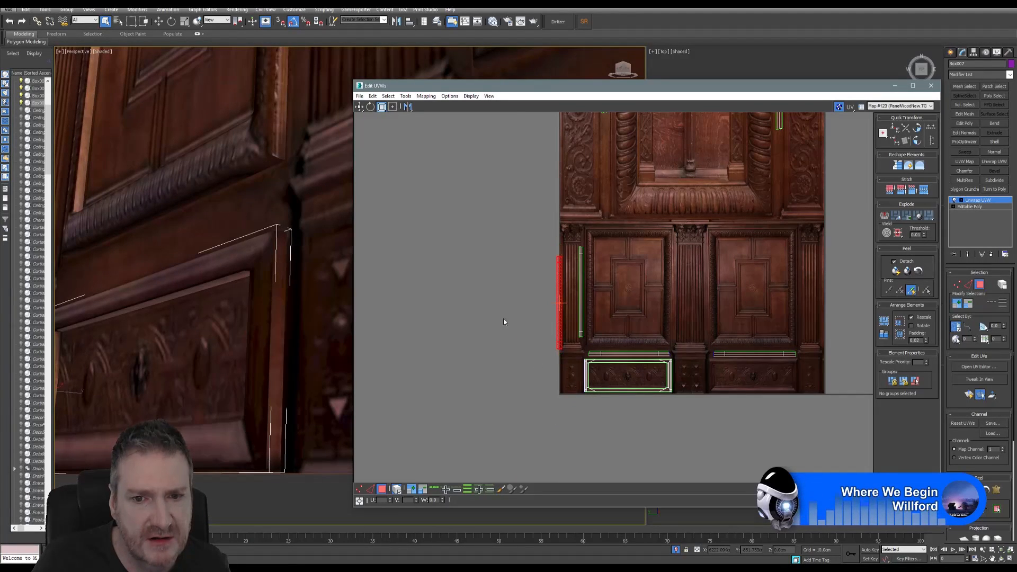
left_click(359, 108)
Place the shortened strip over the finished one beside the left fluted column and narrow it to the same width.
scroll(605, 325, "up", 4)
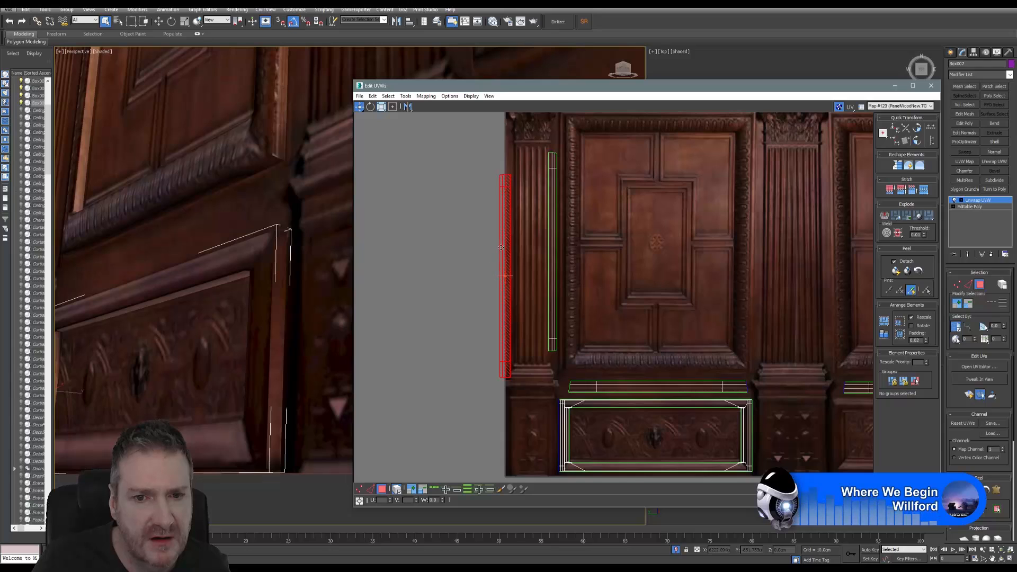
left_click_drag(500, 248, 550, 225)
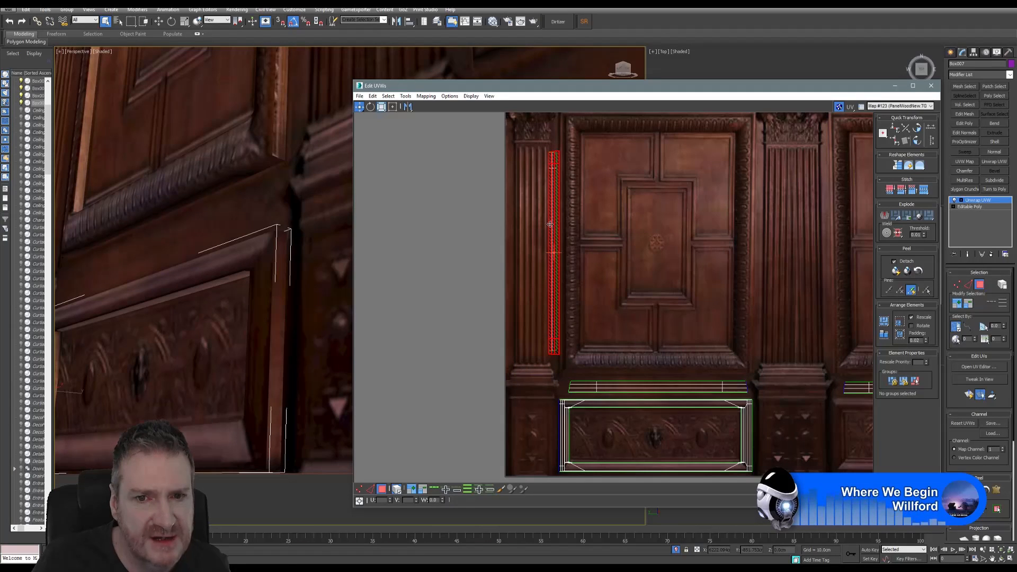
scroll(551, 224, "up", 3)
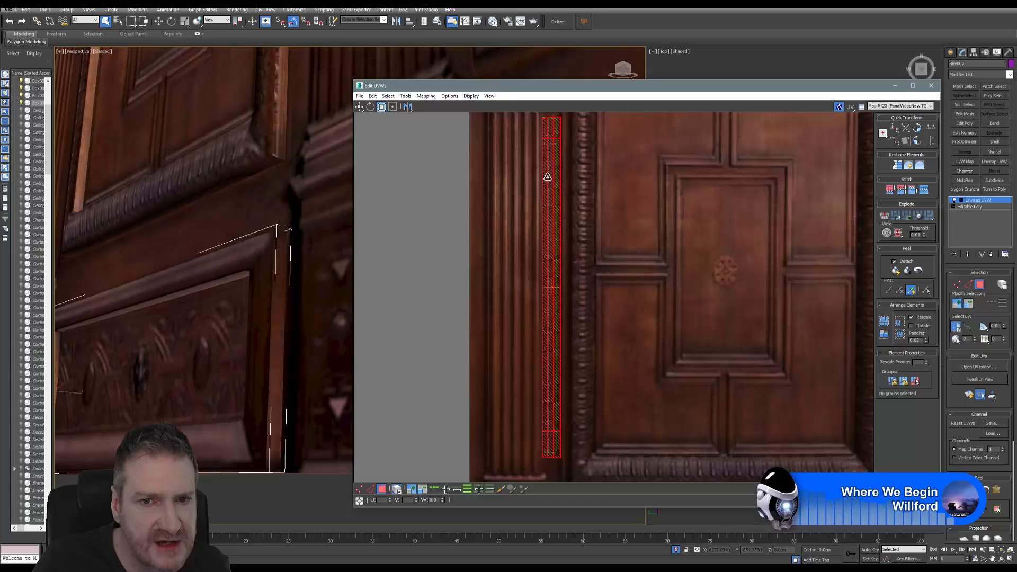
left_click_drag(552, 189, 549, 192)
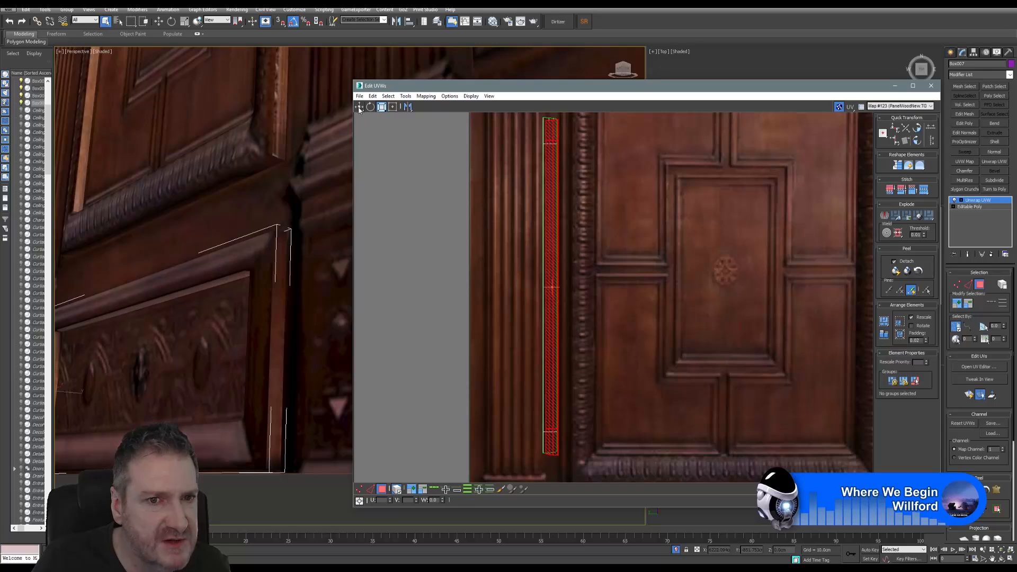
middle_click_drag(674, 237, 568, 260)
scroll(609, 255, "down", 3)
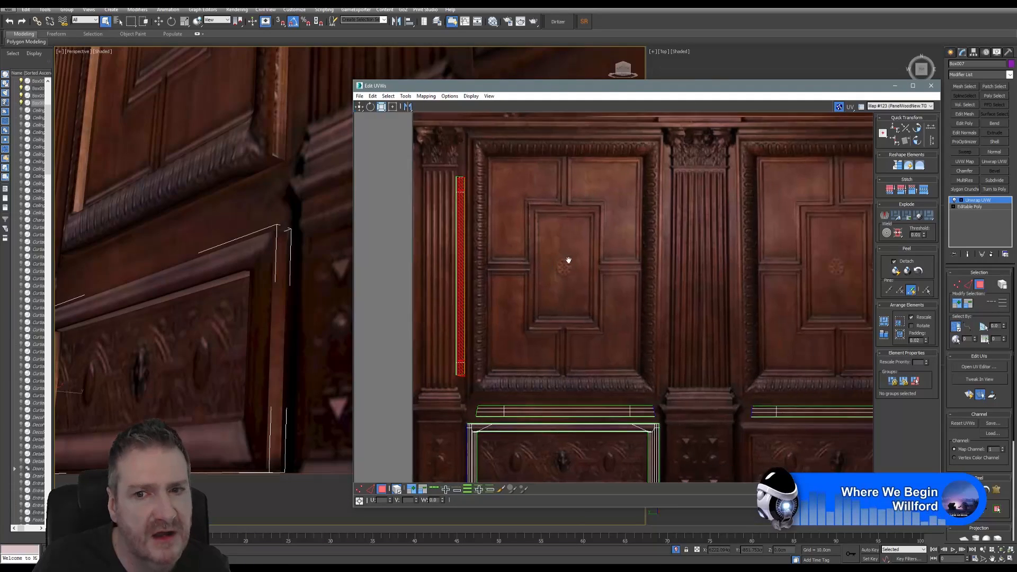
Try the second strip on the plain wood between the lower left panel and the middle fluted column, checking its fit.
left_click(465, 291)
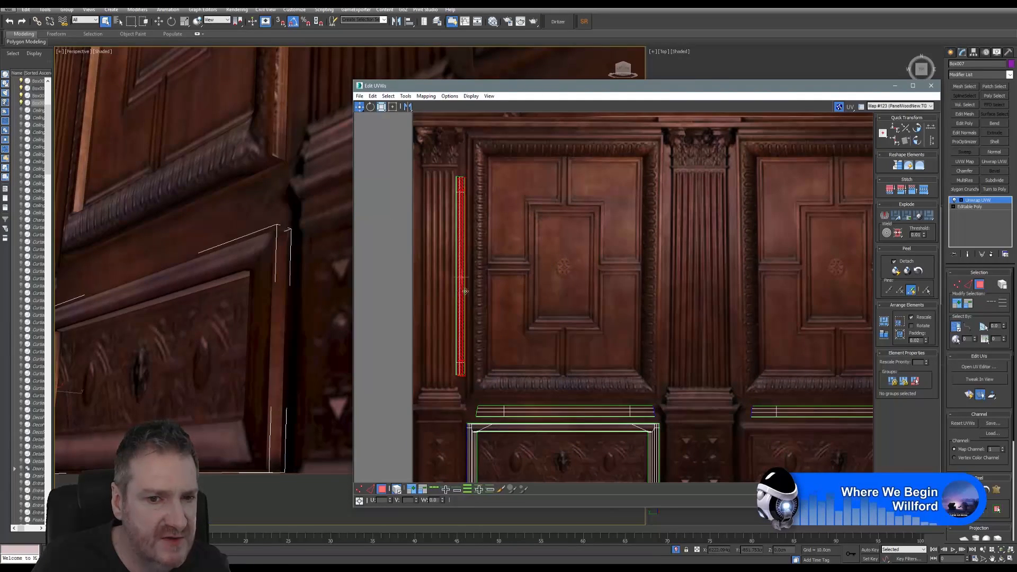
left_click_drag(465, 291, 672, 286)
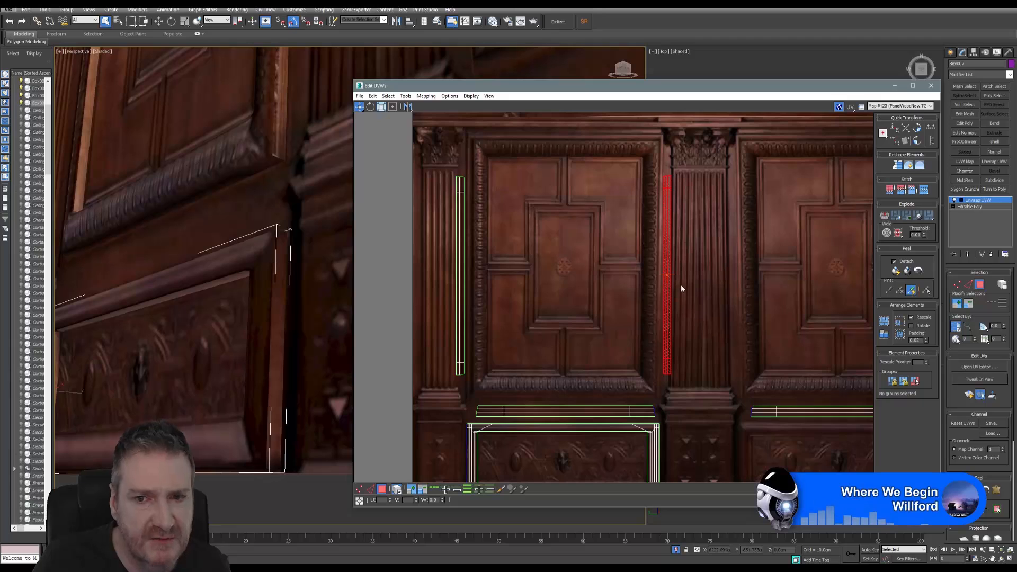
scroll(682, 286, "up", 2)
middle_click_drag(682, 288, 643, 323)
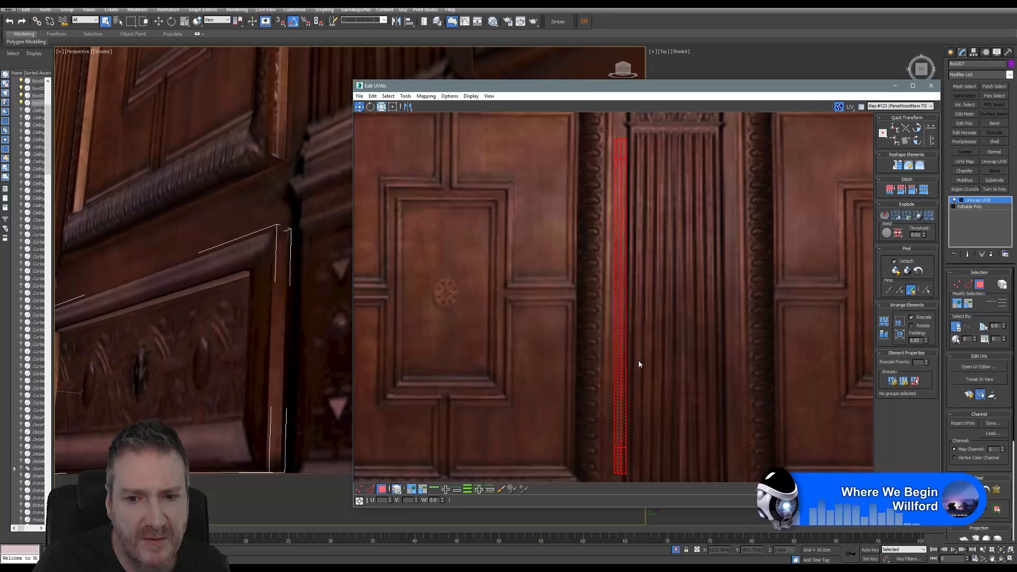
middle_click_drag(639, 364, 590, 353)
scroll(593, 365, "down", 3)
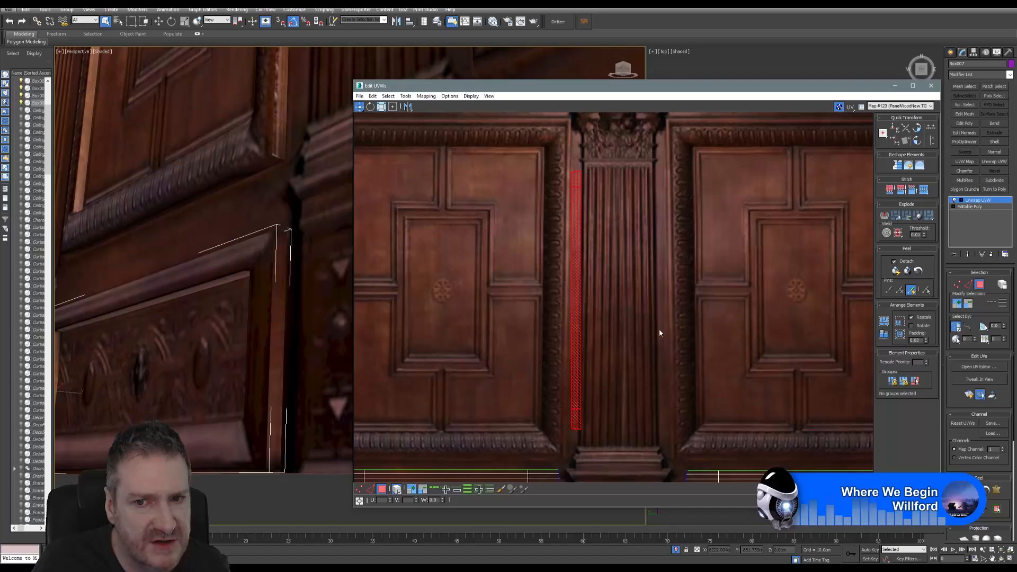
mouse_move(526, 375)
middle_mouse_down()
mouse_move(678, 370)
mouse_move(534, 364)
middle_mouse_up()
scroll(533, 364, "down", 2)
scroll(545, 371, "up", 5)
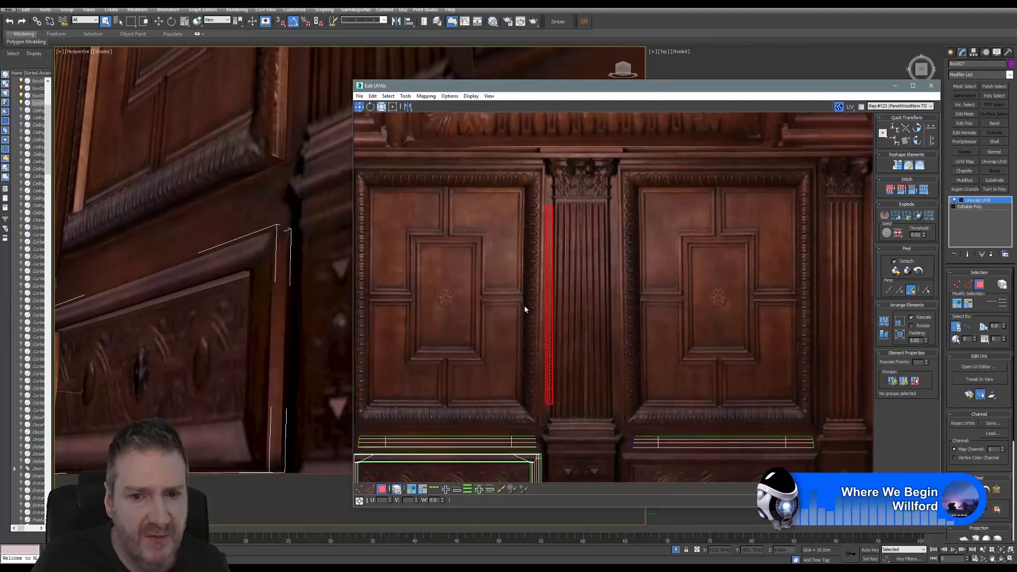
scroll(555, 404, "up", 1)
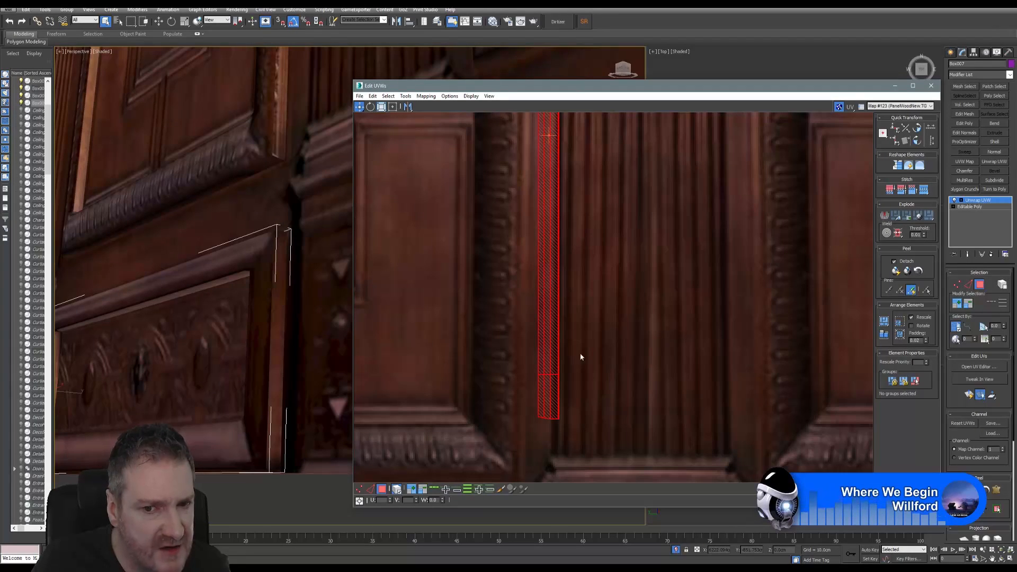
scroll(640, 407, "down", 5)
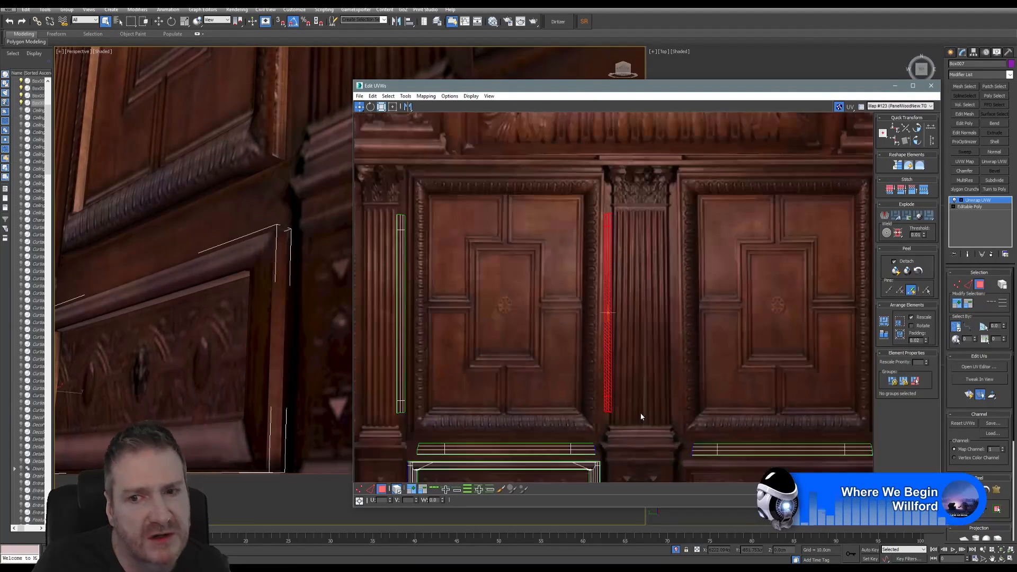
middle_click_drag(675, 366, 542, 358)
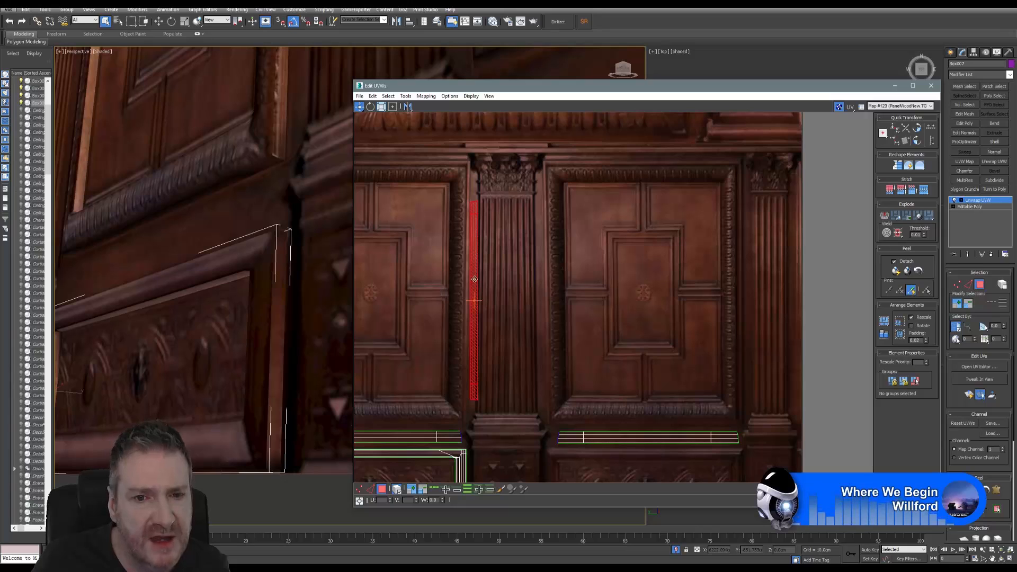
Move the second strip onto the plain wood between the lower right panel's moulding and the right fluted column.
left_click_drag(475, 279, 750, 287)
middle_click_drag(751, 287, 618, 286)
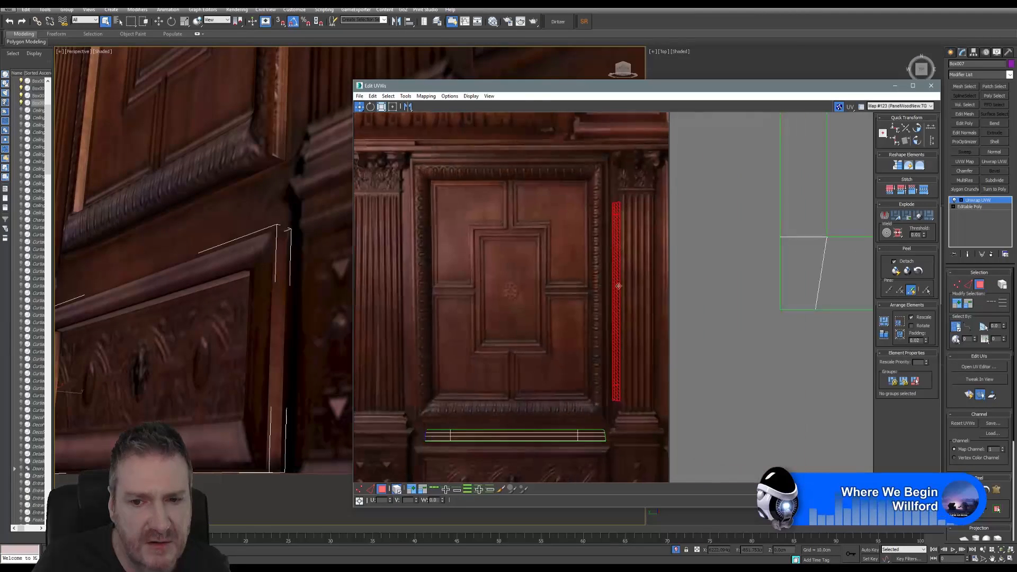
scroll(618, 286, "up", 3)
left_click_drag(611, 285, 601, 285)
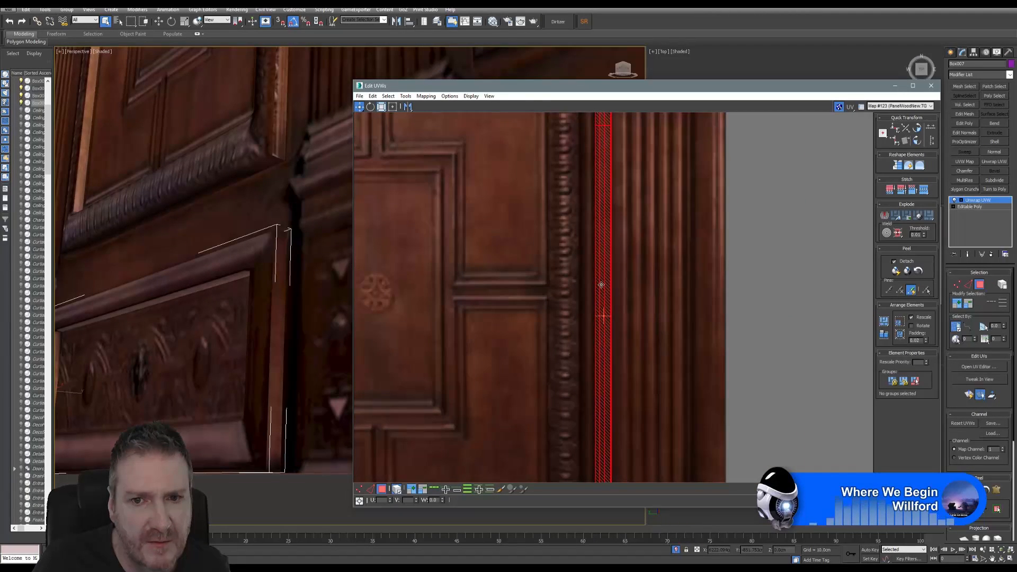
scroll(609, 318, "down", 3)
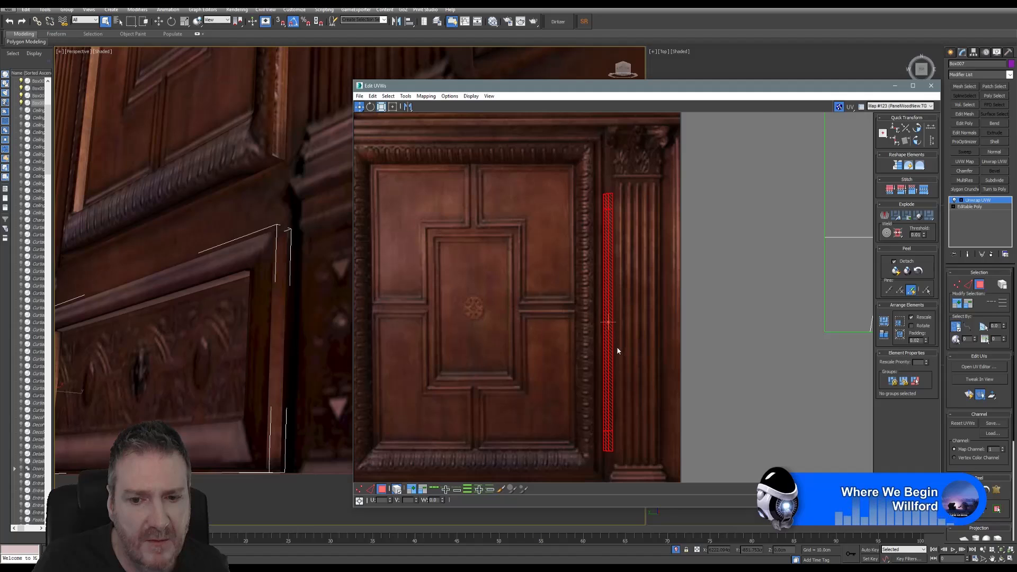
Fine-align the strip's lower end with the plain wood beside the right column's base, and deselect the strip.
scroll(616, 350, "up", 5)
middle_click_drag(612, 401, 602, 228)
scroll(606, 344, "up", 3)
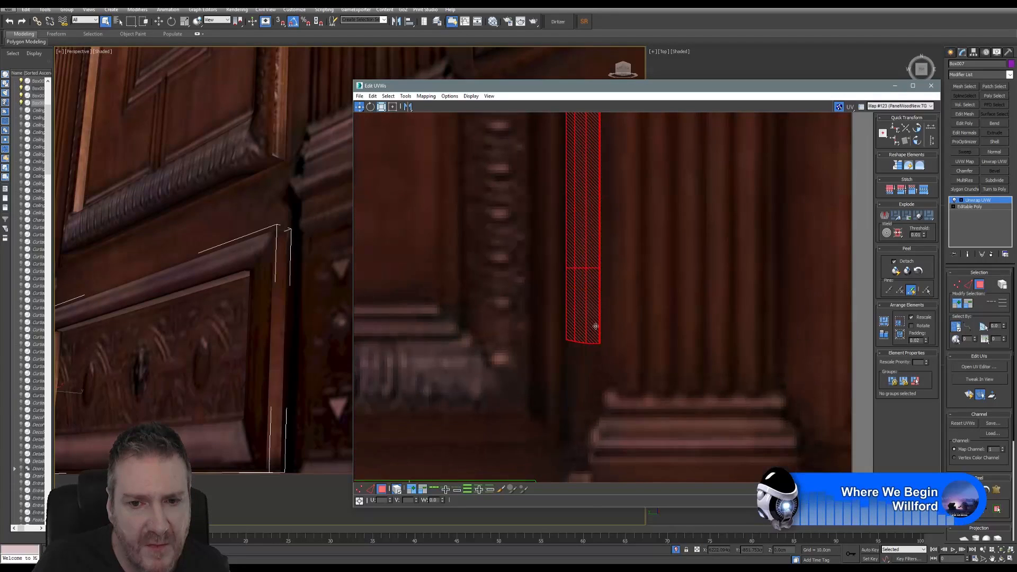
left_click_drag(583, 327, 582, 327)
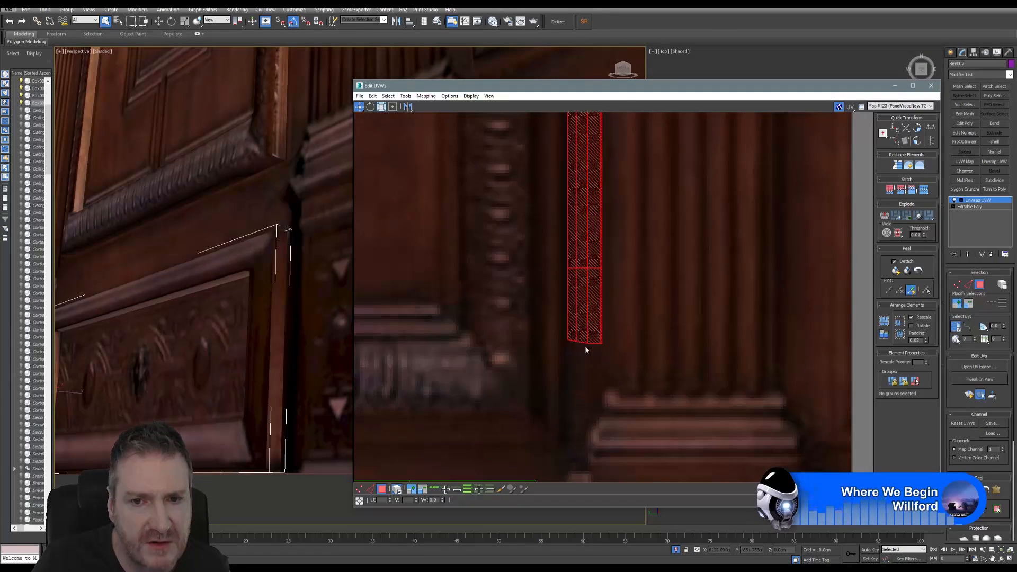
scroll(585, 349, "down", 7)
middle_click_drag(614, 325, 660, 344)
left_click(545, 295)
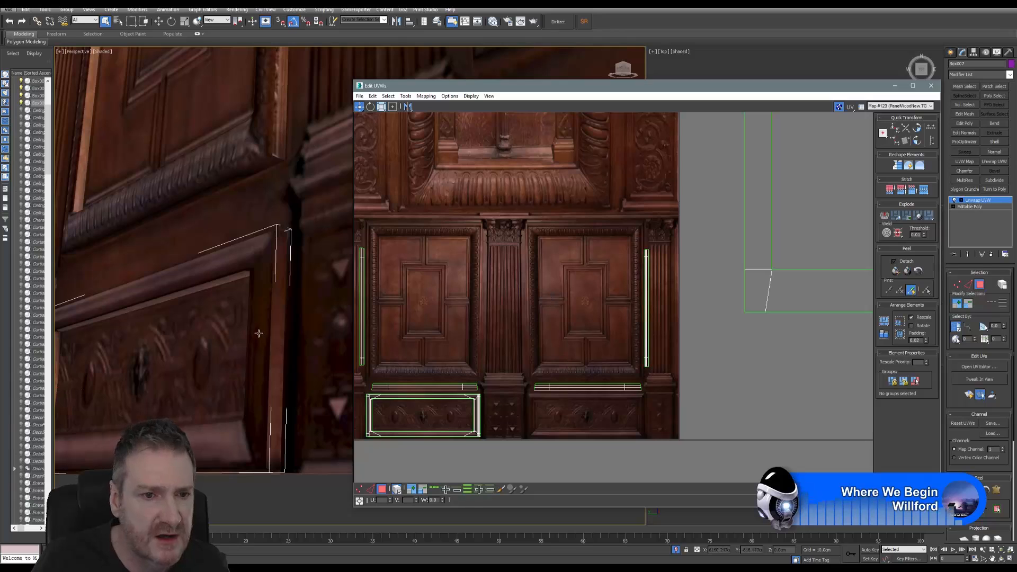
Close the UV editor and inspect the texture on both outer sides of the drawer frame in the perspective view.
left_click(931, 85)
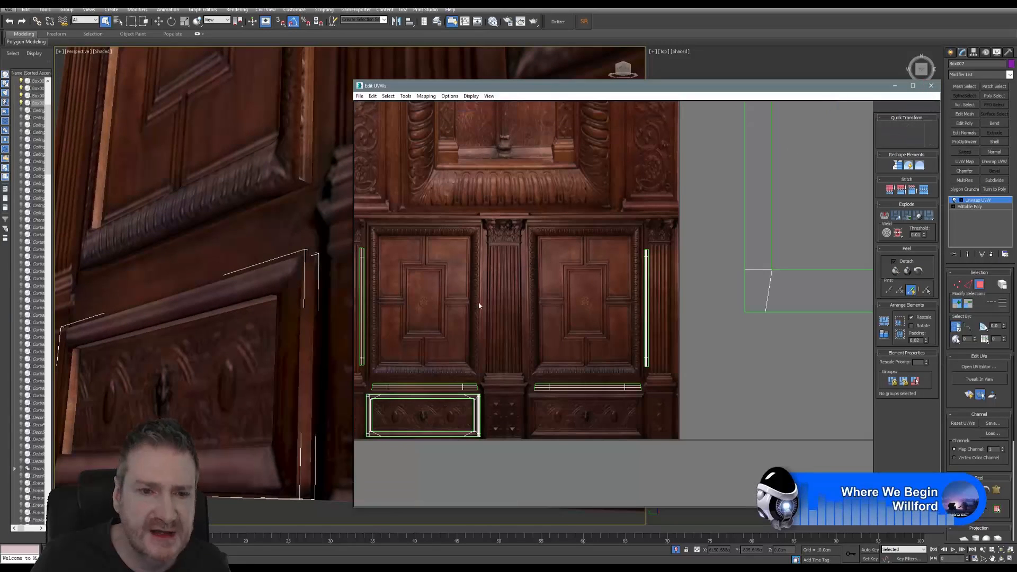
left_click(1001, 559)
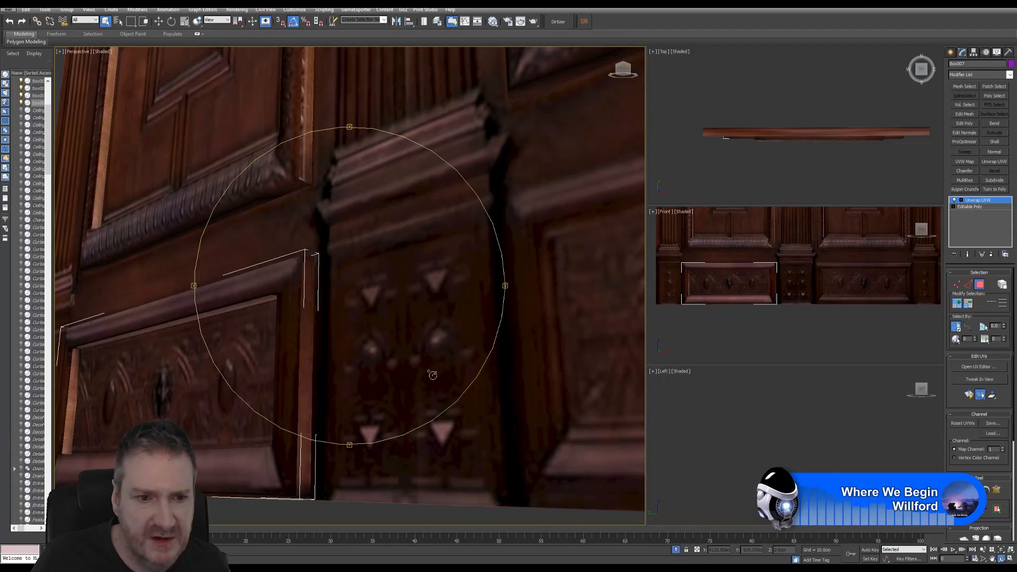
left_click_drag(329, 329, 386, 334)
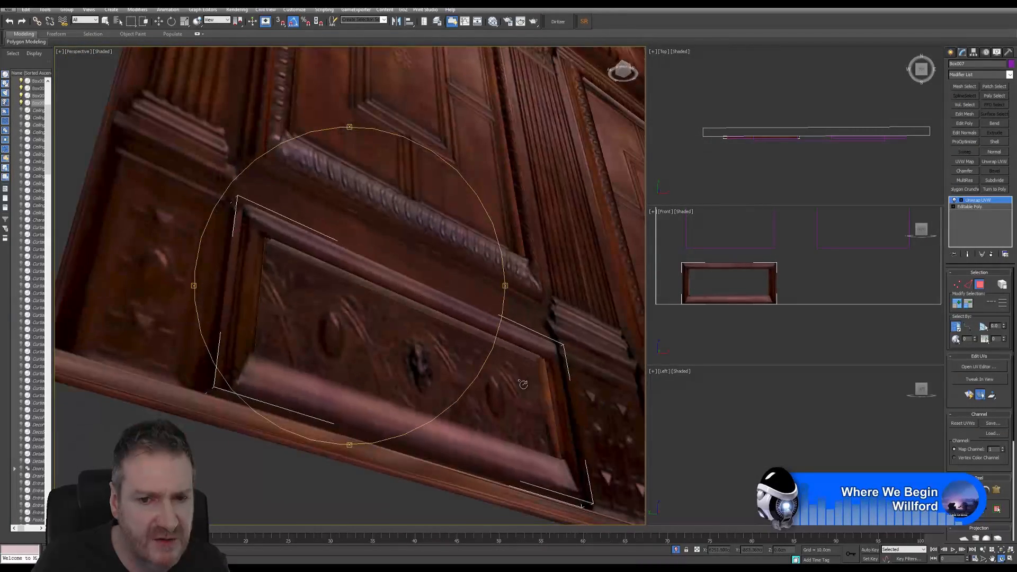
left_click_drag(286, 335, 313, 352)
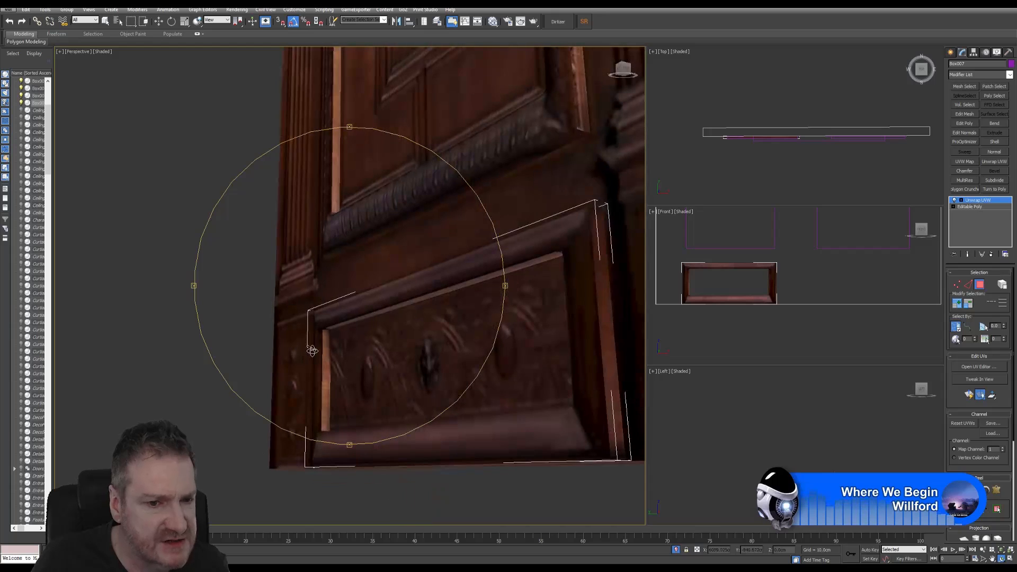
left_click_drag(372, 313, 402, 316)
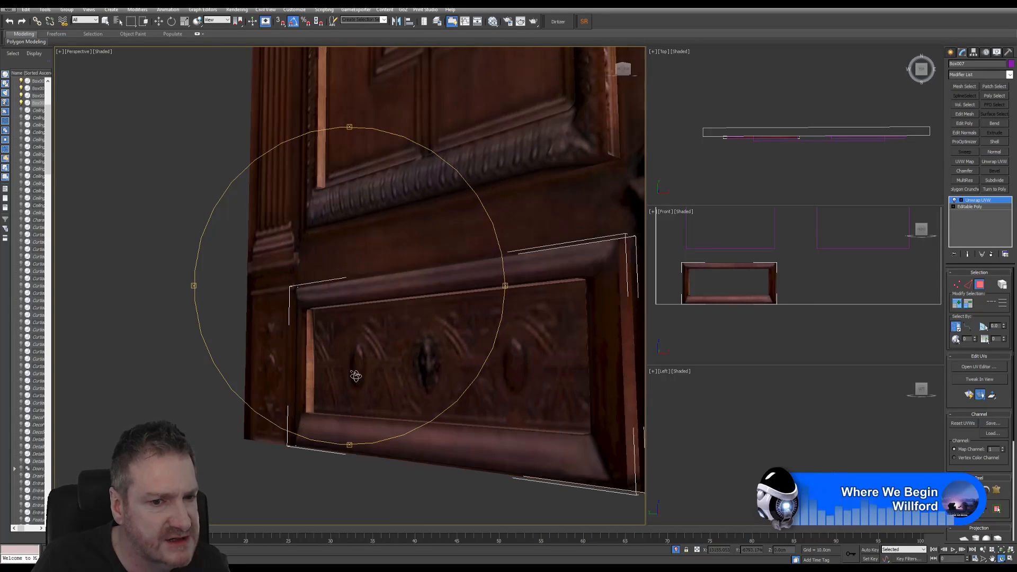
Open the UV editor and select each horizontal strip at the texture's upper edge in turn to identify its matching drawer-frame faces.
left_click(980, 367)
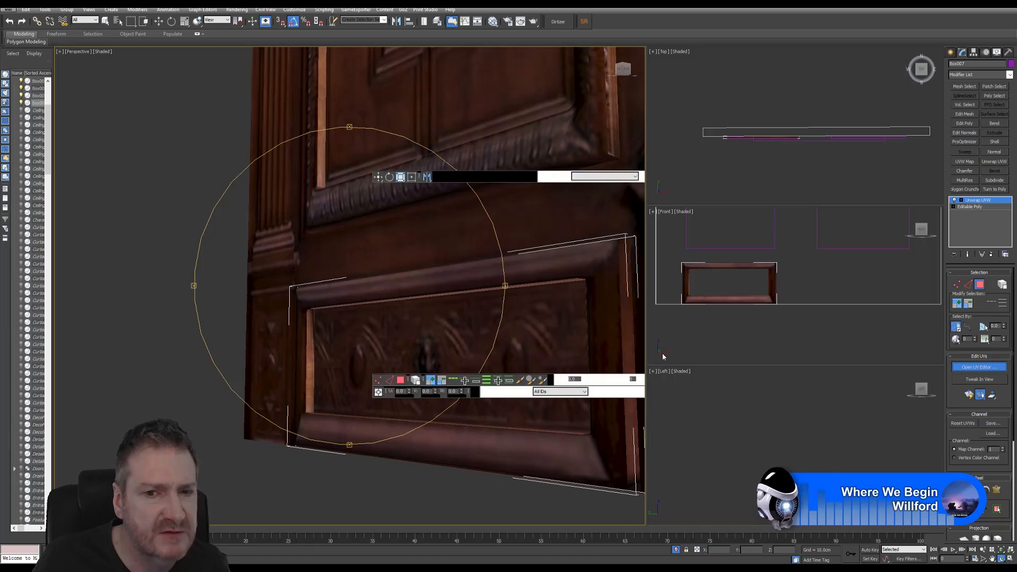
scroll(644, 291, "down", 5)
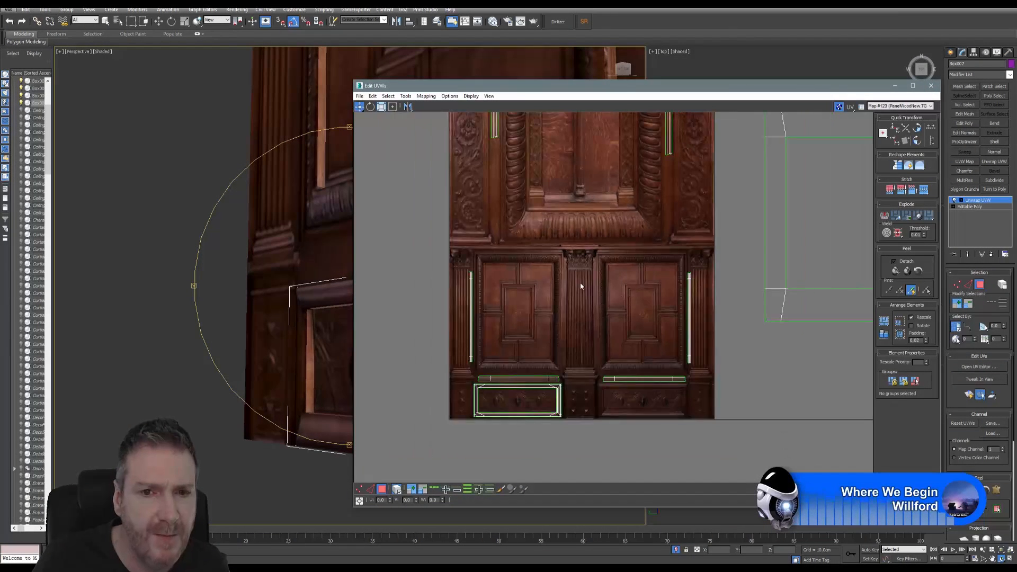
middle_click_drag(584, 256, 585, 368)
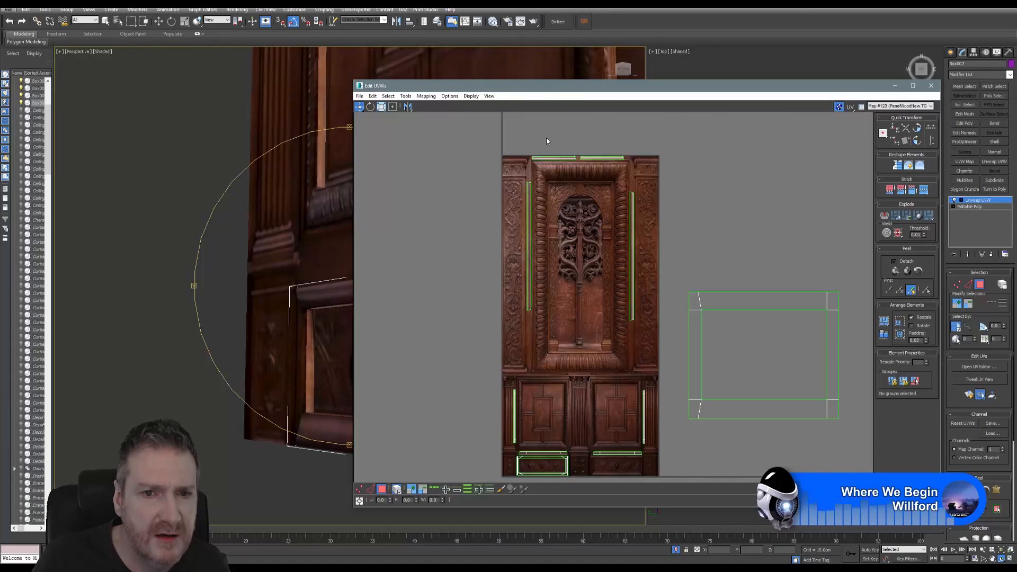
left_click(553, 158)
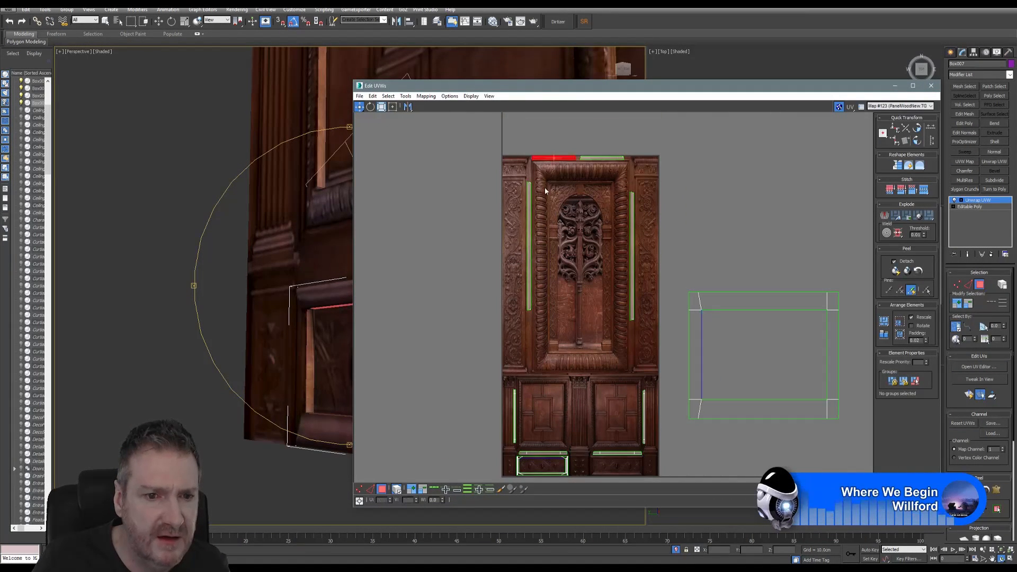
left_click(602, 158)
middle_click_drag(249, 339, 197, 401)
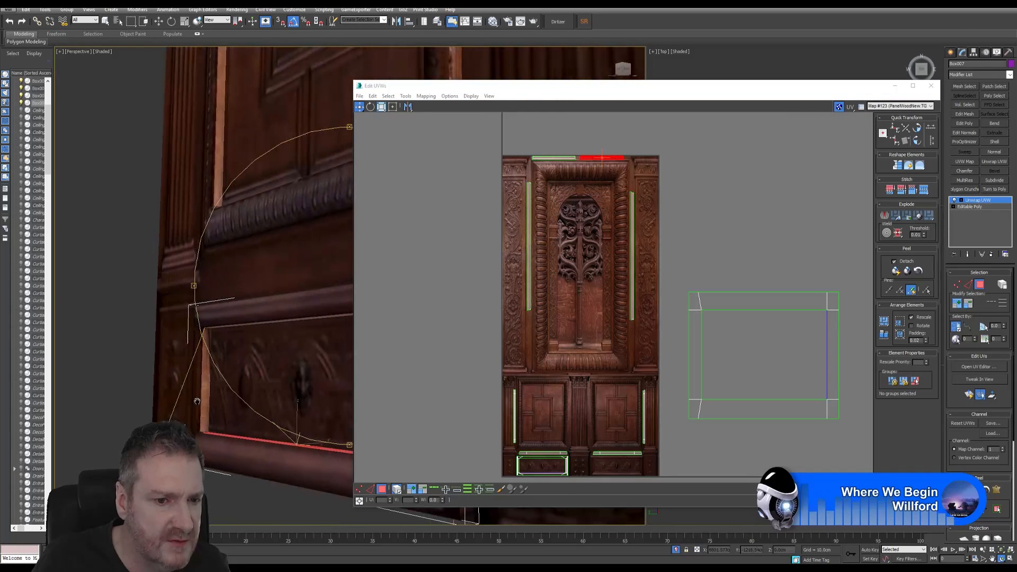
Select the long vertical strip beside the upper panel's left moulding and move it down over the lower left panel.
left_click(526, 280)
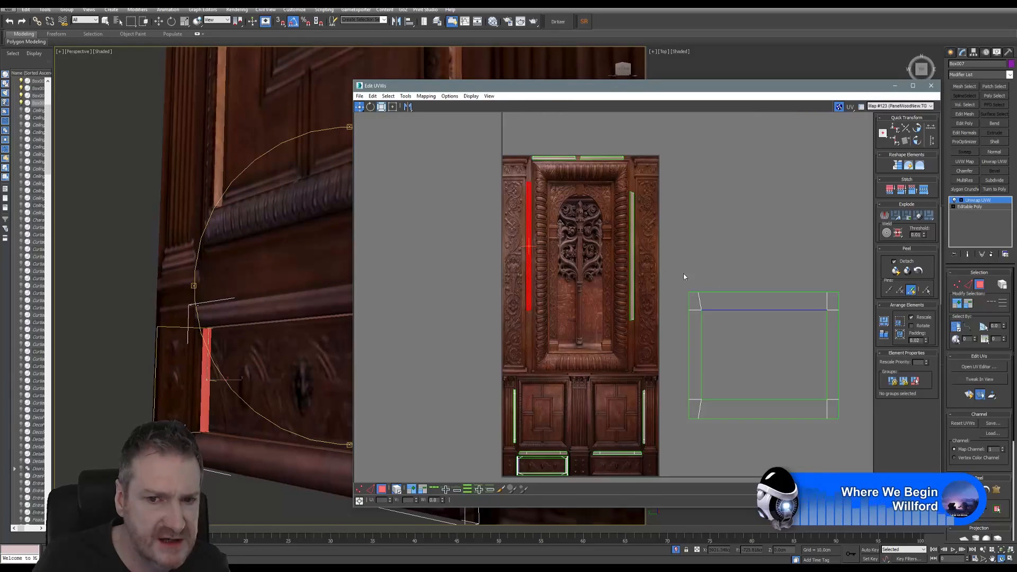
middle_click_drag(515, 280, 531, 229)
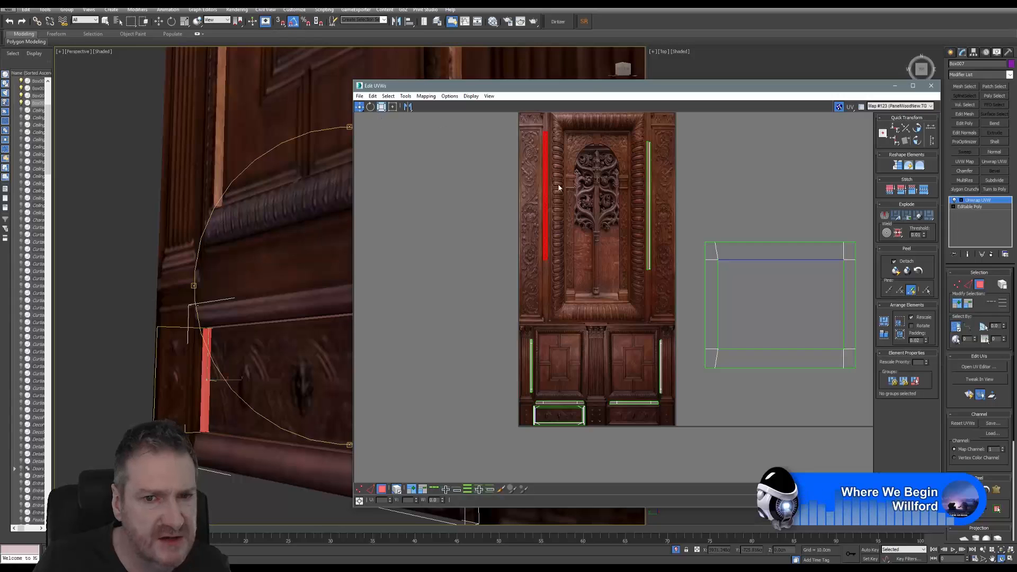
left_click_drag(548, 210, 513, 318)
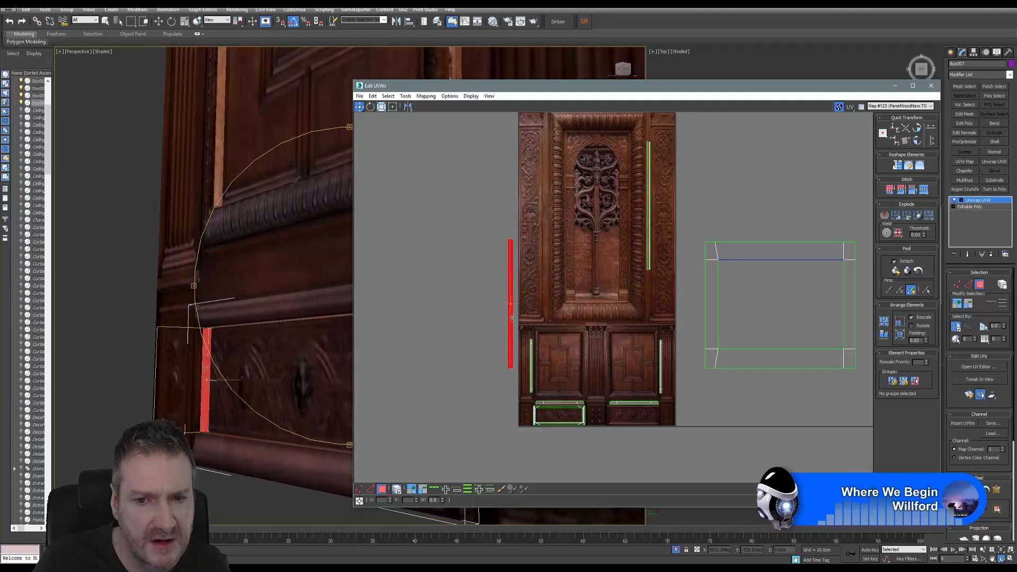
middle_click_drag(530, 342, 497, 295)
scroll(497, 295, "up", 5)
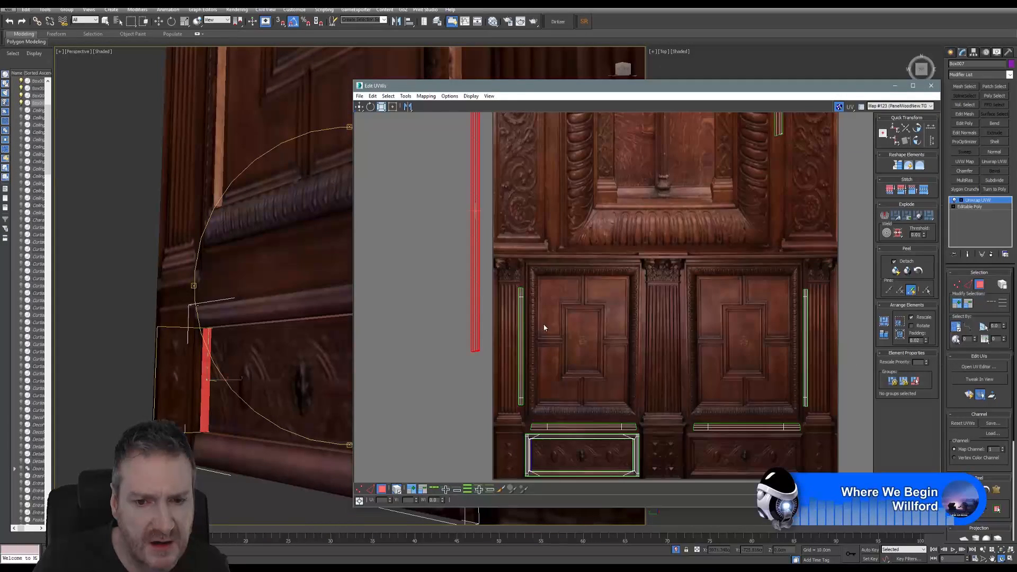
middle_click_drag(576, 332, 496, 300)
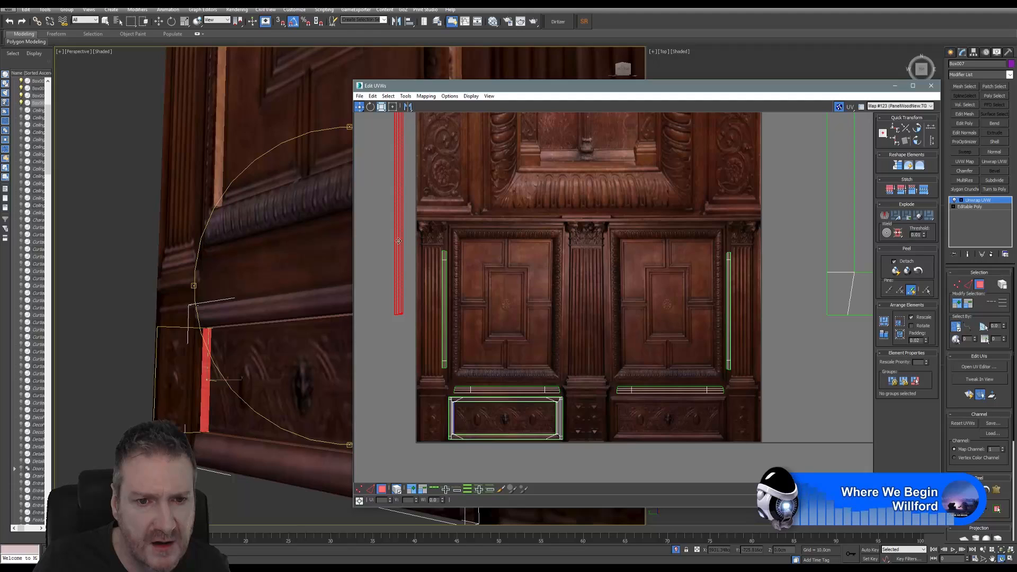
left_click_drag(398, 241, 545, 256)
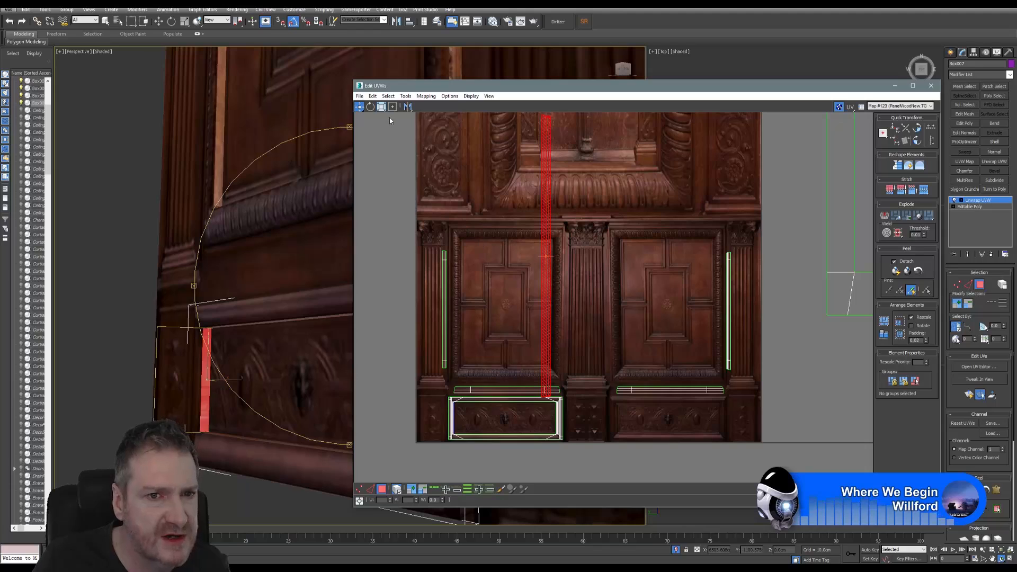
Shorten the strip vertically and place it on the plain wood between the lower left panel and the middle fluted column.
left_click(381, 107)
left_click_drag(549, 230, 550, 266)
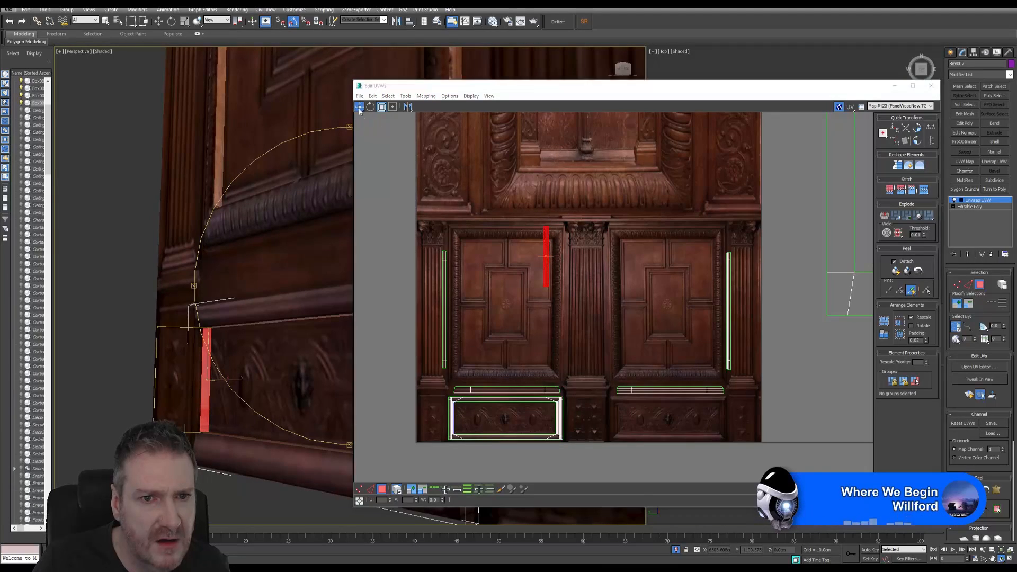
scroll(547, 243, "up", 5)
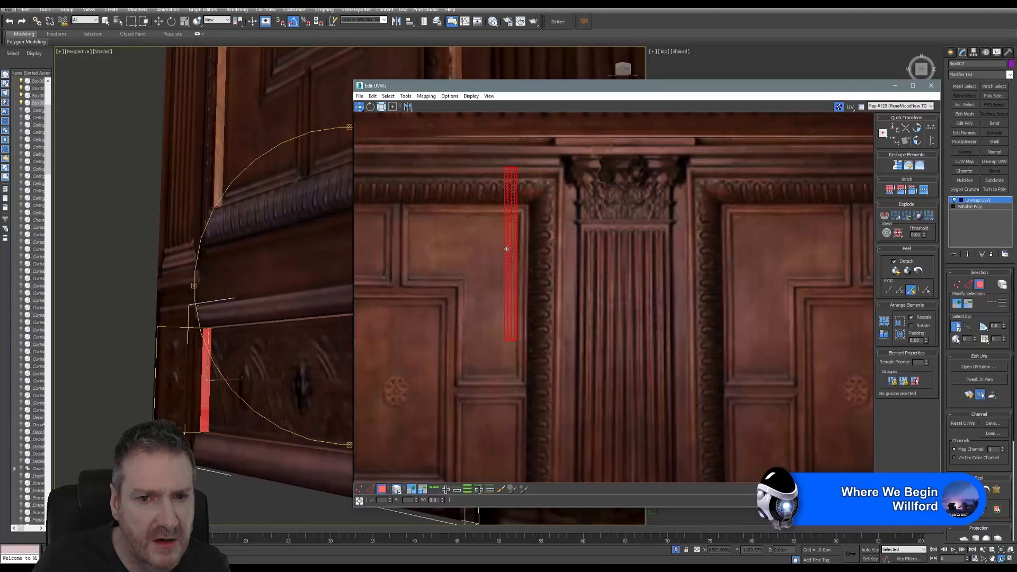
left_click_drag(507, 249, 566, 294)
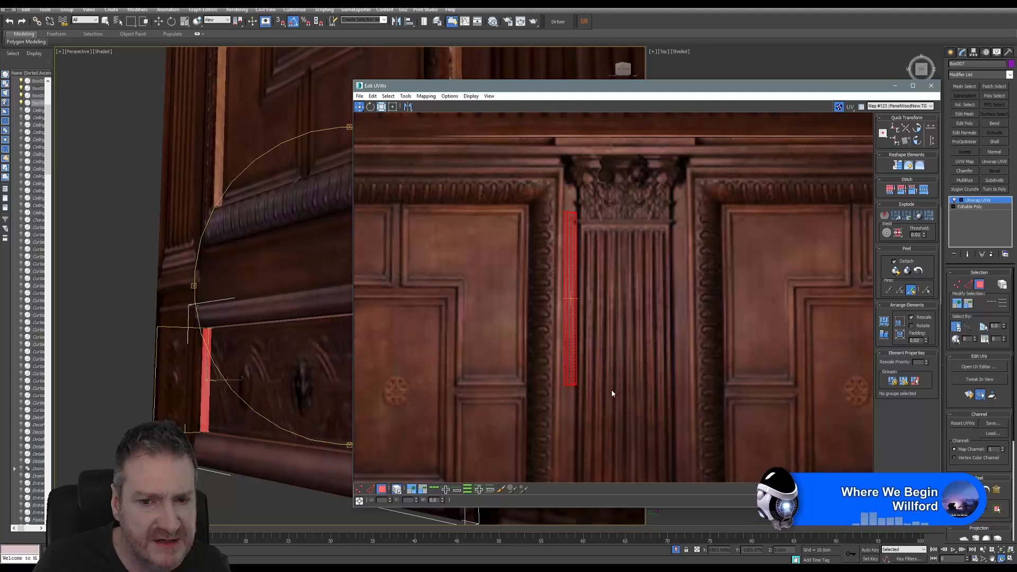
scroll(626, 354, "down", 4)
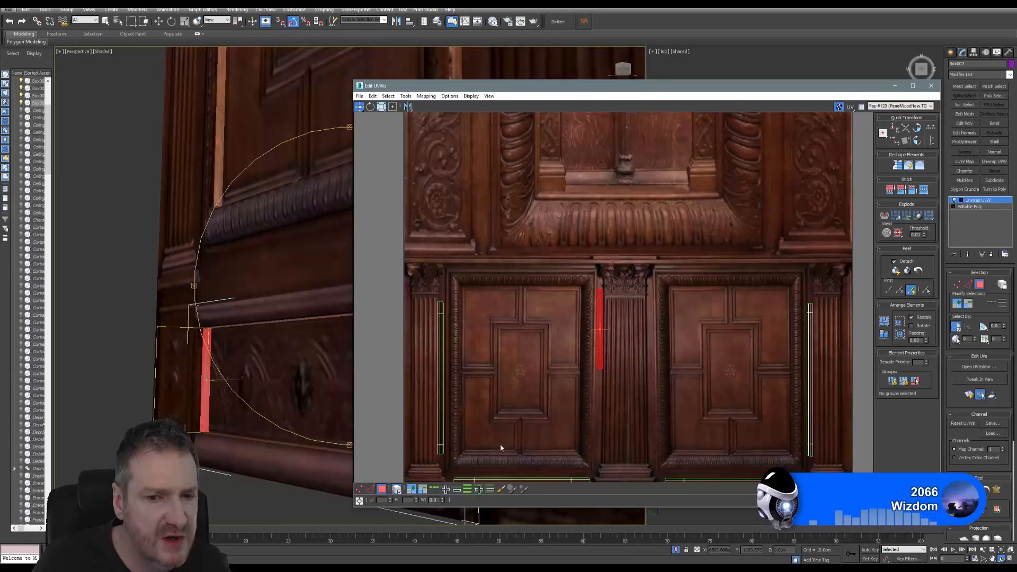
middle_click_drag(629, 327, 615, 325)
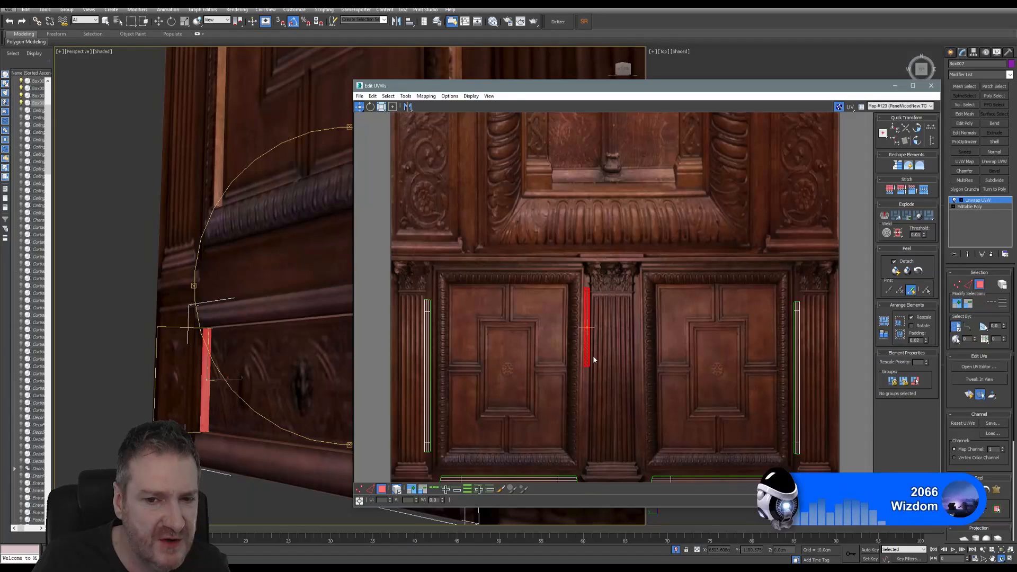
Rotate the strip slightly to follow the plain wood's tilt and shift it down along the middle column's left side.
scroll(593, 359, "up", 3)
scroll(590, 380, "up", 2)
scroll(601, 283, "up", 1)
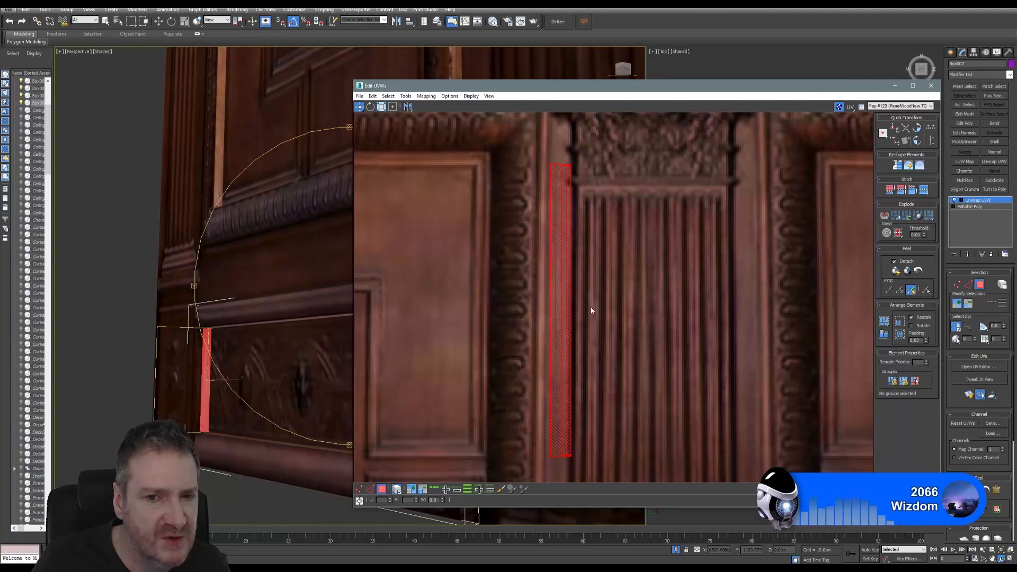
left_click(370, 107)
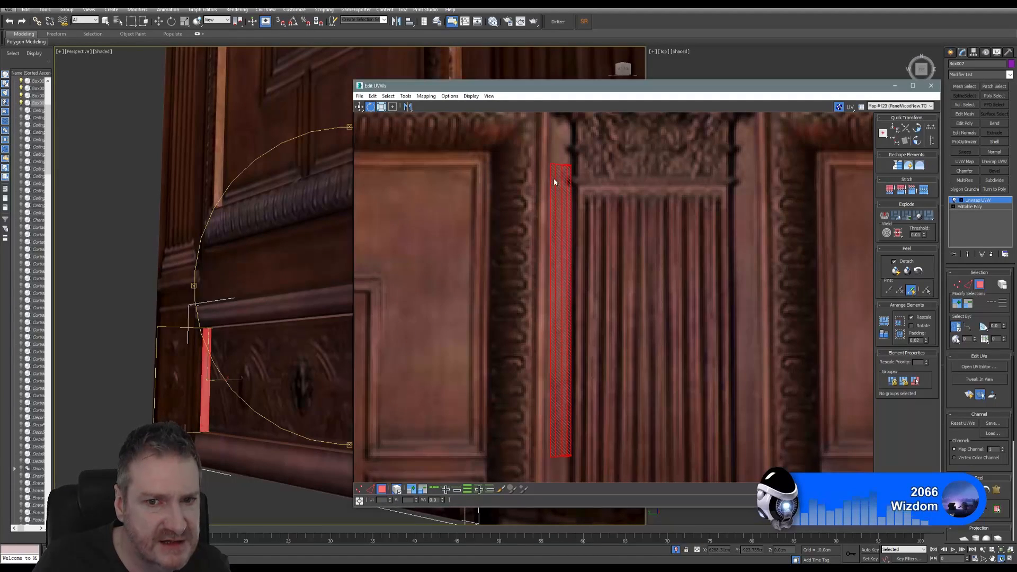
left_click_drag(553, 167, 556, 166)
left_click(359, 106)
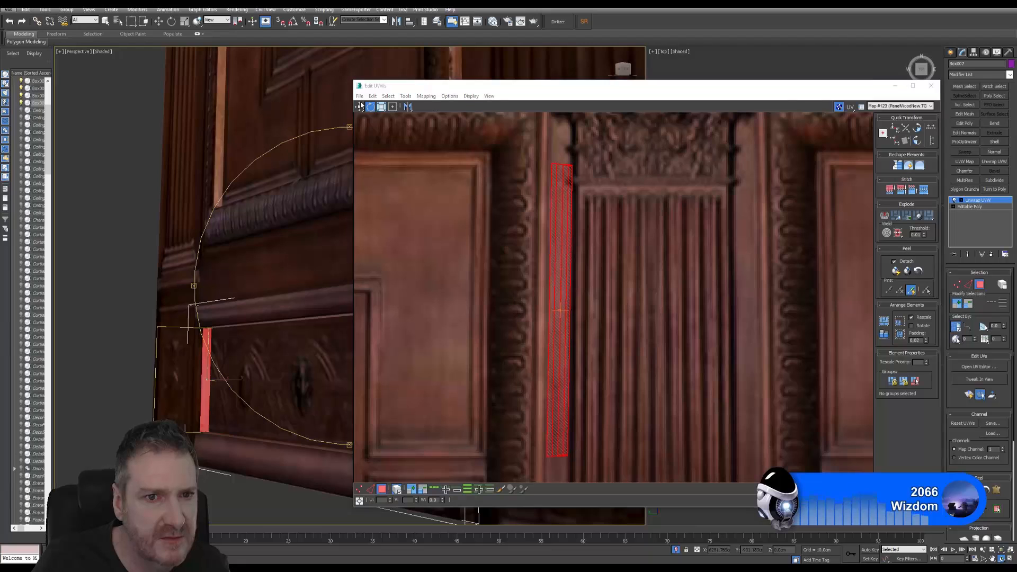
middle_click_drag(671, 337, 668, 270)
left_click_drag(561, 295, 562, 388)
middle_click_drag(580, 381, 591, 302)
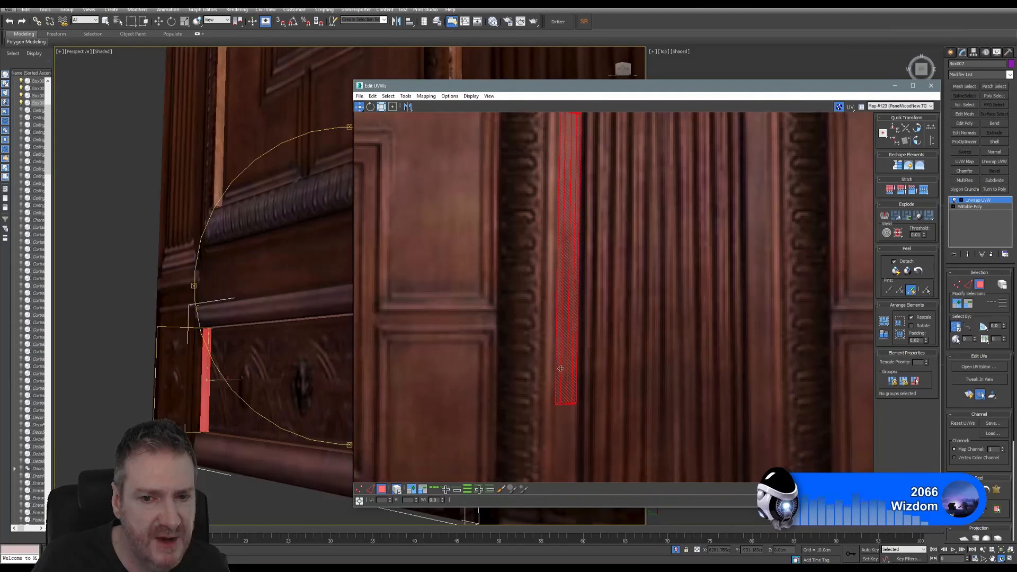
Select the long strip beside the upper panel's right moulding and move it down between the middle column and the lower right panel.
scroll(629, 319, "down", 3)
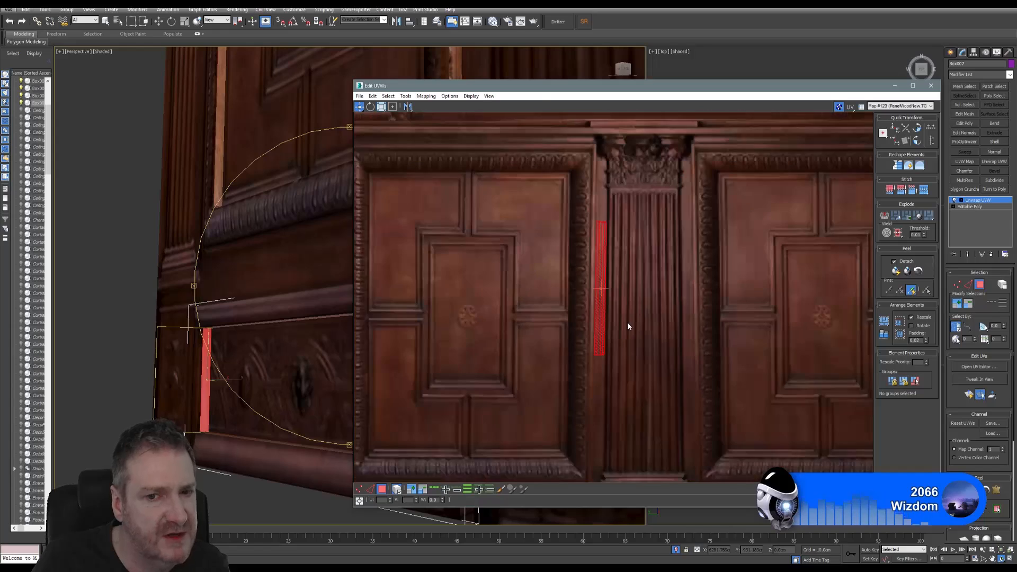
middle_click_drag(654, 298, 579, 376)
scroll(627, 331, "down", 3)
scroll(638, 329, "down", 3)
scroll(580, 376, "down", 2)
left_click(623, 276)
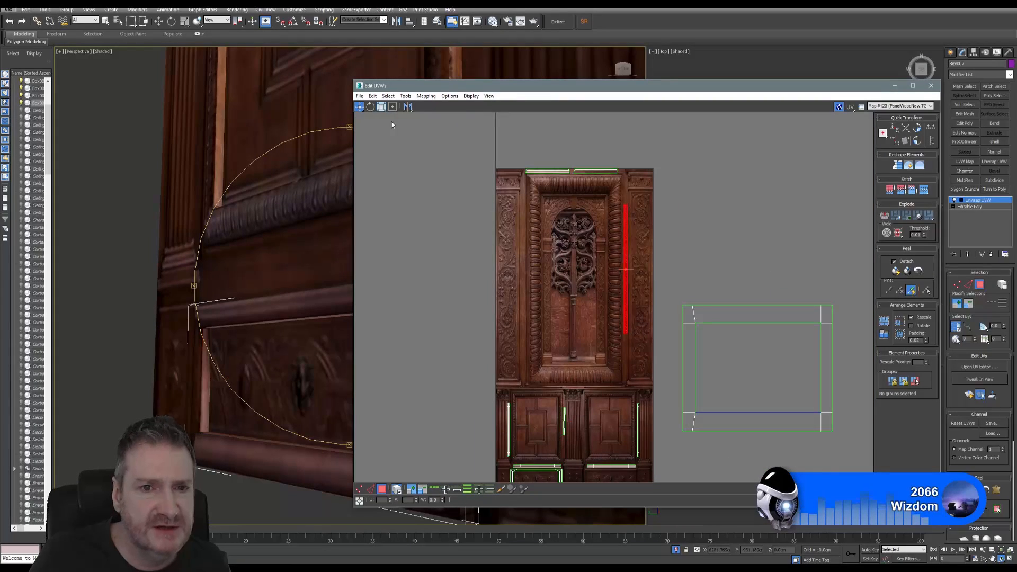
middle_click_drag(618, 310, 590, 222)
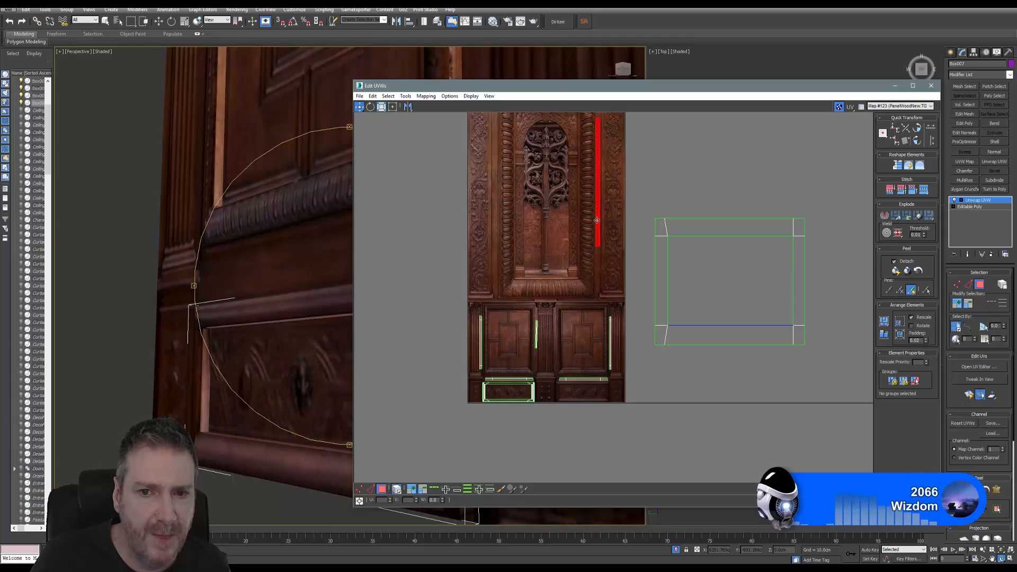
left_click_drag(597, 220, 555, 368)
scroll(555, 365, "up", 4)
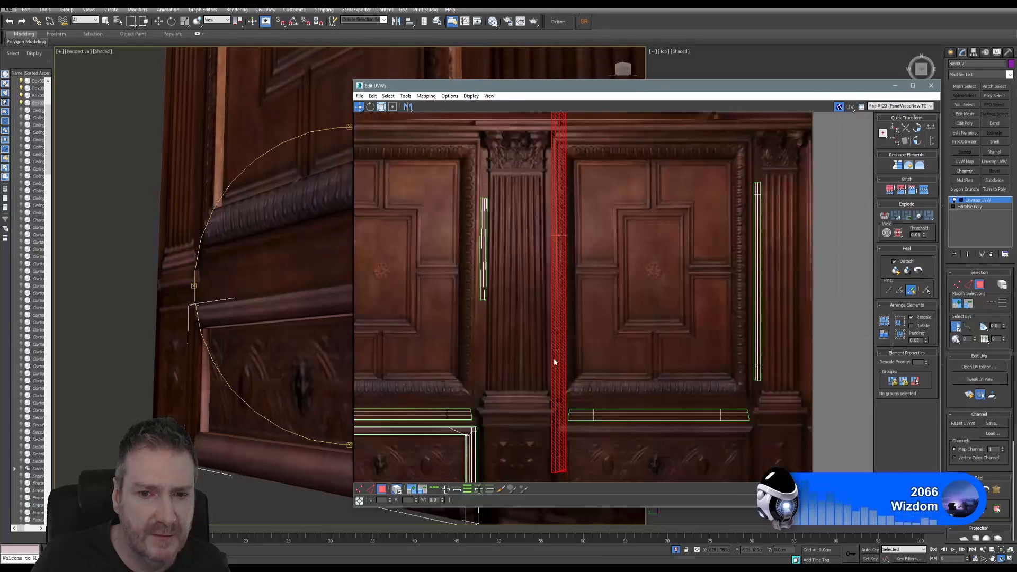
middle_click_drag(547, 287, 562, 326)
Move the shortened strip back up the plain wood to just below the middle column's capital.
left_click(499, 309)
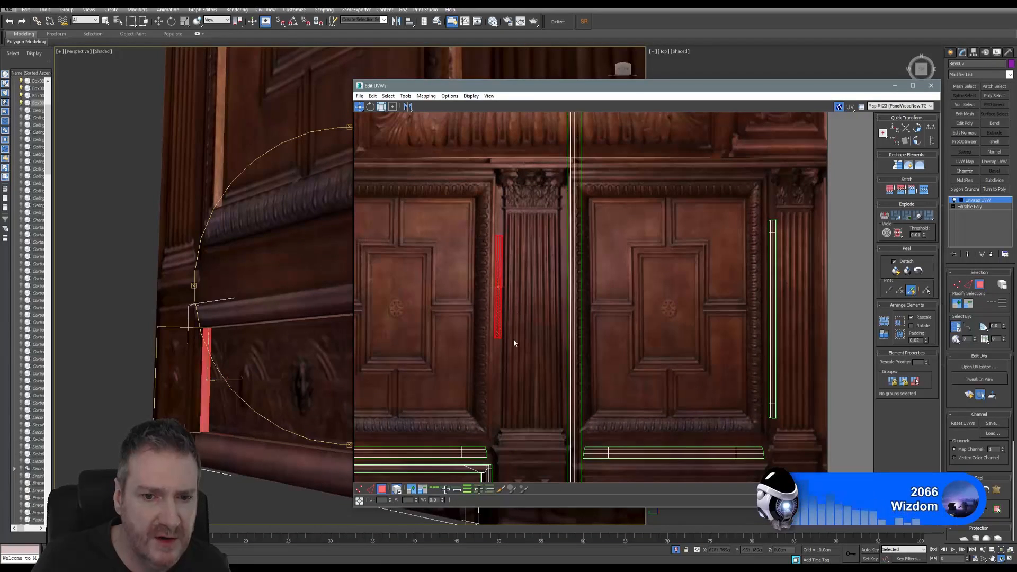
scroll(514, 256, "up", 3)
left_click_drag(490, 257, 491, 218)
scroll(520, 272, "down", 3)
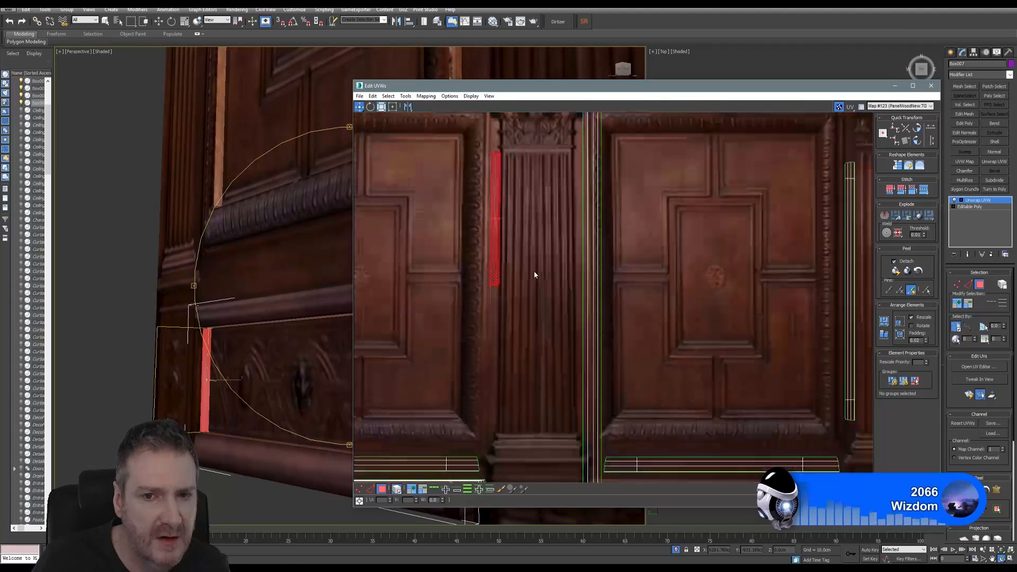
Scale the second long strip down to match the first strip's length, placing it alongside over the middle column's left flutes.
left_click(581, 252)
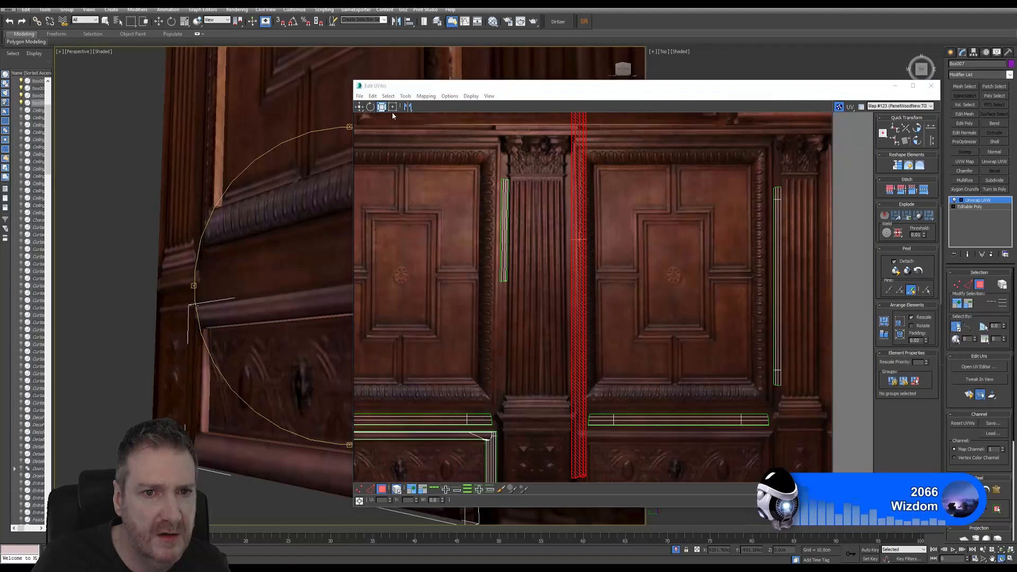
left_click_drag(587, 260, 519, 218)
left_click(359, 107)
scroll(521, 221, "up", 2)
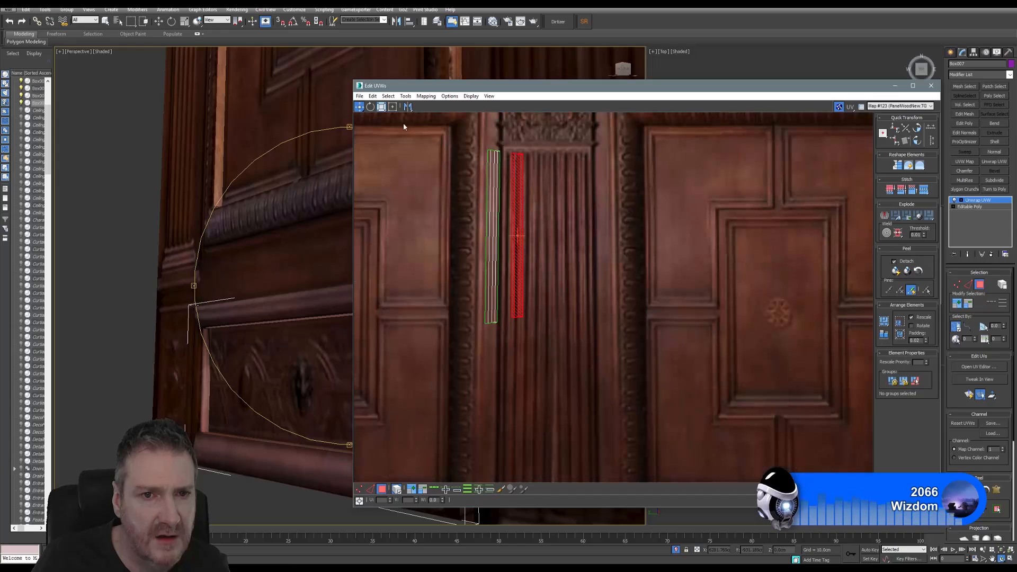
scroll(526, 223, "up", 2)
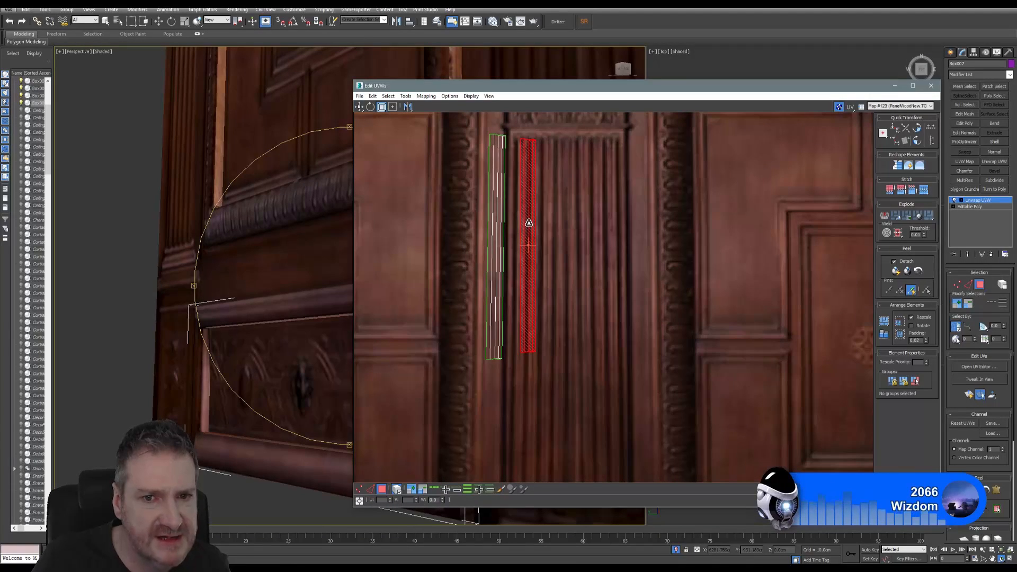
left_click_drag(528, 221, 525, 231)
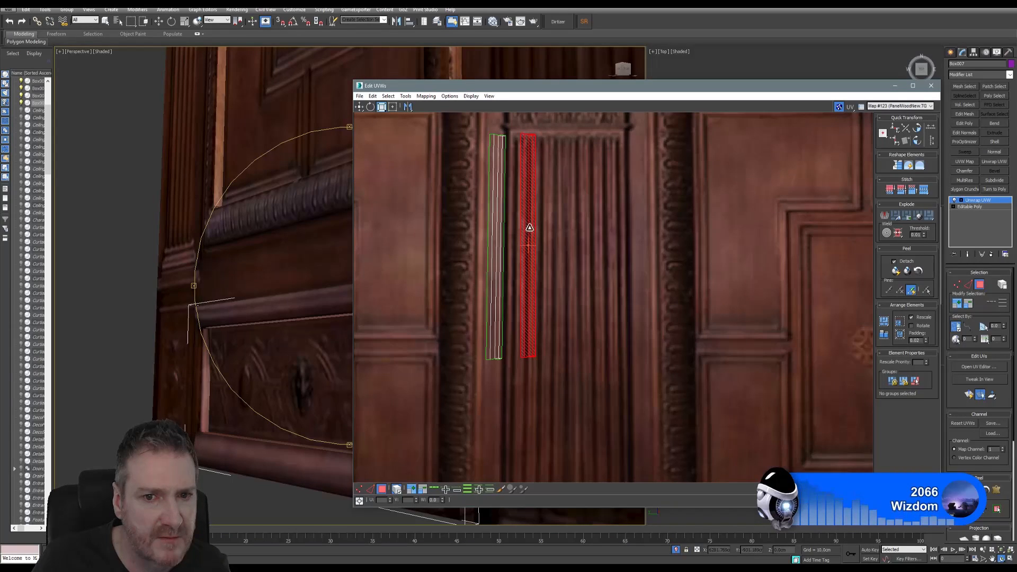
left_click(360, 107)
Move the second strip onto the plain wood directly below the first and rotate it slightly to follow the wood's tilt.
middle_click_drag(539, 343, 561, 221)
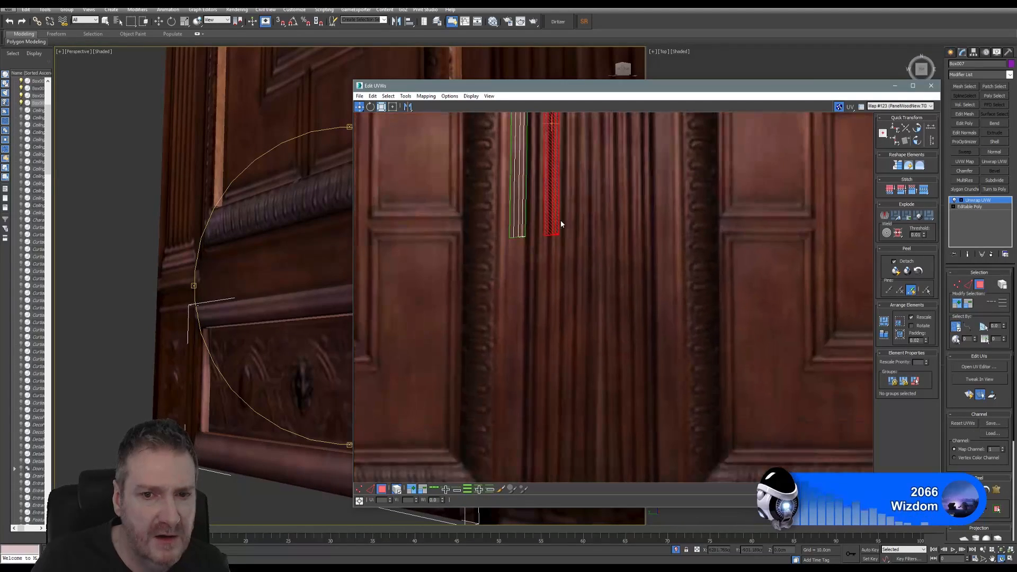
left_click_drag(551, 233, 511, 450)
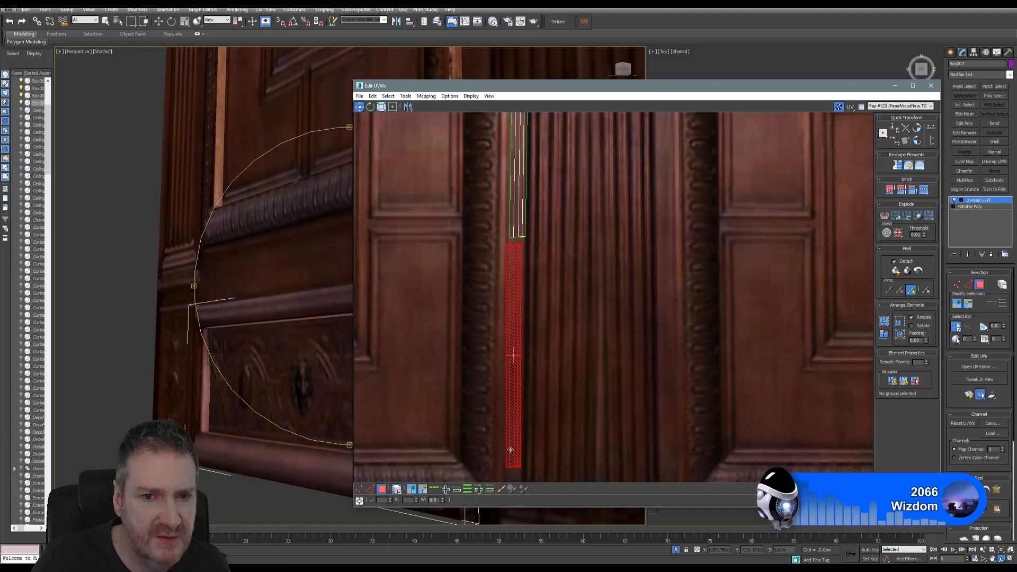
middle_click_drag(549, 410, 573, 350)
middle_click_drag(581, 291, 569, 309)
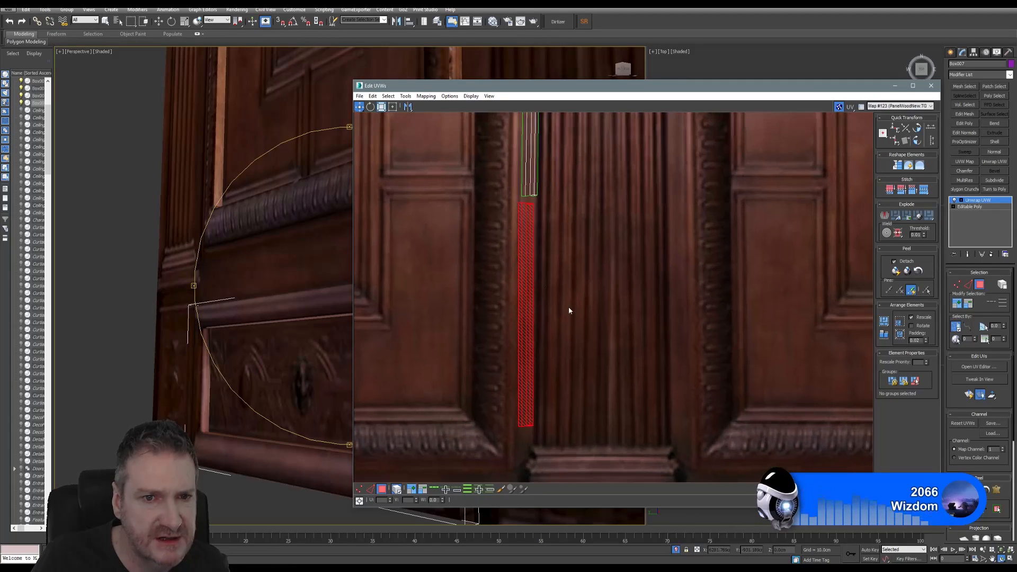
left_click(370, 106)
scroll(514, 261, "up", 2)
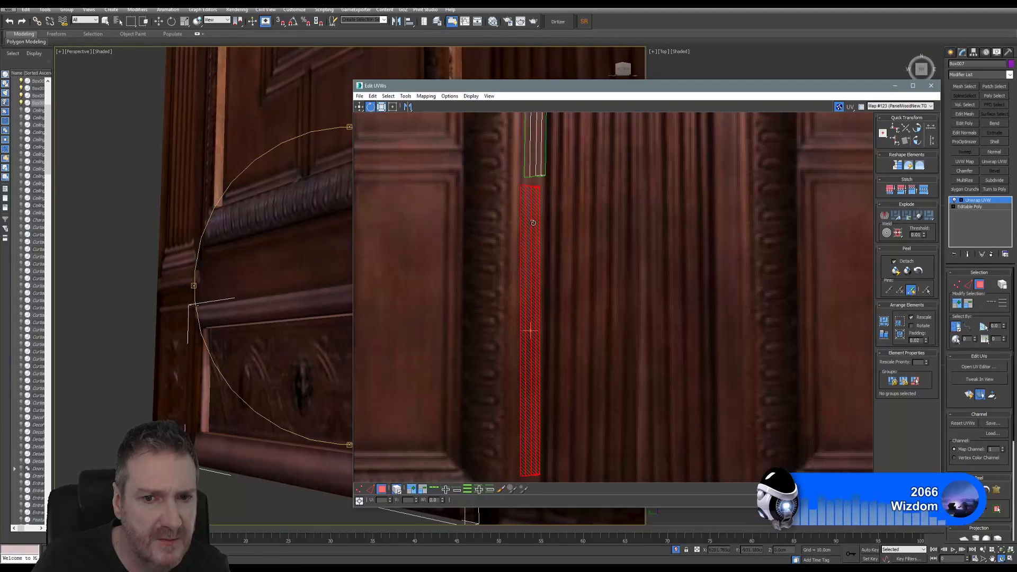
left_click_drag(533, 223, 535, 221)
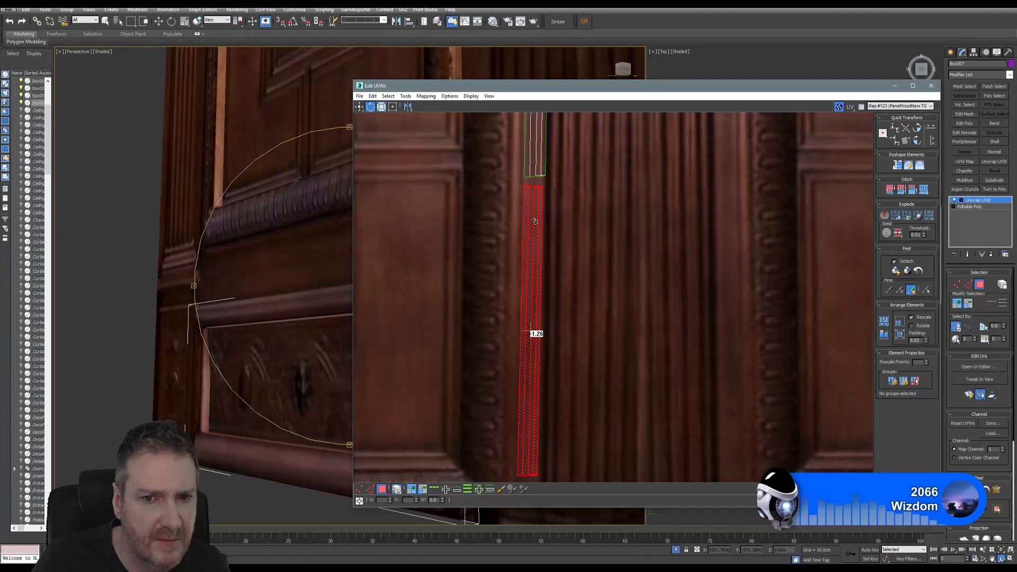
Nudge the second strip into line beneath the first on the plain wood beside the middle column's flutes, then clear the selection.
left_click(360, 107)
middle_click_drag(551, 295, 535, 275)
left_click_drag(516, 348, 516, 347)
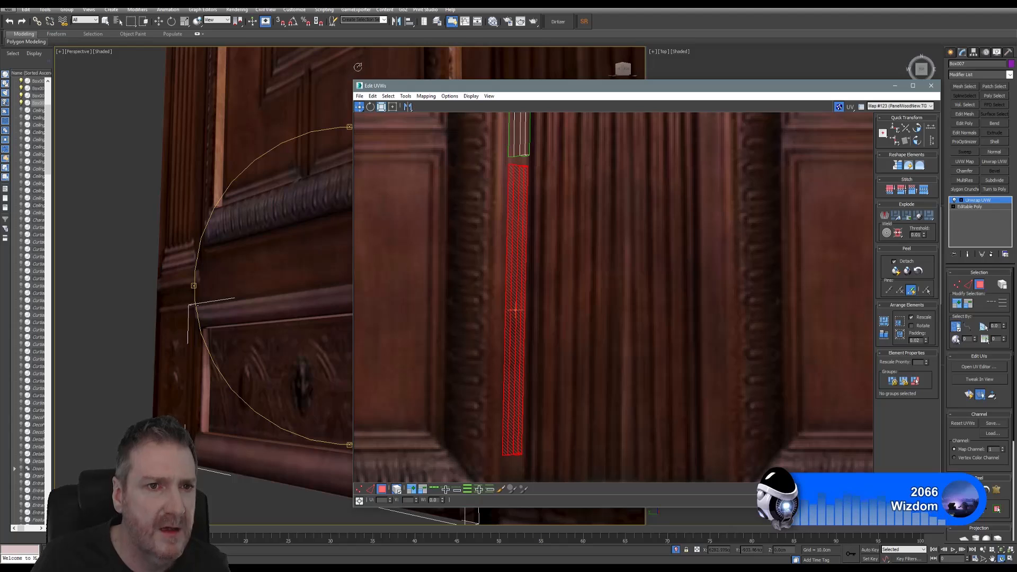
scroll(664, 336, "down", 3)
scroll(665, 335, "down", 4)
left_click(671, 282)
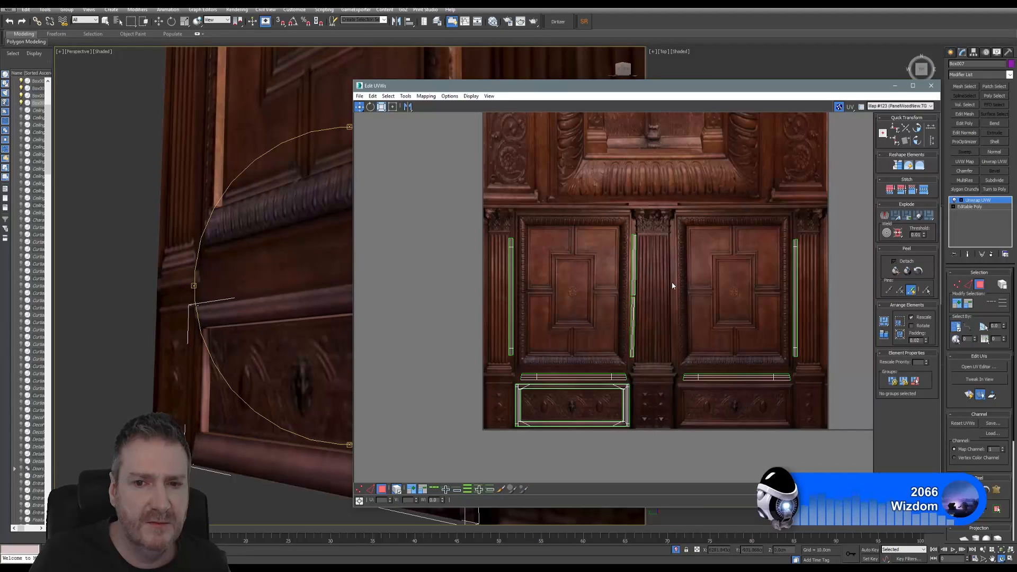
Select the left horizontal strip at the door texture's upper edge and move it down over the lower part of the large carved panel.
middle_click_drag(279, 328, 230, 309)
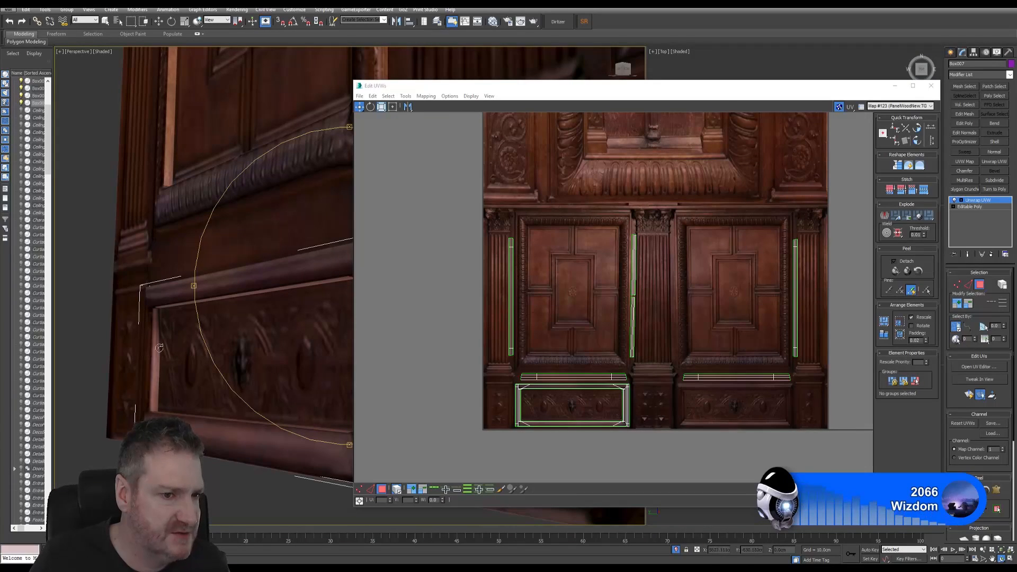
left_click_drag(214, 336, 241, 360)
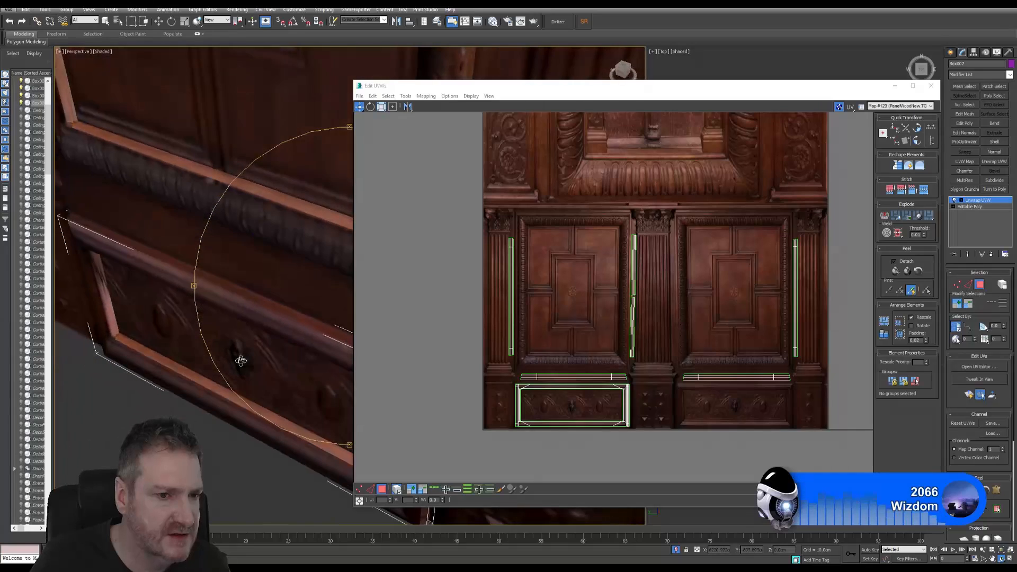
middle_click_drag(572, 269, 574, 333)
scroll(574, 332, "down", 4)
scroll(666, 218, "down", 2)
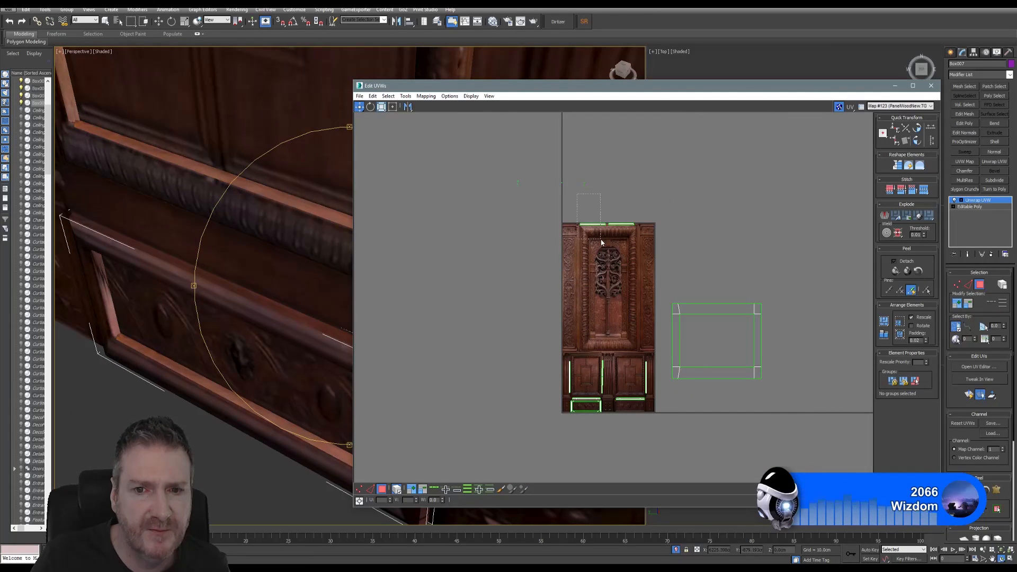
left_click_drag(577, 193, 596, 324)
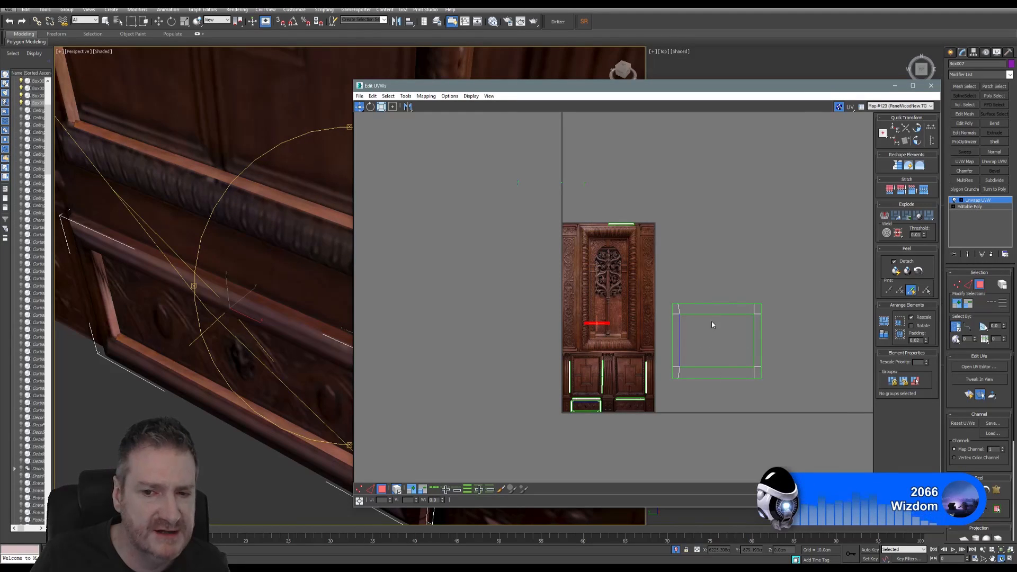